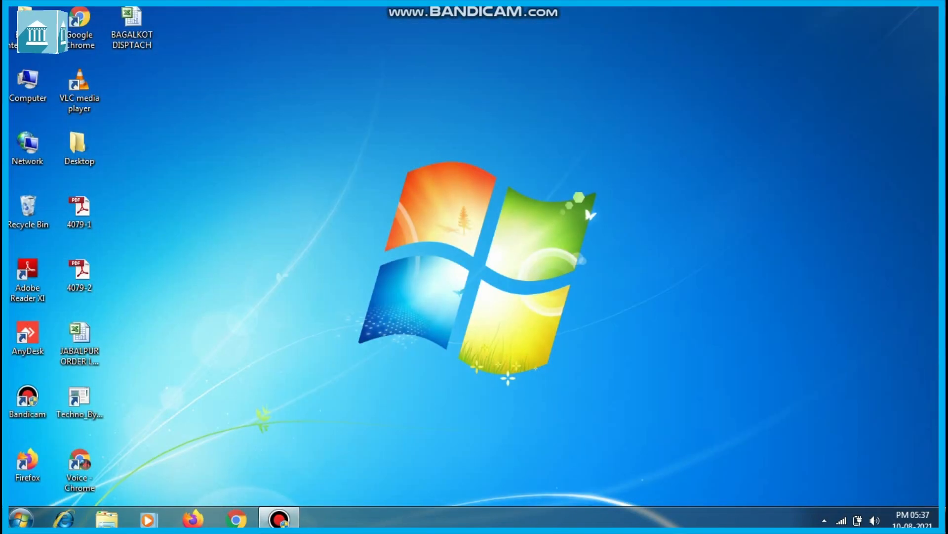
# Launch Excel with a blank workbook and widen column A to about two and a half times its default width.
pyautogui.press('super+r')
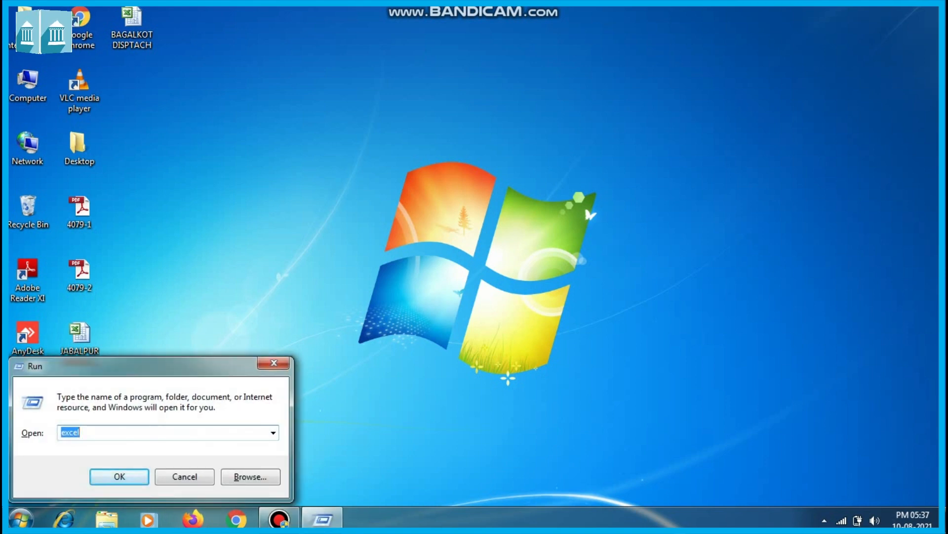
pyautogui.press('Return')
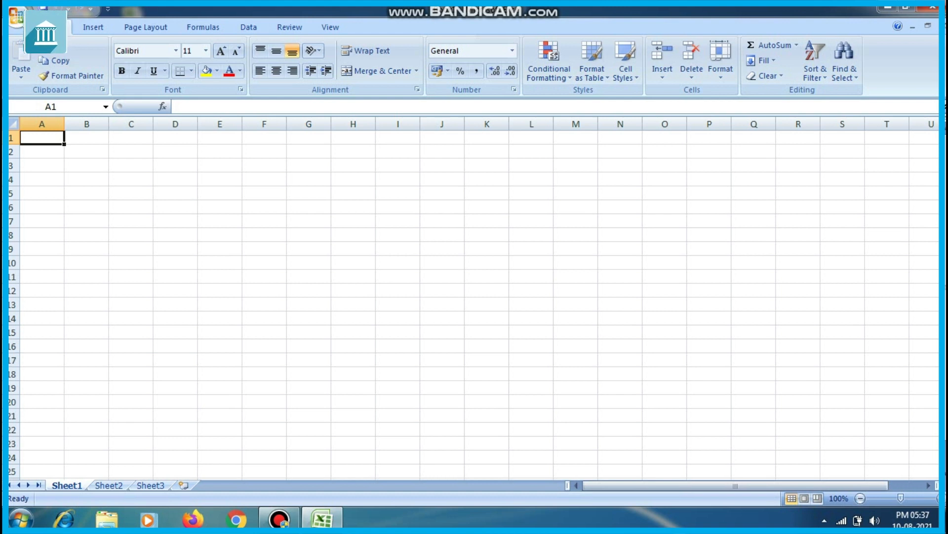
pyautogui.moveTo(64, 123); pyautogui.dragTo(134, 124)
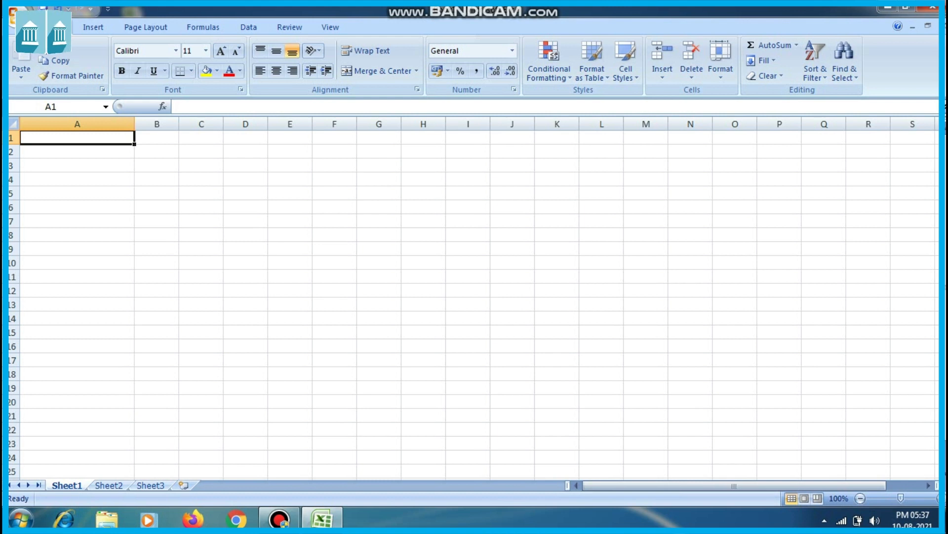
pyautogui.press('Down')
pyautogui.press('Right')
pyautogui.press('Left')
pyautogui.press('Right')
pyautogui.press('Left')
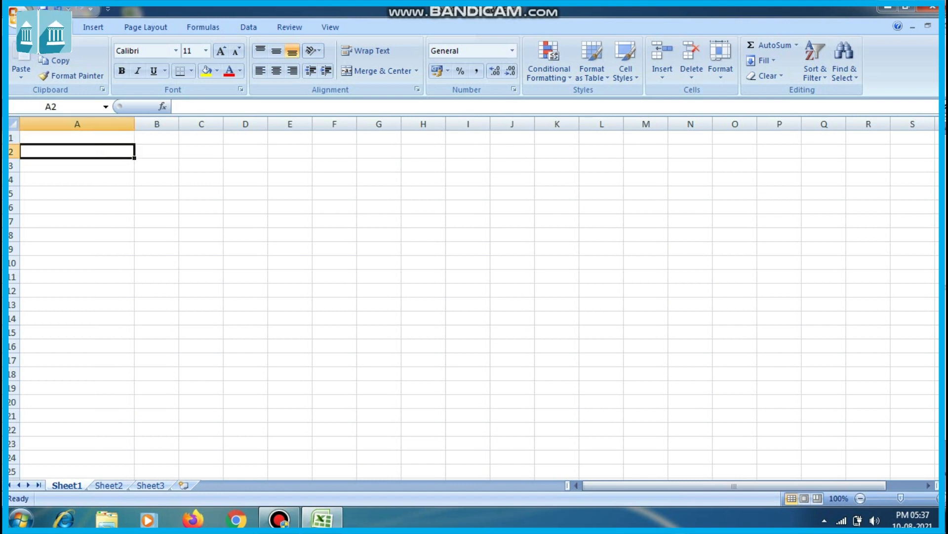
pyautogui.write('=')
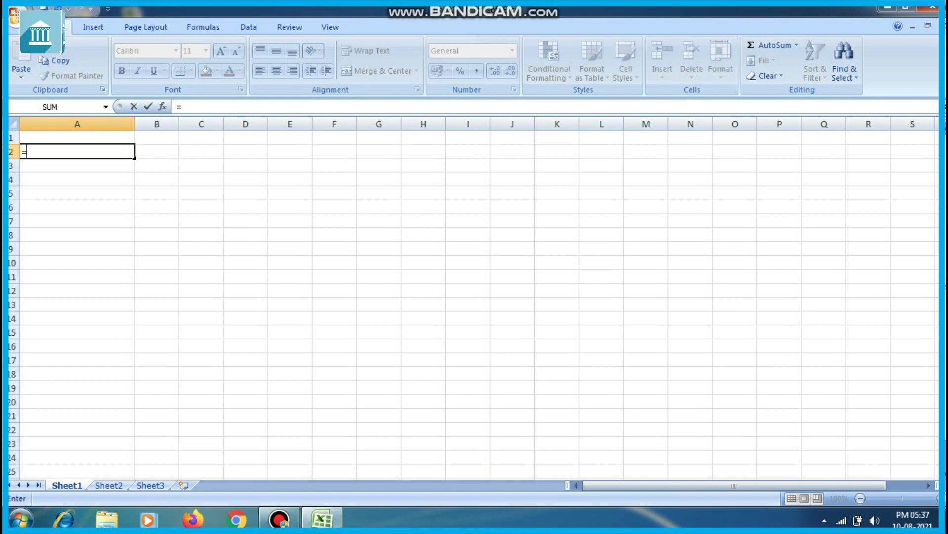
pyautogui.write('add')
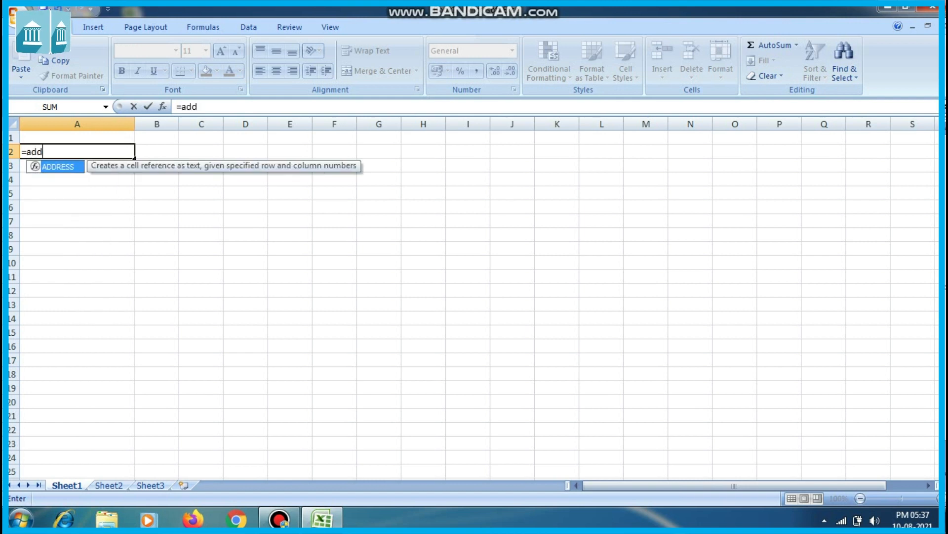
pyautogui.press('BackSpace')
pyautogui.press('BackSpace')
pyautogui.press('BackSpace')
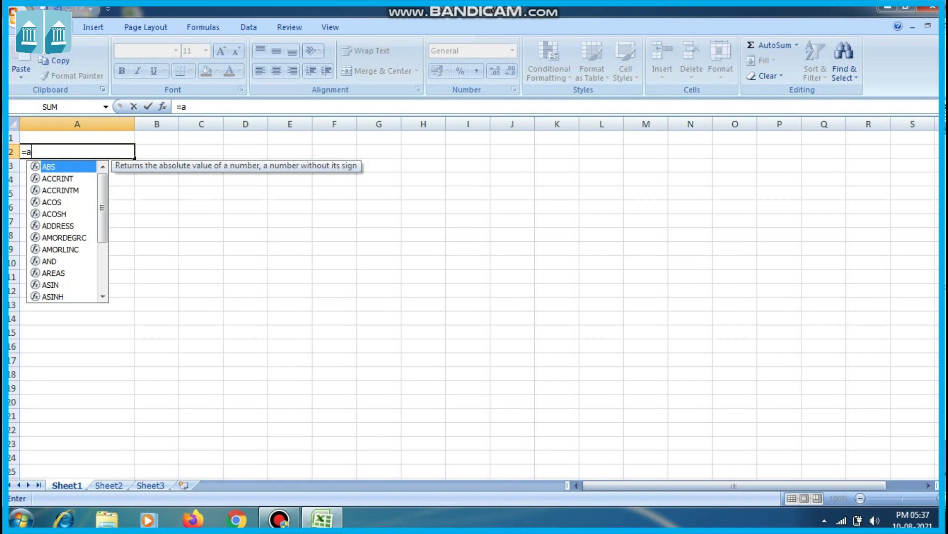
# Try to enter a SUM formula with empty brackets in cell A2, dismissing the Windows color scheme prompt.
pyautogui.write('sum')
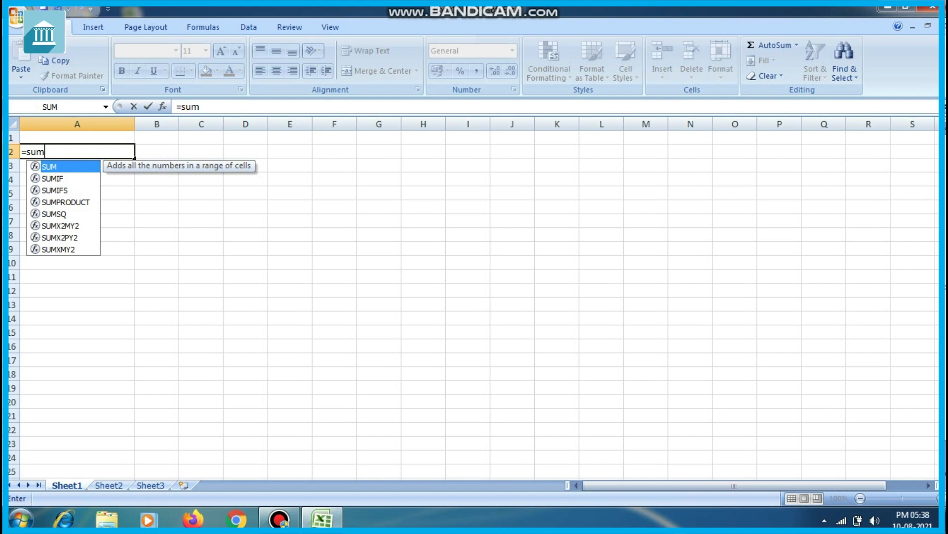
pyautogui.write('(')
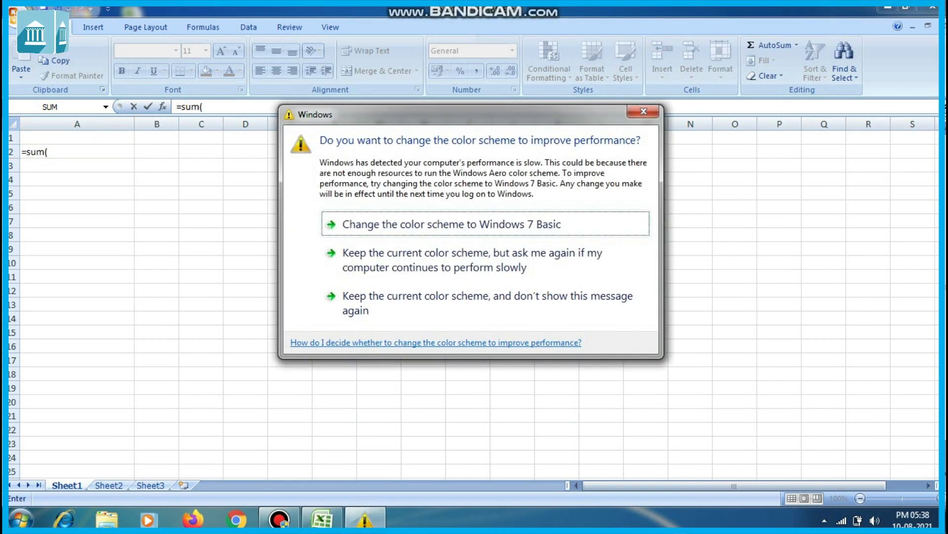
pyautogui.press('Escape')
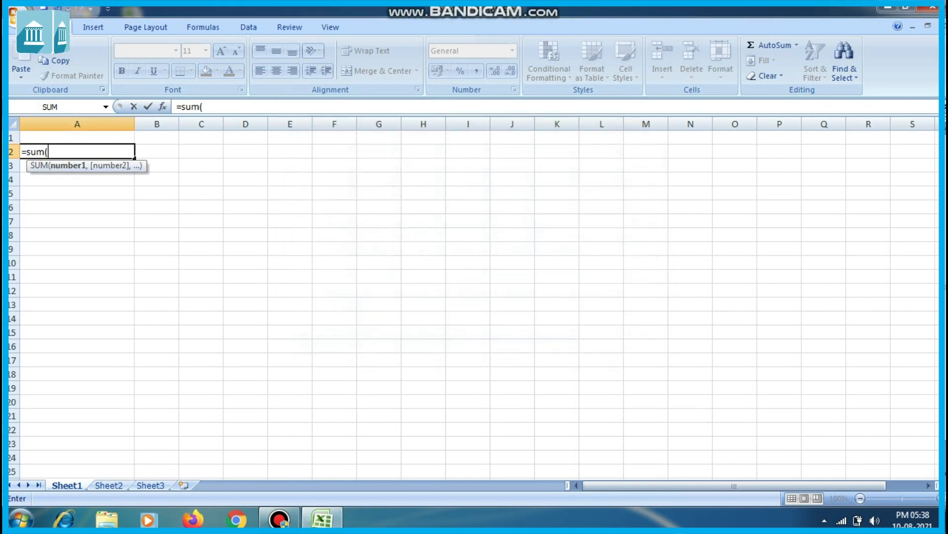
pyautogui.write(')')
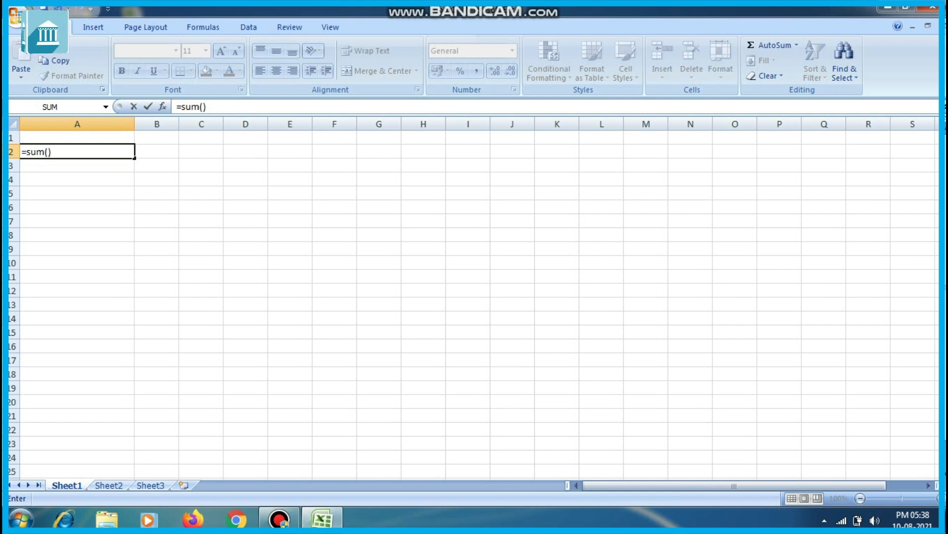
pyautogui.press('Return')
pyautogui.press('Return')
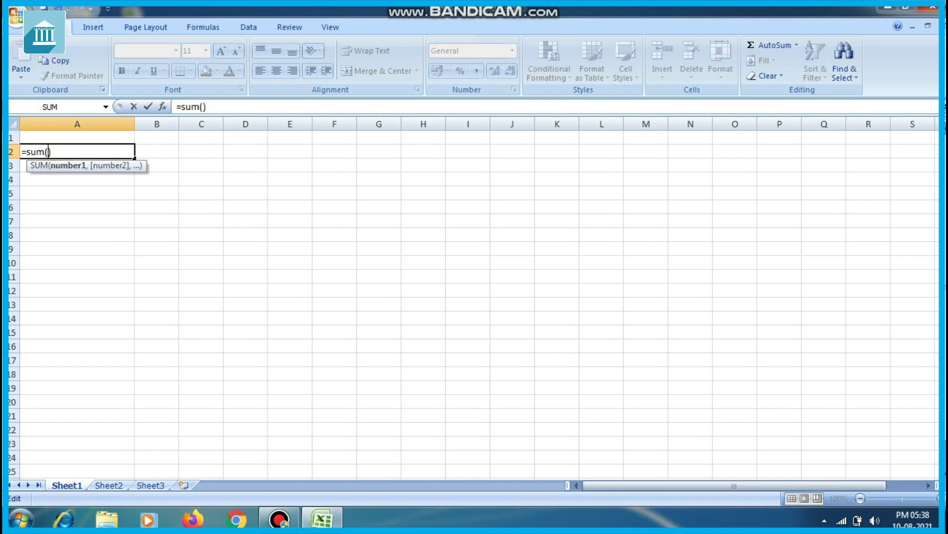
# Complete the formula in A2 as =sum(a1,a2,a3), accept it and close the help window.
pyautogui.write('a1,')
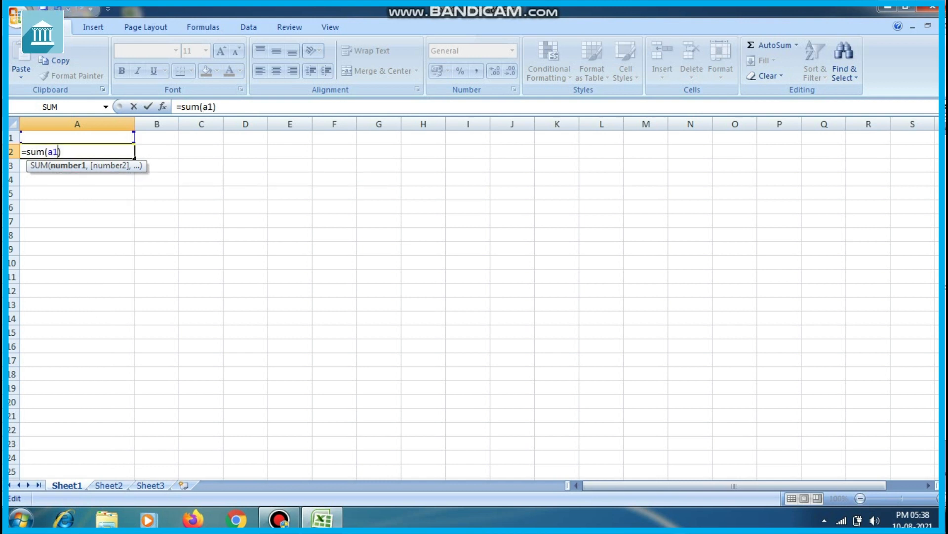
pyautogui.write('a2,a3')
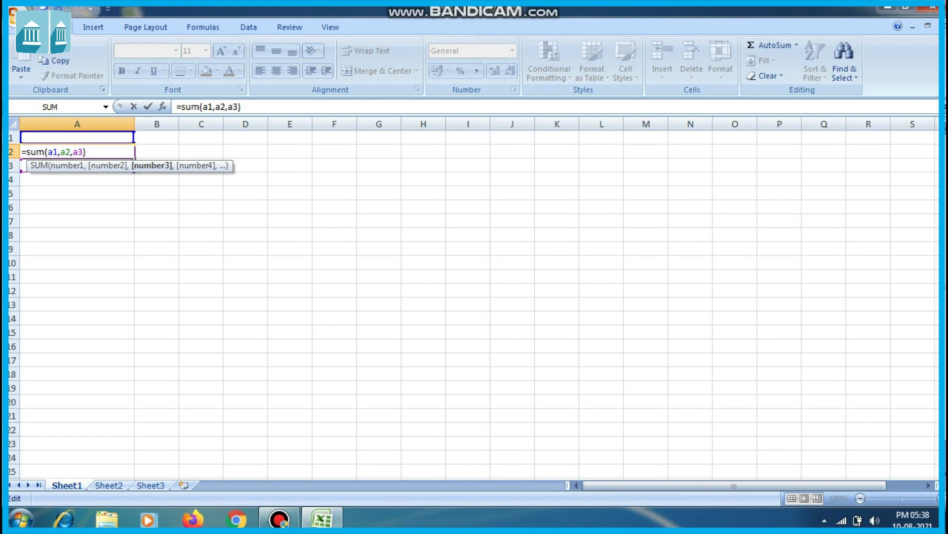
pyautogui.press('Return')
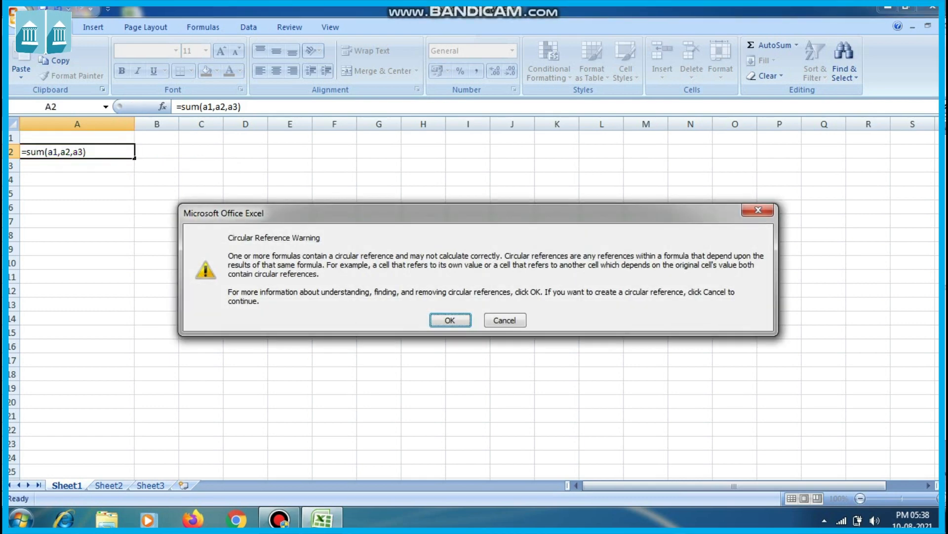
pyautogui.press('Return')
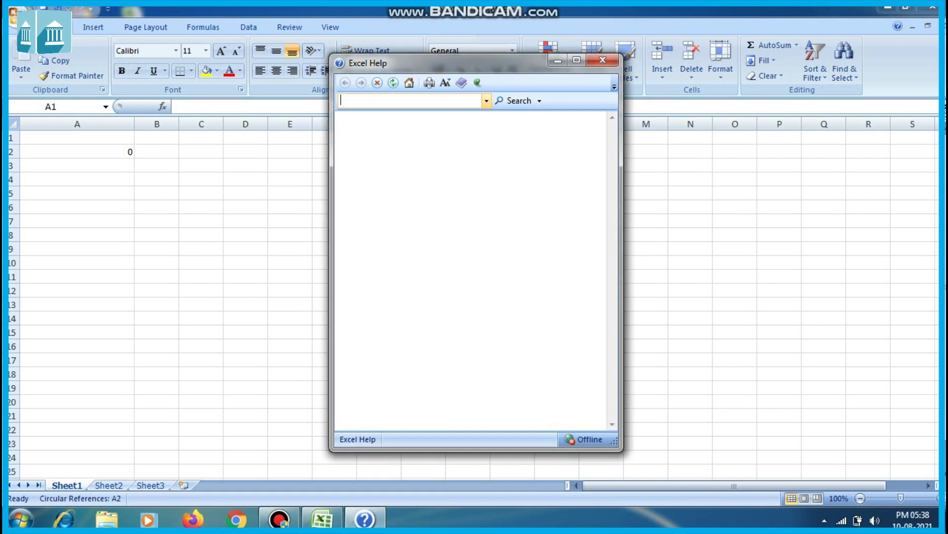
pyautogui.click(603, 60)
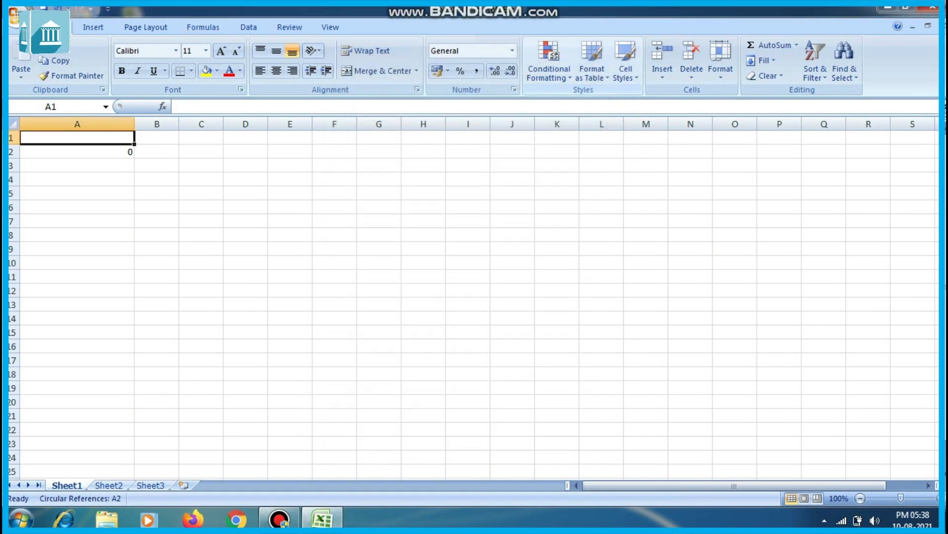
# Enter the values 120, 250 and 350 in cells A1, B1 and C1.
pyautogui.write('12')
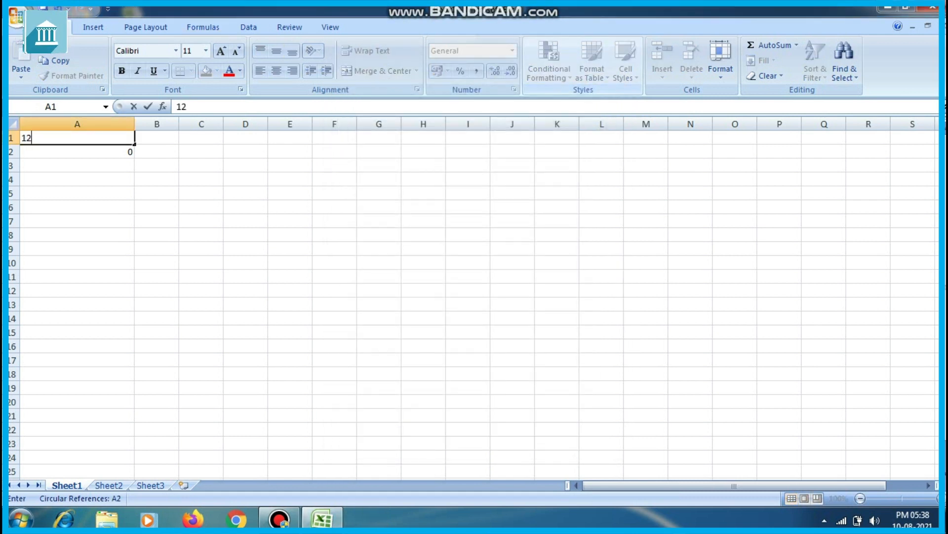
pyautogui.write('0')
pyautogui.press('Tab')
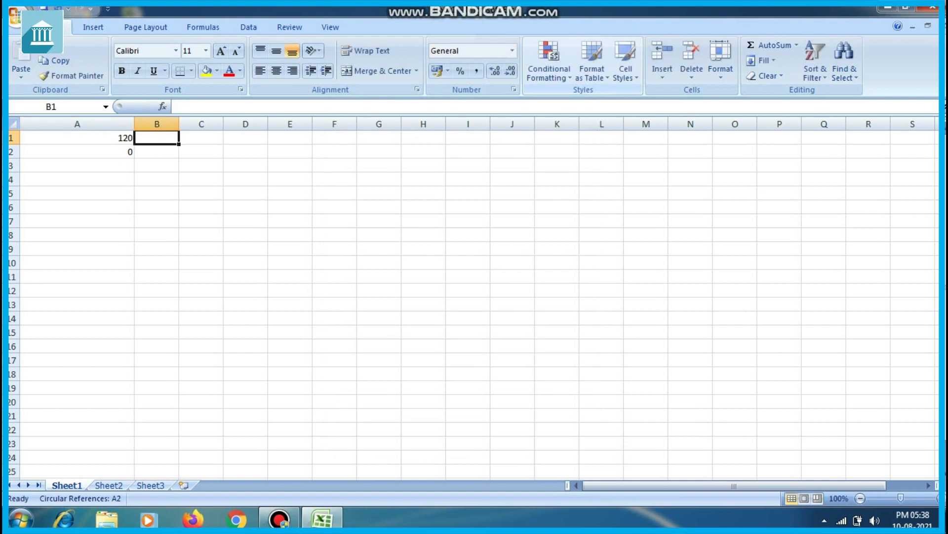
pyautogui.write('250')
pyautogui.press('Tab')
pyautogui.write('350')
pyautogui.press('Return')
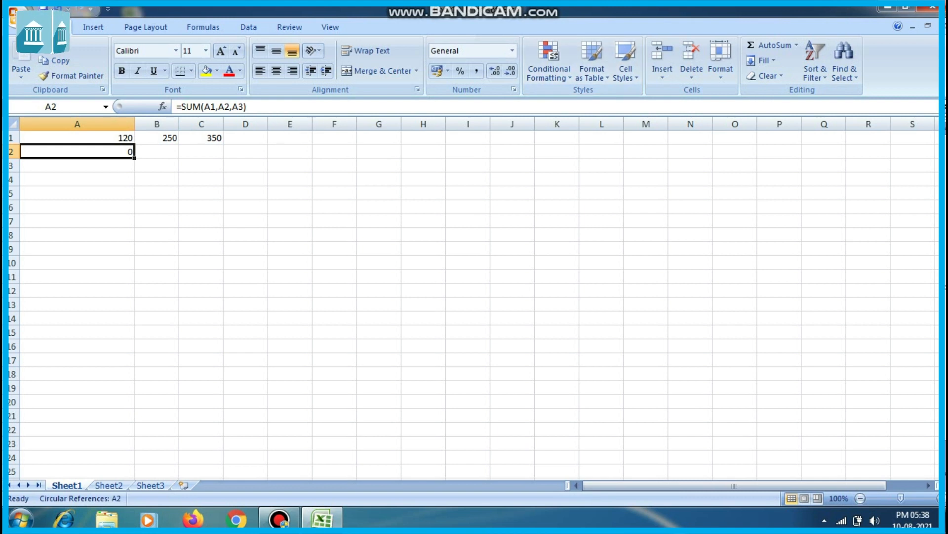
# Delete the self-referencing SUM formula from cell A2.
pyautogui.click(77, 137)
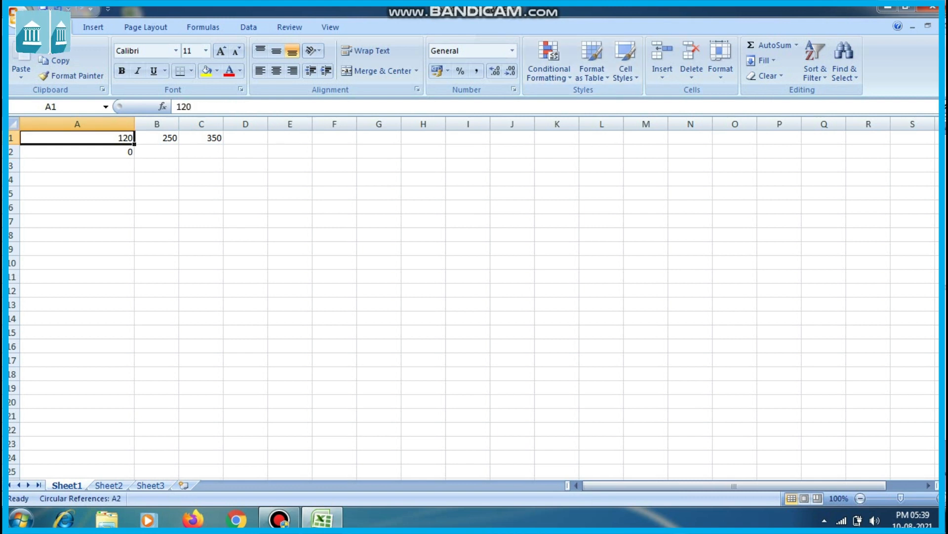
pyautogui.click(77, 151)
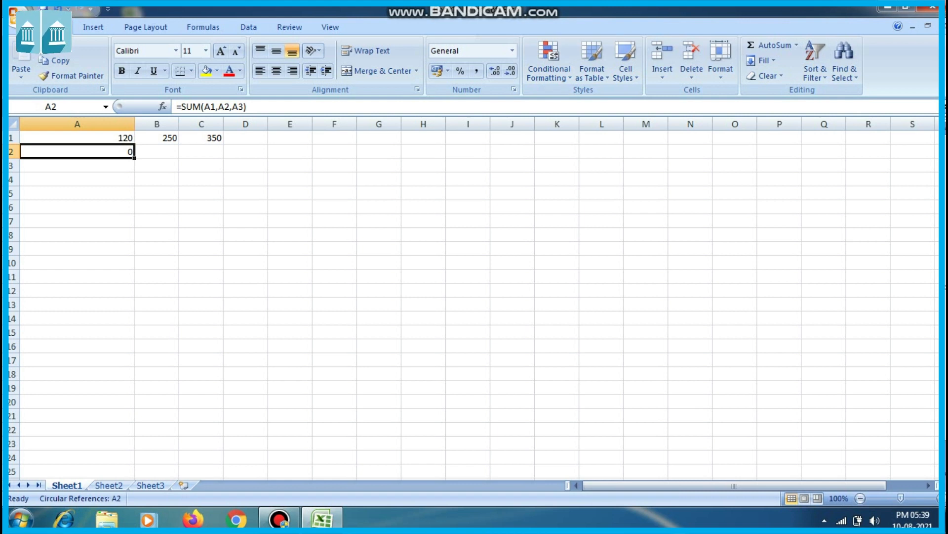
pyautogui.press('Delete')
# Enter the formula =sum(A1,B1,C1) in cell A2 to add the three values in row 1.
pyautogui.write('=')
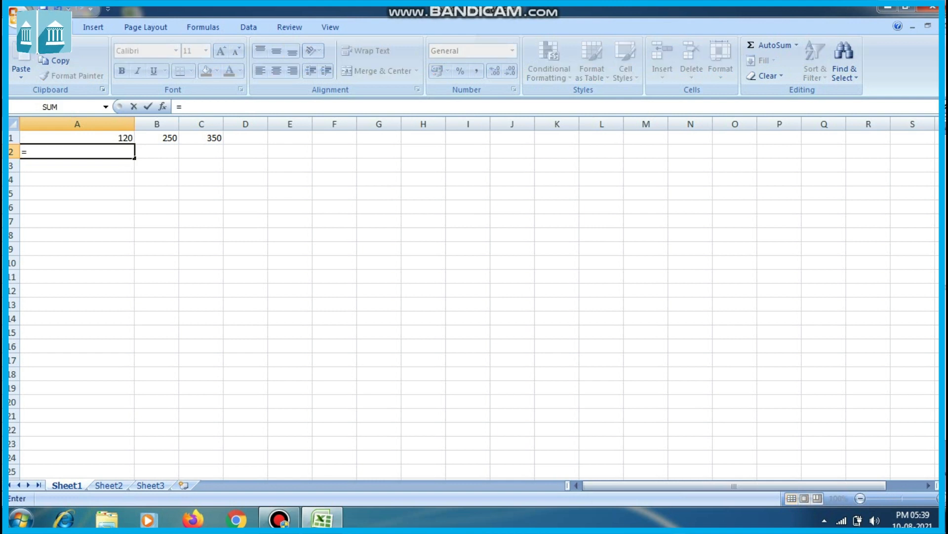
pyautogui.write('sum(')
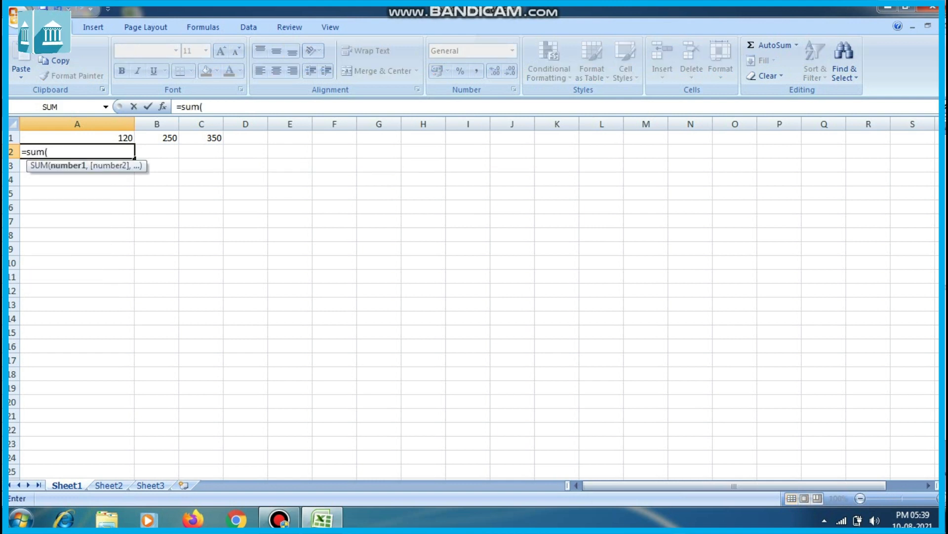
pyautogui.click(77, 138)
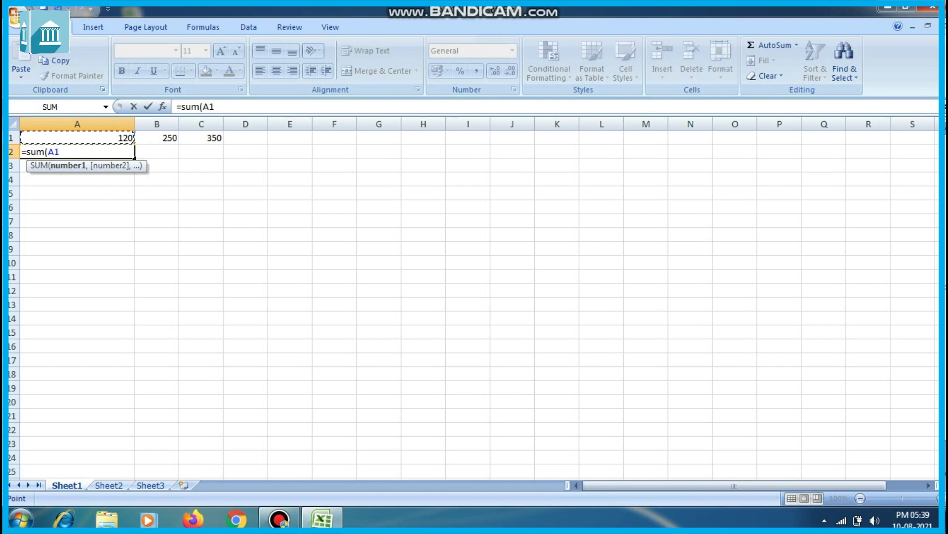
pyautogui.press('Right')
pyautogui.press('Left')
pyautogui.write(',')
pyautogui.press('Up')
pyautogui.press('Right')
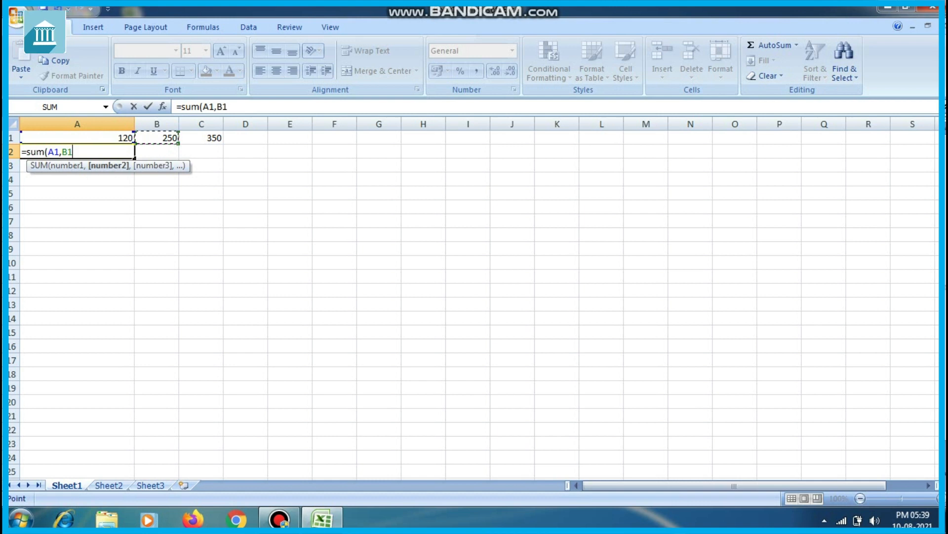
pyautogui.write(',')
pyautogui.write('C1')
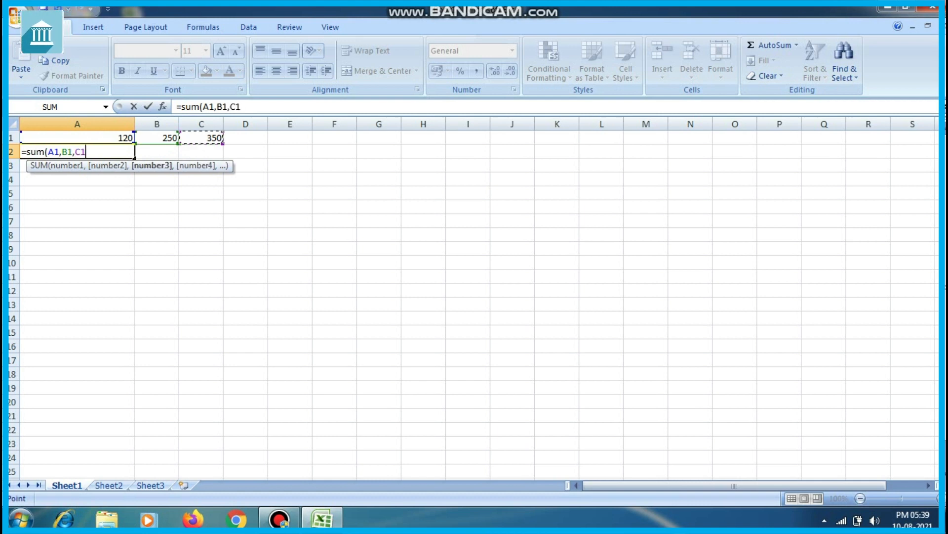
pyautogui.write(')')
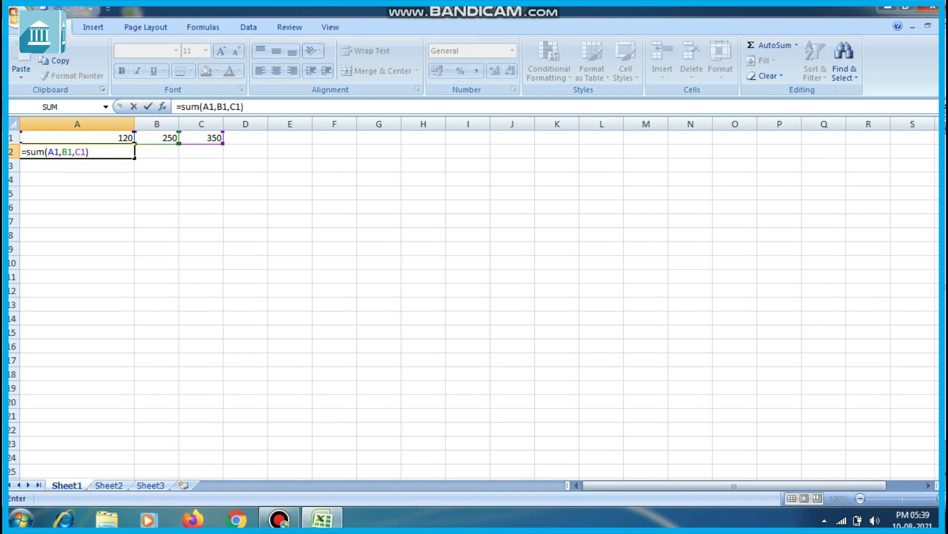
pyautogui.press('Return')
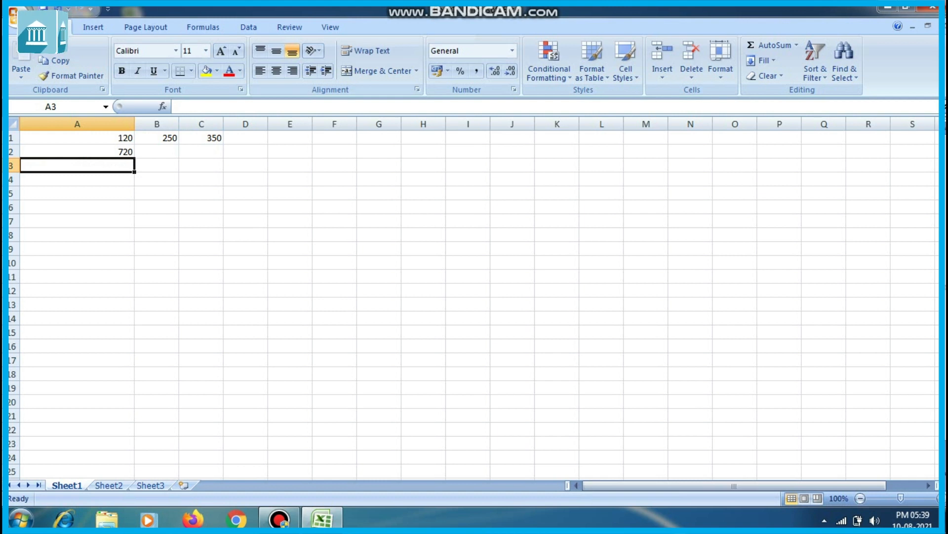
# Select A1:C1 to check its sum against the result in A2, and review the formula in A2.
pyautogui.press('Up')
pyautogui.press('Up')
pyautogui.hotkey('shift', 'Right')
pyautogui.hotkey('shift', 'Right')
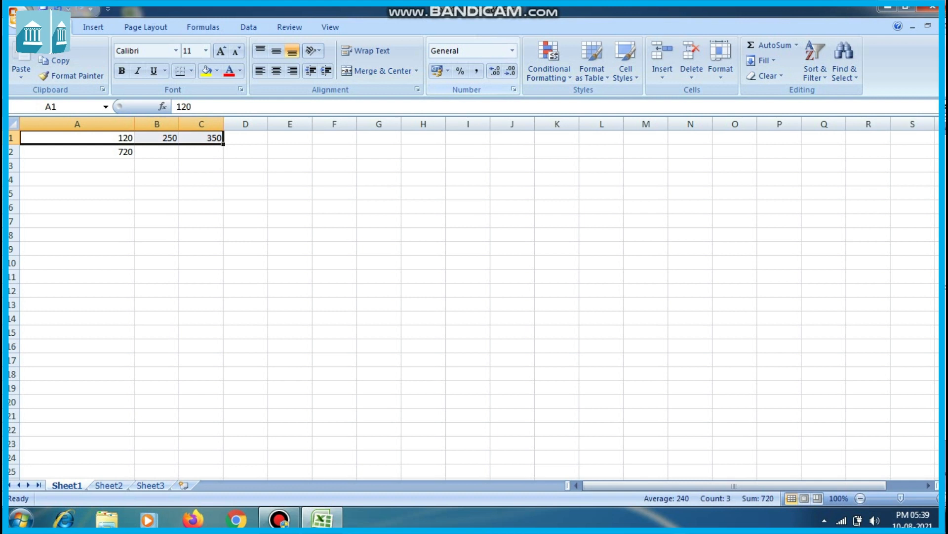
pyautogui.hotkey('shift', 'Left')
pyautogui.hotkey('shift', 'Left')
pyautogui.press('Down')
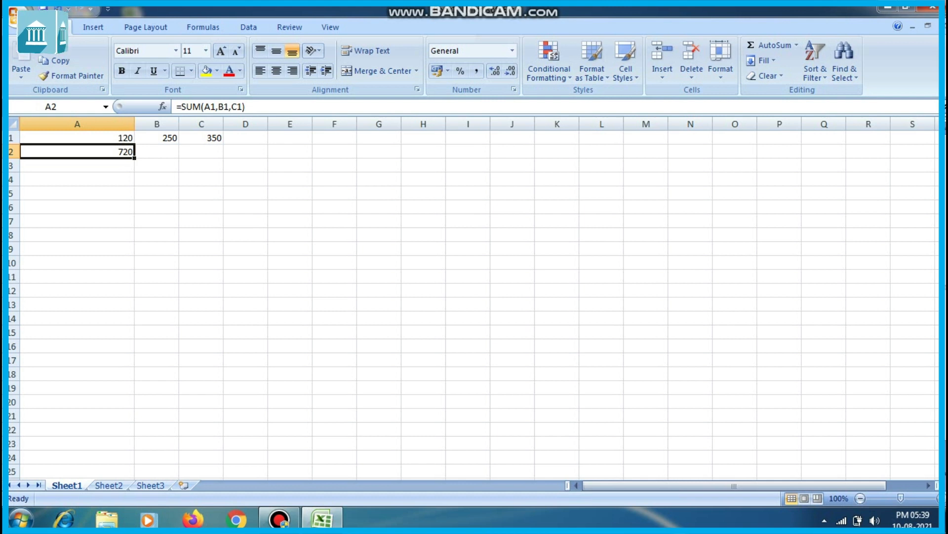
# Clear the contents of the range A1:D3 and make B2 the active cell.
pyautogui.click(77, 137)
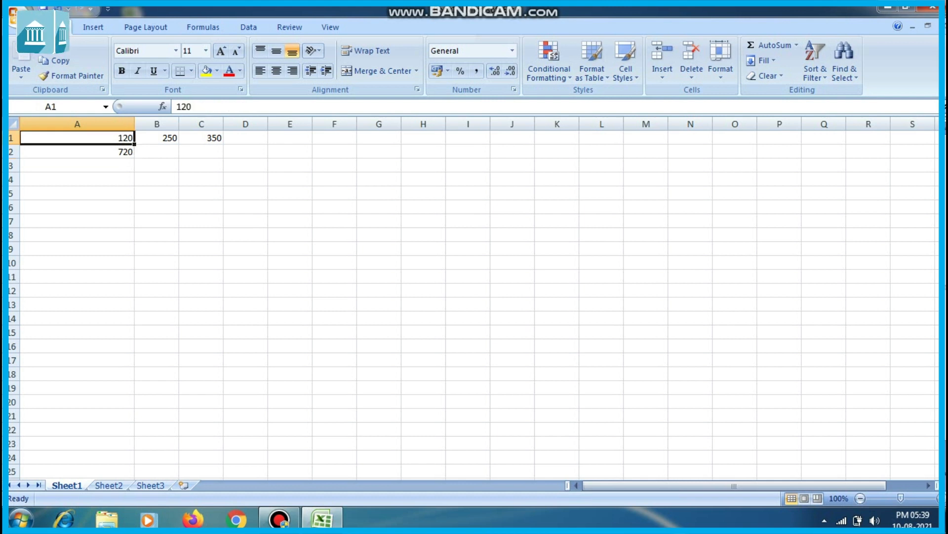
pyautogui.hotkey('shift', 'Down')
pyautogui.hotkey('shift', 'Down')
pyautogui.hotkey('shift', 'Right')
pyautogui.hotkey('shift', 'Right')
pyautogui.hotkey('shift', 'Right')
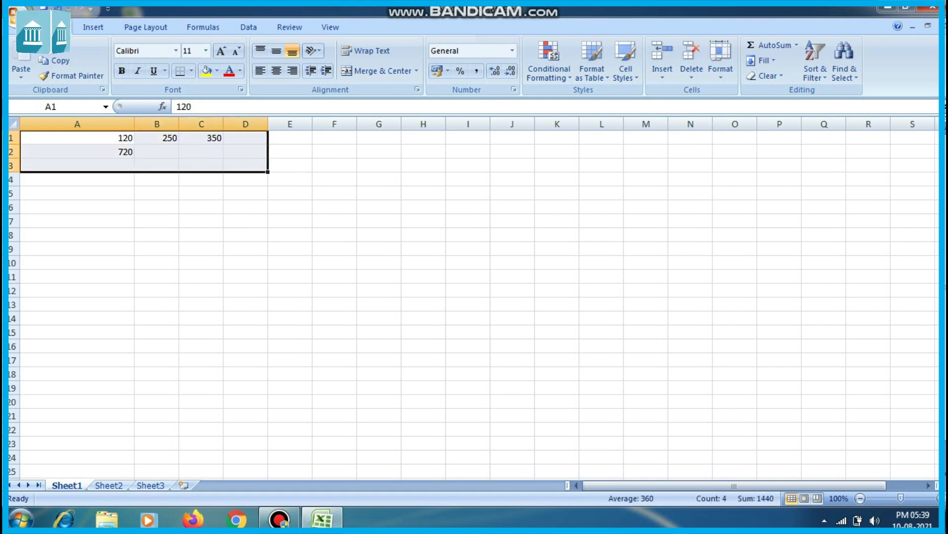
pyautogui.press('Delete')
pyautogui.press('Left')
pyautogui.press('Down')
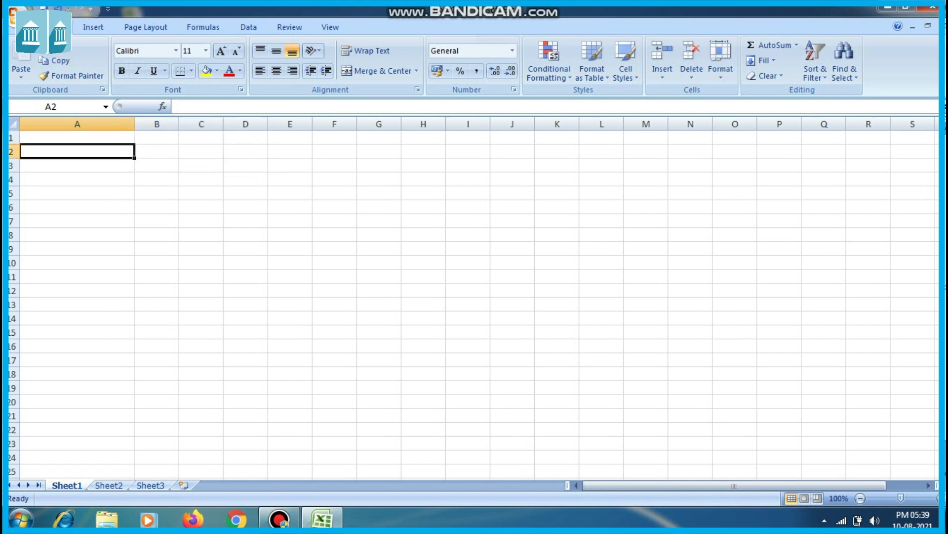
pyautogui.press('Right')
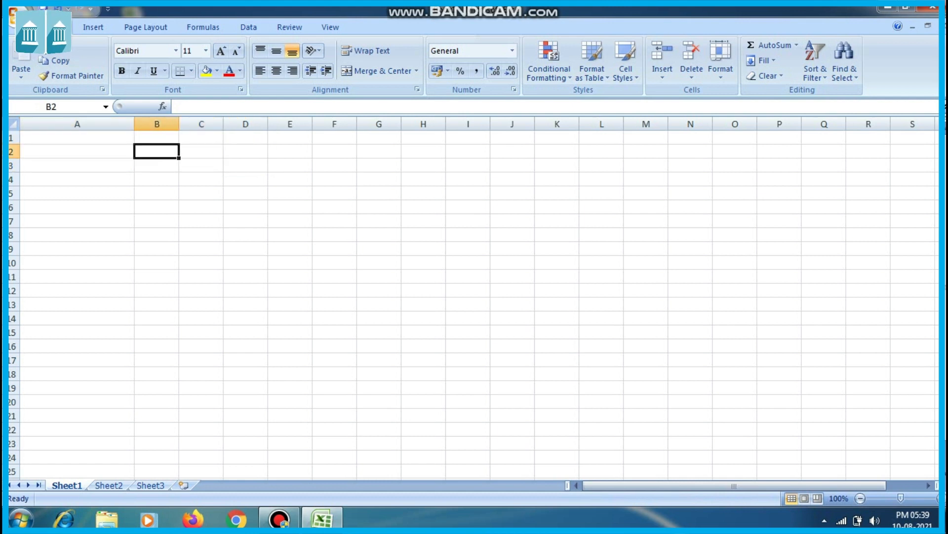
# Increase the font size of the entire sheet to 18.
pyautogui.click(14, 124)
pyautogui.click(221, 51)
pyautogui.click(221, 50)
pyautogui.click(221, 51)
pyautogui.click(221, 50)
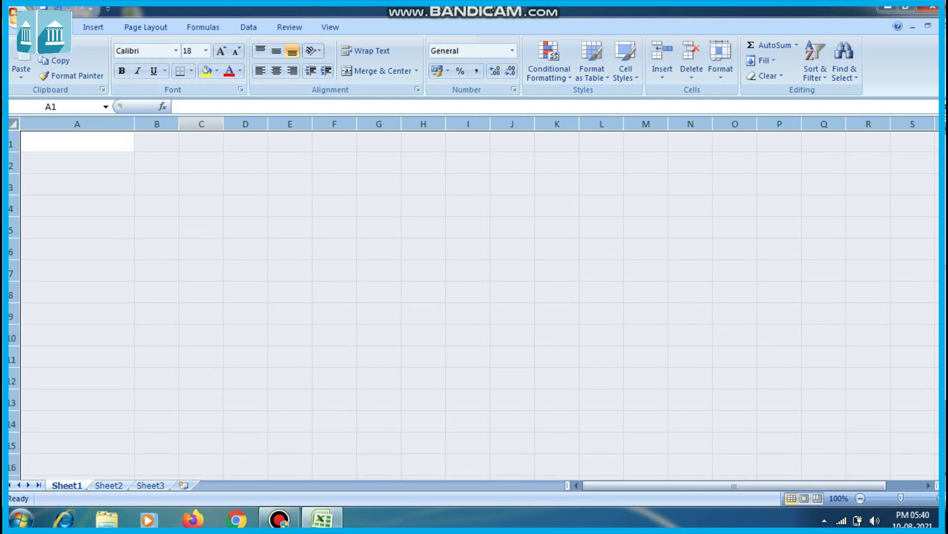
# Set the width of all columns to 15.00 and make B2 the active cell.
pyautogui.moveTo(223, 124); pyautogui.dragTo(255, 124)
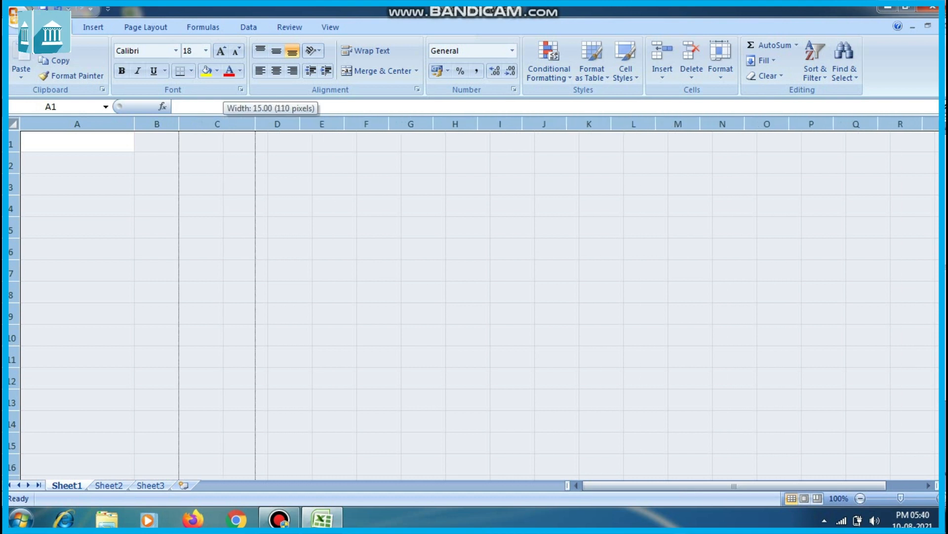
pyautogui.moveTo(179, 124); pyautogui.dragTo(179, 124)
pyautogui.click(134, 163)
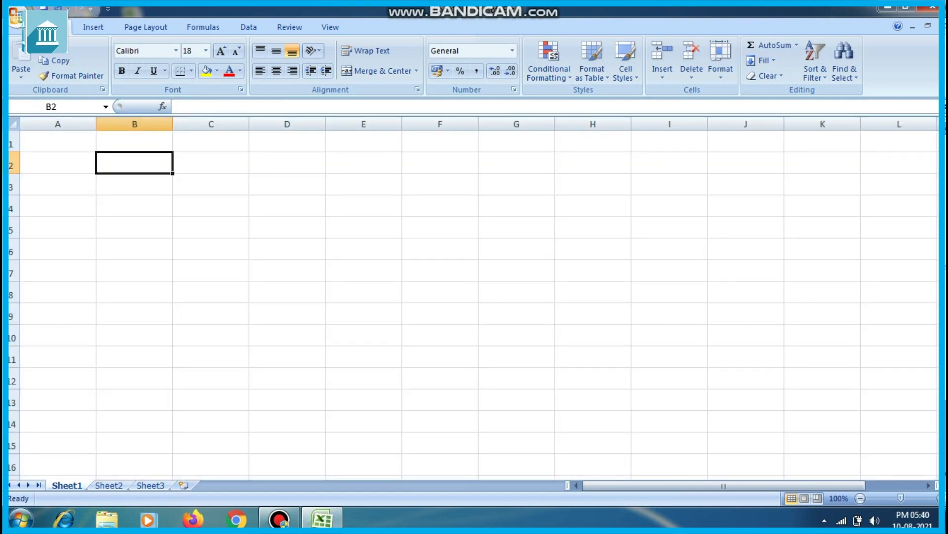
# Enter the values 12, 15, 17, 19 and 21 across cells B2 to F2.
pyautogui.write('12')
pyautogui.press('Tab')
pyautogui.write('15')
pyautogui.press('Tab')
pyautogui.write('17')
pyautogui.press('Tab')
pyautogui.write('19')
pyautogui.press('Tab')
pyautogui.write('21')
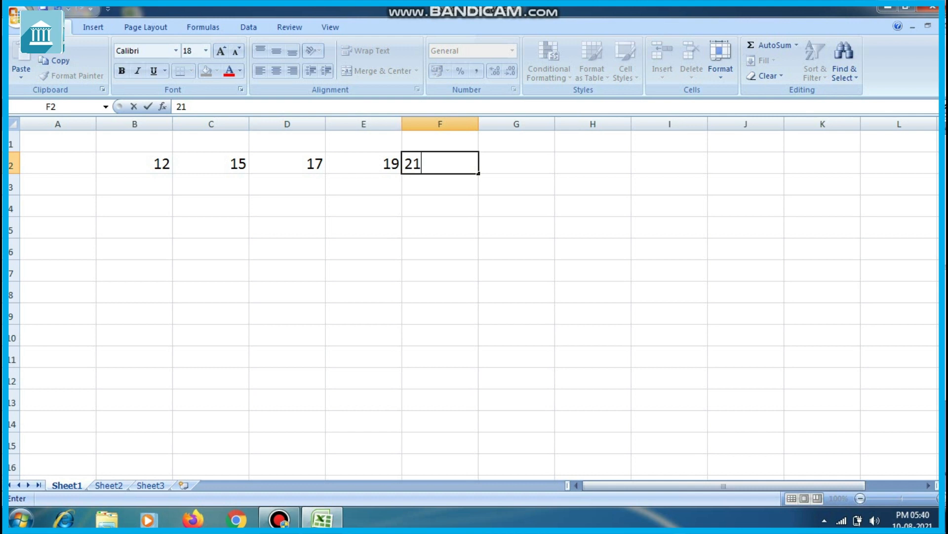
pyautogui.press('Return')
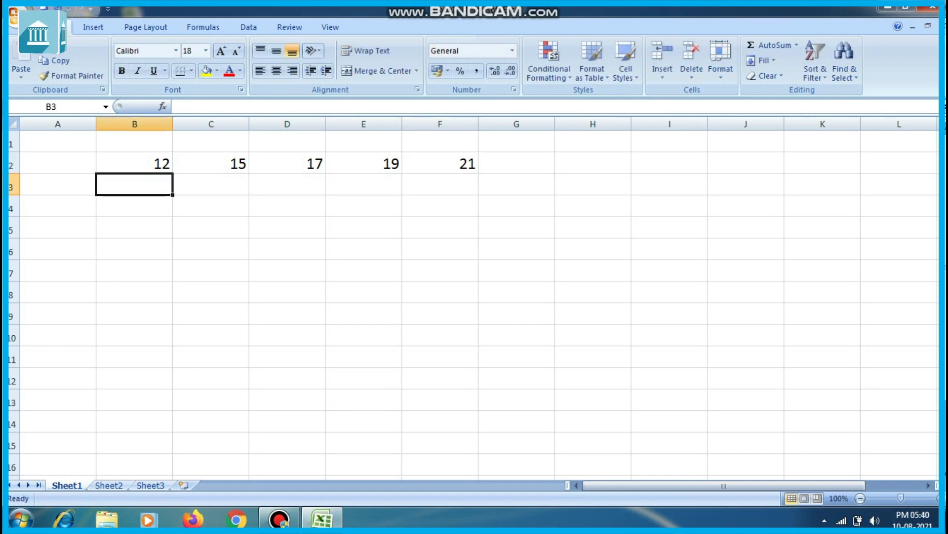
# Enter the label "sum" in cell B5.
pyautogui.press('Up')
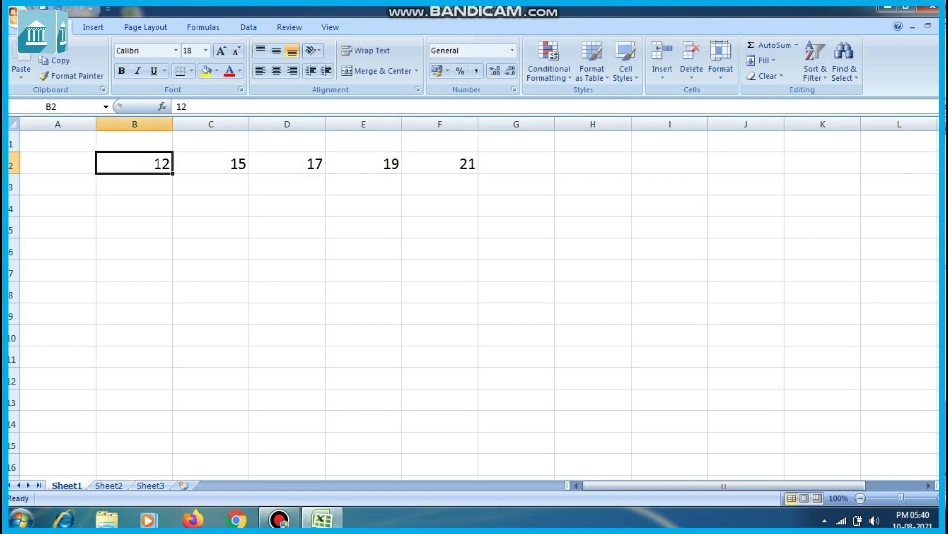
pyautogui.press('Right')
pyautogui.press('Right')
pyautogui.press('Right')
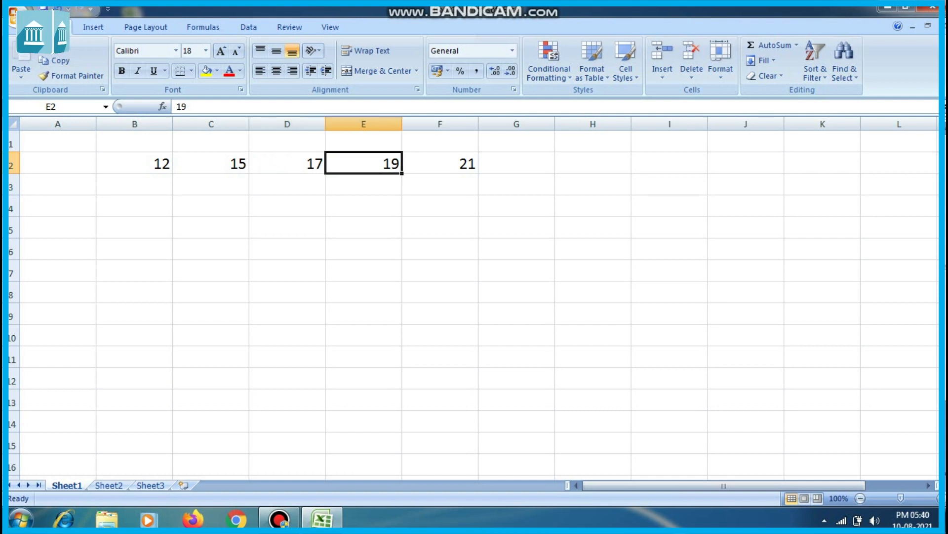
pyautogui.press('Right')
pyautogui.press('Down')
pyautogui.press('Down')
pyautogui.press('Down')
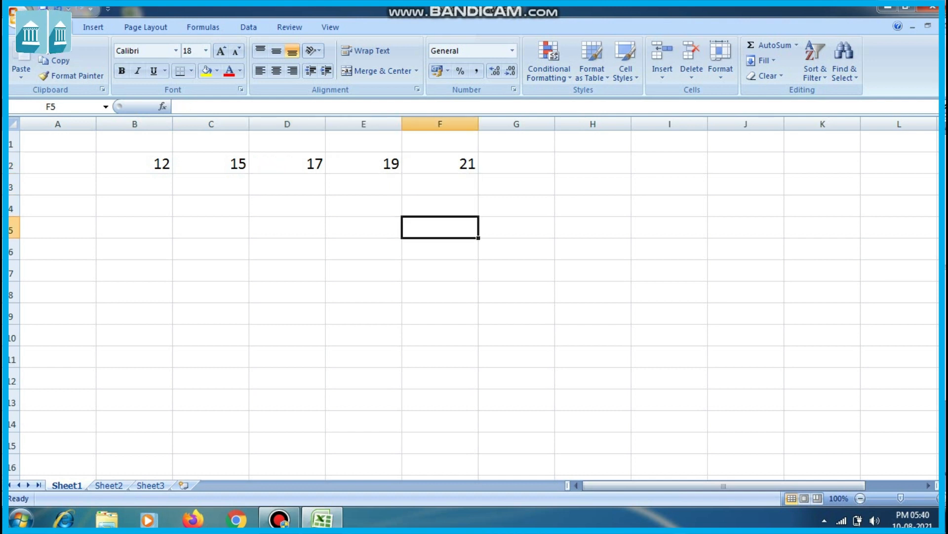
pyautogui.press('Left')
pyautogui.press('Left')
pyautogui.press('Left')
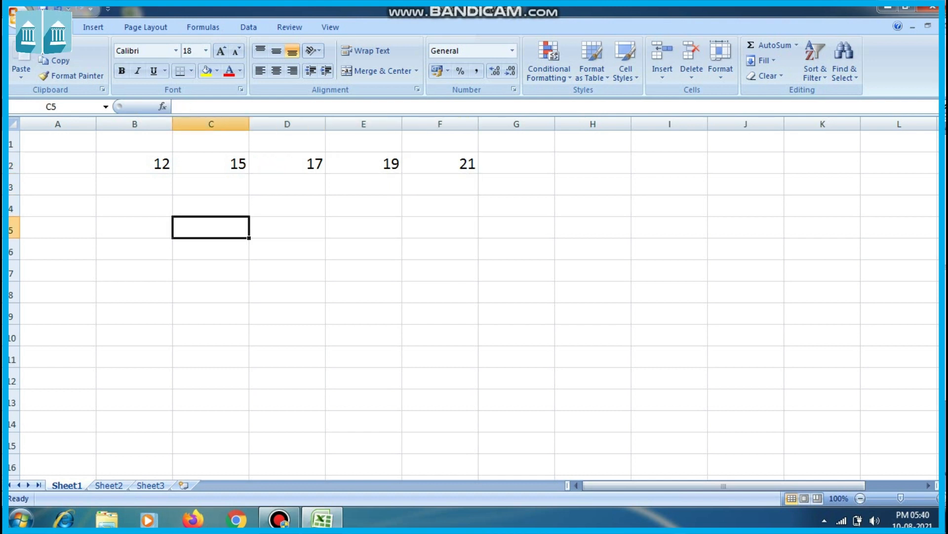
pyautogui.press('Left')
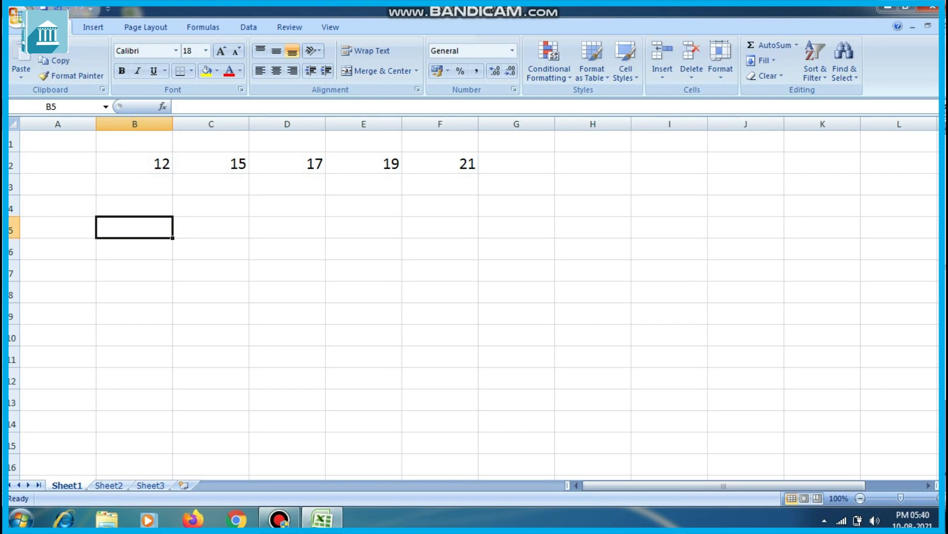
pyautogui.press('Escape')
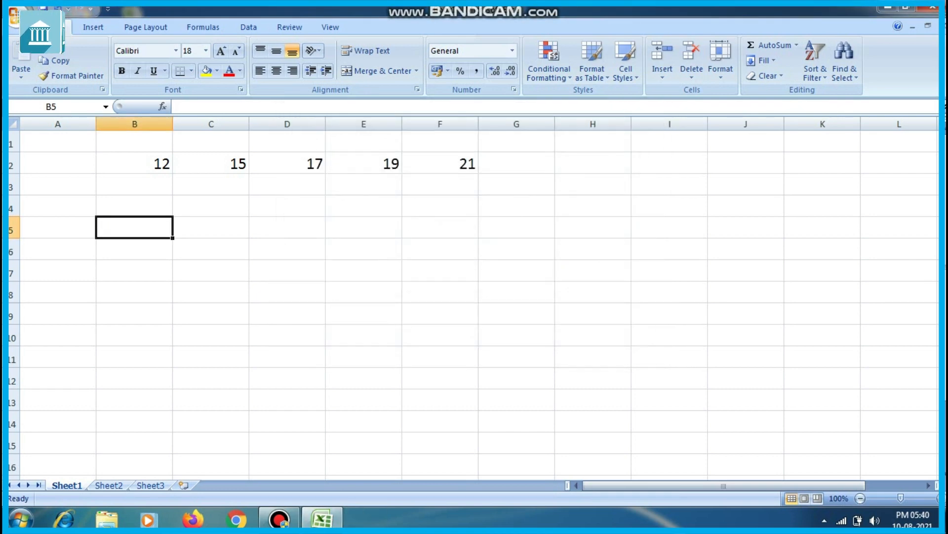
pyautogui.write('sum')
pyautogui.press('Tab')
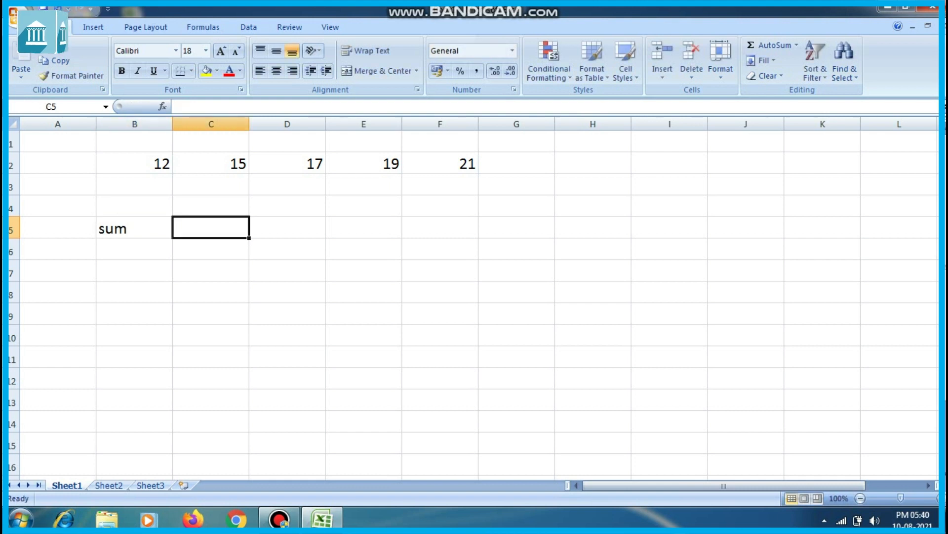
# Enter the formula =sum(b2:f2) in cell C5 to add the row 2 values as a range.
pyautogui.write('=su')
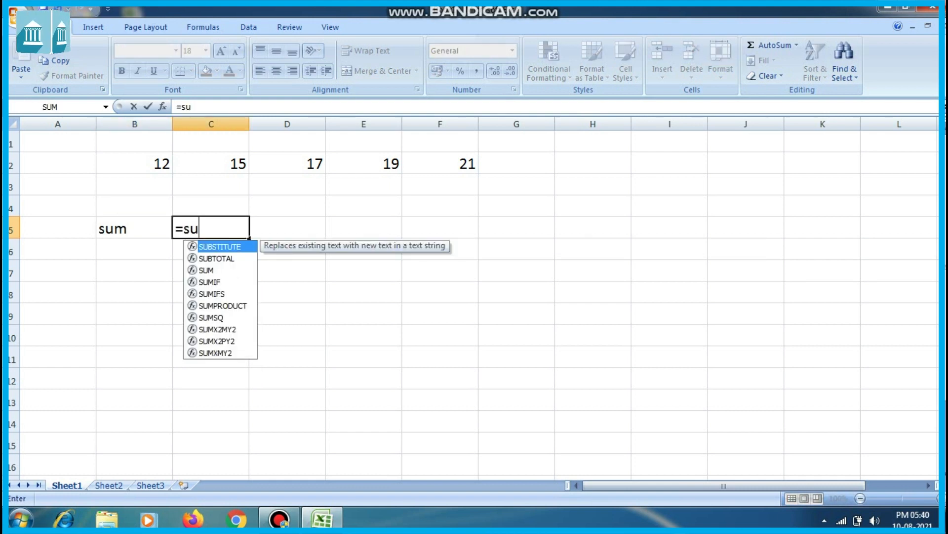
pyautogui.write('m(')
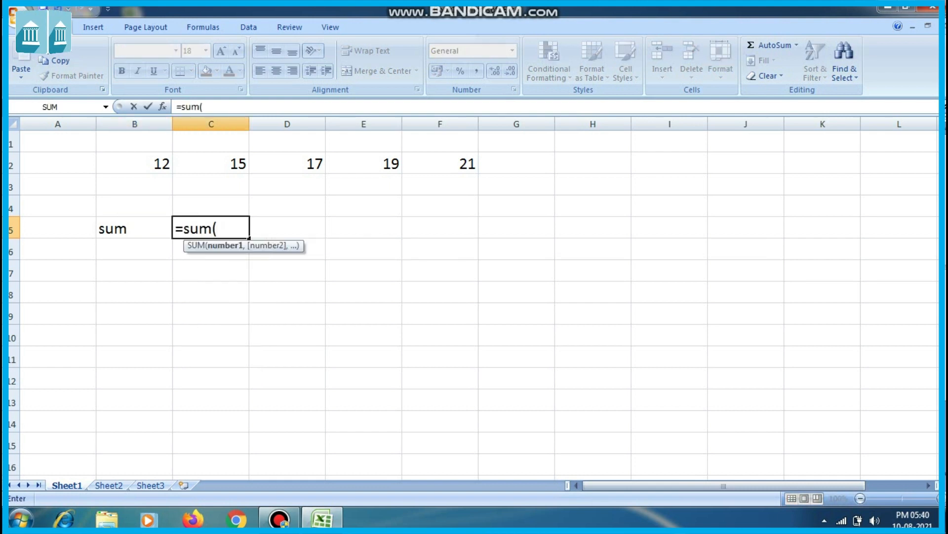
pyautogui.write('b')
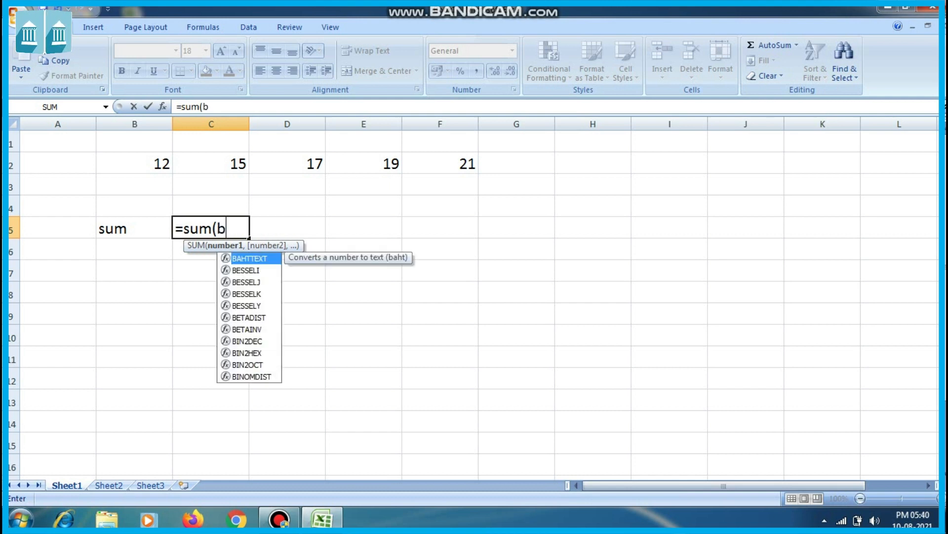
pyautogui.press('Escape')
pyautogui.write('2')
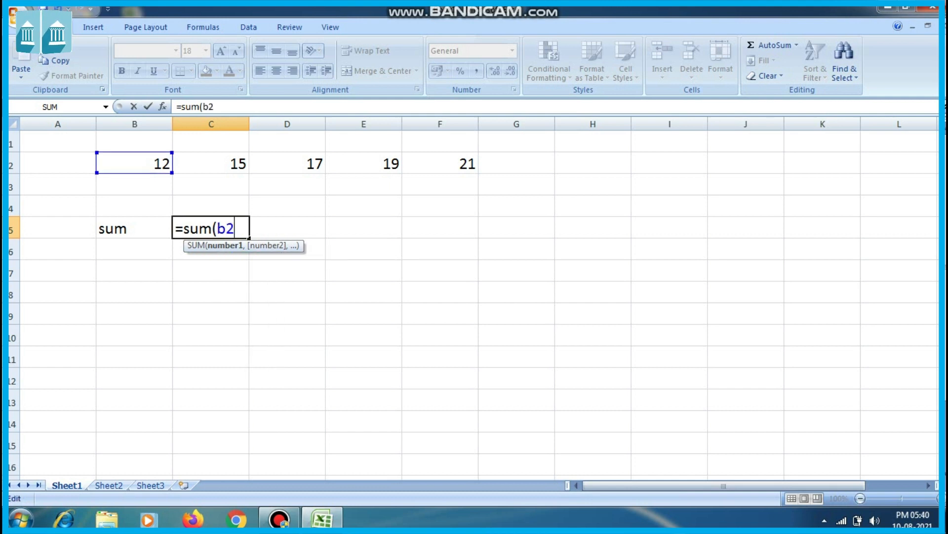
pyautogui.write(':f2')
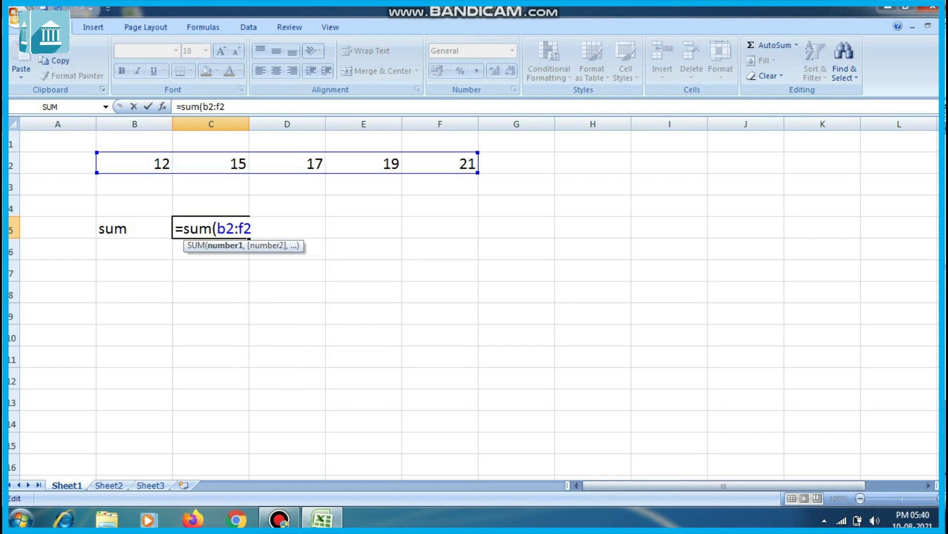
pyautogui.write(')')
pyautogui.press('Return')
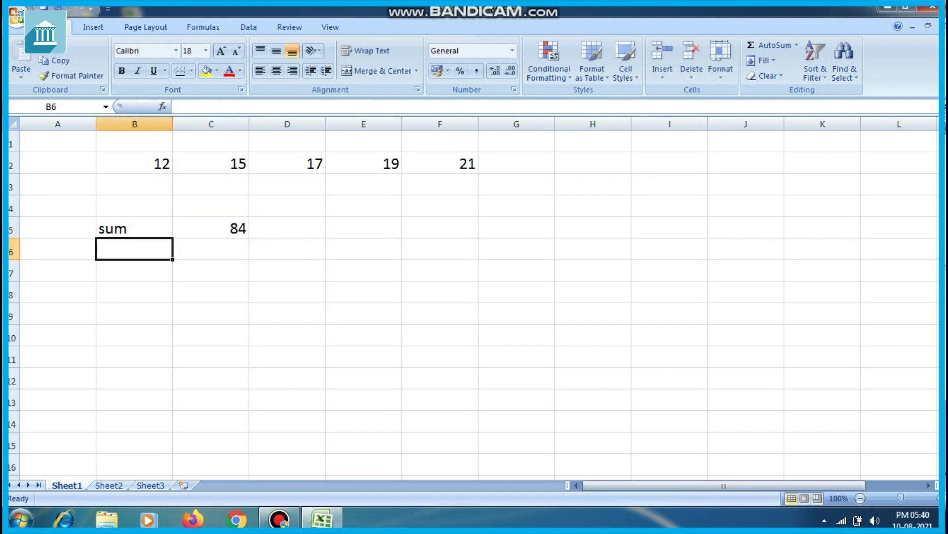
# Enter the formula =sum(b2,c2,d2,e2,f2) in cell C6 to add the same values as separate cell references.
pyautogui.press('Right')
pyautogui.press('Up')
pyautogui.press('Down')
pyautogui.write('=s')
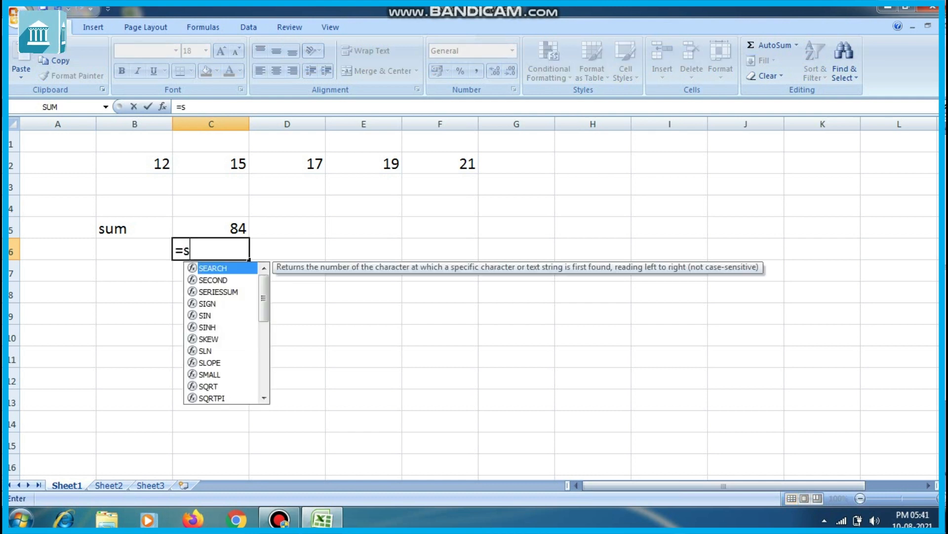
pyautogui.write('um(')
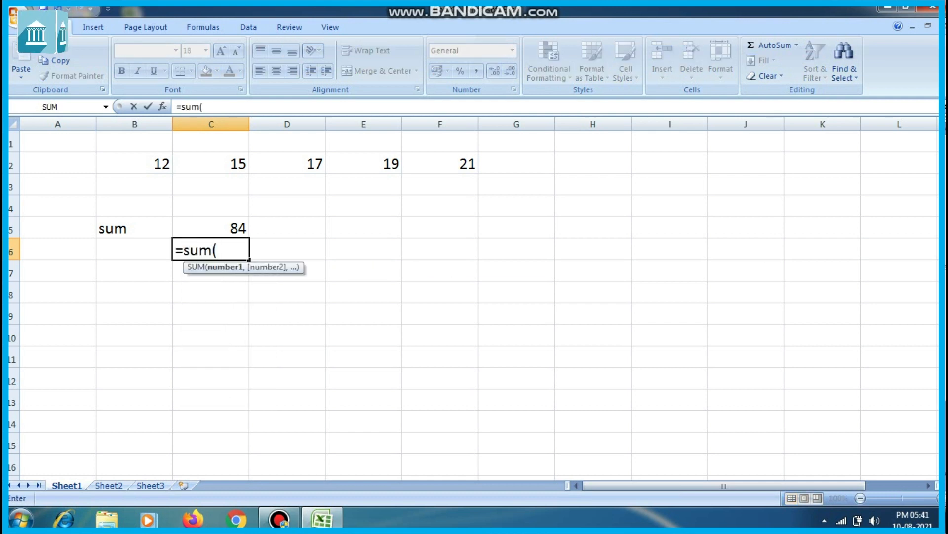
pyautogui.write('b2,c')
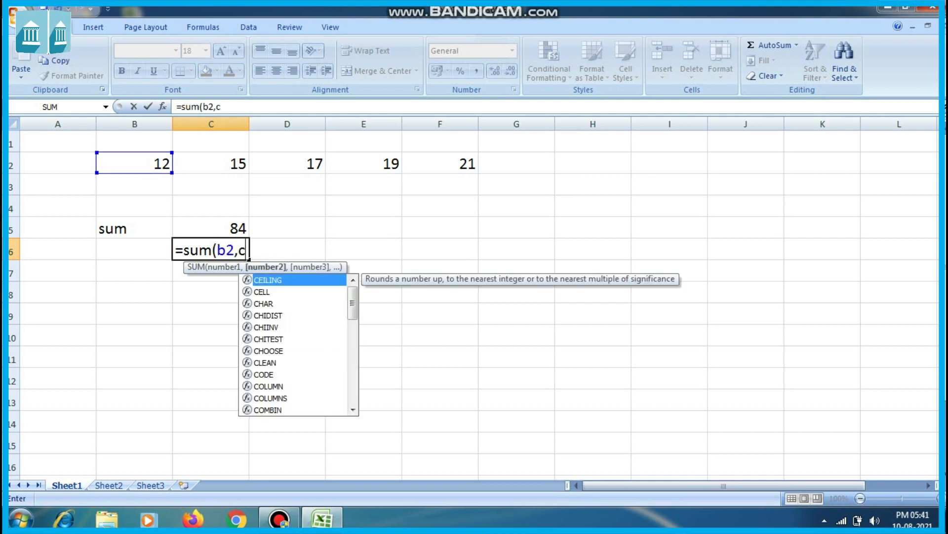
pyautogui.write('2,d2')
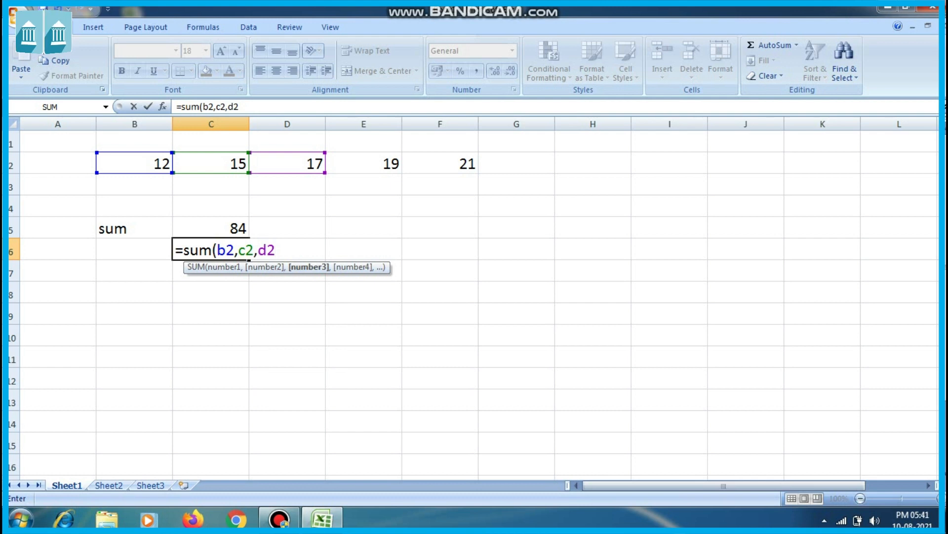
pyautogui.press('BackSpace')
pyautogui.write('3')
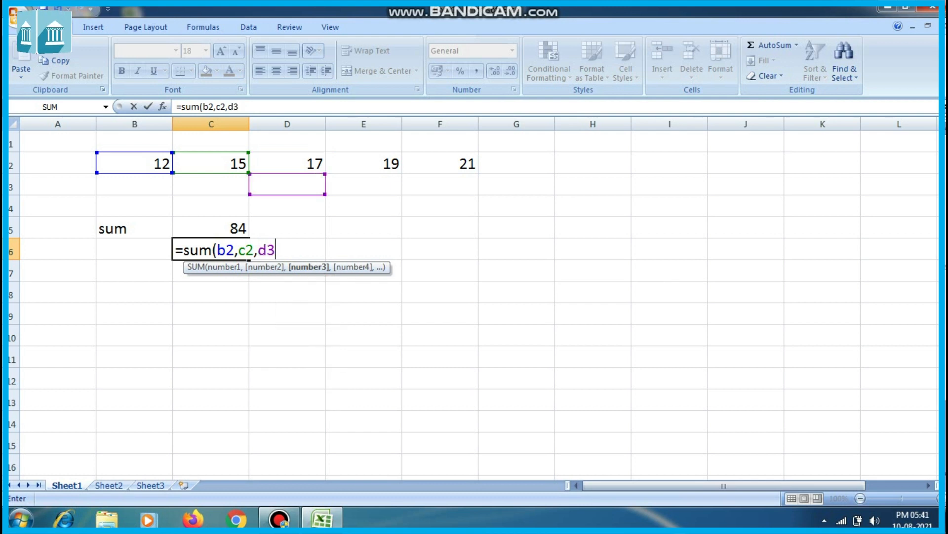
pyautogui.press('BackSpace')
pyautogui.write('2')
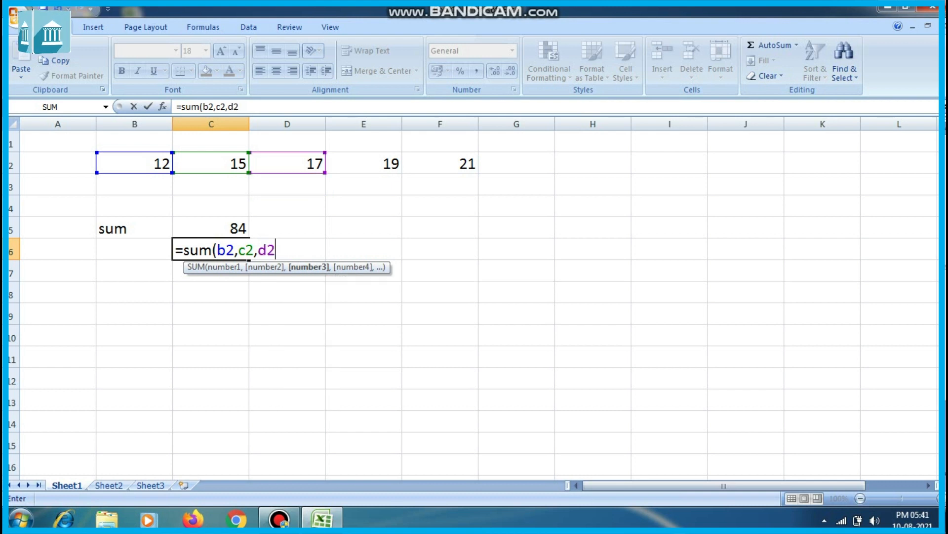
pyautogui.write(',e2,')
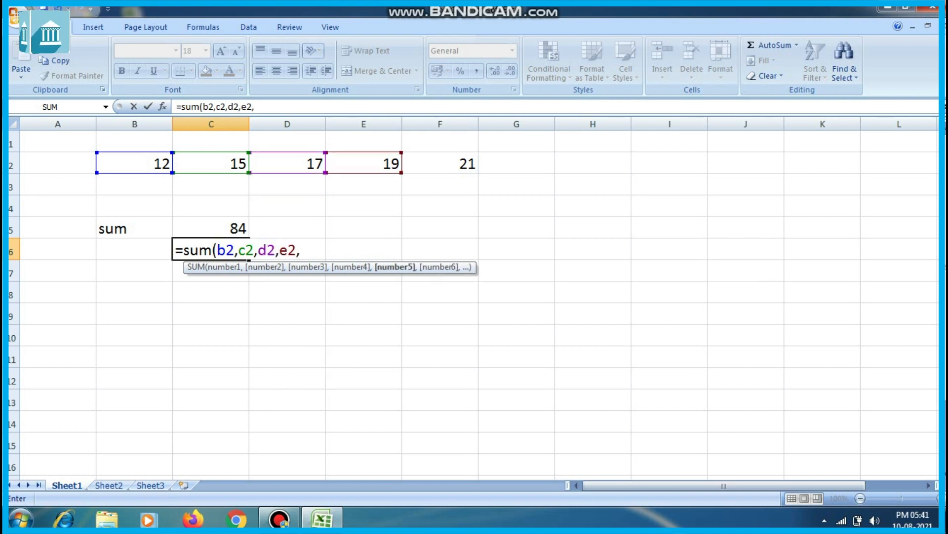
pyautogui.write('f2)')
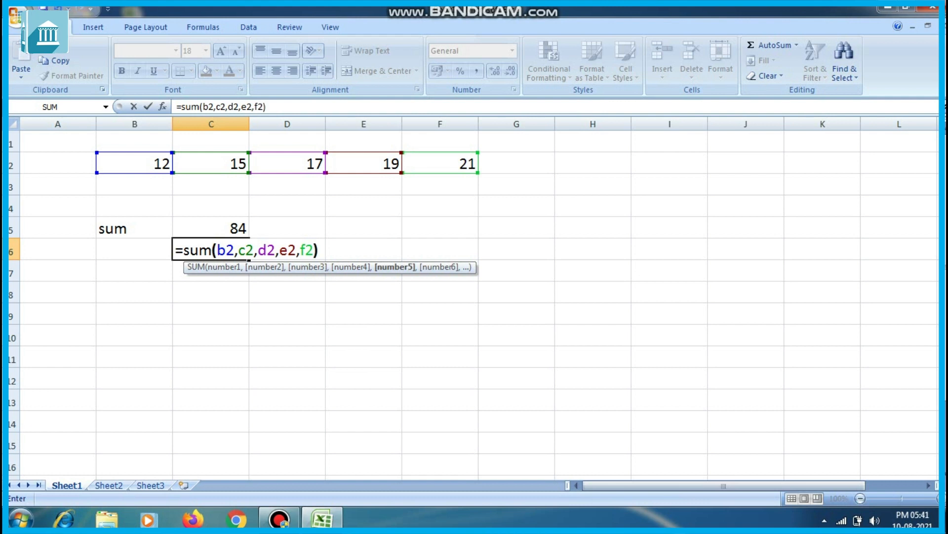
pyautogui.press('Return')
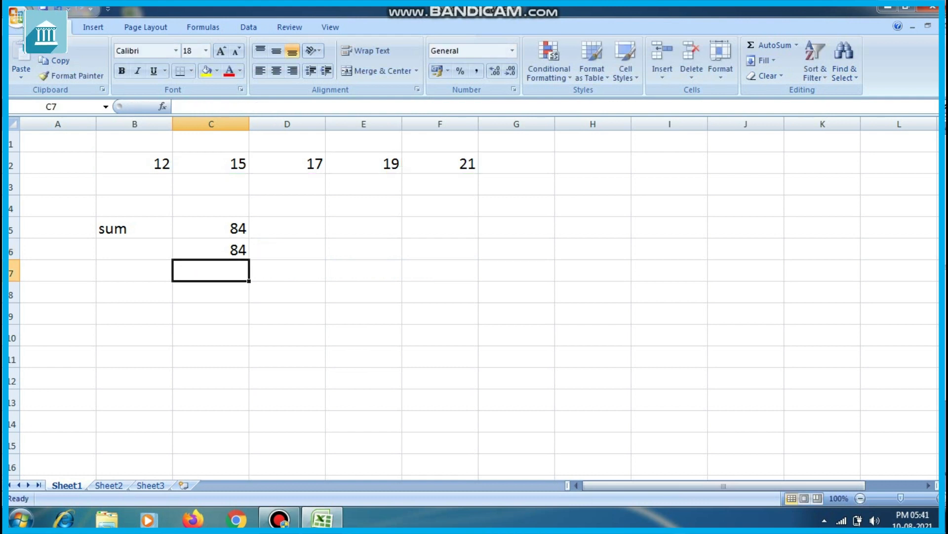
# Compare the range formula in C5 with the individual-reference formula in C6.
pyautogui.press('Up')
pyautogui.press('Up')
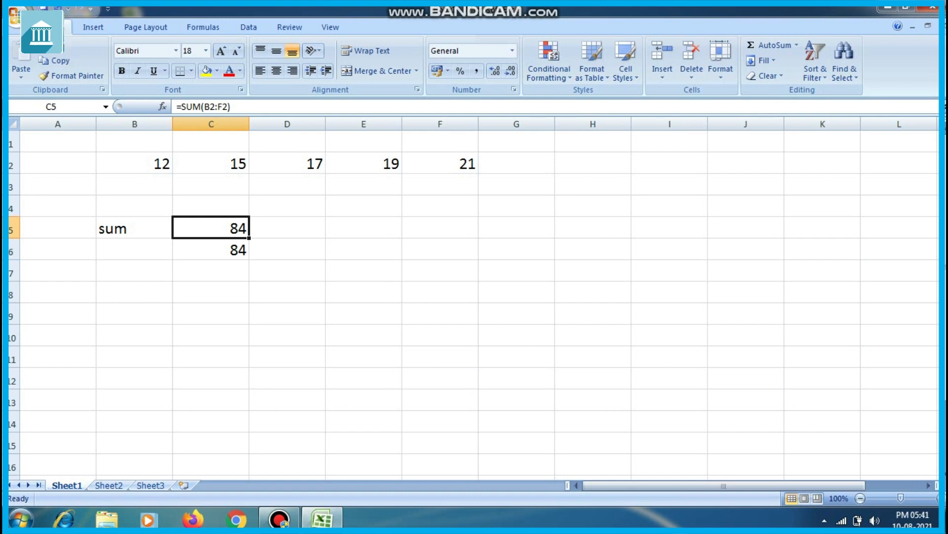
pyautogui.press('Down')
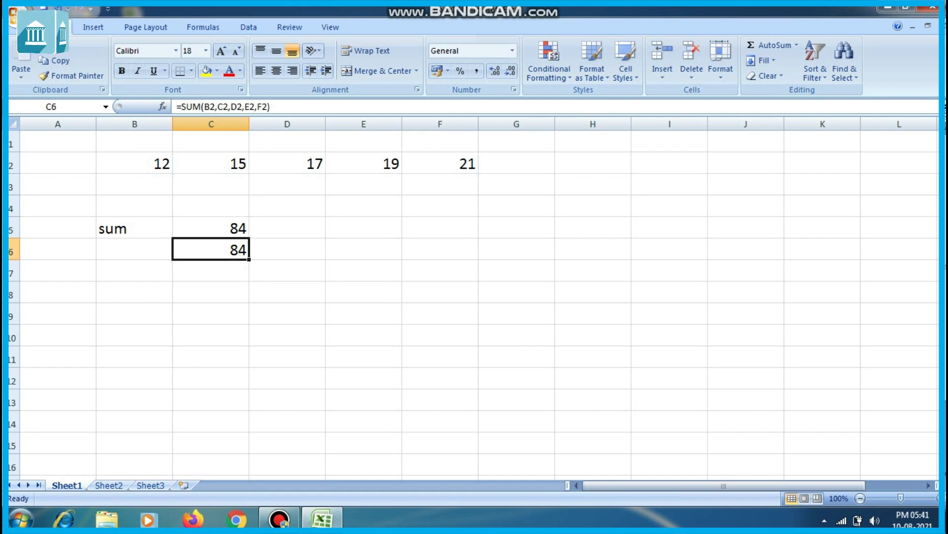
# Enter the formula =12+15+17+19+21 in cell C7, accepting the change to the Windows 7 Basic color scheme.
pyautogui.press('Down')
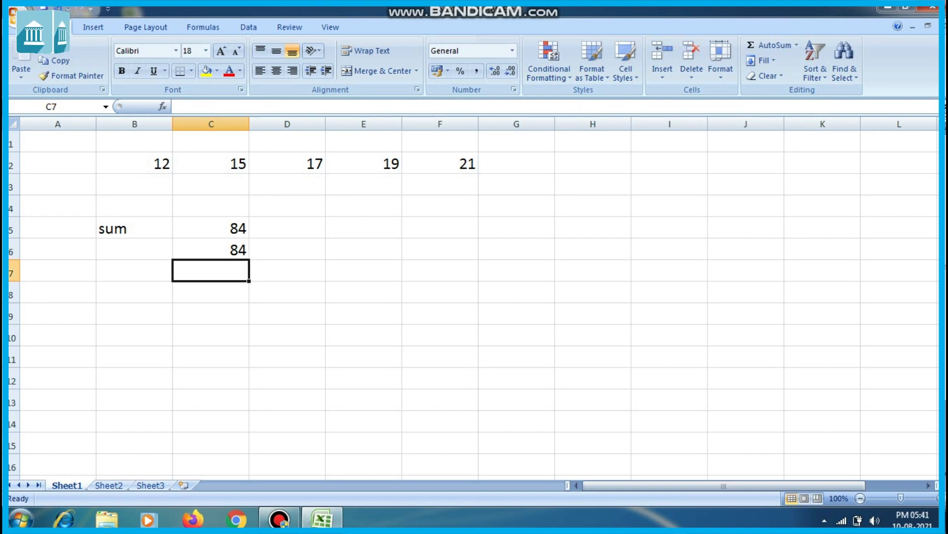
pyautogui.write('=')
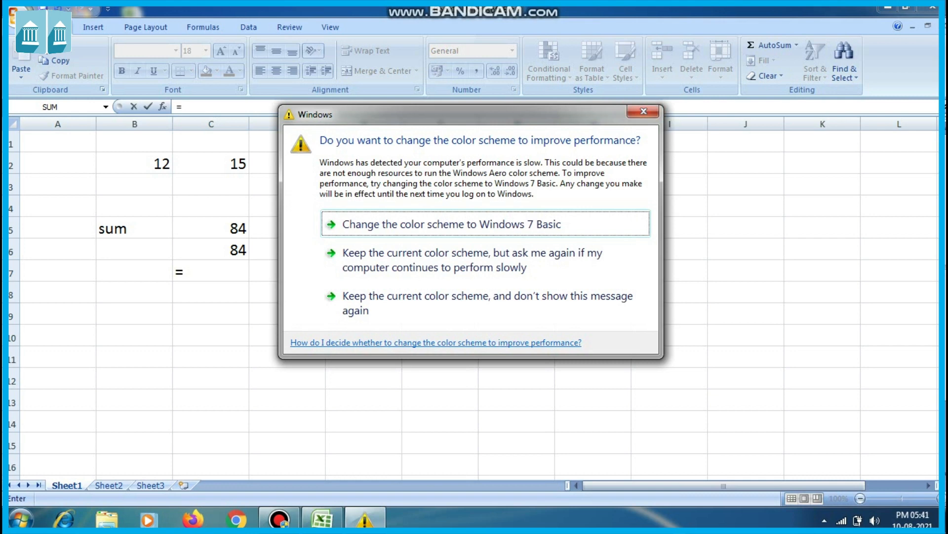
pyautogui.press('Return')
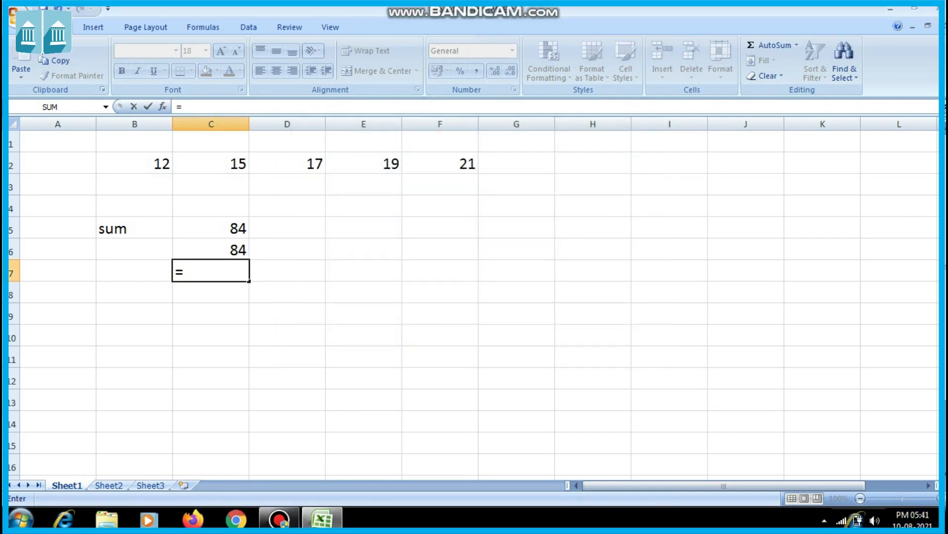
pyautogui.write('12+15+17+19+21')
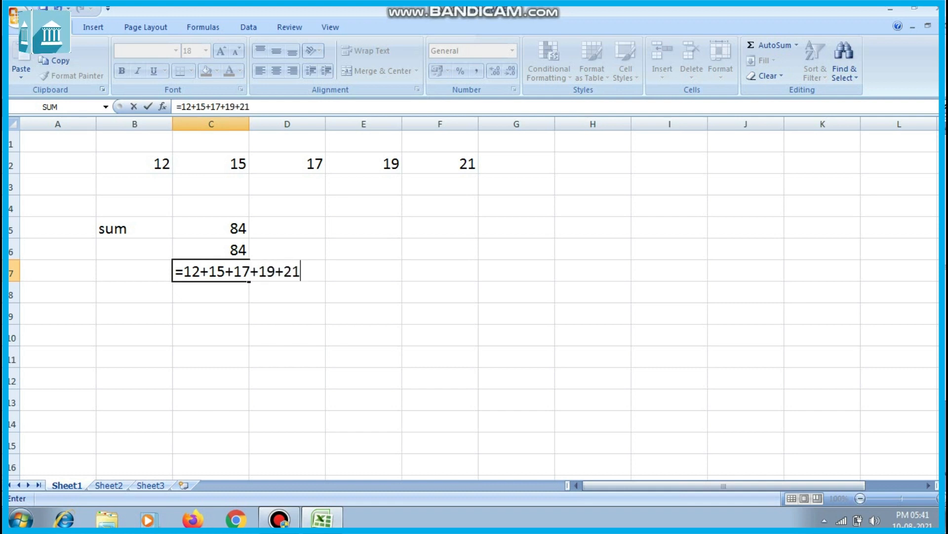
pyautogui.press('Return')
# Make B2, the first value in row 2, the active cell.
pyautogui.press('Up')
pyautogui.press('Up')
pyautogui.press('Up')
pyautogui.press('Up')
pyautogui.press('Up')
pyautogui.press('Up')
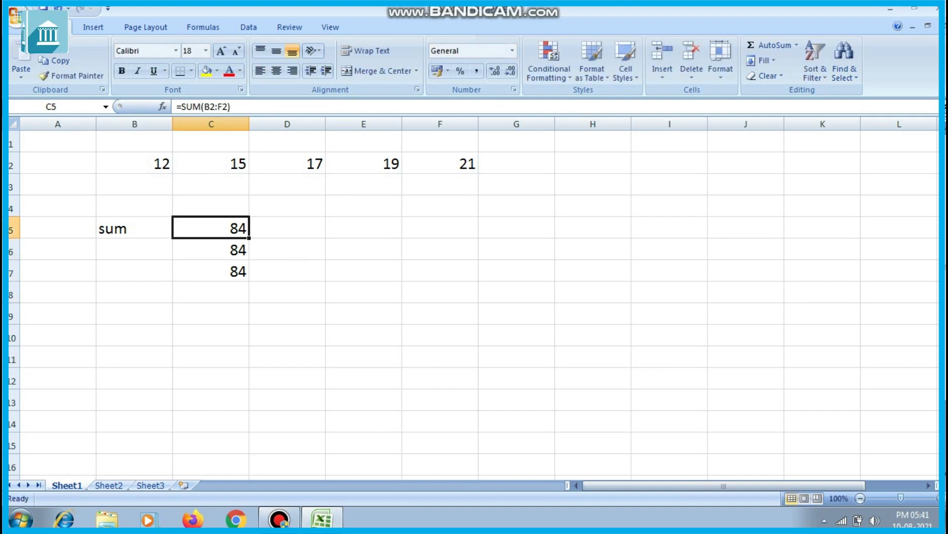
pyautogui.press('Left')
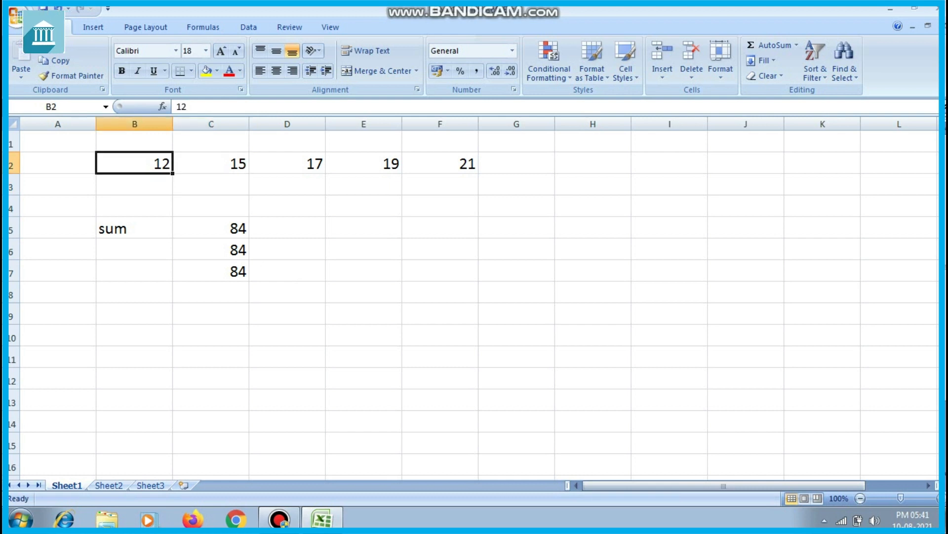
# Change the first two values in row 2, setting B2 to 30 and C2 to 32.
pyautogui.write('30')
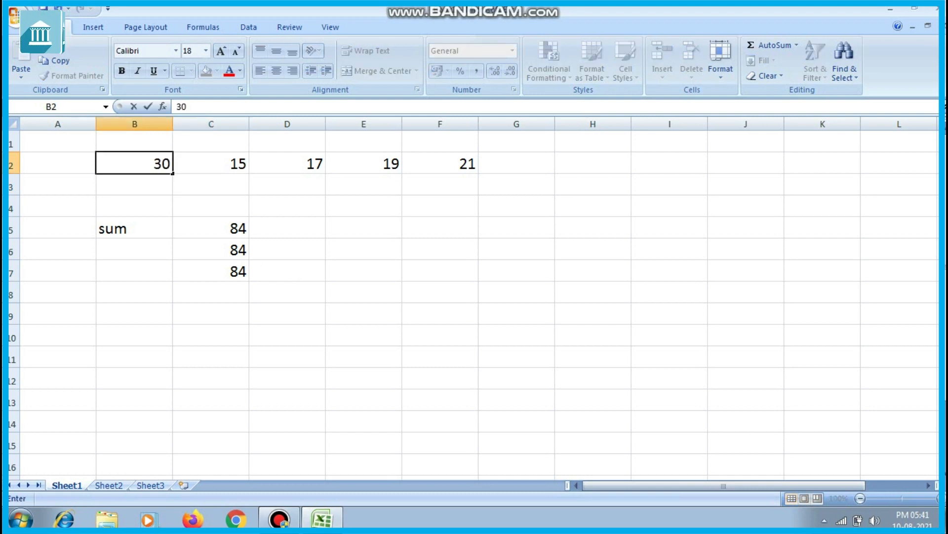
pyautogui.press('Tab')
pyautogui.write('32')
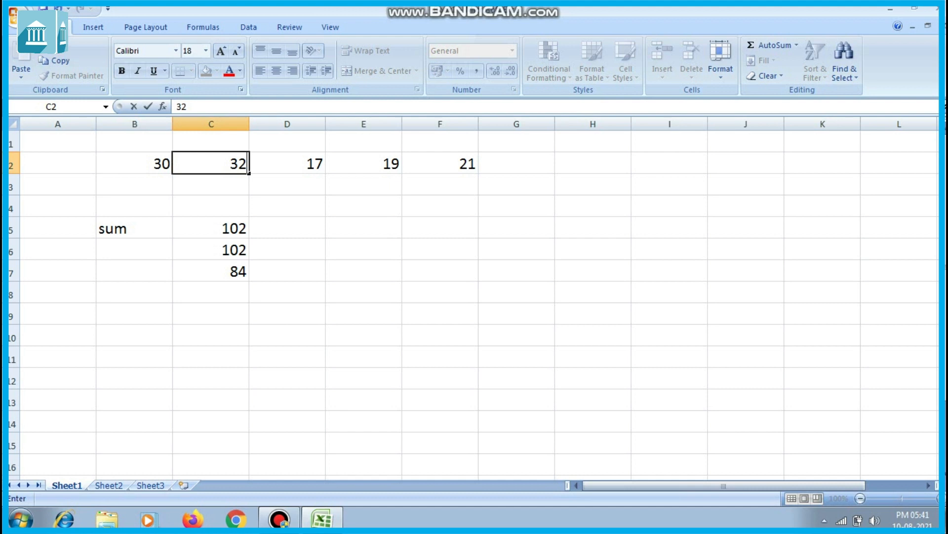
pyautogui.press('Return')
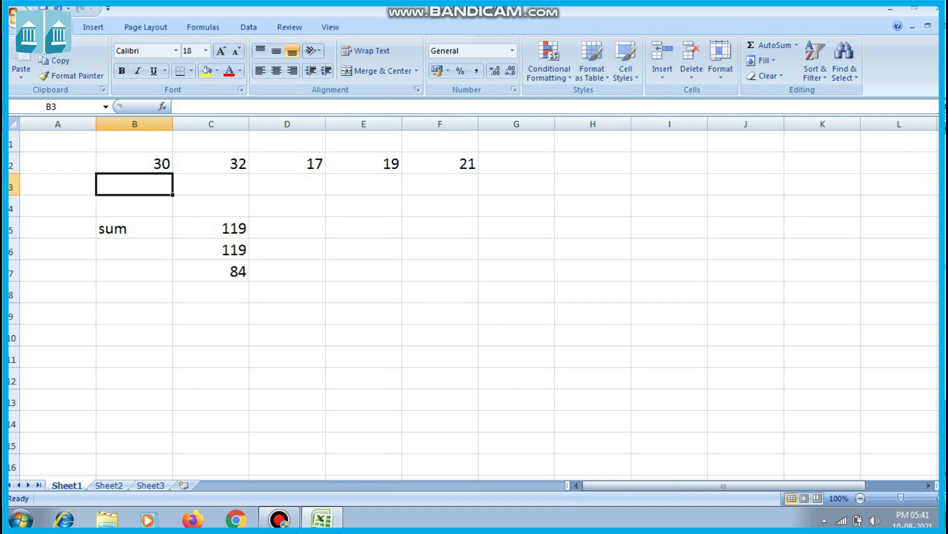
# Compare the direct addition formula in C7 with the SUM range formula in C5.
pyautogui.click(211, 271)
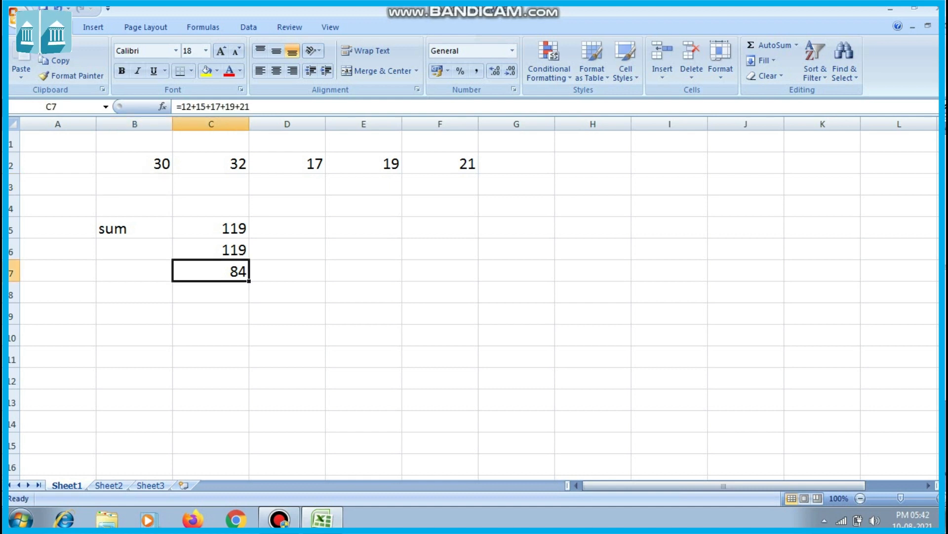
pyautogui.click(211, 227)
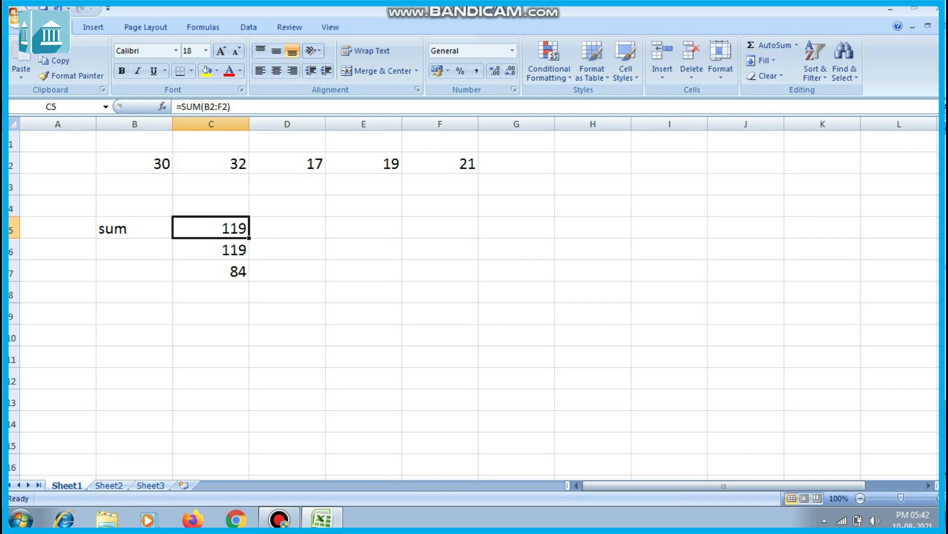
pyautogui.press('Down')
pyautogui.press('Down')
pyautogui.press('Right')
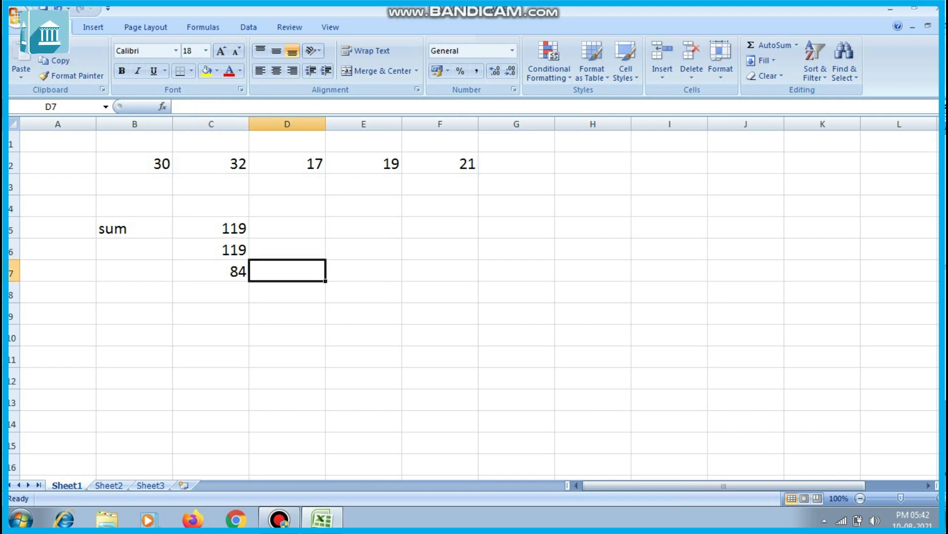
# Delete the direct addition formula from cell C7.
pyautogui.press('Left')
pyautogui.press('Delete')
pyautogui.press('Right')
pyautogui.press('Down')
pyautogui.press('Left')
pyautogui.press('Up')
# Enter the label product in cell B7, below the sum rows.
pyautogui.press('Left')
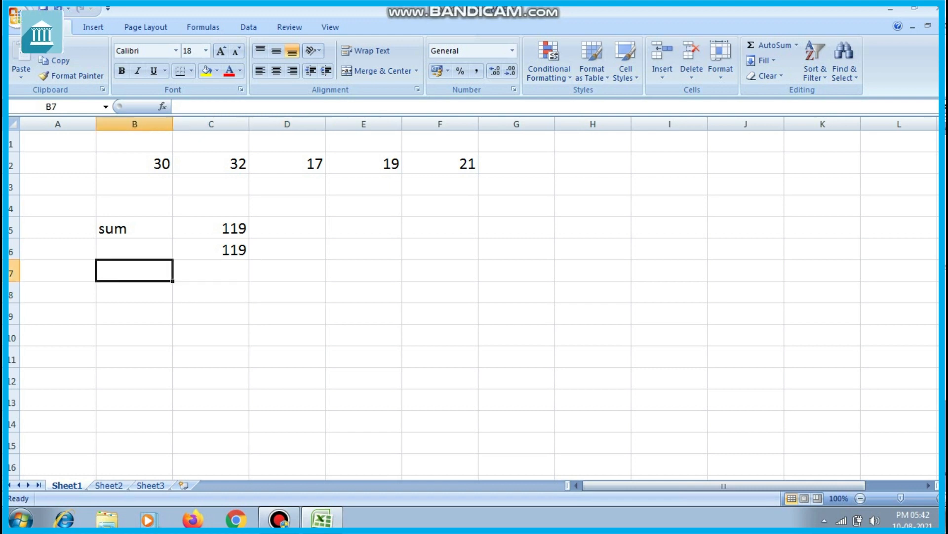
pyautogui.write('p')
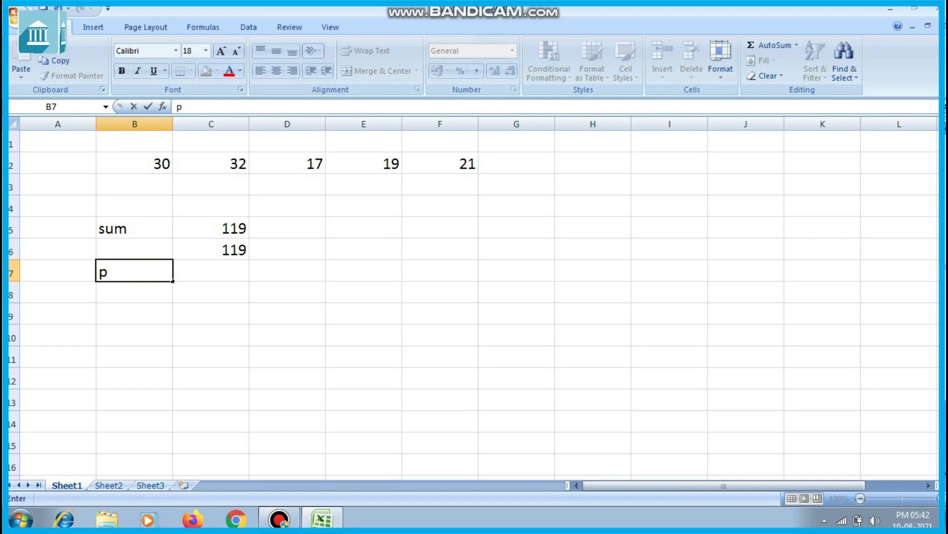
pyautogui.write('roduct')
pyautogui.press('Right')
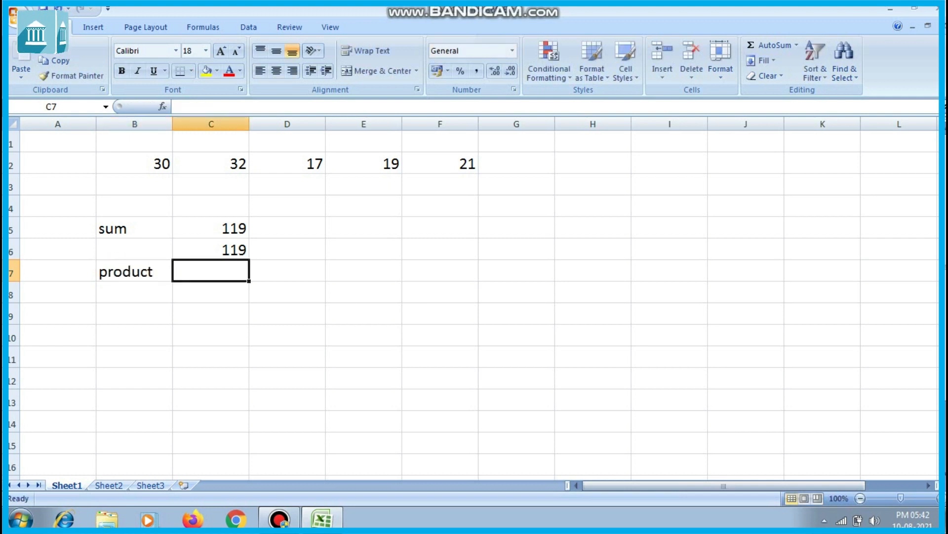
# Begin a formula in C7 with =pro and find the PRODUCT function among the suggestions.
pyautogui.write('=')
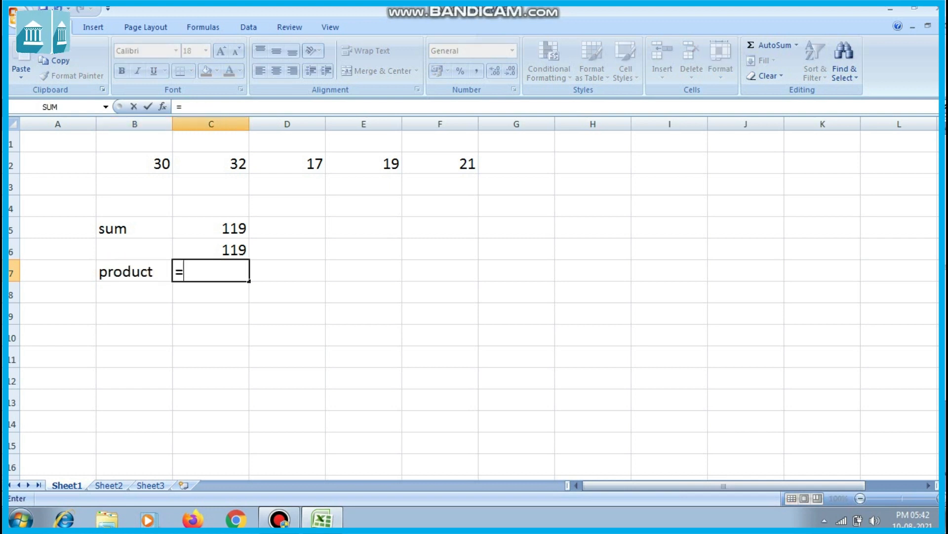
pyautogui.write('pro')
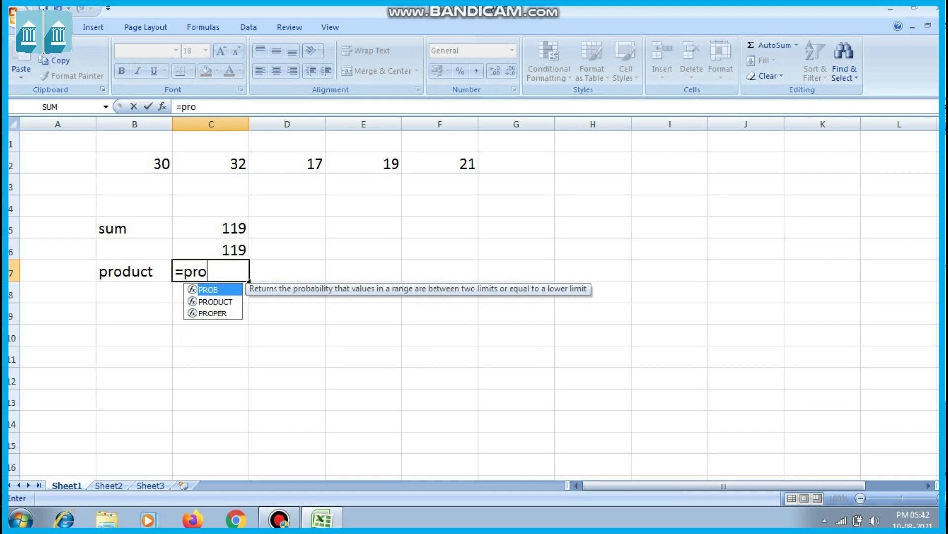
pyautogui.press('BackSpace')
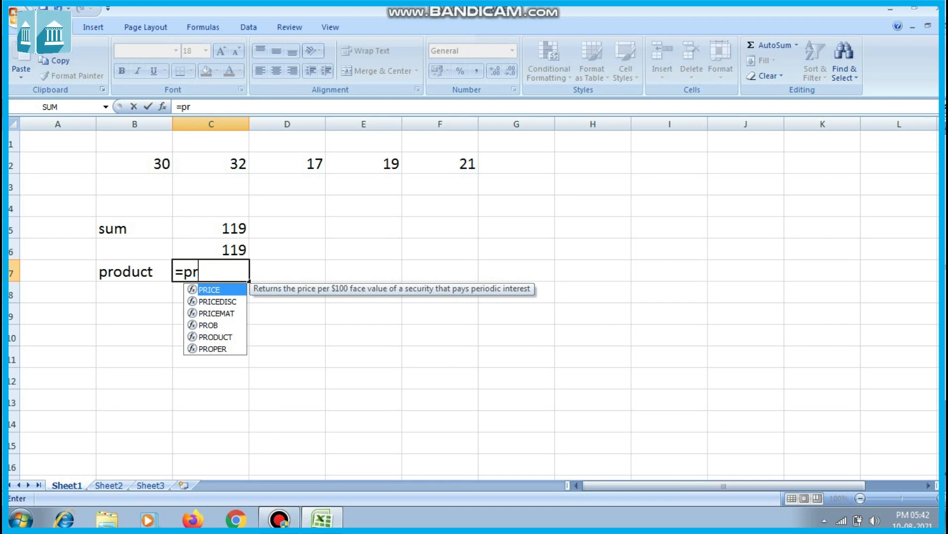
pyautogui.write('o')
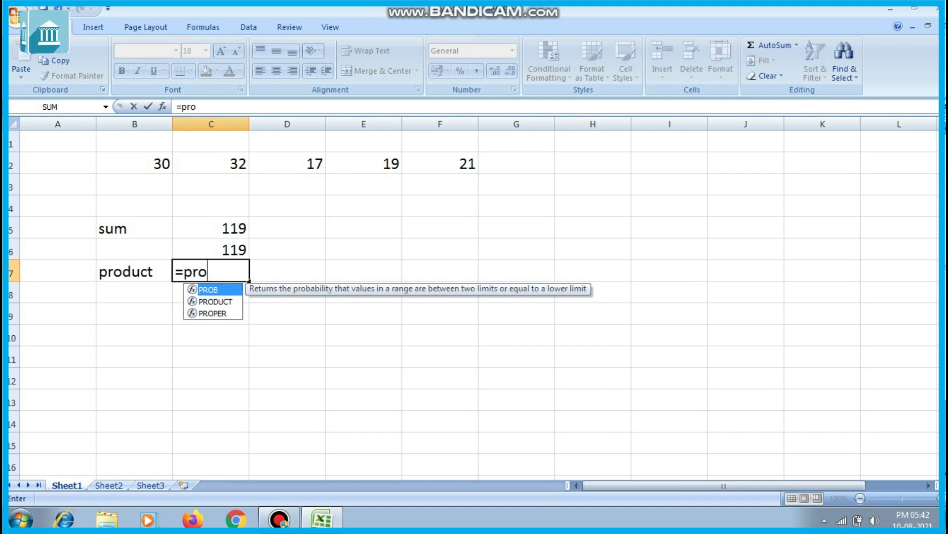
pyautogui.press('Down')
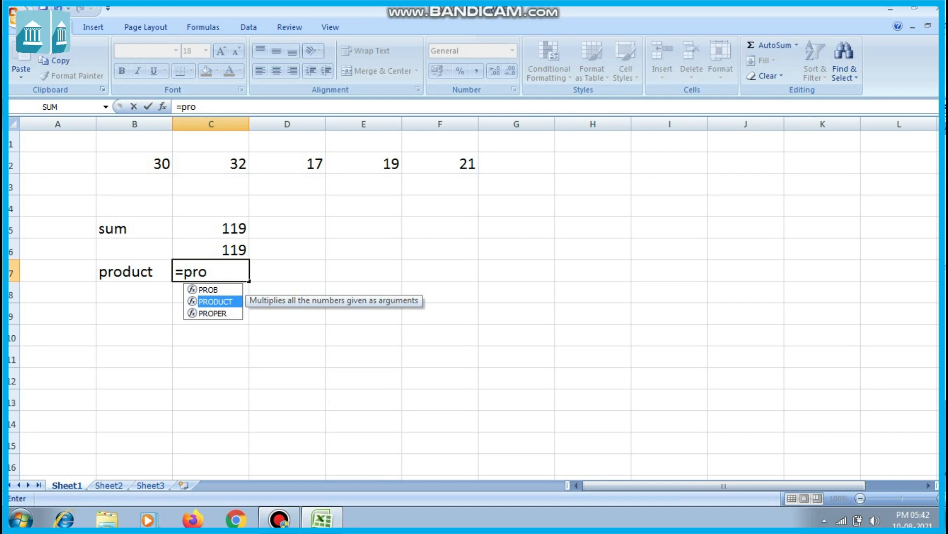
pyautogui.write('(4')
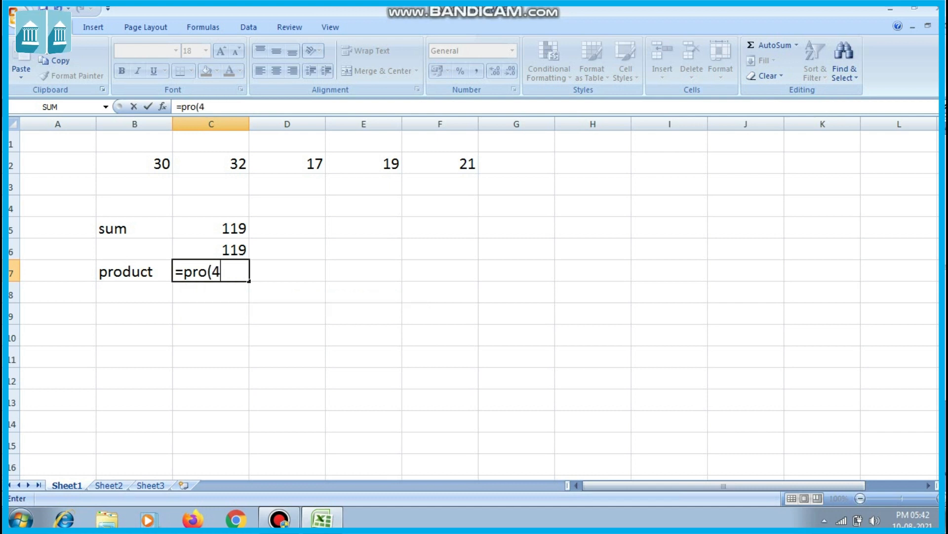
pyautogui.write(',2')
pyautogui.press('BackSpace')
pyautogui.press('BackSpace')
pyautogui.press('BackSpace')
pyautogui.press('BackSpace')
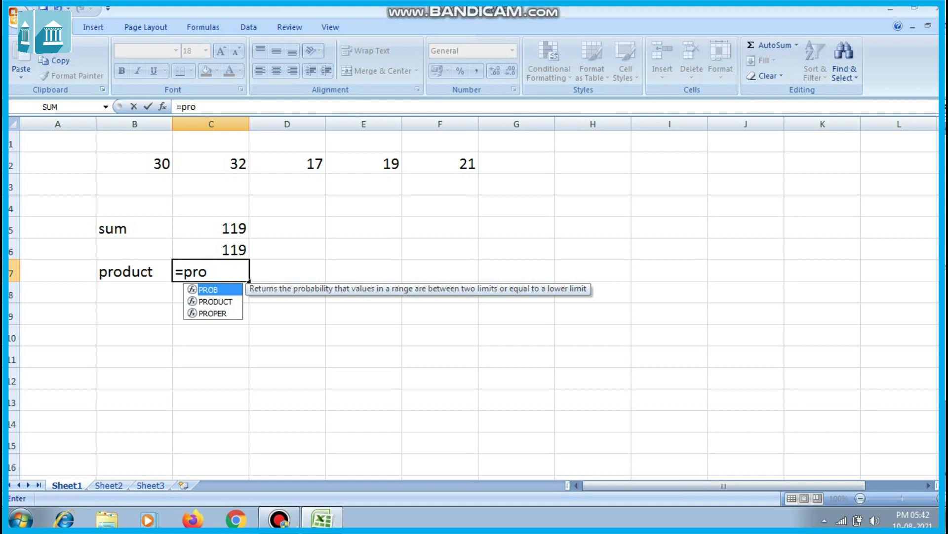
# Complete the formula in C7 with the suggested PRODUCT function as =PRODUCT(4,2).
pyautogui.press('Down')
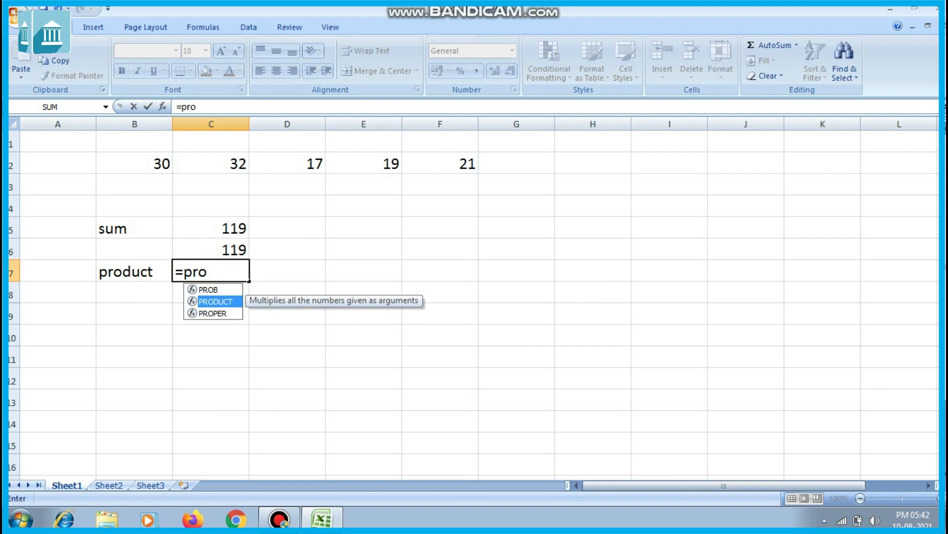
pyautogui.press('Tab')
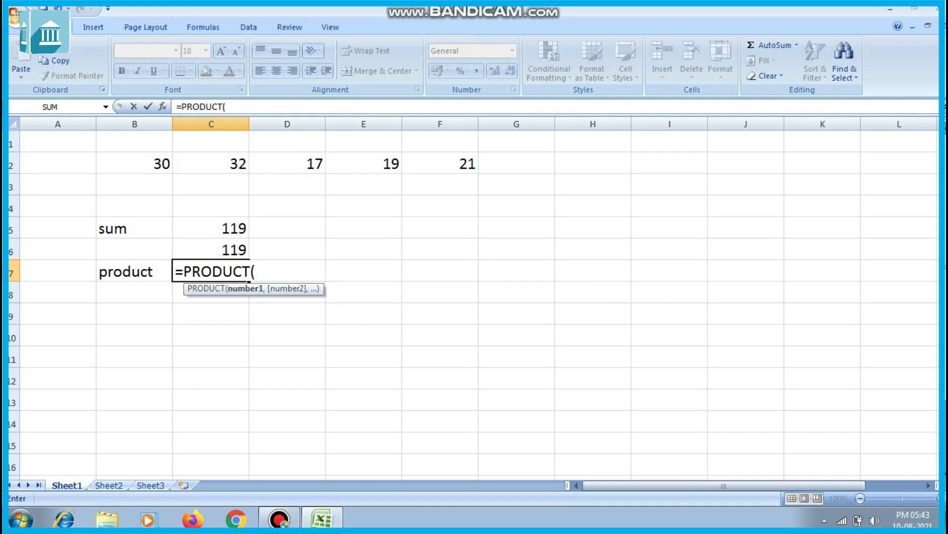
pyautogui.write('4')
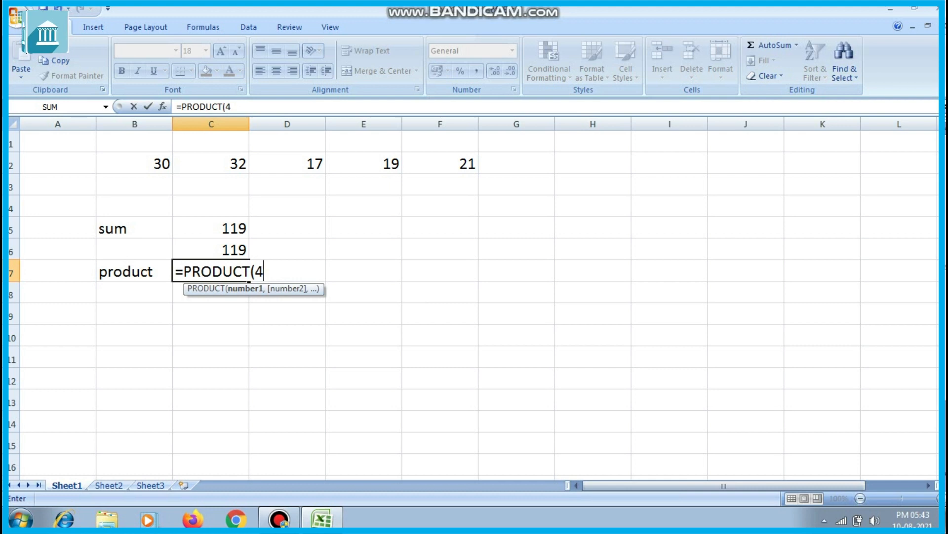
pyautogui.write(',2)')
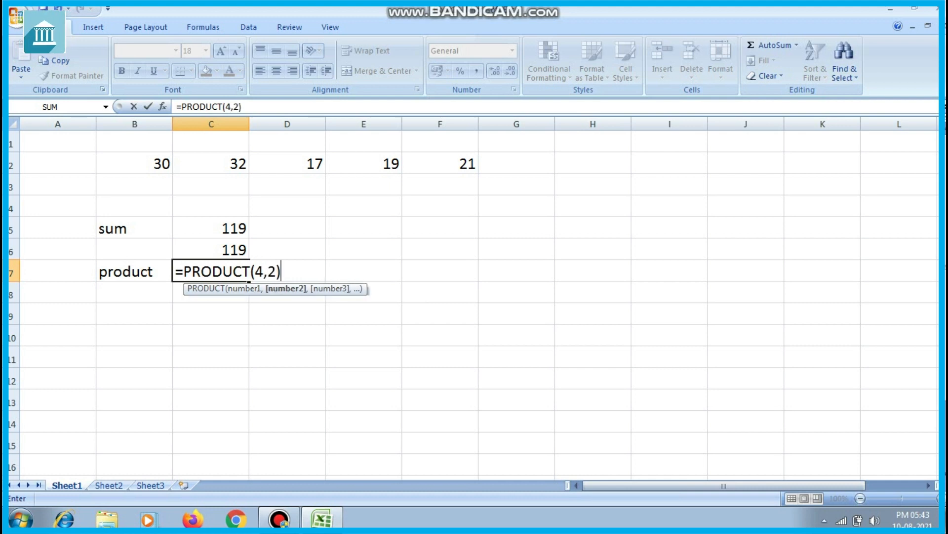
pyautogui.press('Return')
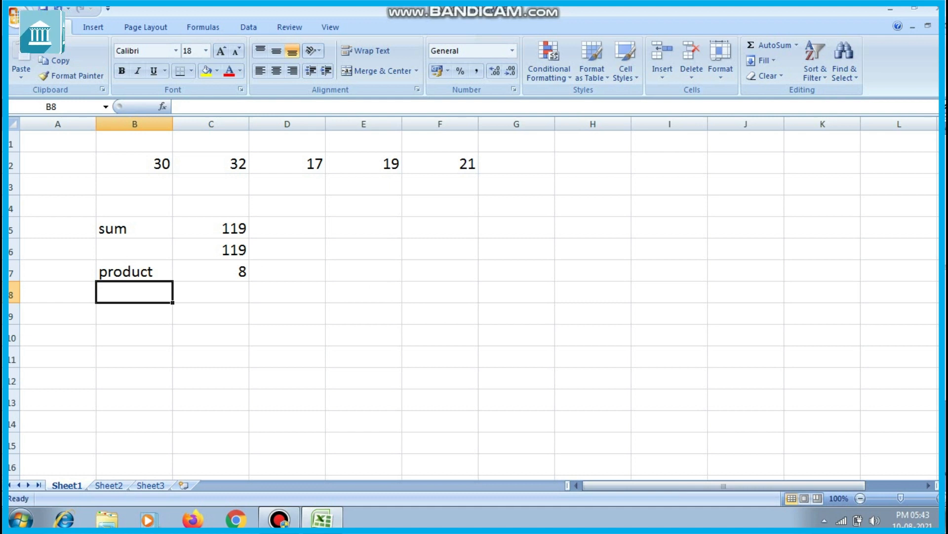
# Enter the direct multiplication formula =10*2 in cell F5.
pyautogui.click(440, 227)
pyautogui.write('=10*2')
pyautogui.press('Return')
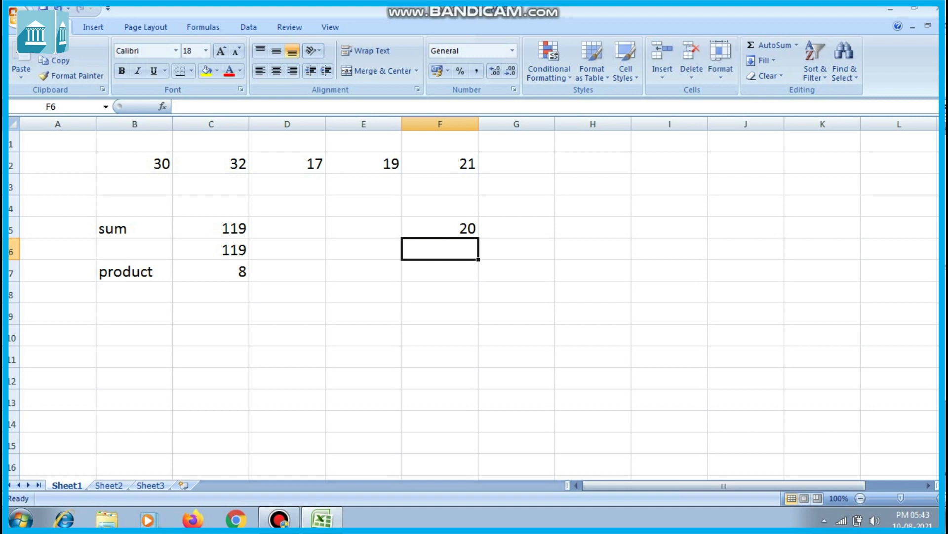
# Review the multiplication formula in F5 within the cell, leaving it as it is.
pyautogui.press('Down')
pyautogui.press('Up')
pyautogui.press('Up')
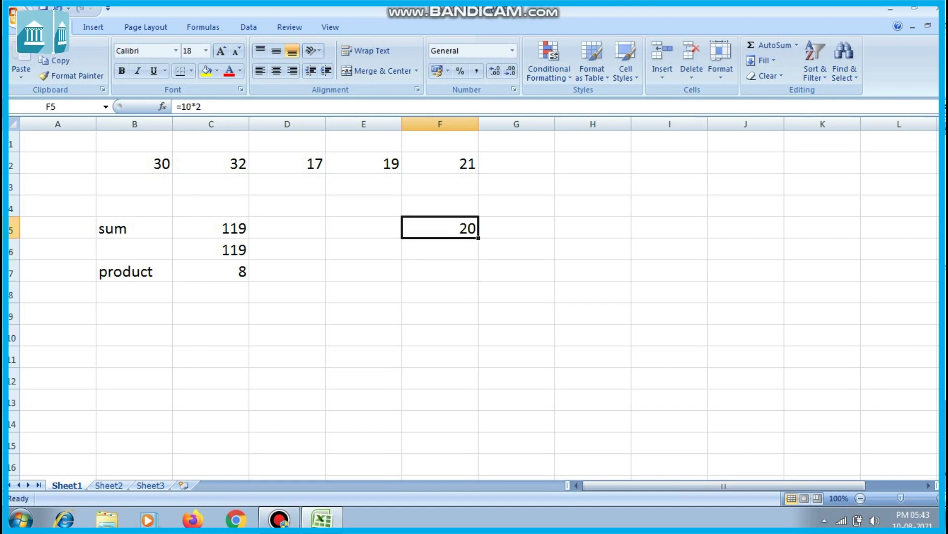
pyautogui.press('F2')
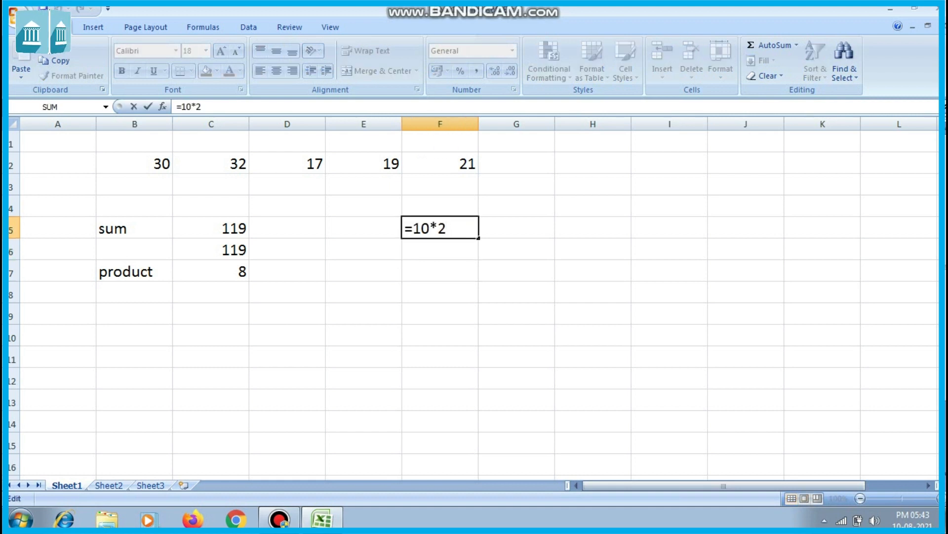
pyautogui.press('Return')
# Enter the formula =PRODUCT(10,2) in cell C8 to multiply the same two numbers with the function.
pyautogui.press('Down')
pyautogui.press('Down')
pyautogui.press('Left')
pyautogui.press('Left')
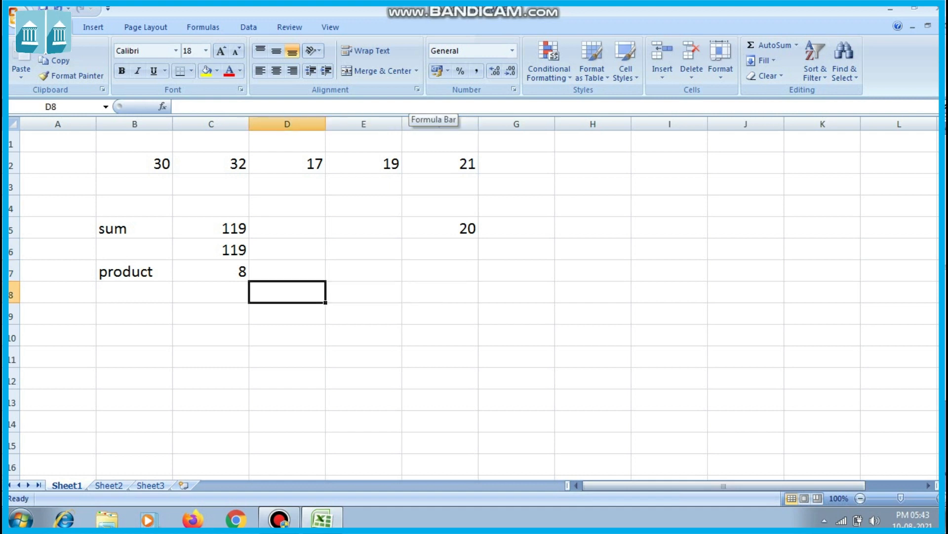
pyautogui.press('Left')
pyautogui.write('=produ')
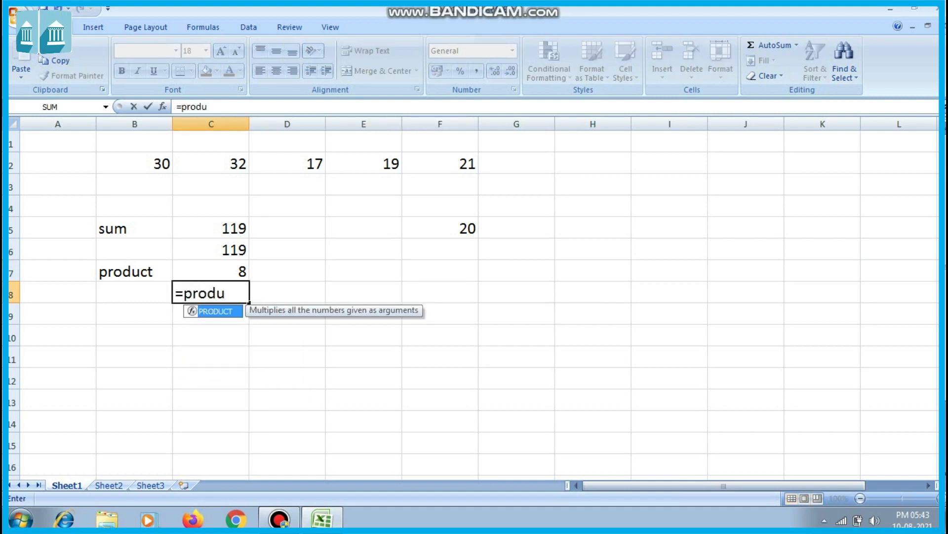
pyautogui.press('Tab')
pyautogui.write('10')
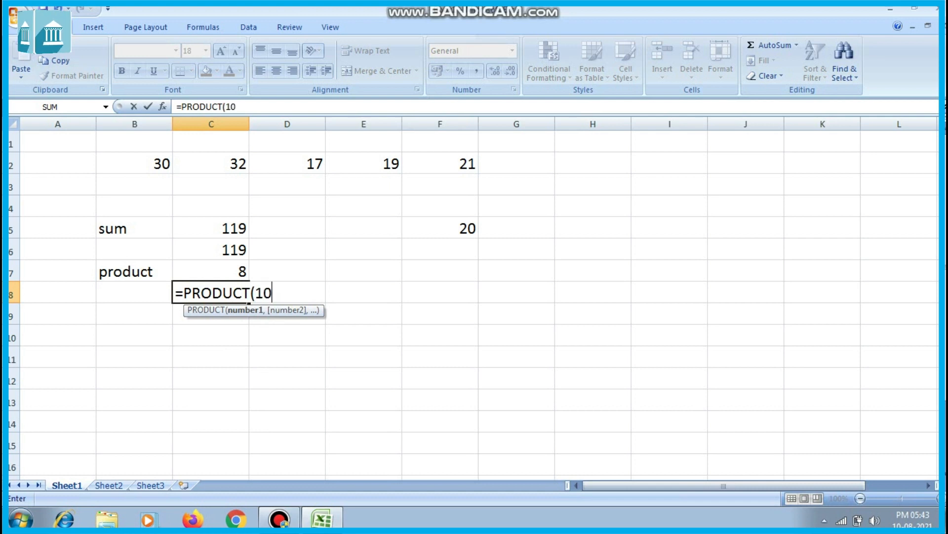
pyautogui.write(',2)')
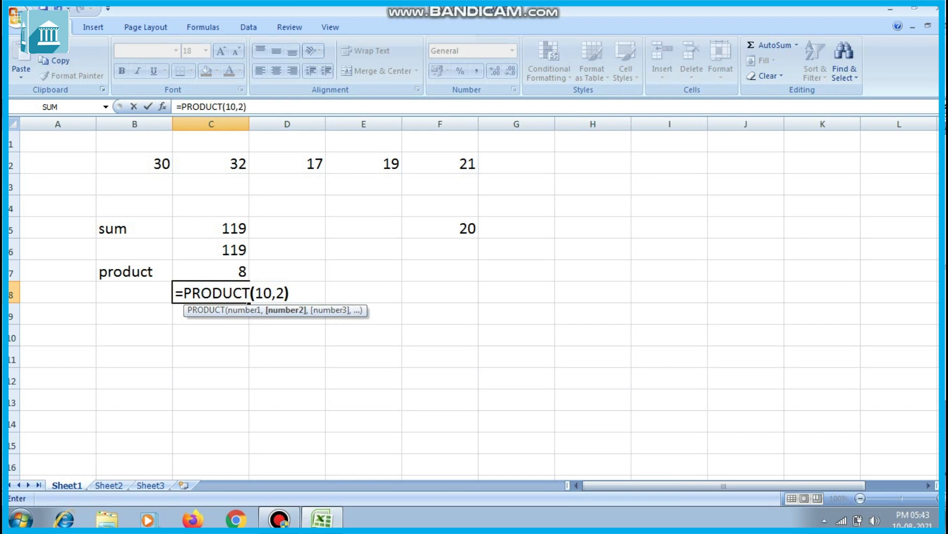
pyautogui.press('Return')
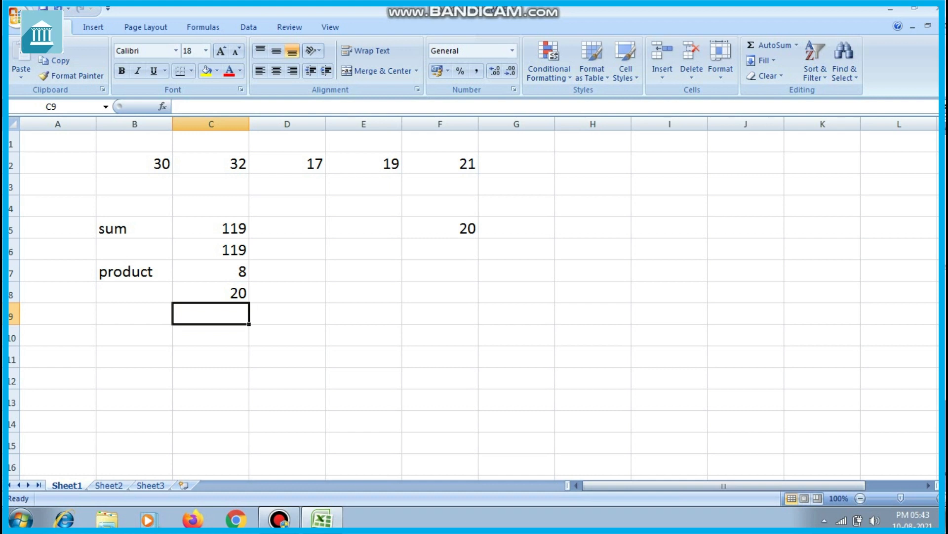
# Enter the formula =PRODUCT(b2,c2,d2) in cell C9 to multiply the first three values of row 2.
pyautogui.click(135, 163)
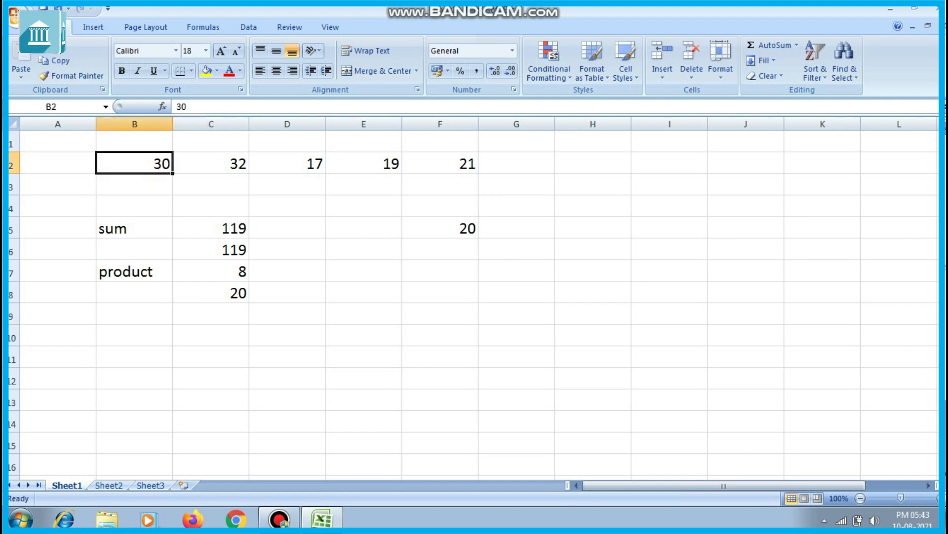
pyautogui.click(211, 314)
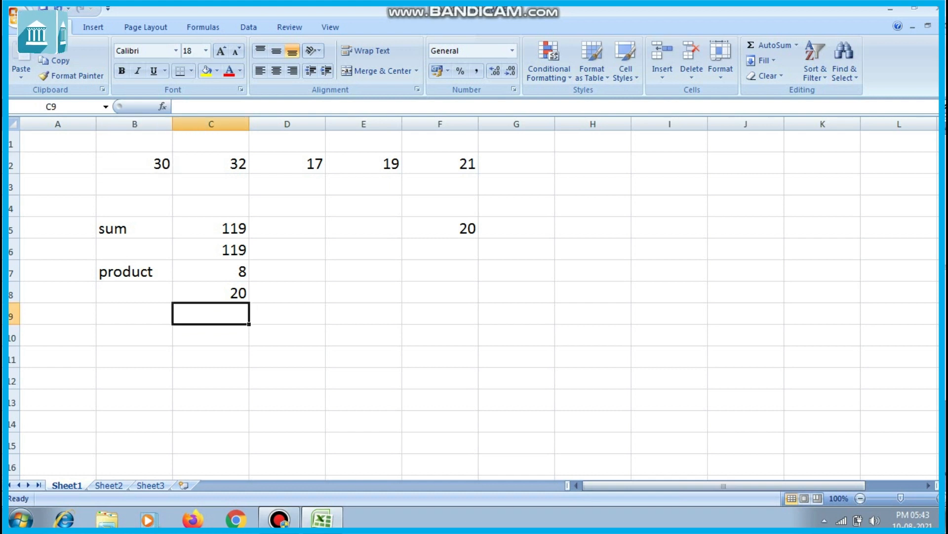
pyautogui.write('=prod')
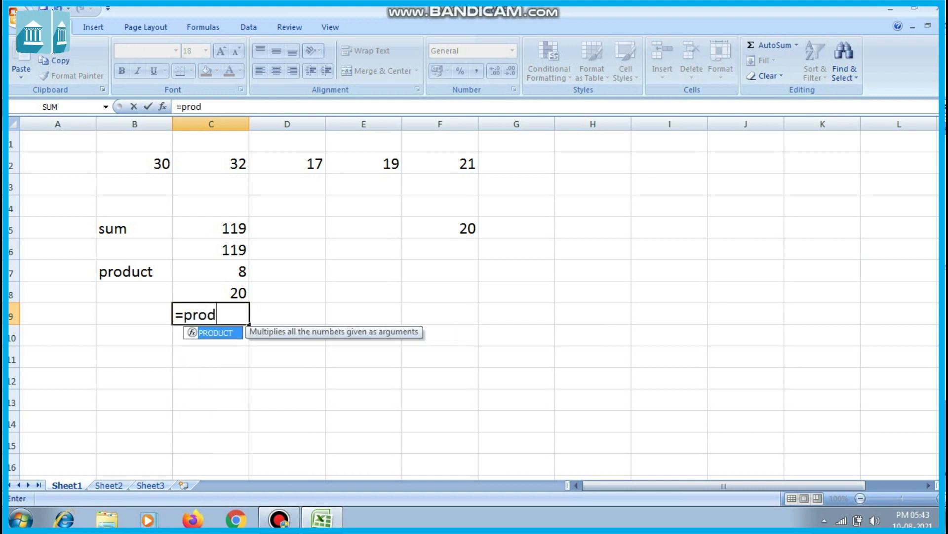
pyautogui.press('Tab')
pyautogui.write('b2,c2,d2')
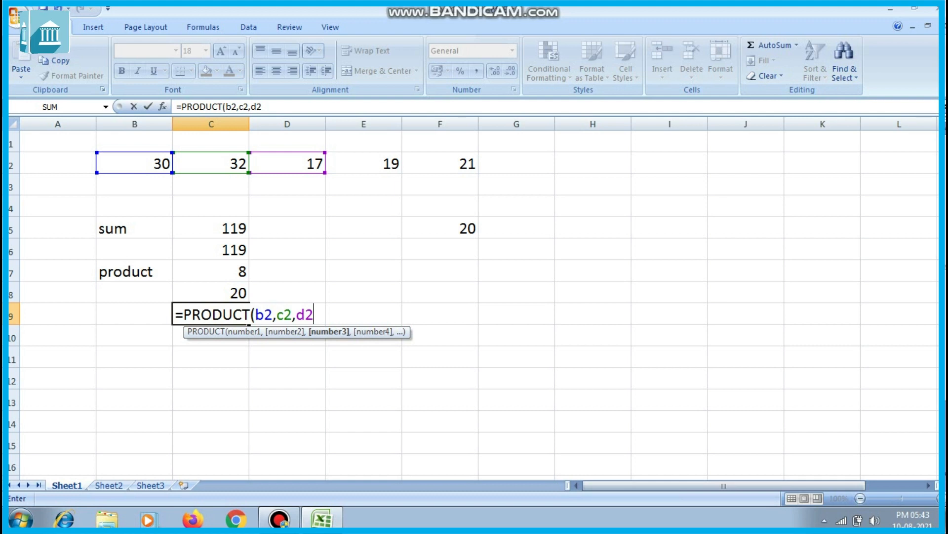
pyautogui.write(')')
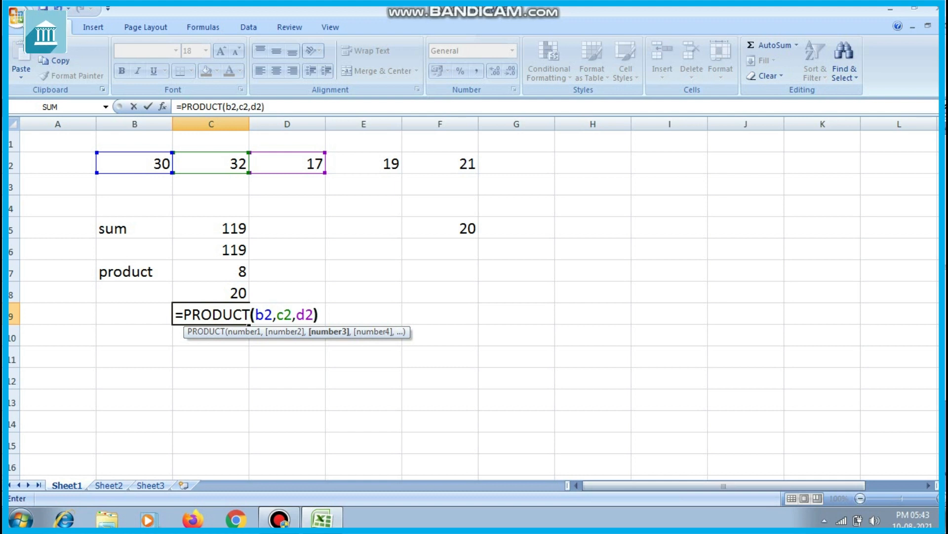
pyautogui.press('Return')
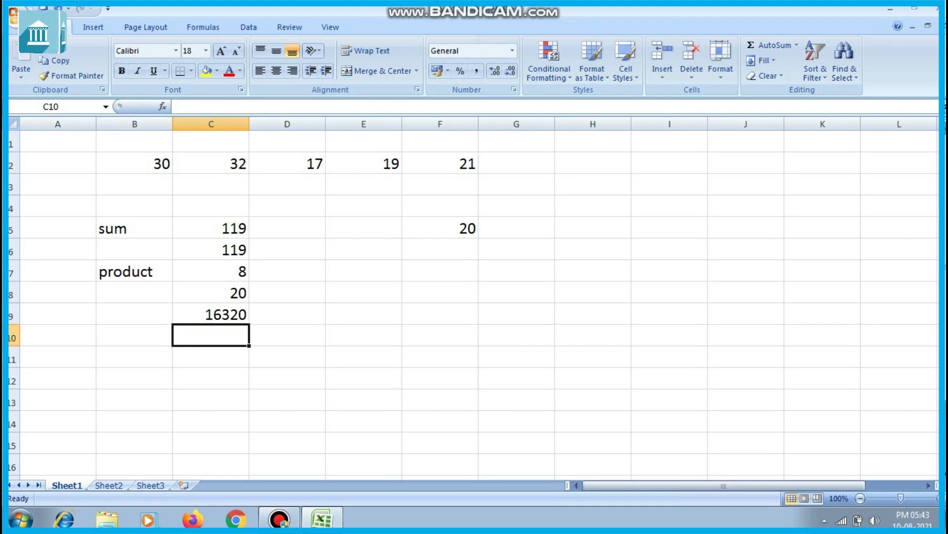
# Check the product of the first three row 2 values in Calculator with 30 * 32 * 17, closing Calculator when done.
pyautogui.press('super+r')
pyautogui.write('calc')
pyautogui.press('Return')
pyautogui.write('30 * 32 * 17')
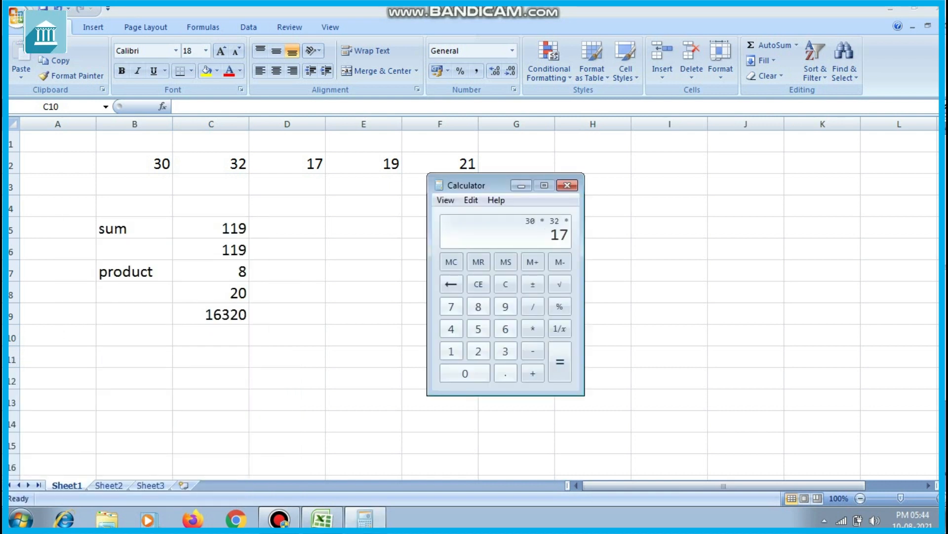
pyautogui.press('Return')
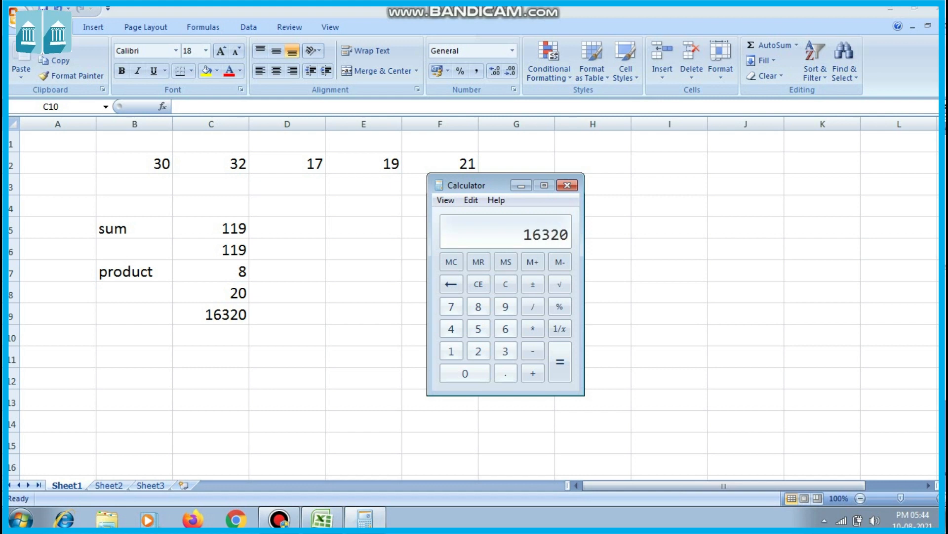
pyautogui.click(568, 185)
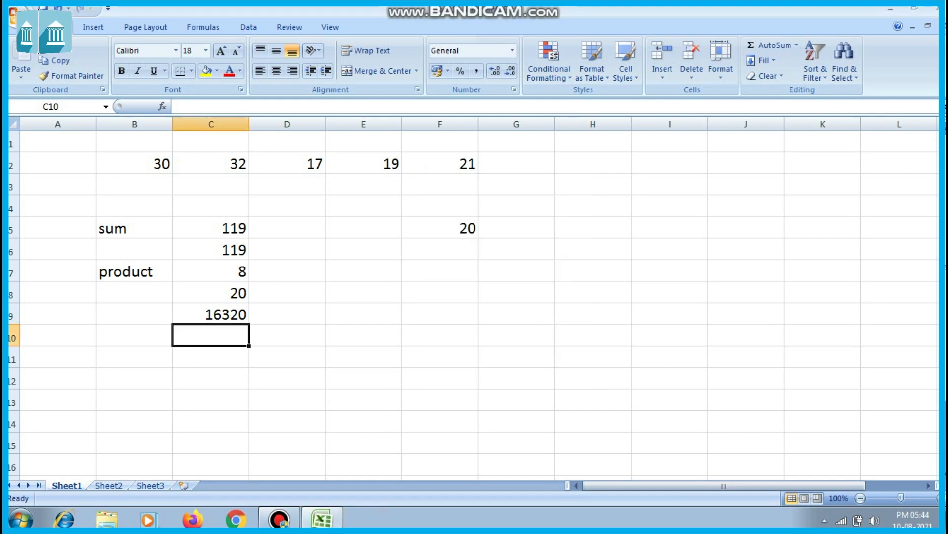
# Change the first value of row 2, in cell B2, to 2.
pyautogui.click(134, 163)
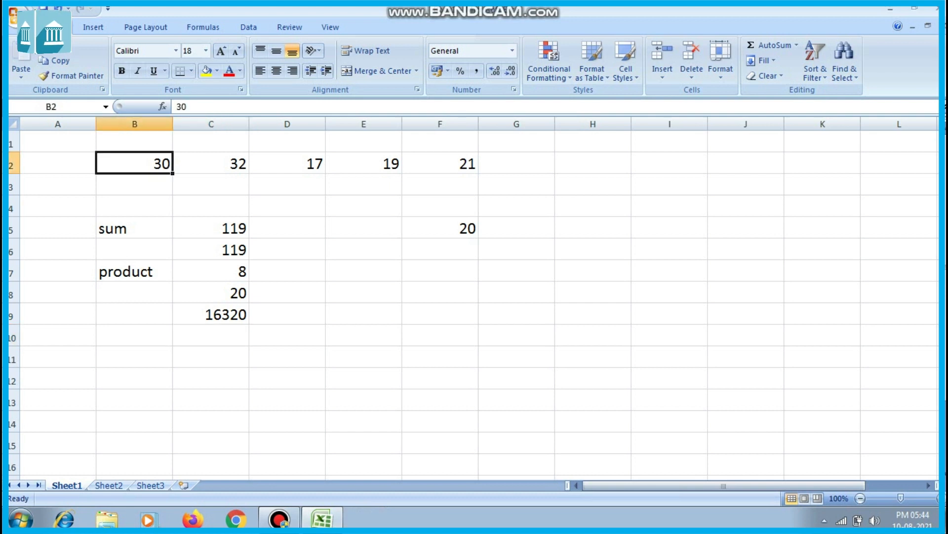
pyautogui.write('2')
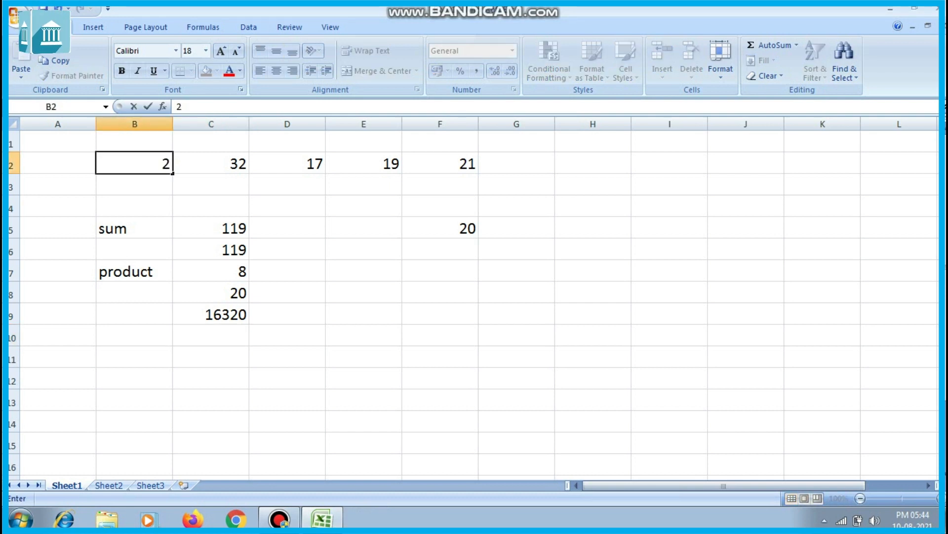
pyautogui.press('Return')
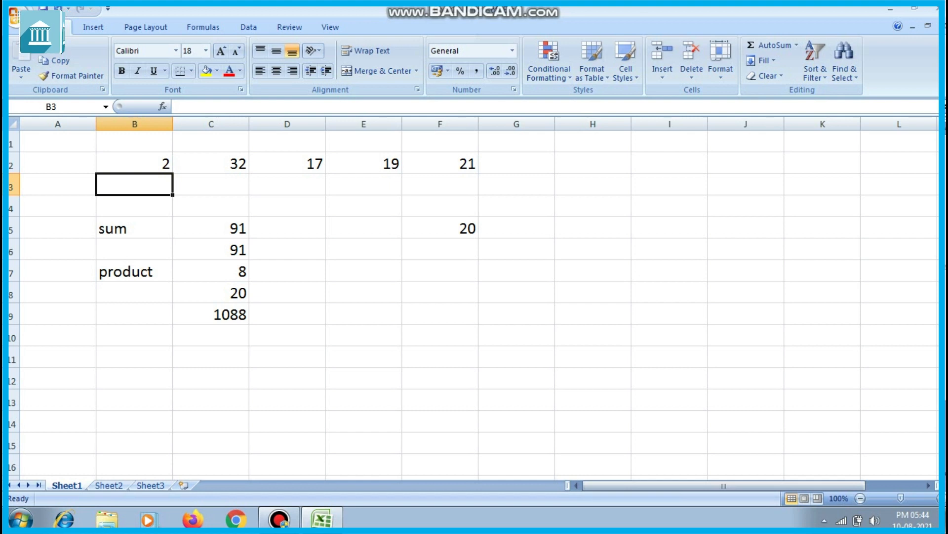
# Verify the PRODUCT result in Calculator by multiplying 2, 32 and 17, closing Calculator when done.
pyautogui.press('super+r')
pyautogui.press('Return')
pyautogui.write('232')
pyautogui.press('*')
pyautogui.write('17')
pyautogui.press('Return')
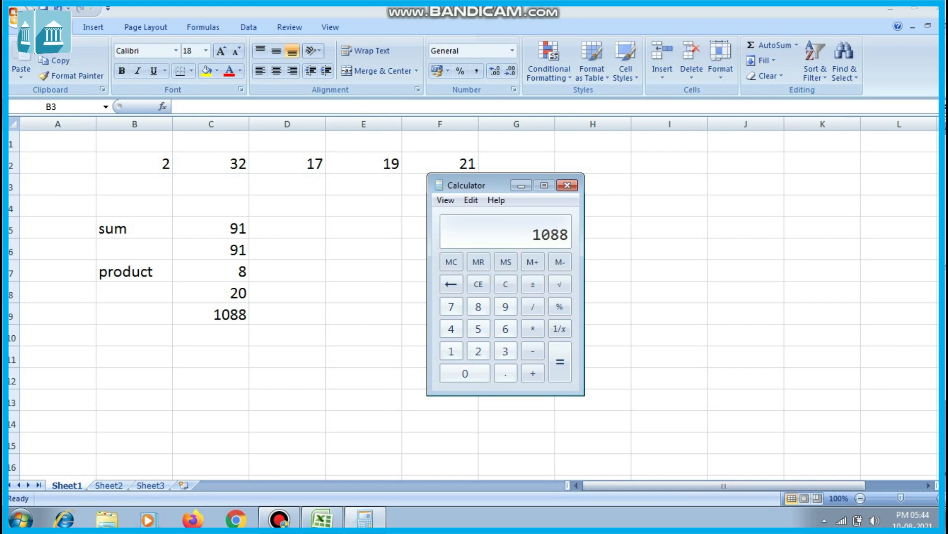
pyautogui.hotkey('alt', 'F4')
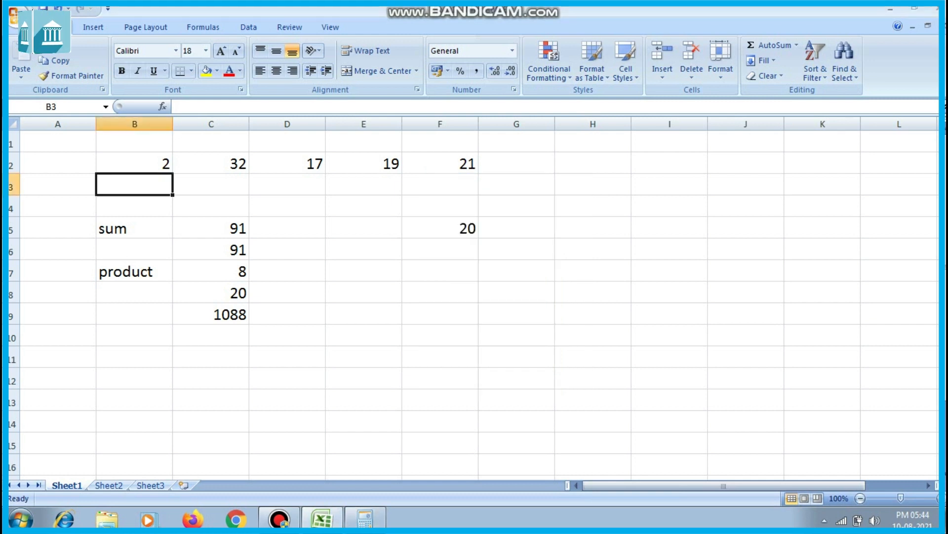
# Replace the formula in cell C9 with =product(4,5,4) to multiply three typed numbers.
pyautogui.click(211, 314)
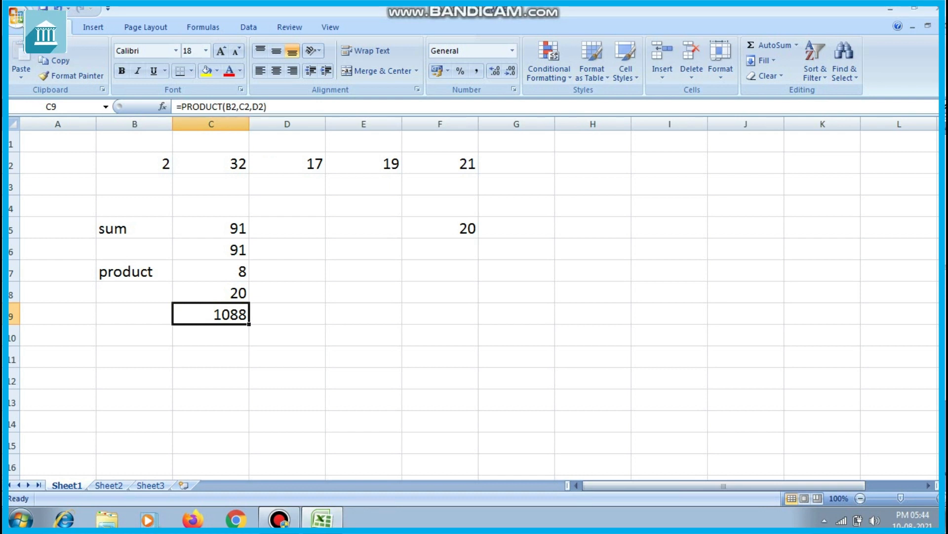
pyautogui.write('=prodyc')
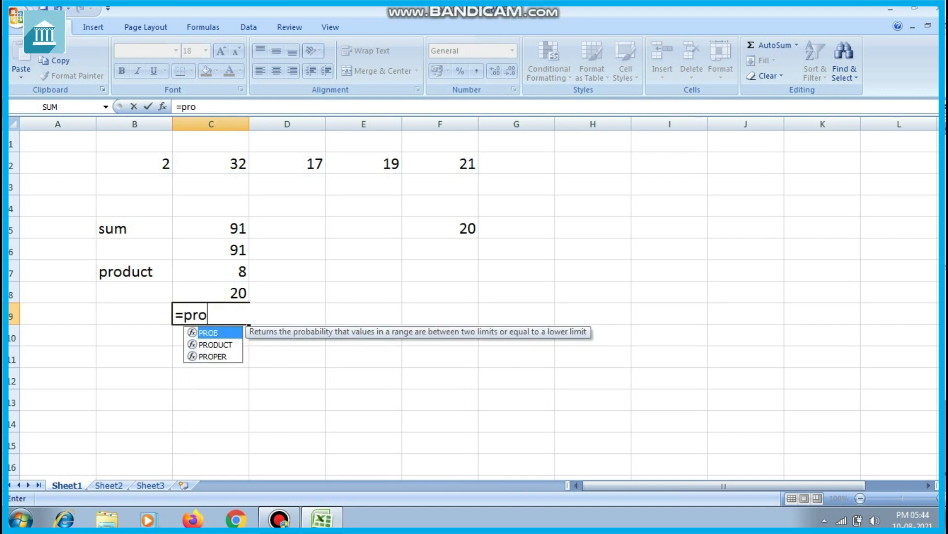
pyautogui.press('BackSpace')
pyautogui.press('BackSpace')
pyautogui.write('uc')
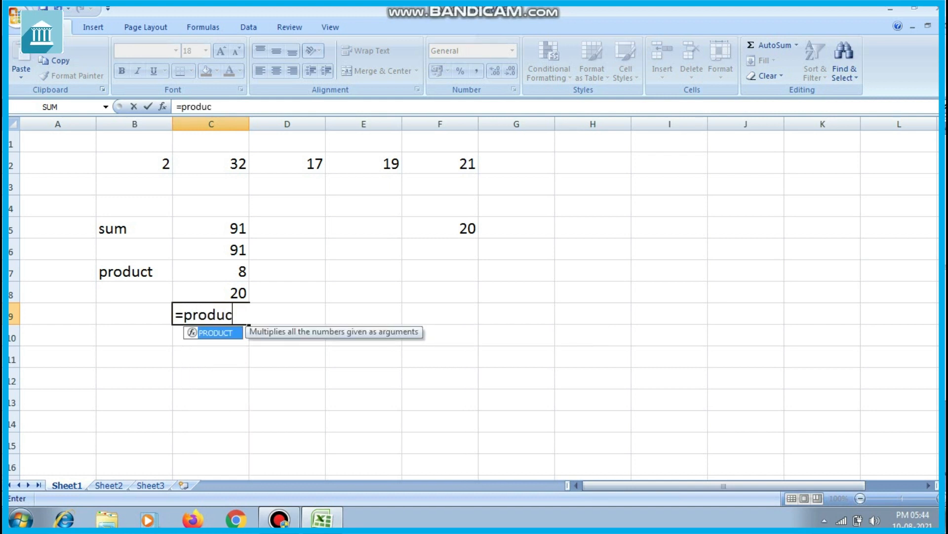
pyautogui.write('t(')
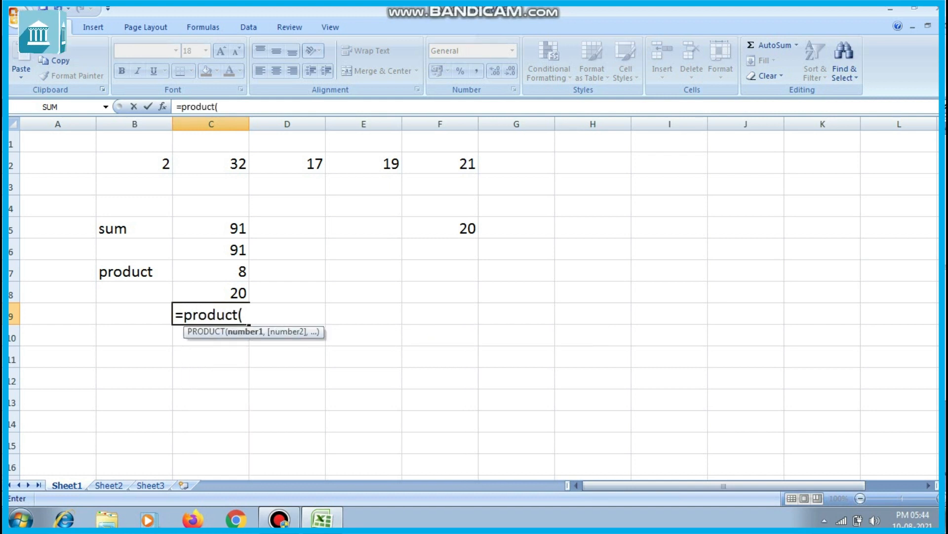
pyautogui.write('4,')
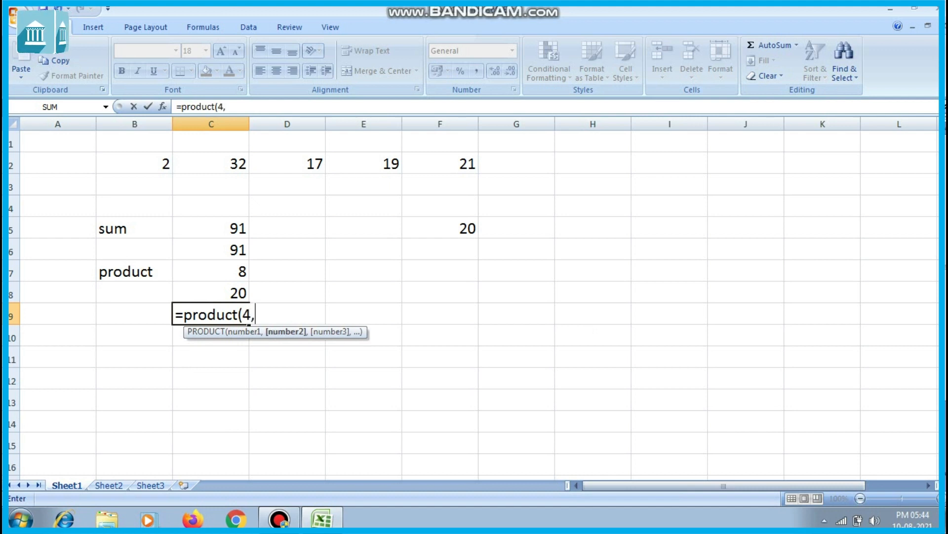
pyautogui.write('5,4)')
pyautogui.press('Return')
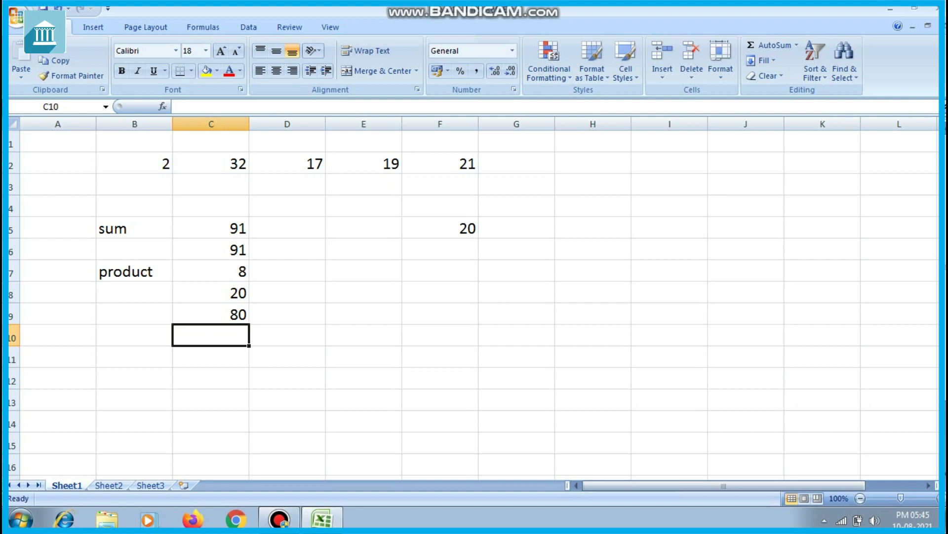
# Enter the label MOD in cell B10, below the product section.
pyautogui.press('Left')
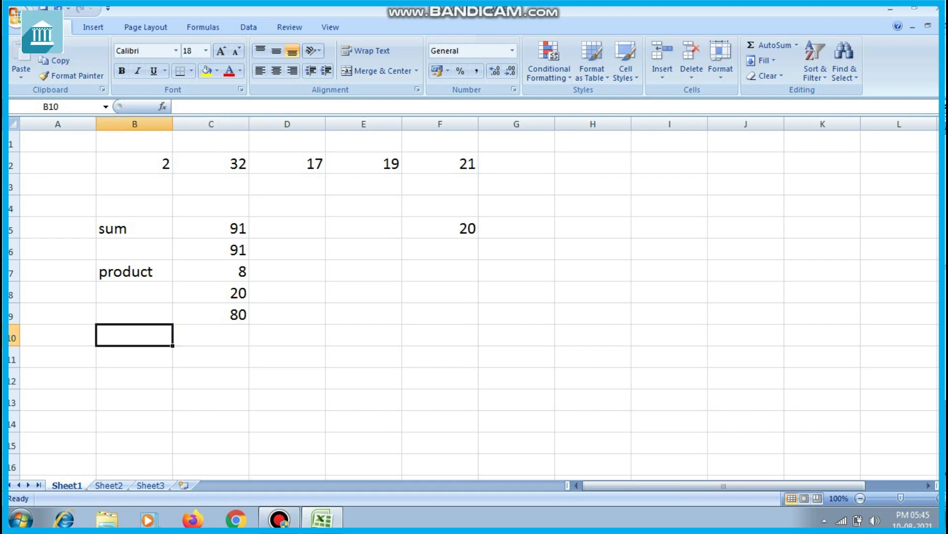
pyautogui.write('MOD')
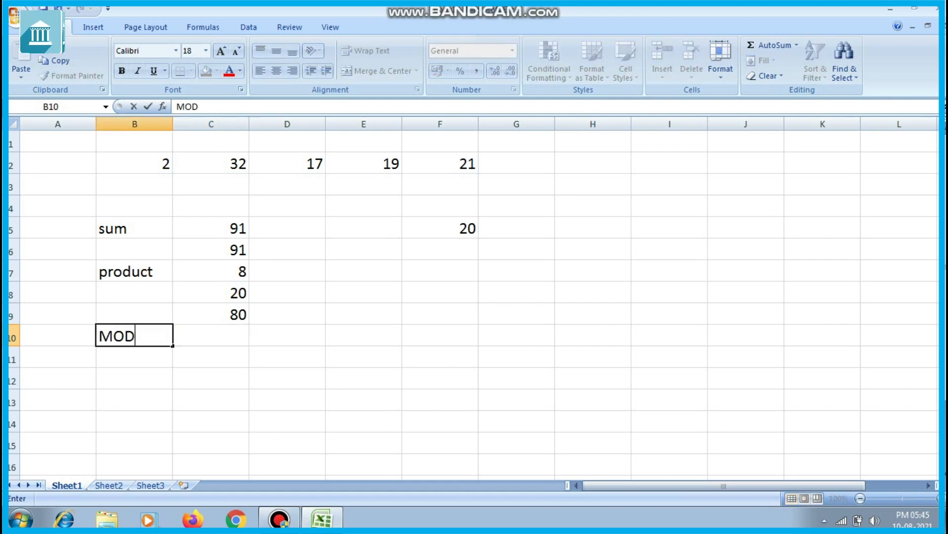
pyautogui.press('Tab')
# Try to enter the remainder formula =MOD(2/32) in cell C10, with a slash between the two numbers.
pyautogui.write('=')
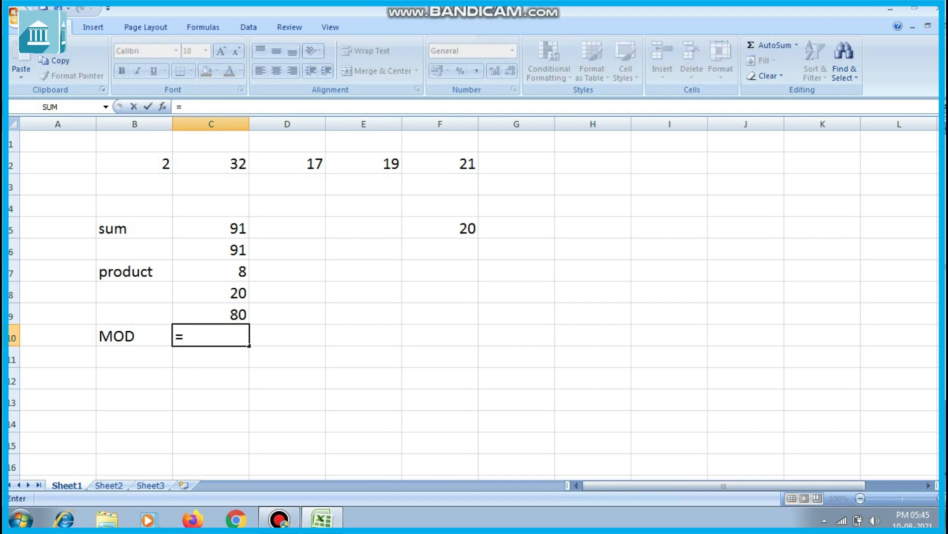
pyautogui.write('MOD')
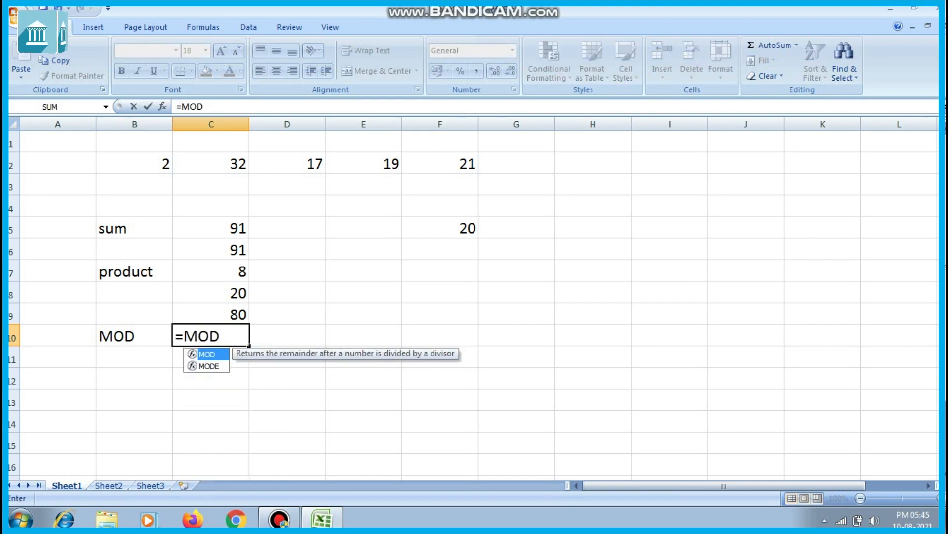
pyautogui.write('(2/')
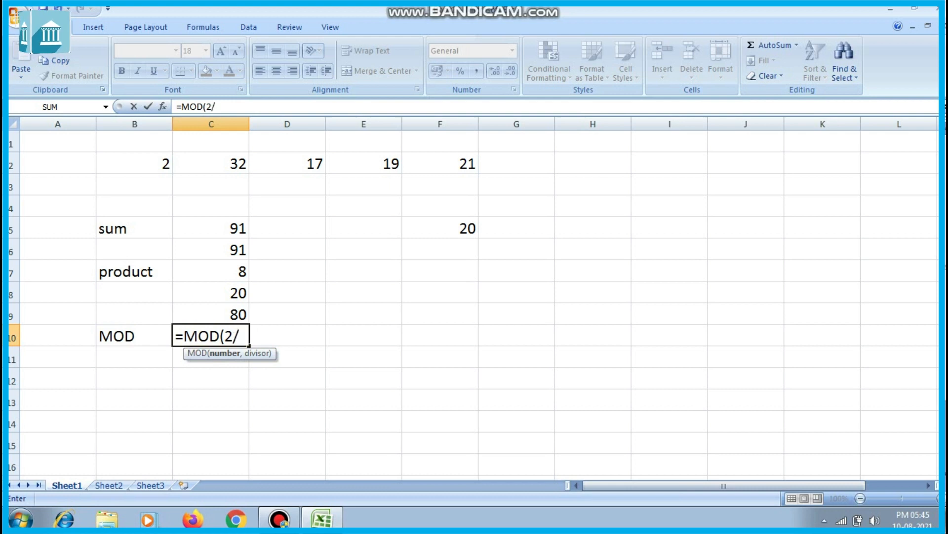
pyautogui.press('BackSpace')
pyautogui.write(',32')
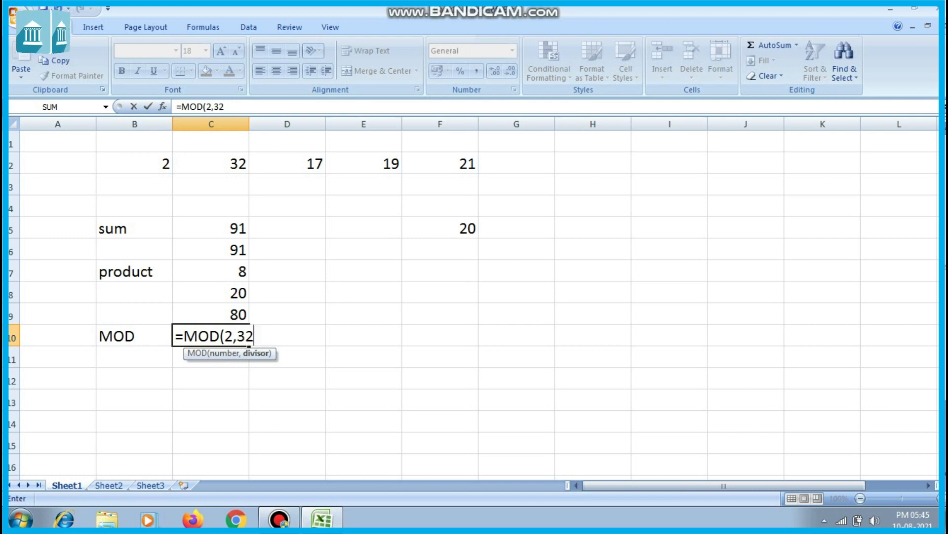
pyautogui.press('BackSpace')
pyautogui.press('BackSpace')
pyautogui.press('BackSpace')
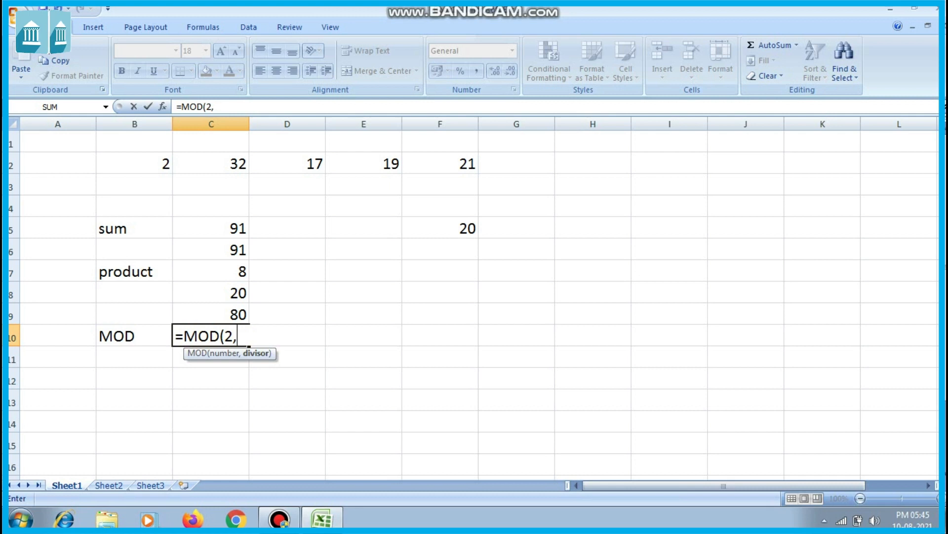
pyautogui.write('/32)')
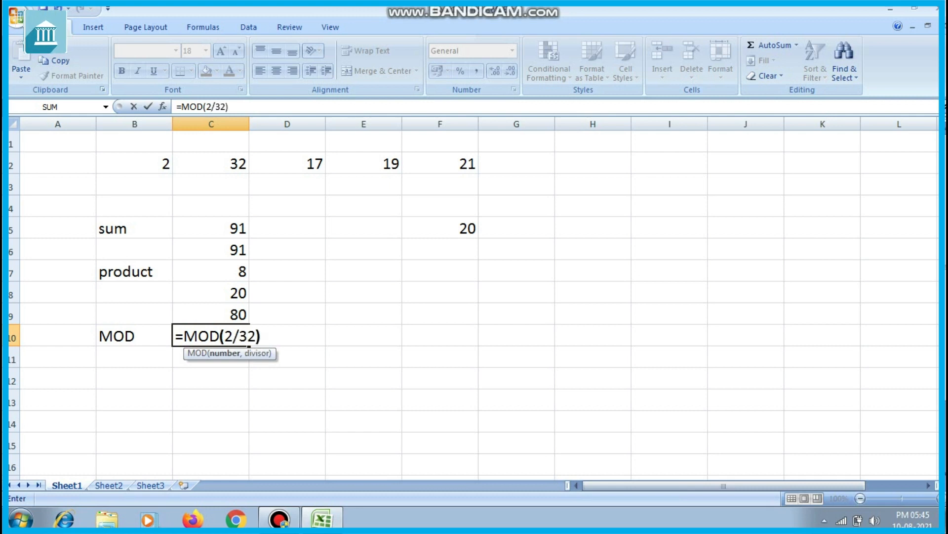
pyautogui.press('Return')
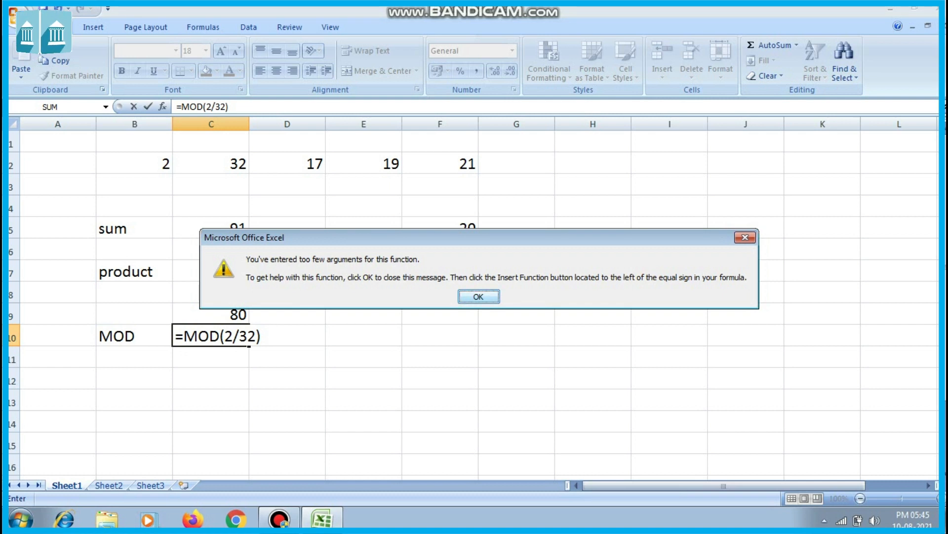
# Dismiss the message and correct the formula in C10 to =MOD(2,32), separating number and divisor with a comma.
pyautogui.press('Return')
pyautogui.press('BackSpace')
pyautogui.press('BackSpace')
pyautogui.write(',32')
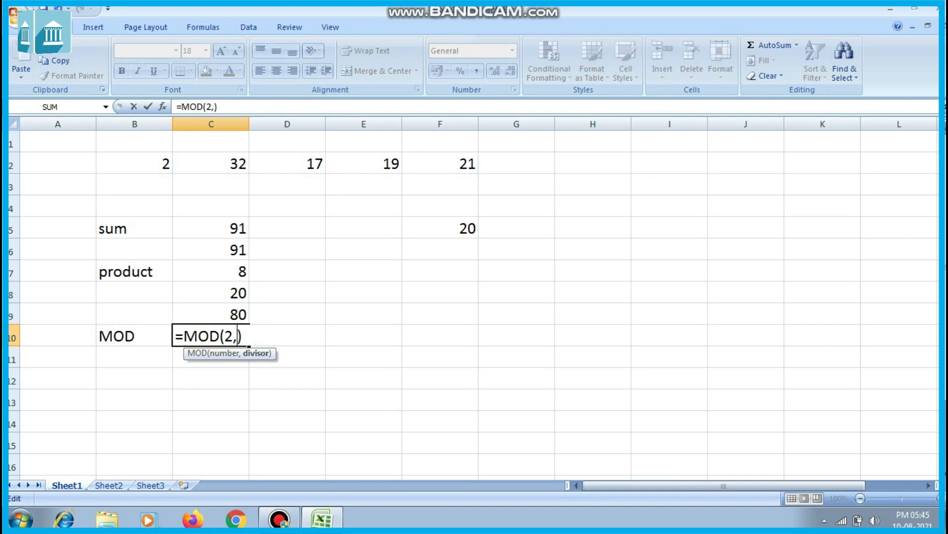
pyautogui.press('Right')
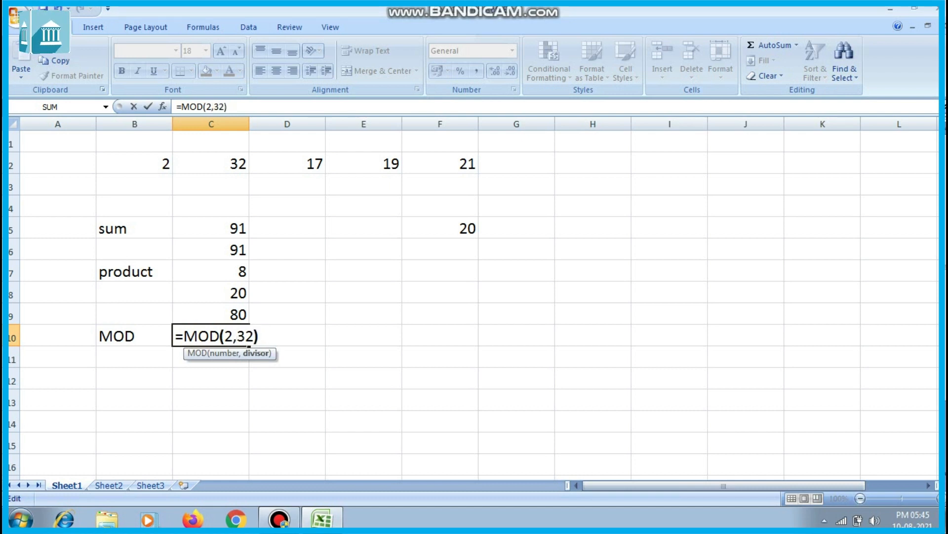
pyautogui.press('Return')
# Edit the formula in cell C10 to =MOD(16,2) to get the remainder of 16 divided by 2.
pyautogui.press('Up')
pyautogui.press('Down')
pyautogui.press('Right')
pyautogui.press('Up')
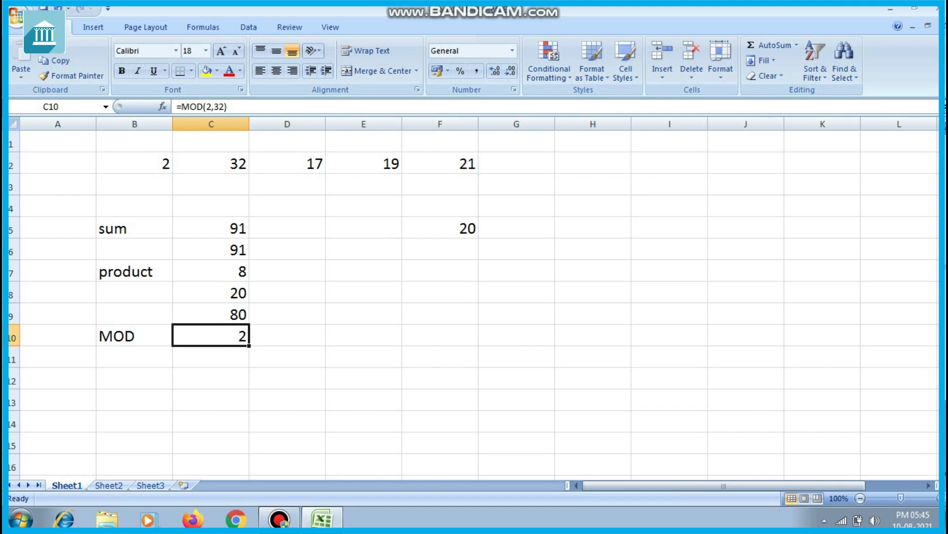
pyautogui.press('F2')
pyautogui.press('BackSpace')
pyautogui.press('BackSpace')
pyautogui.press('BackSpace')
pyautogui.press('BackSpace')
pyautogui.press('BackSpace')
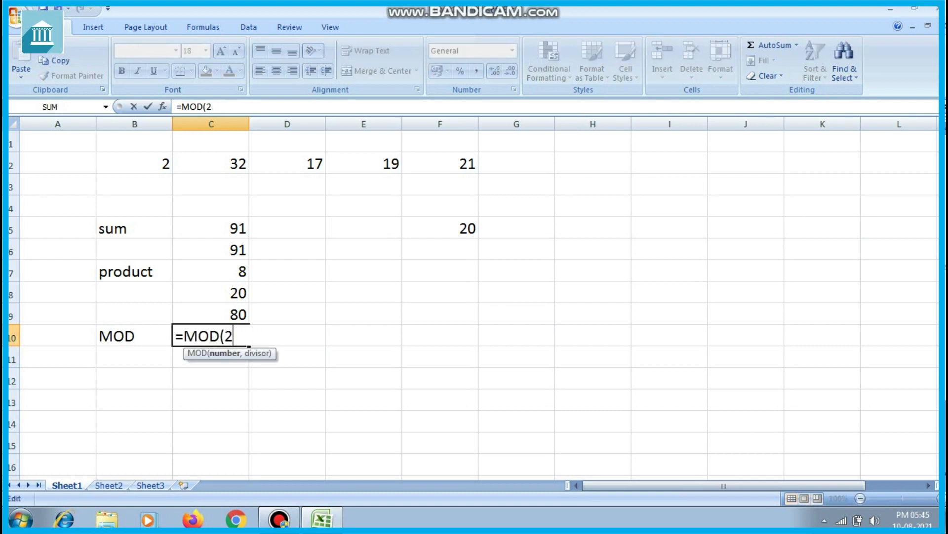
pyautogui.write('16')
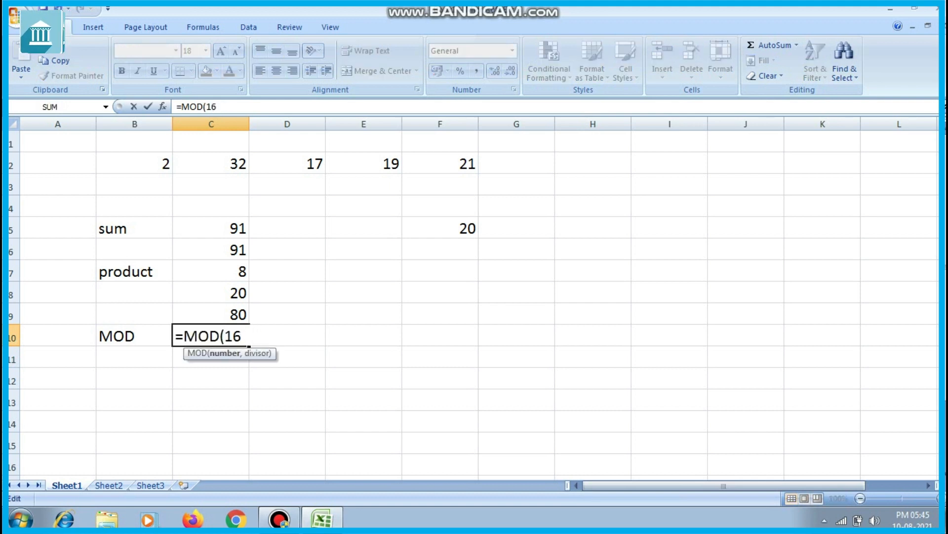
pyautogui.write(',2)')
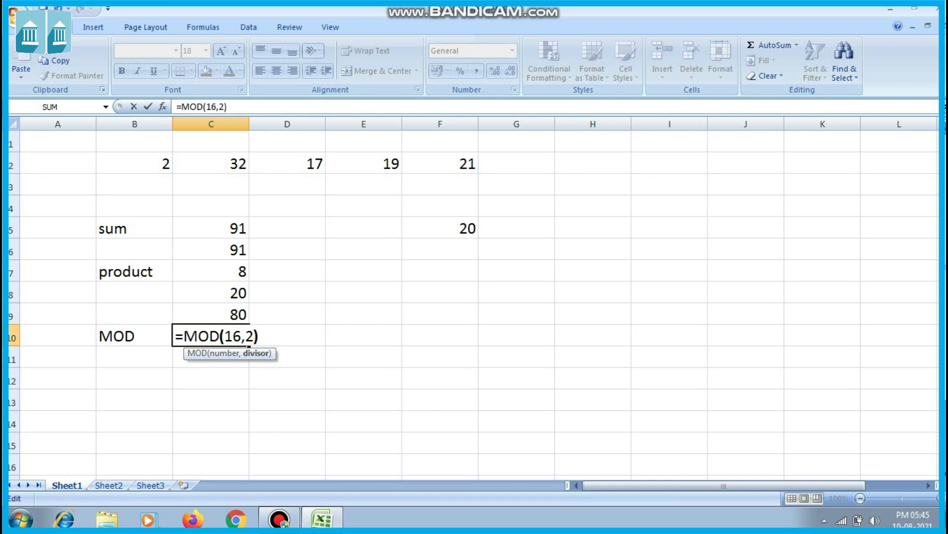
pyautogui.press('Return')
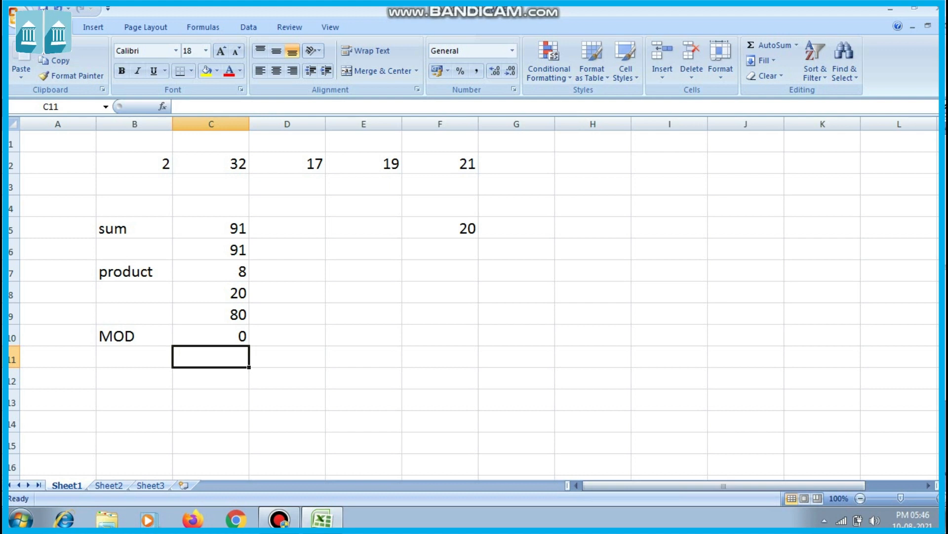
# Enter the remainder formula =MOD(4,3) in cell C11, directly below the first MOD result.
pyautogui.press('Up')
pyautogui.press('Down')
pyautogui.write('=PRO')
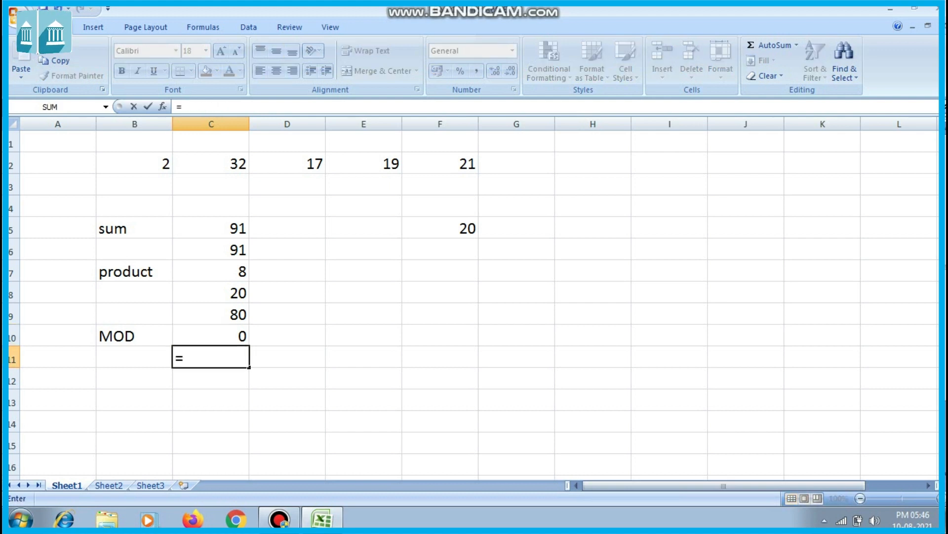
pyautogui.press('BackSpace')
pyautogui.press('BackSpace')
pyautogui.press('BackSpace')
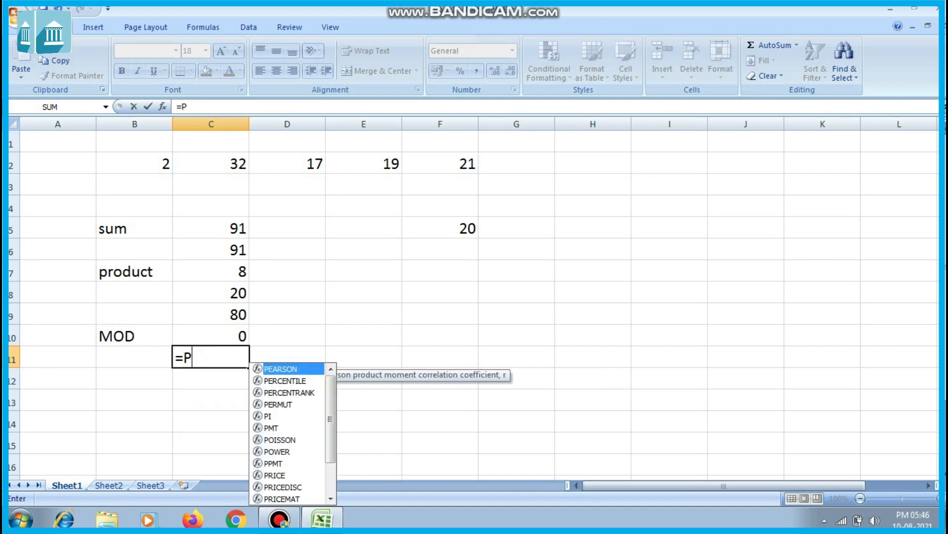
pyautogui.write('MOD(')
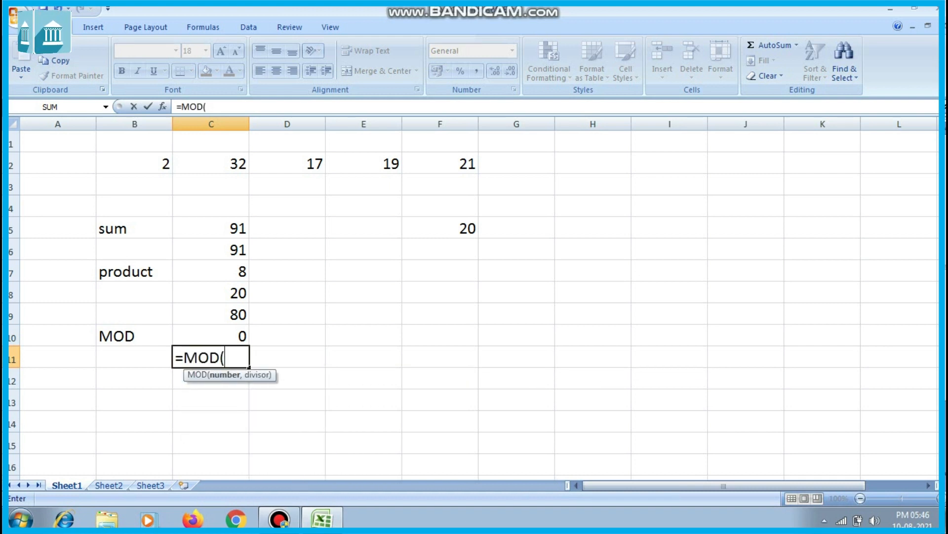
pyautogui.write('4/3')
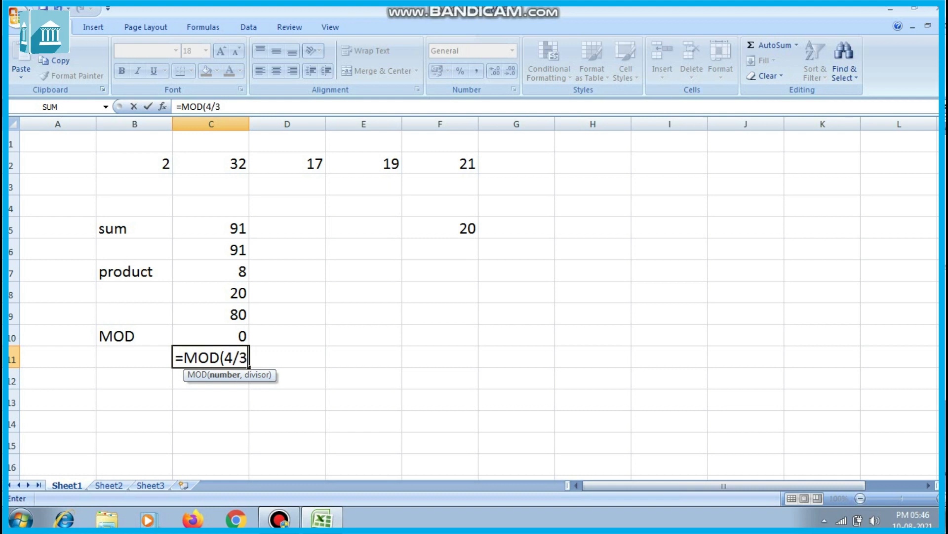
pyautogui.press('BackSpace')
pyautogui.press('BackSpace')
pyautogui.write(',')
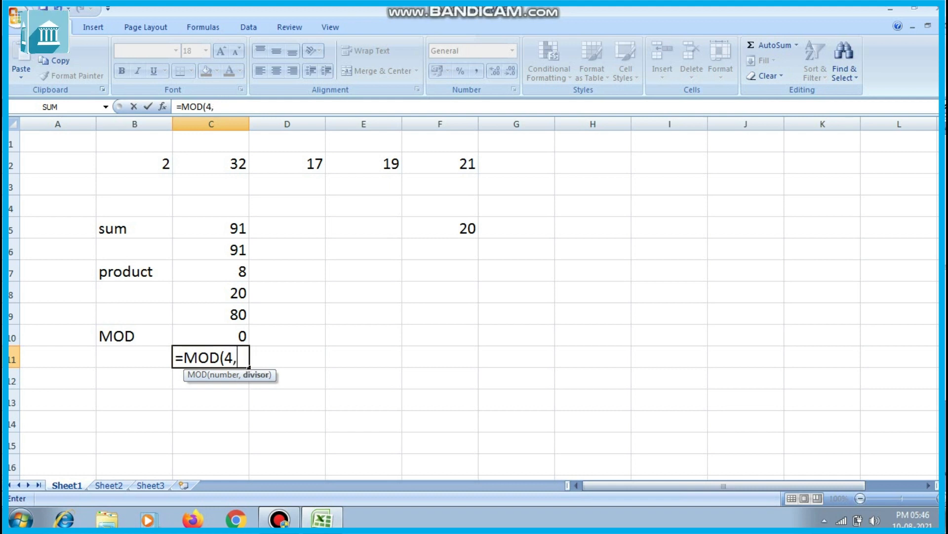
pyautogui.write('3)')
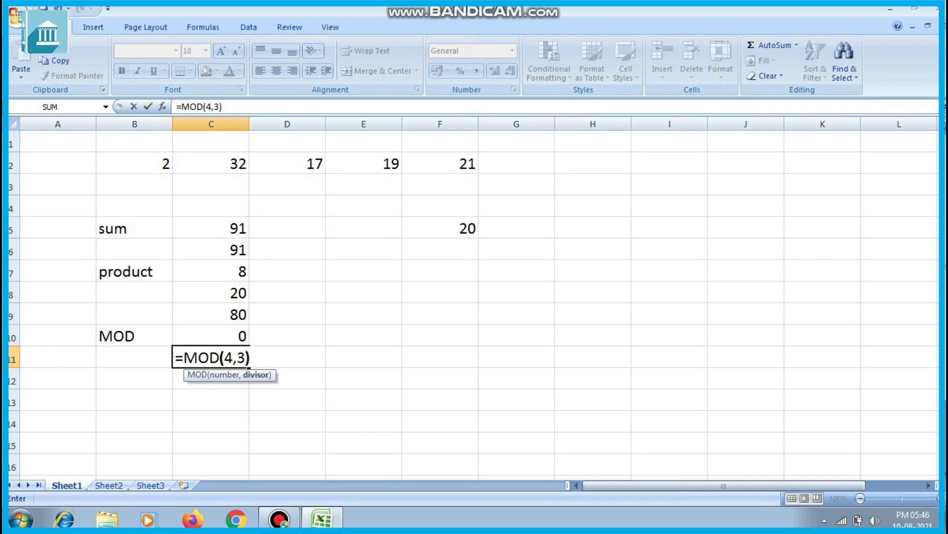
pyautogui.press('Return')
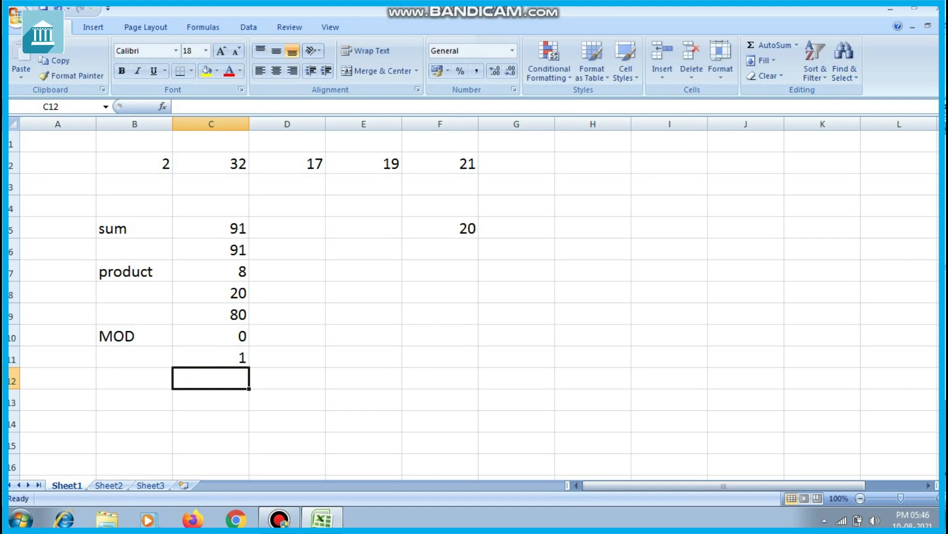
# Replace the formula in cell C10 with =MOD(4,1.5), using a decimal divisor.
pyautogui.press('Up')
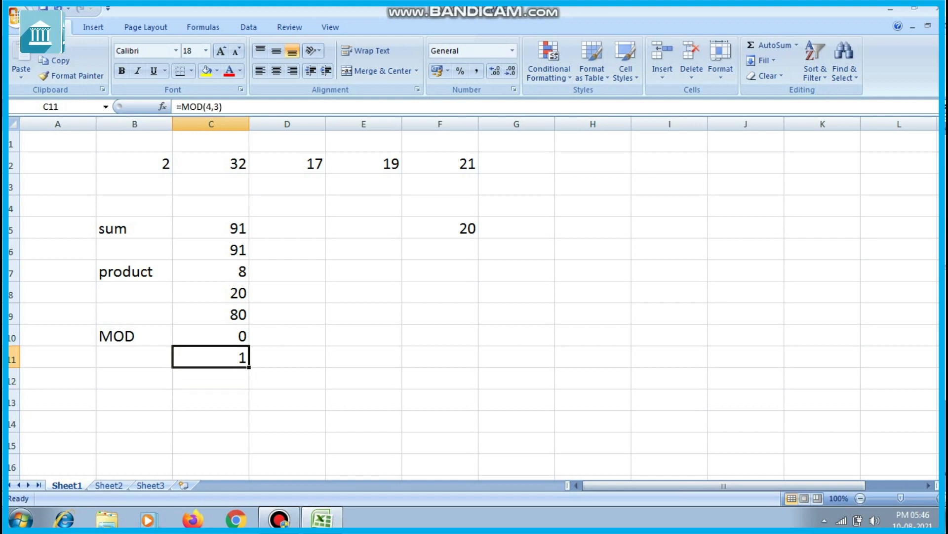
pyautogui.press('Up')
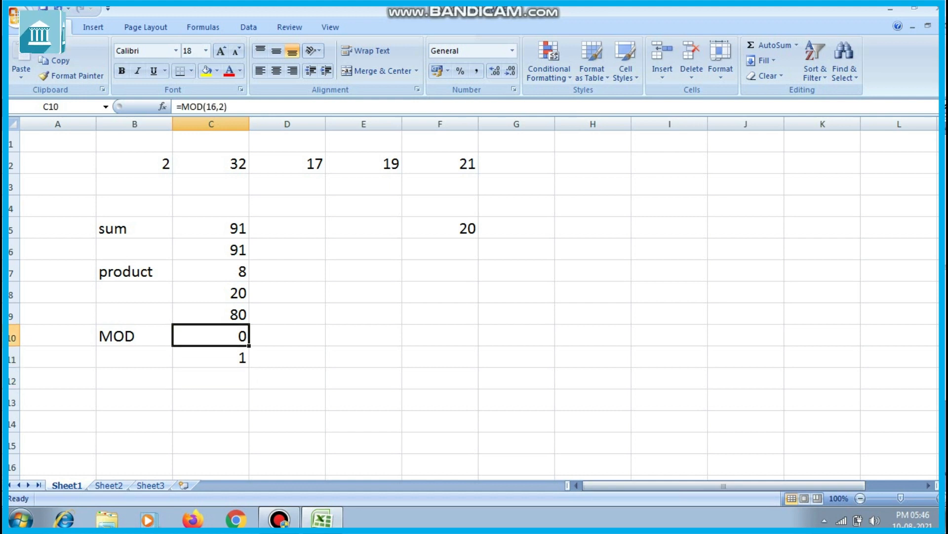
pyautogui.write('=')
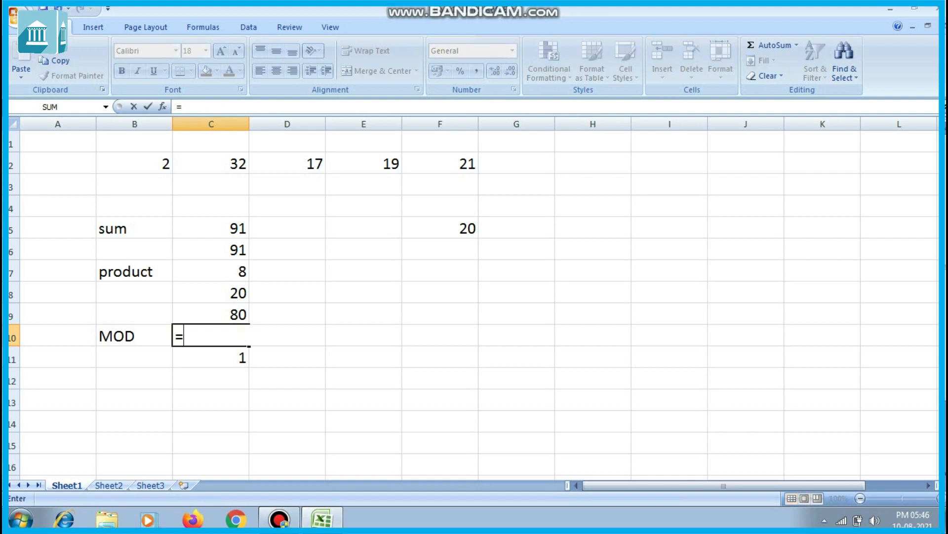
pyautogui.write('MOD(')
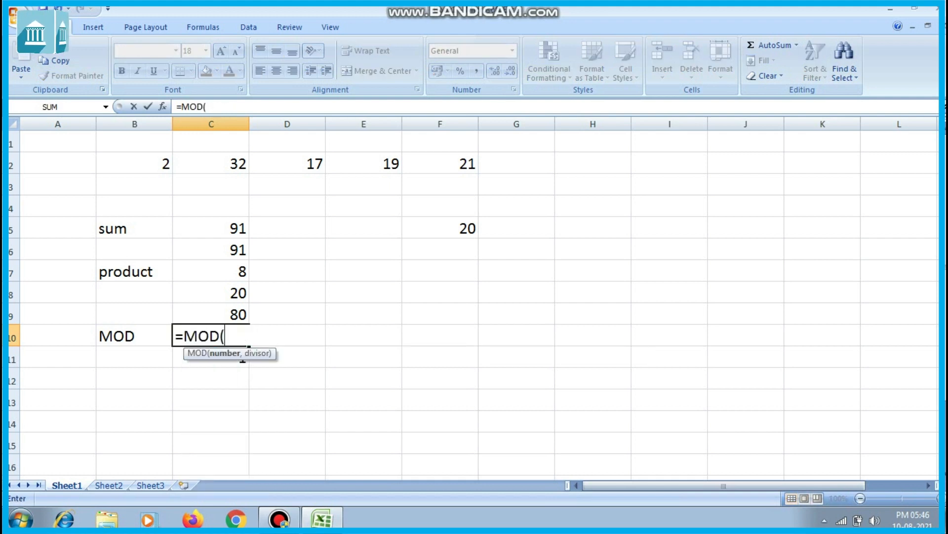
pyautogui.write('4/1')
pyautogui.press('BackSpace')
pyautogui.press('BackSpace')
pyautogui.write(',1')
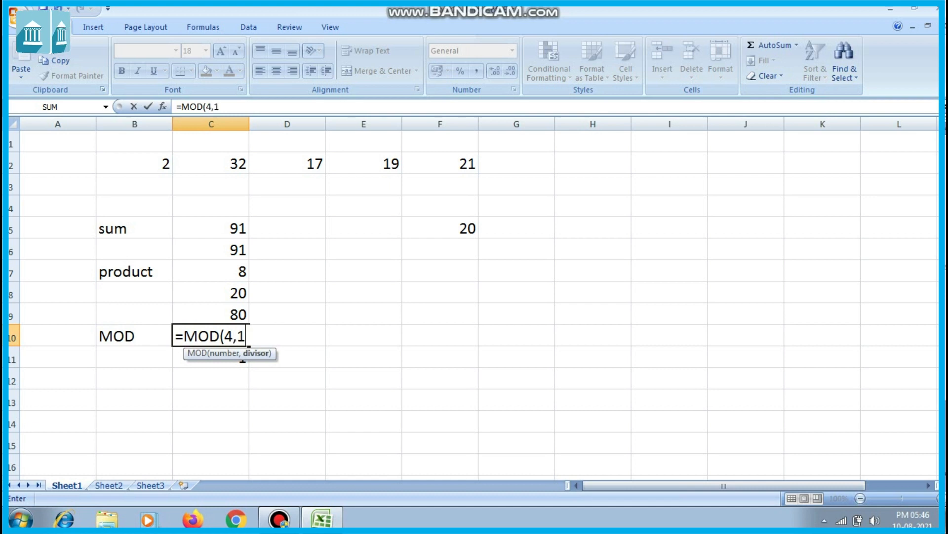
pyautogui.write('.5)')
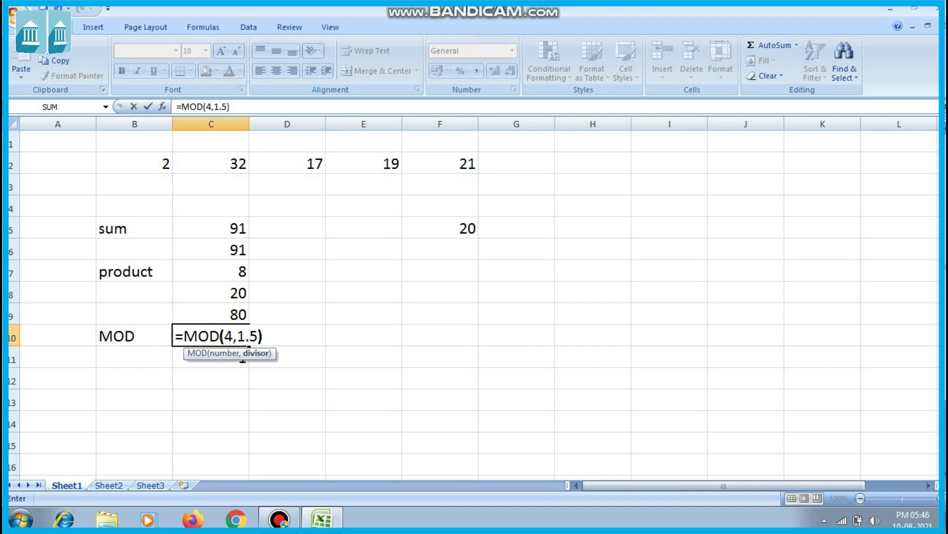
pyautogui.press('Return')
pyautogui.press('Up')
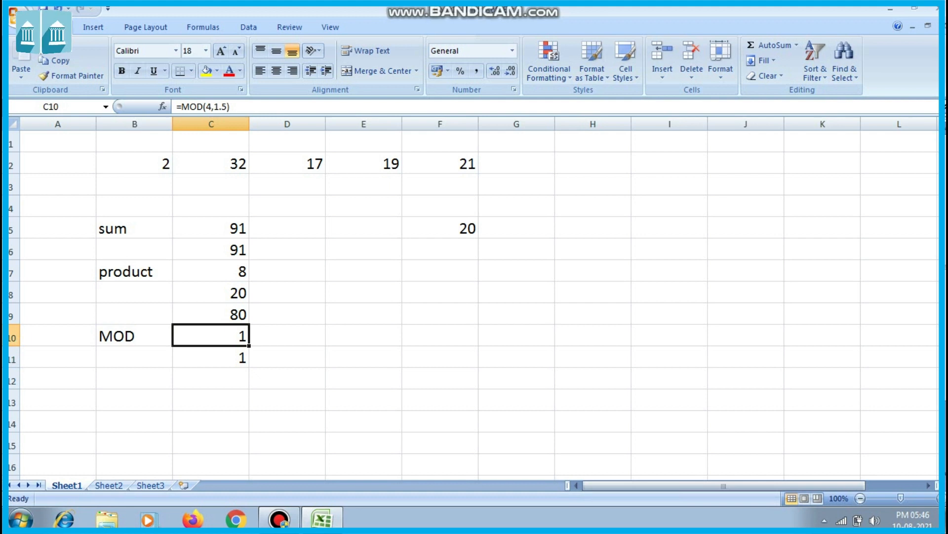
pyautogui.press('Down')
pyautogui.press('Up')
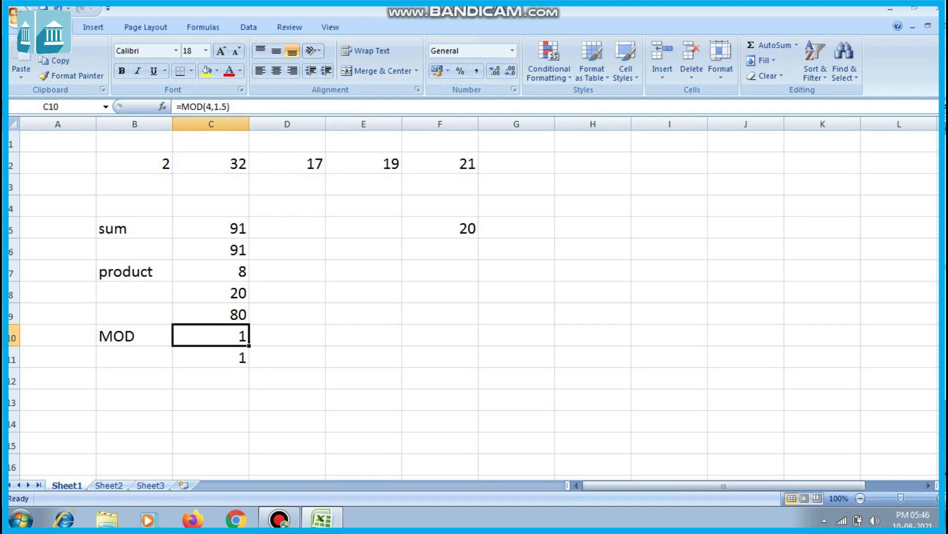
# Overwrite cell C10 with =MOD(34.5,2) to find the remainder of a decimal number.
pyautogui.write('=')
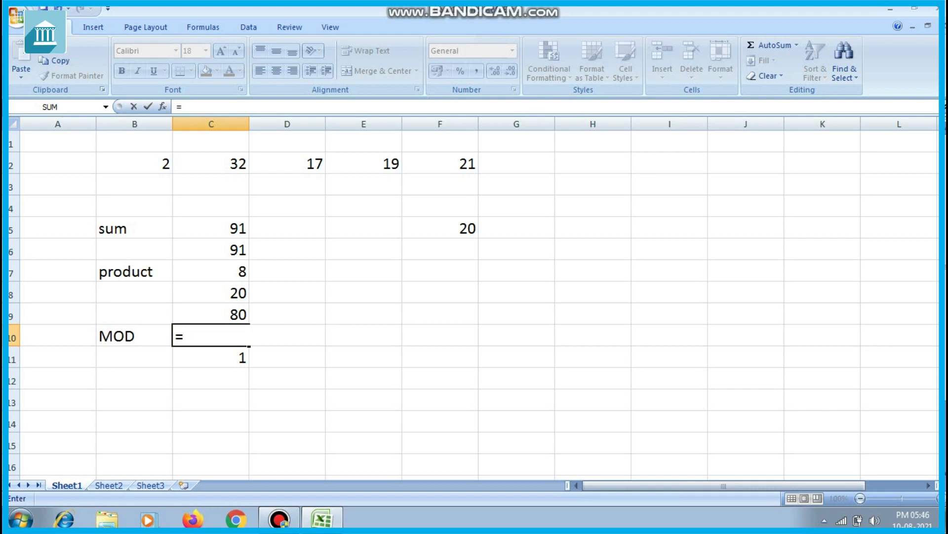
pyautogui.write('MOD')
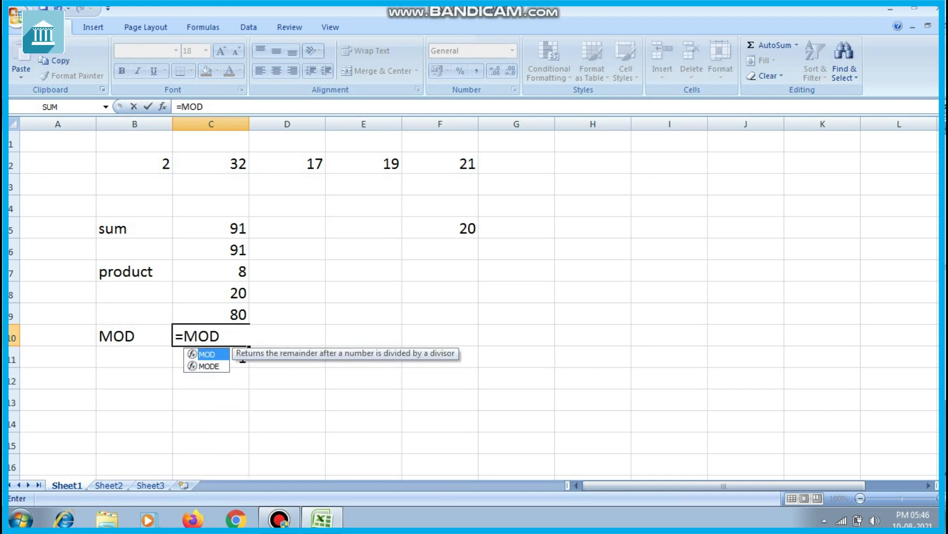
pyautogui.write('(34.')
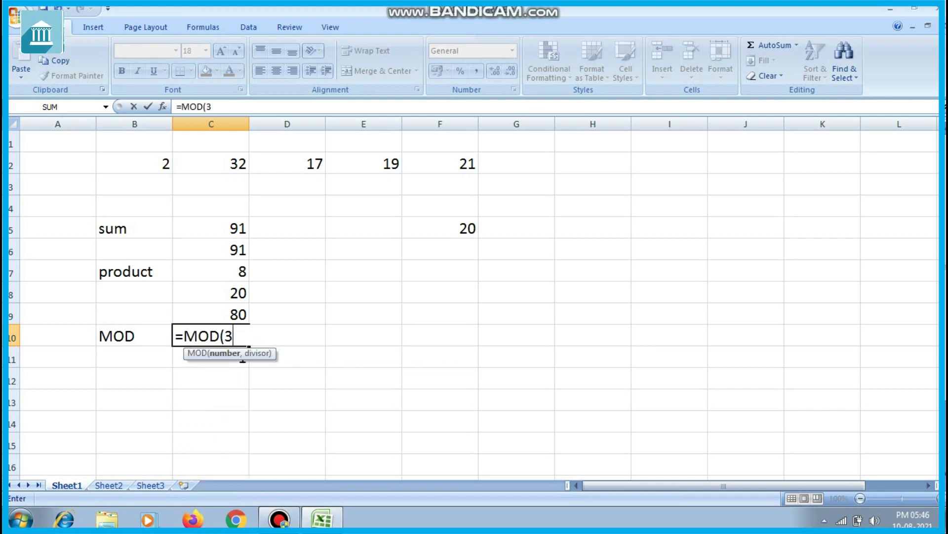
pyautogui.write('5')
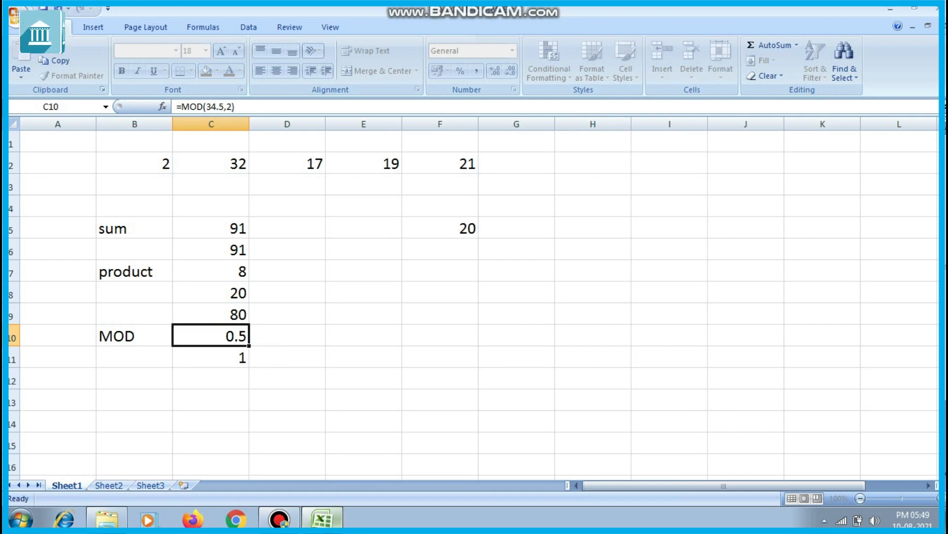
# Edit the formula in C10 to =MOD(34.5,3.5), with a comma between number and divisor.
pyautogui.press('F12')
pyautogui.press('Escape')
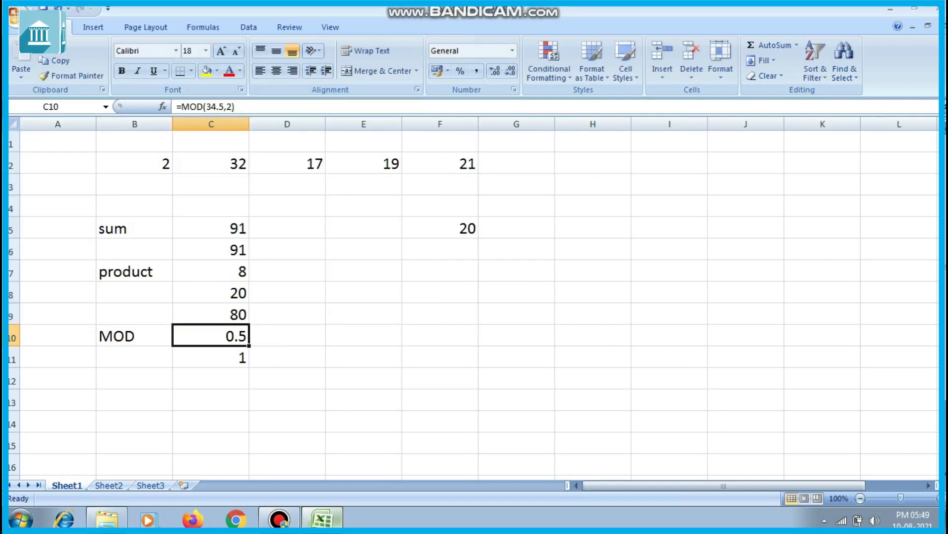
pyautogui.press('F2')
pyautogui.press('BackSpace')
pyautogui.press('BackSpace')
pyautogui.press('BackSpace')
pyautogui.press('BackSpace')
pyautogui.press('BackSpace')
pyautogui.press('BackSpace')
pyautogui.write('4.5/3')
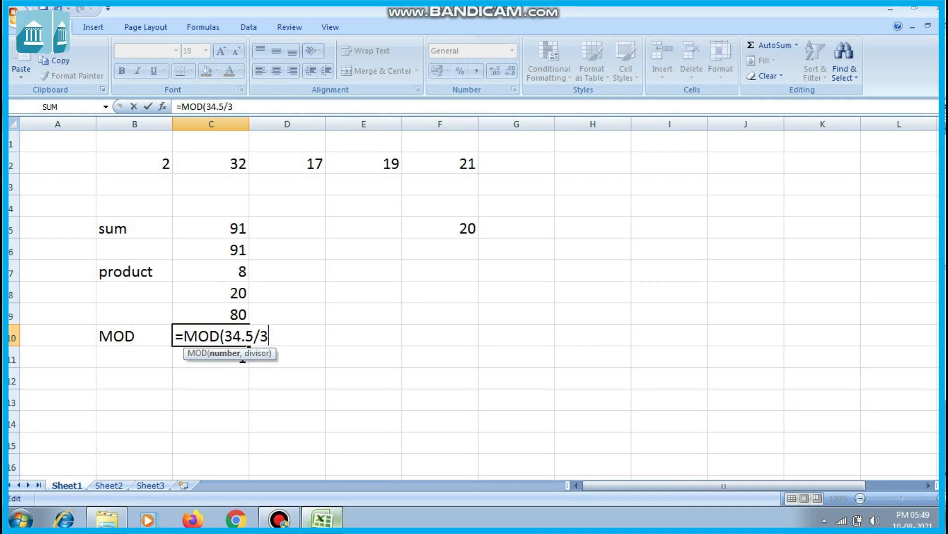
pyautogui.write('.5)')
pyautogui.press('BackSpace')
pyautogui.press('BackSpace')
pyautogui.press('BackSpace')
pyautogui.press('BackSpace')
pyautogui.press('BackSpace')
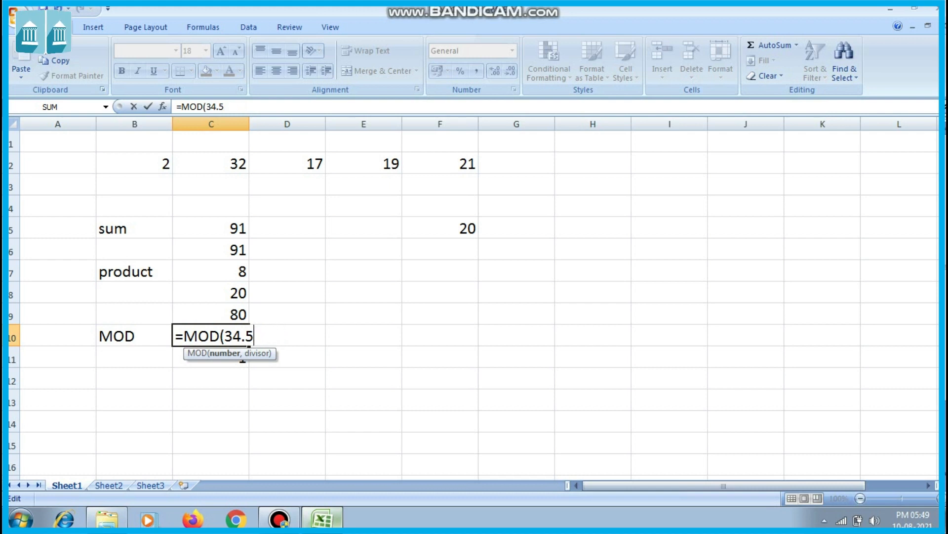
pyautogui.write(',3.')
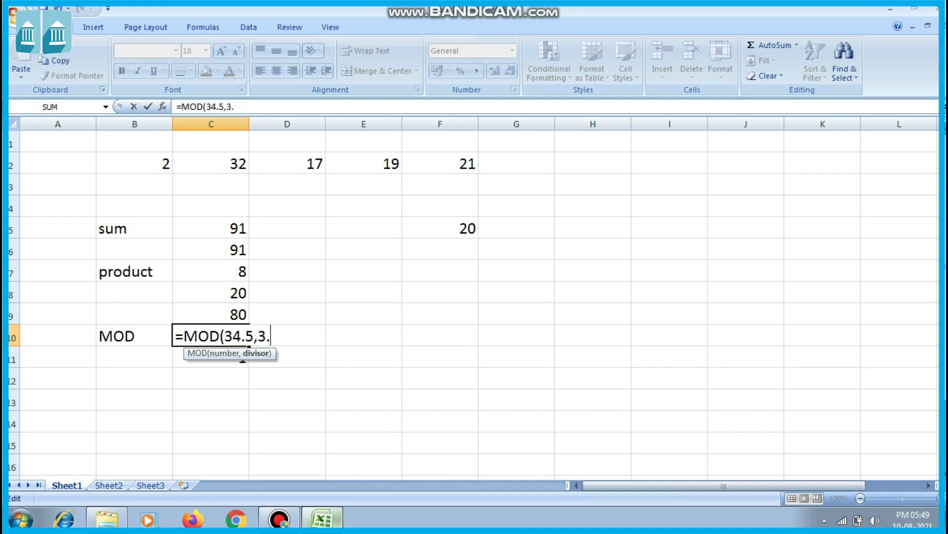
pyautogui.write('5)')
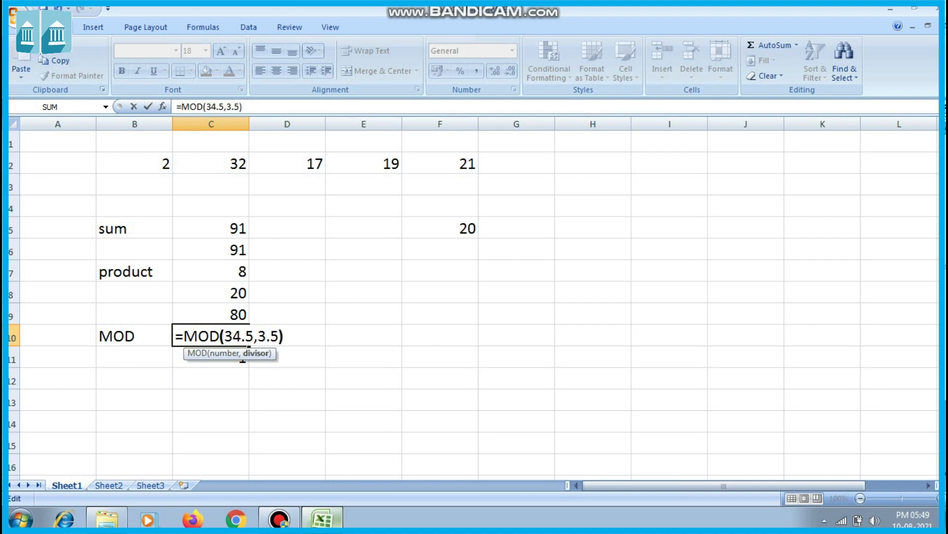
pyautogui.press('Return')
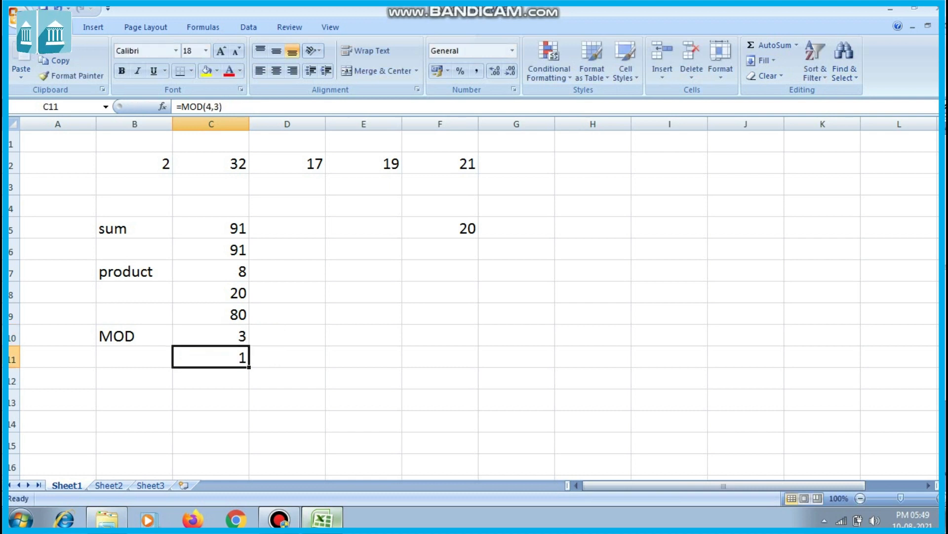
# Change the divisor in C10's formula to the whole number 3, giving =MOD(34.5,3).
pyautogui.press('Up')
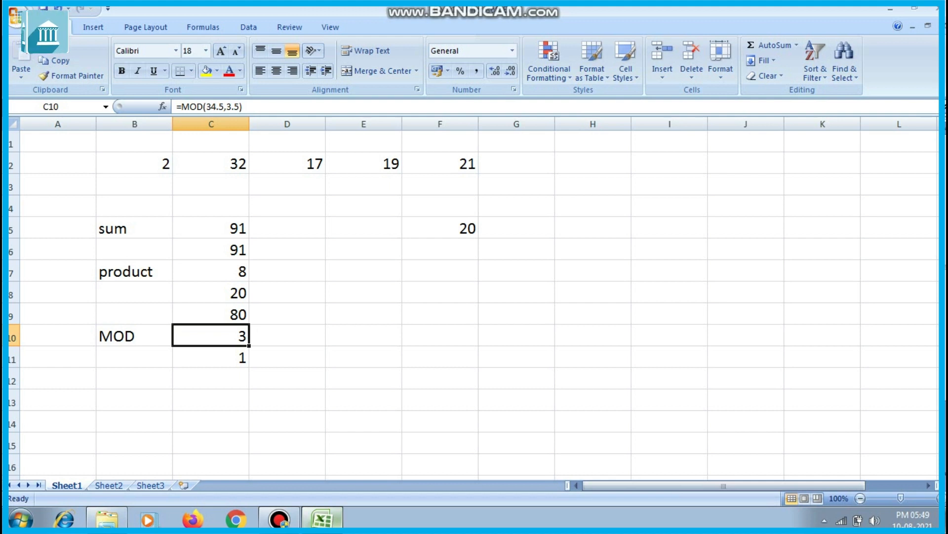
pyautogui.press('F2')
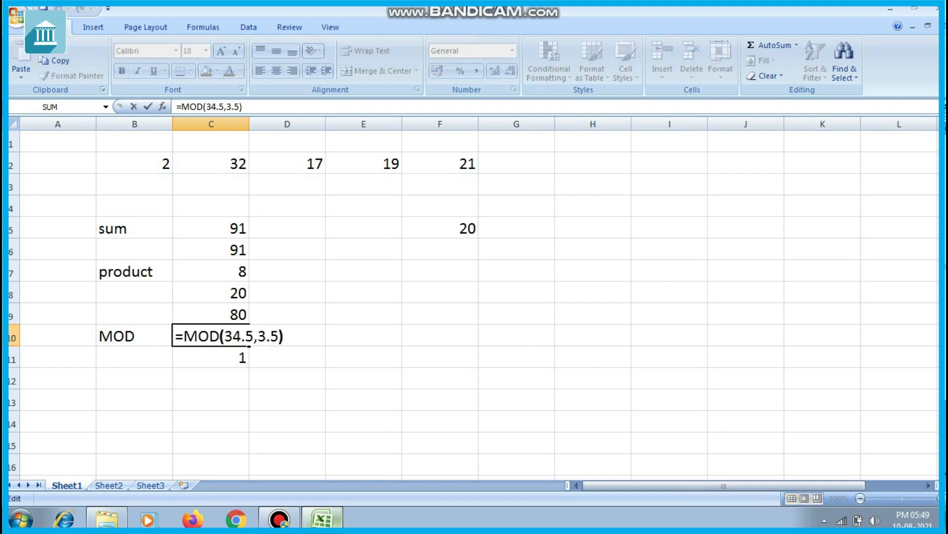
pyautogui.press('Left')
pyautogui.press('BackSpace')
pyautogui.press('BackSpace')
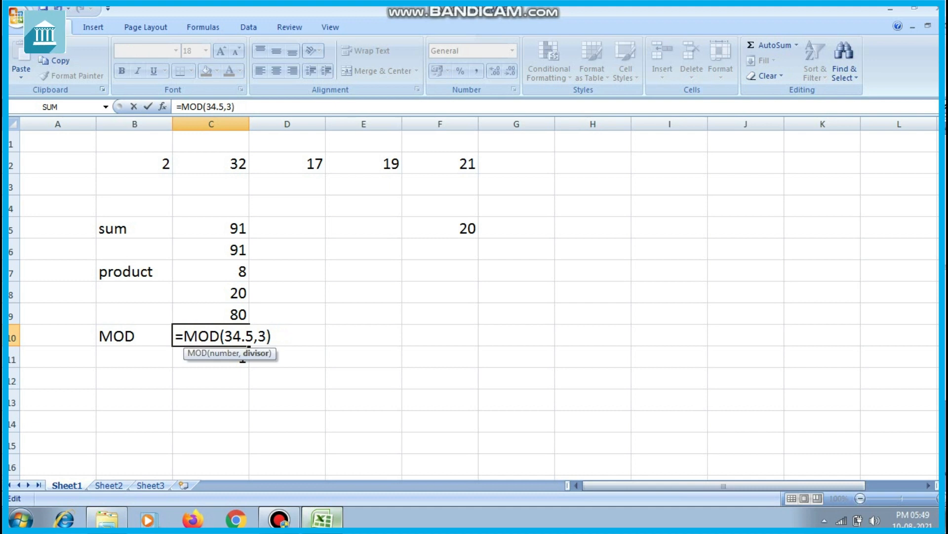
pyautogui.press('Right')
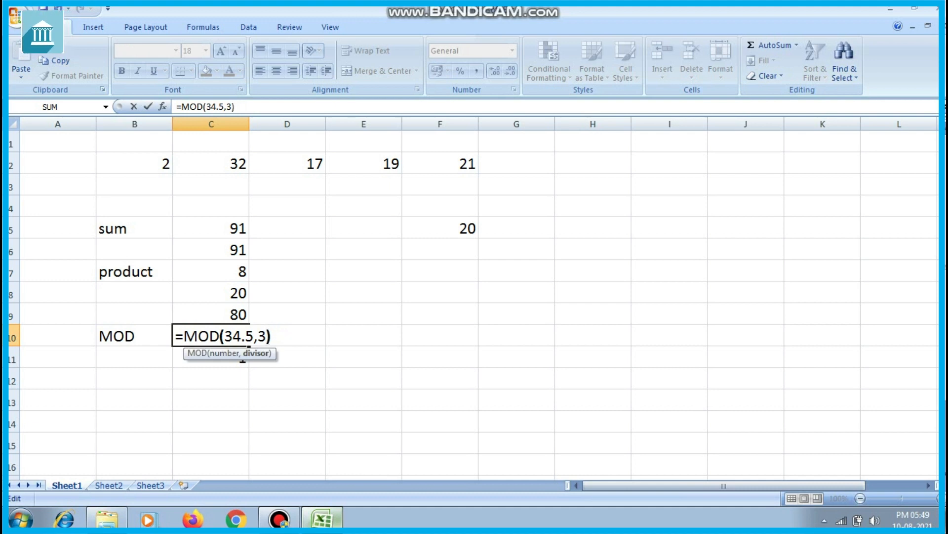
pyautogui.press('Return')
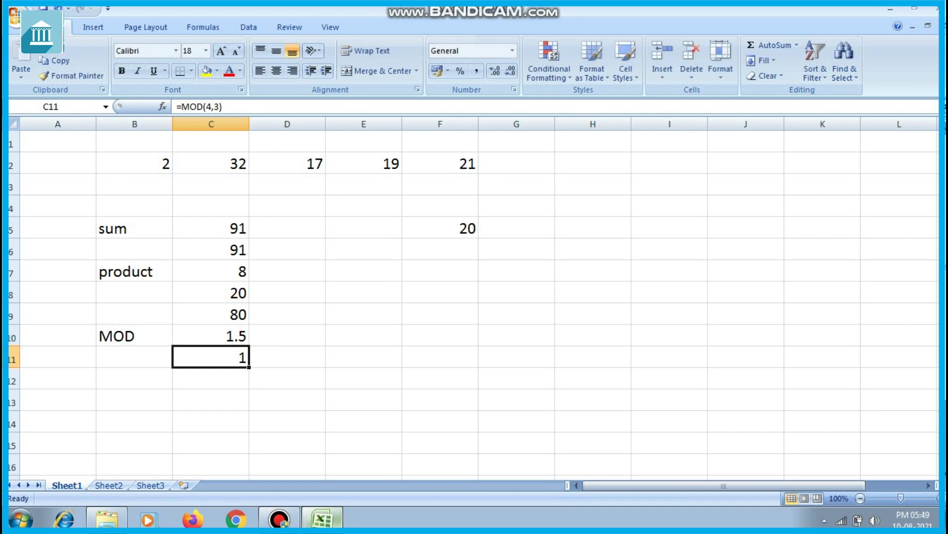
# Change the divisor in C10's formula to the decimal 5.3, giving =MOD(34.5,5.3).
pyautogui.press('Up')
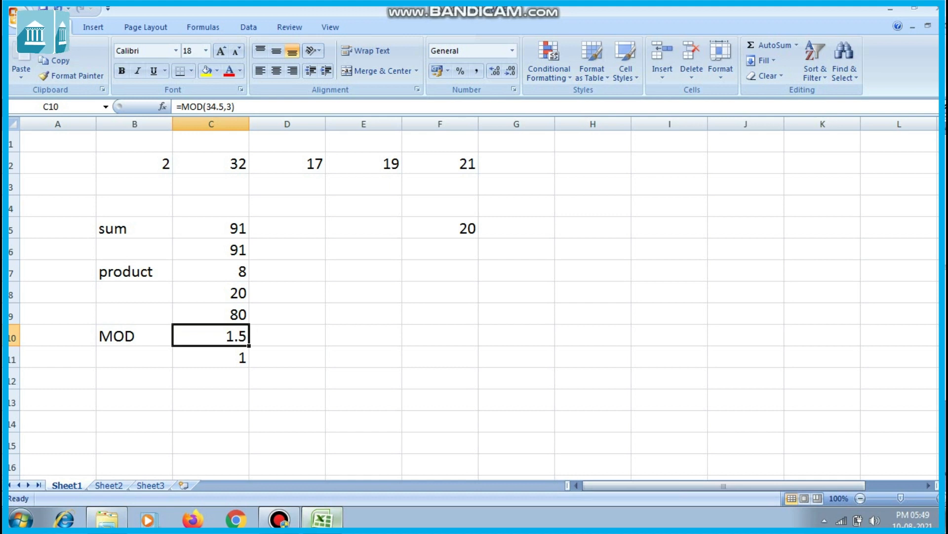
pyautogui.press('F2')
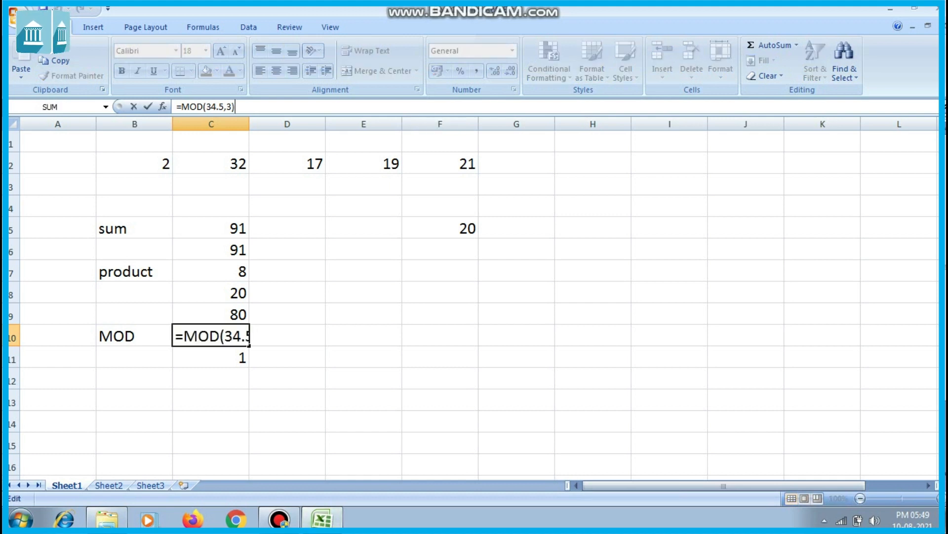
pyautogui.press('BackSpace')
pyautogui.press('BackSpace')
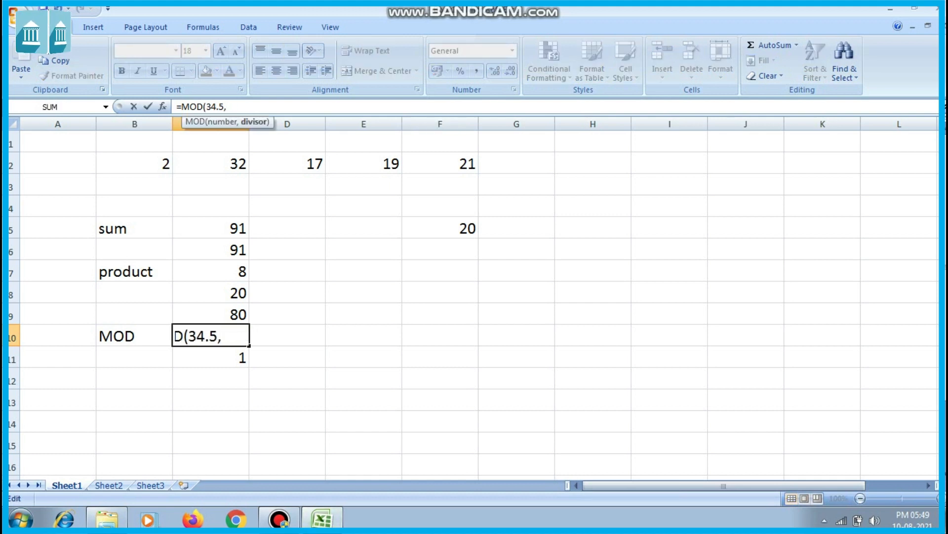
pyautogui.write('5.3')
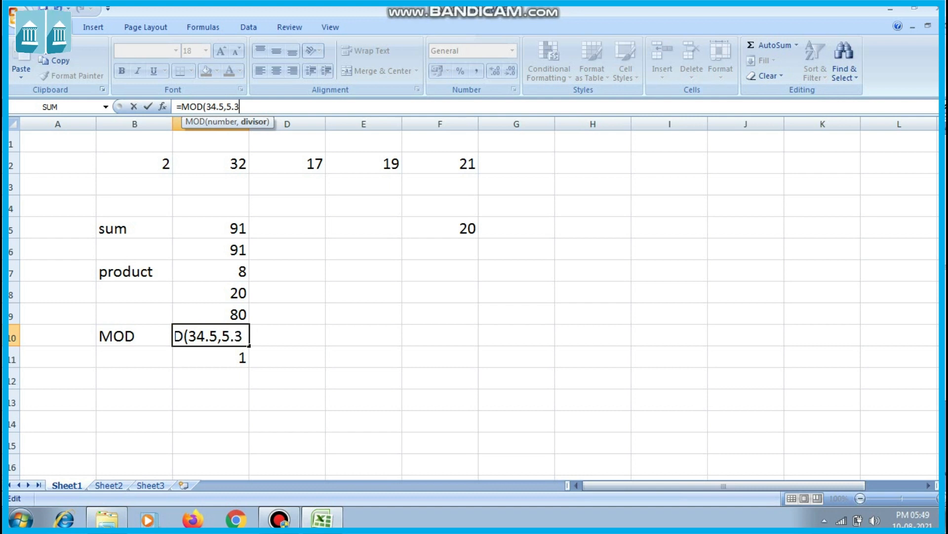
pyautogui.write(')')
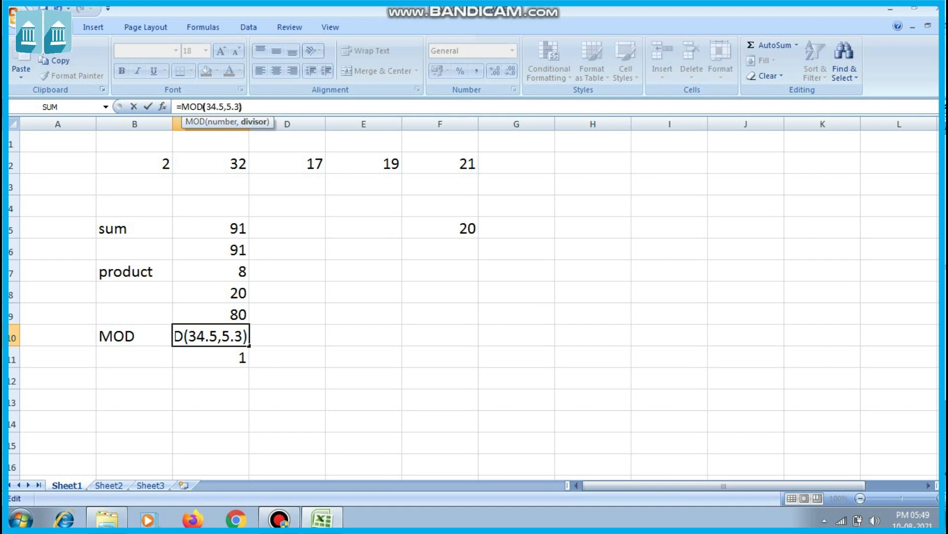
pyautogui.press('Return')
pyautogui.press('Up')
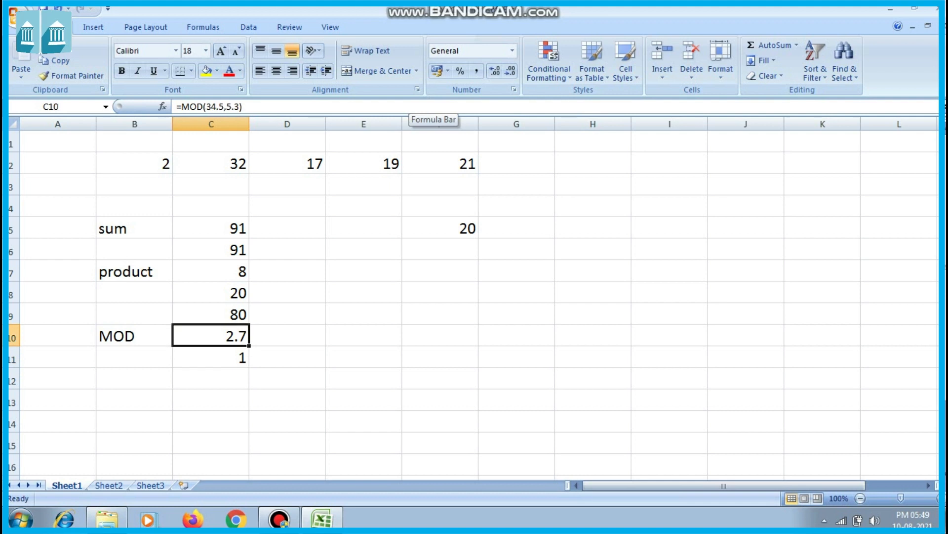
# Enter the label SQRT in cell B12, below the MOD examples.
pyautogui.press('Down')
pyautogui.press('Down')
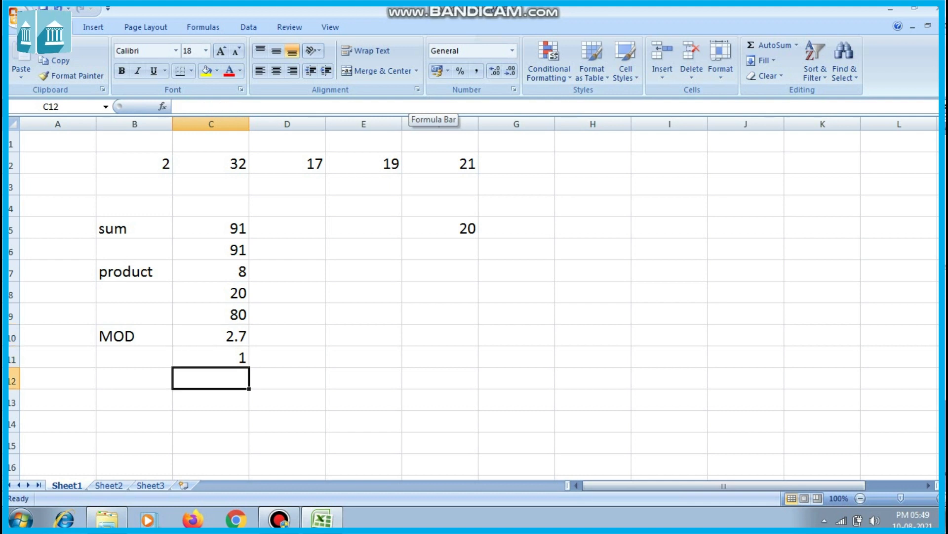
pyautogui.press('Left')
pyautogui.write('SQ')
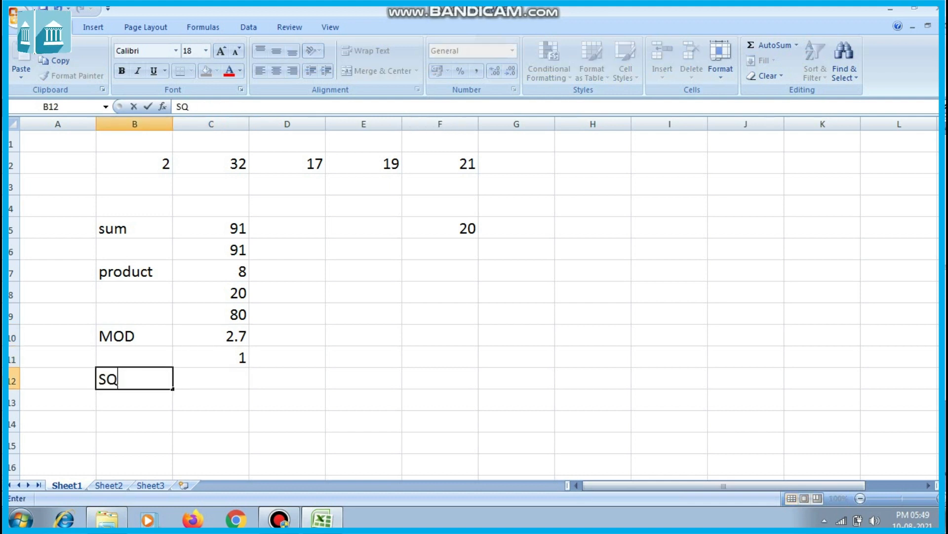
pyautogui.write('RT')
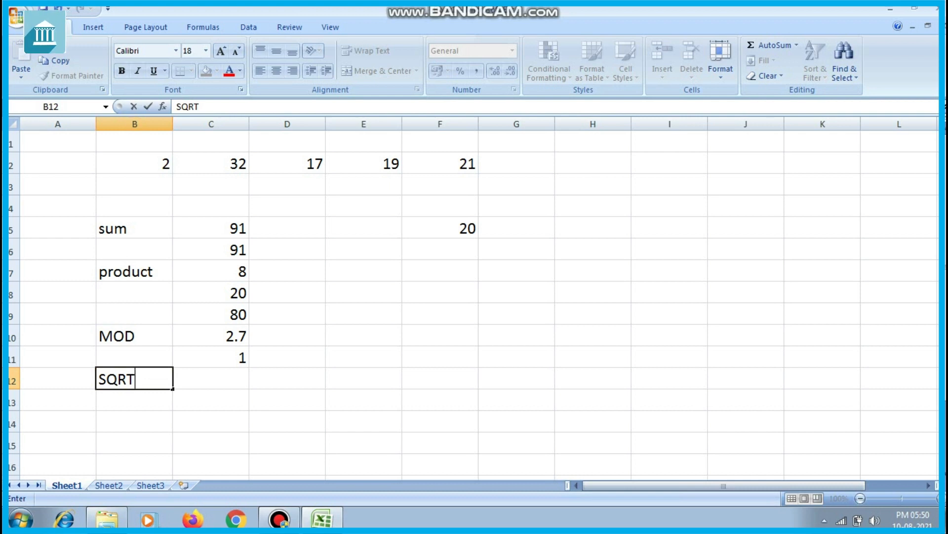
pyautogui.press('Right')
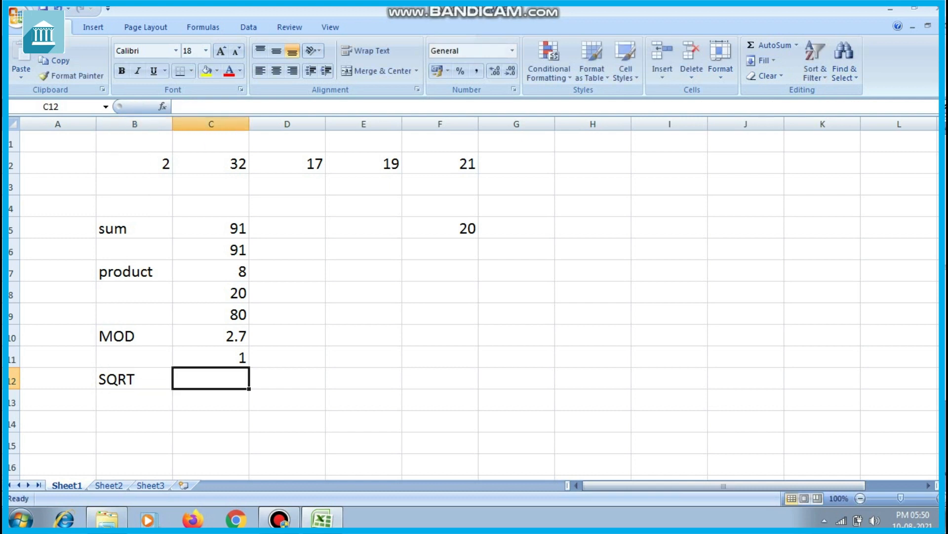
# Enter =SQRT(81) in cell C12 to calculate the square root of 81.
pyautogui.write('=SQ')
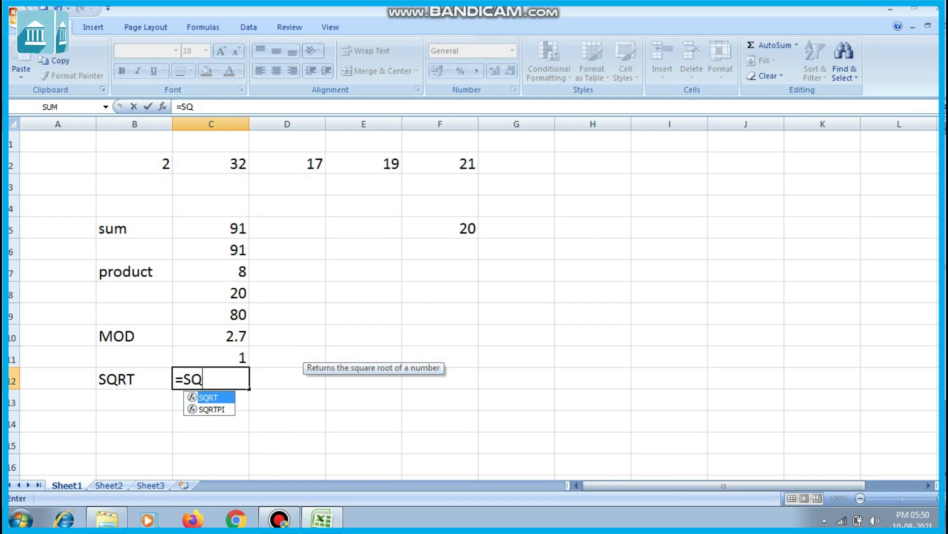
pyautogui.press('Tab')
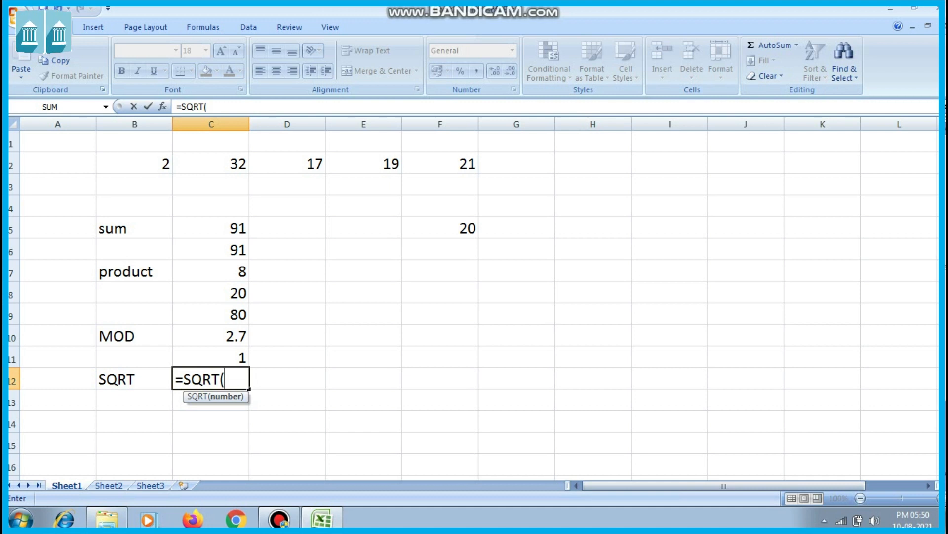
pyautogui.write('81)')
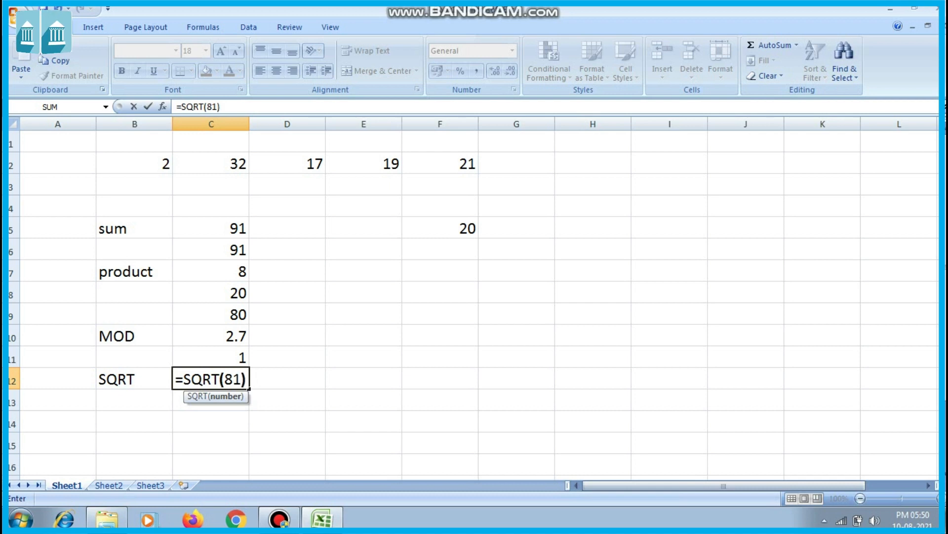
pyautogui.press('Return')
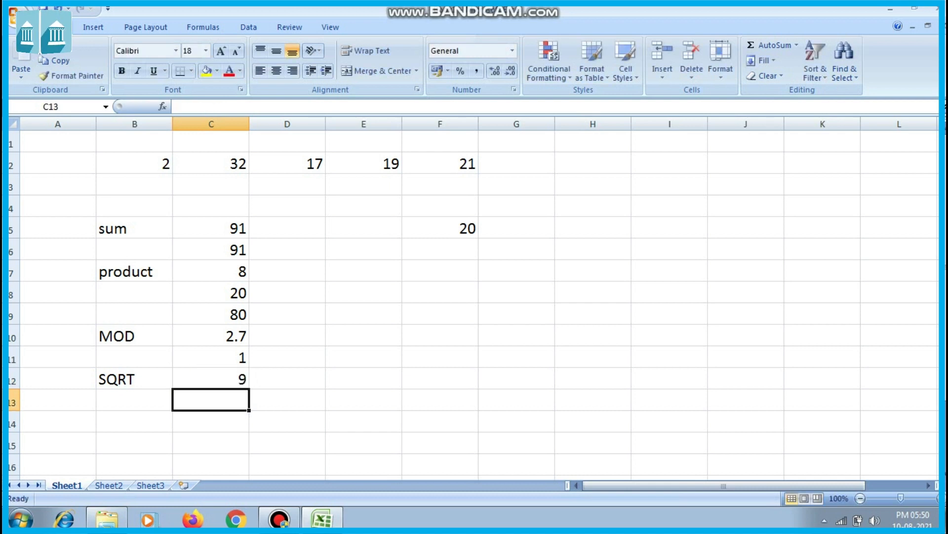
# Enter a second square root formula, =SQRT(435), in cell C13.
pyautogui.write('=S')
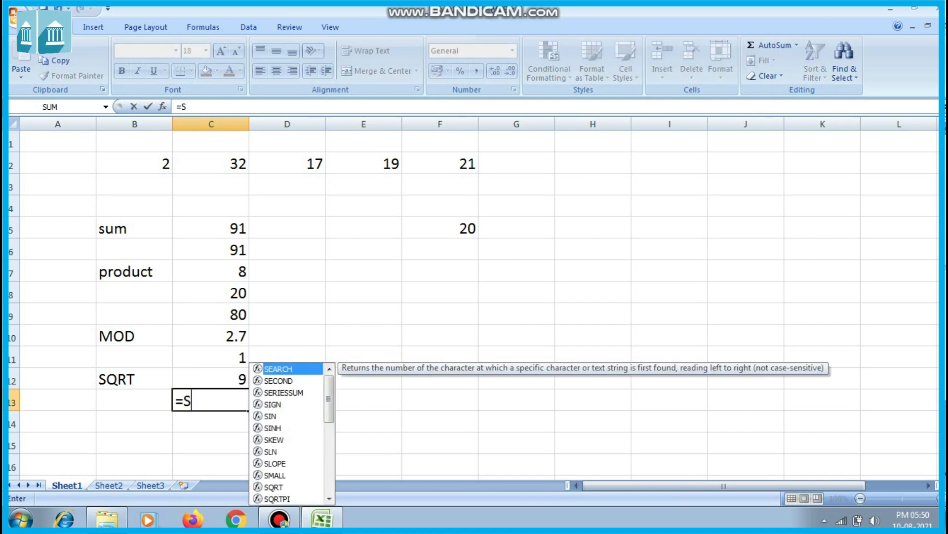
pyautogui.write('QRT(')
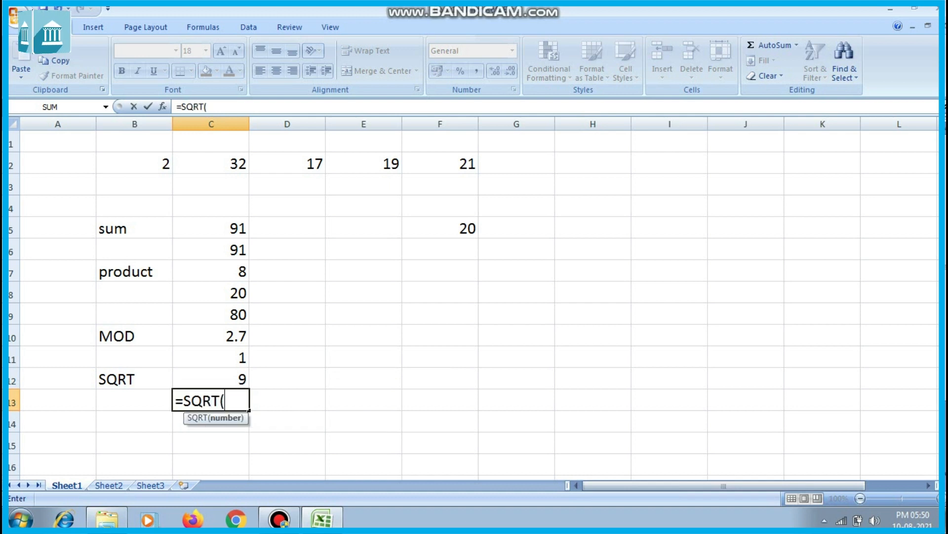
pyautogui.write('435)')
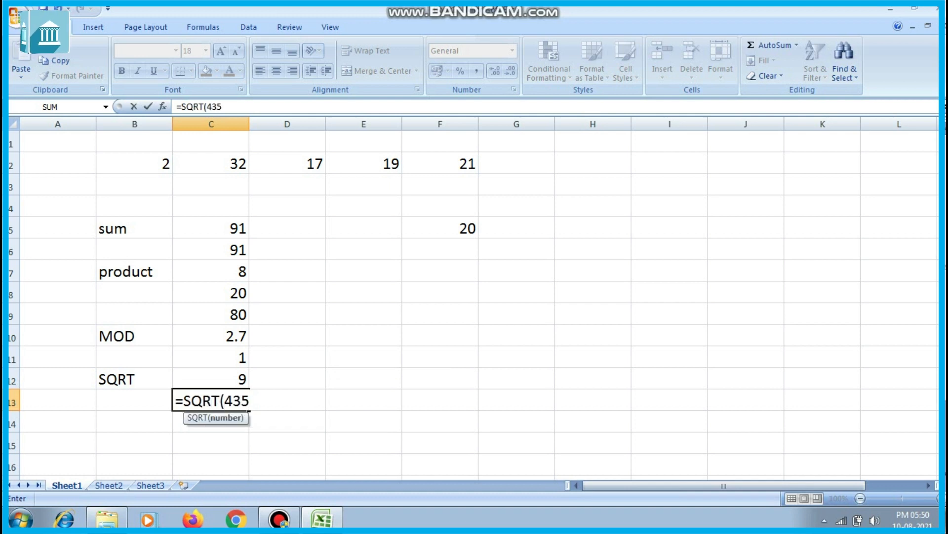
pyautogui.press('Return')
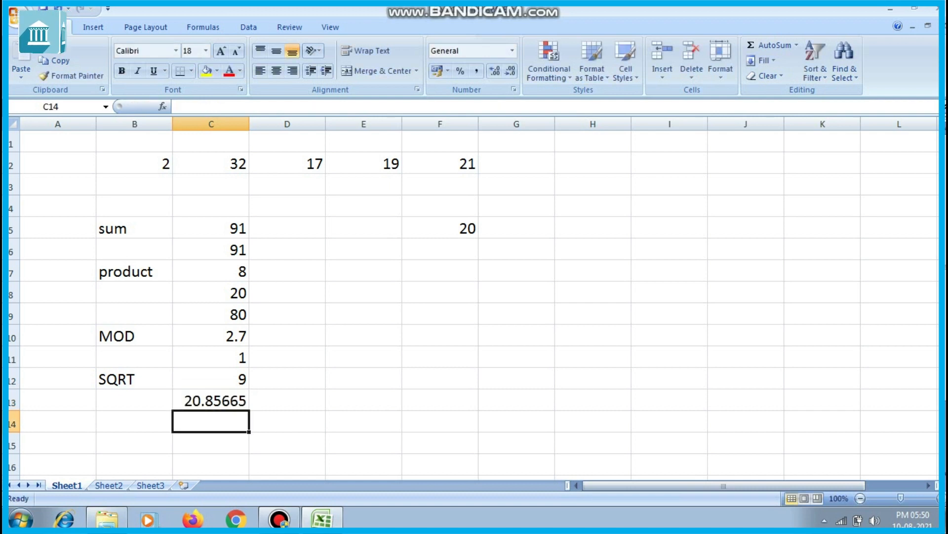
# Change the number in C13's square root formula to 444.
pyautogui.press('Up')
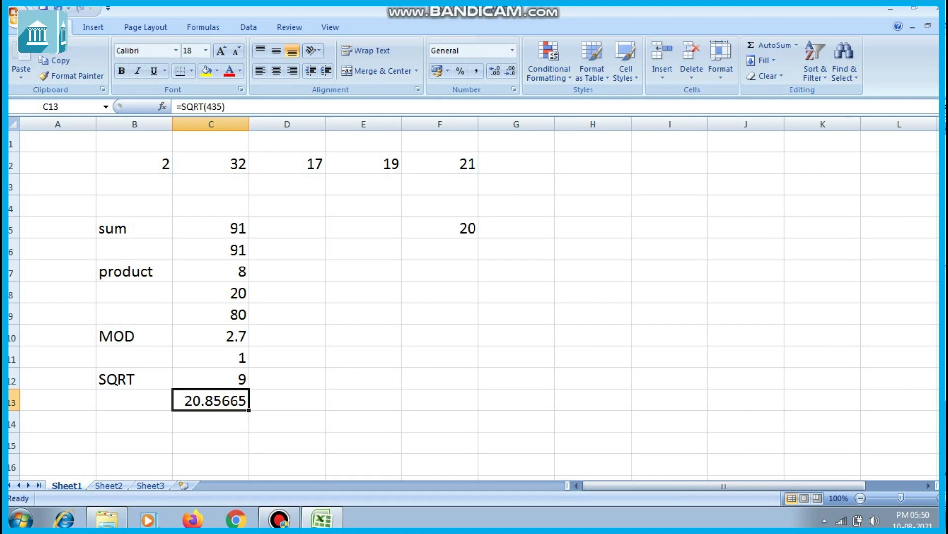
pyautogui.press('F2')
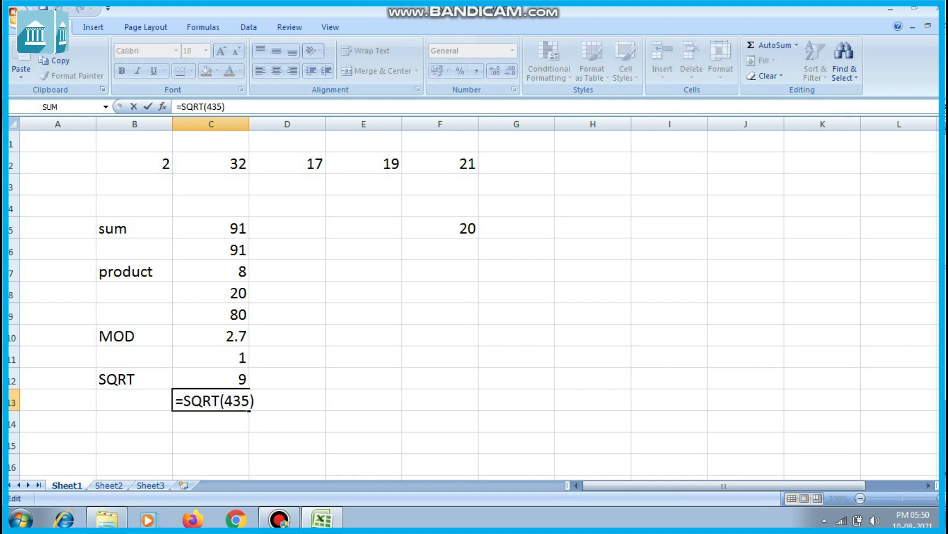
pyautogui.press('BackSpace')
pyautogui.press('BackSpace')
pyautogui.press('BackSpace')
pyautogui.write('44)')
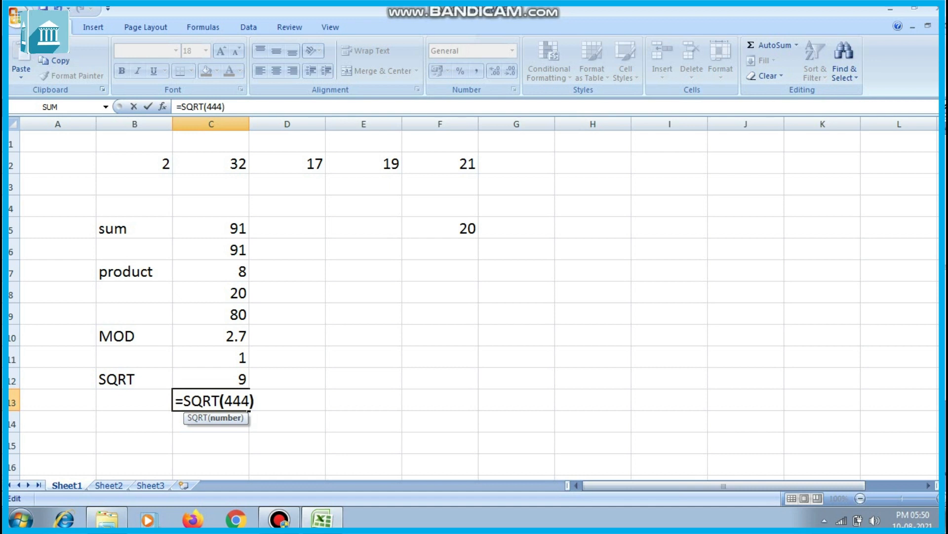
pyautogui.press('Return')
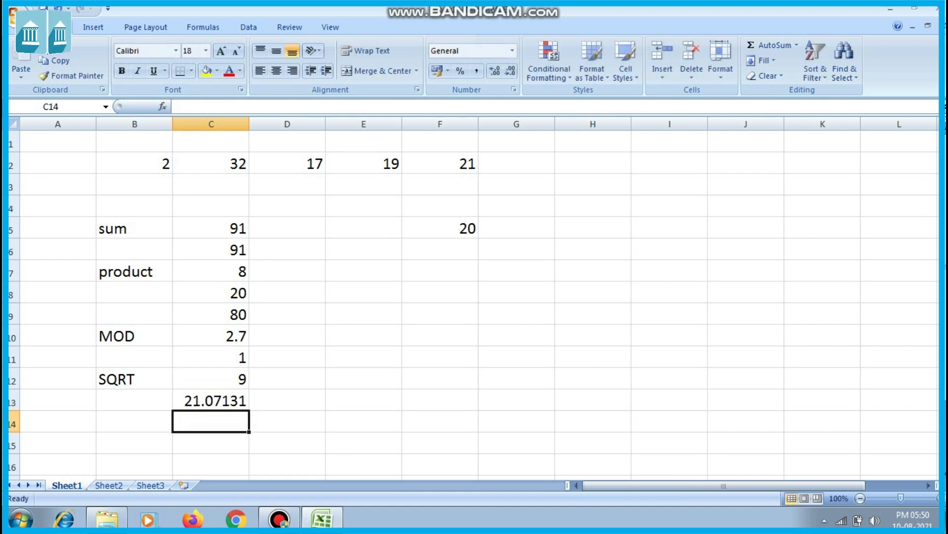
# Edit the formula in C13 to =SQRT(400), using a perfect square.
pyautogui.press('Up')
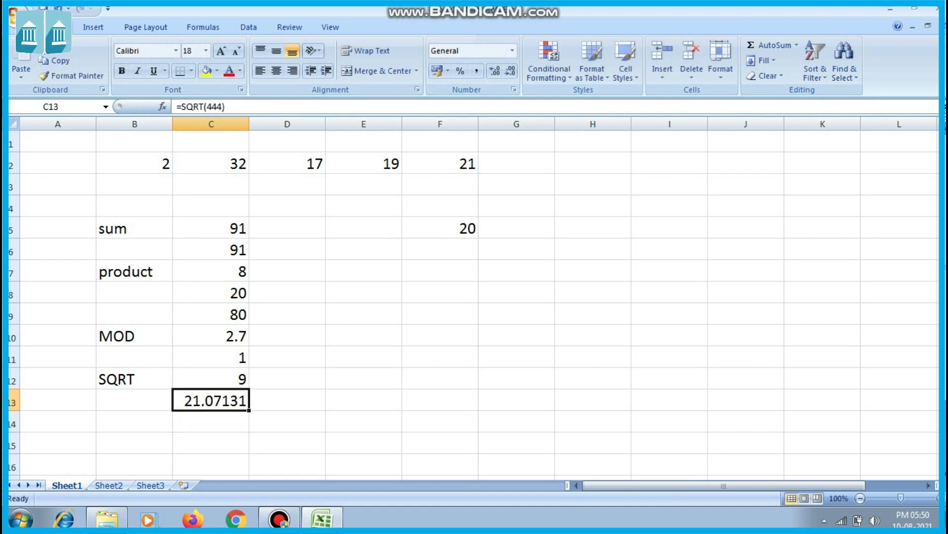
pyautogui.press('F2')
pyautogui.press('BackSpace')
pyautogui.press('BackSpace')
pyautogui.press('BackSpace')
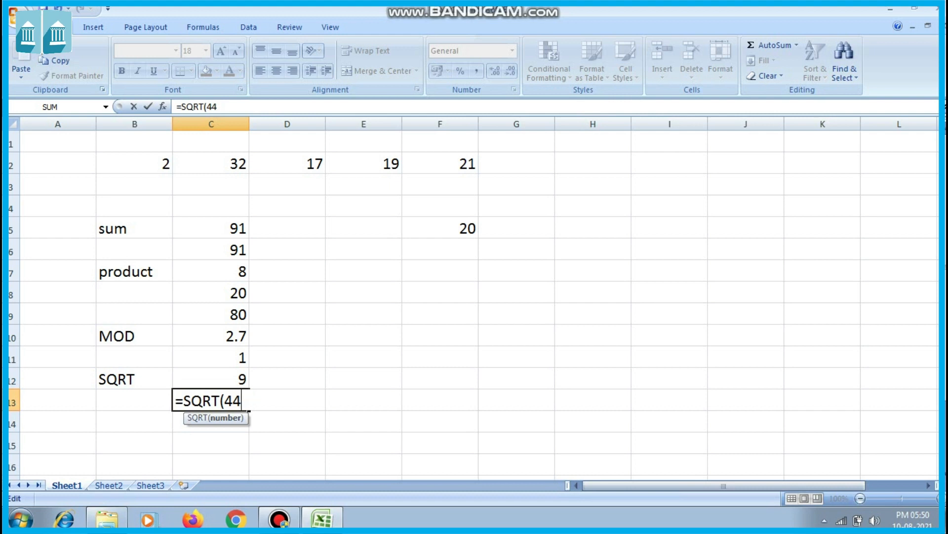
pyautogui.write('00)')
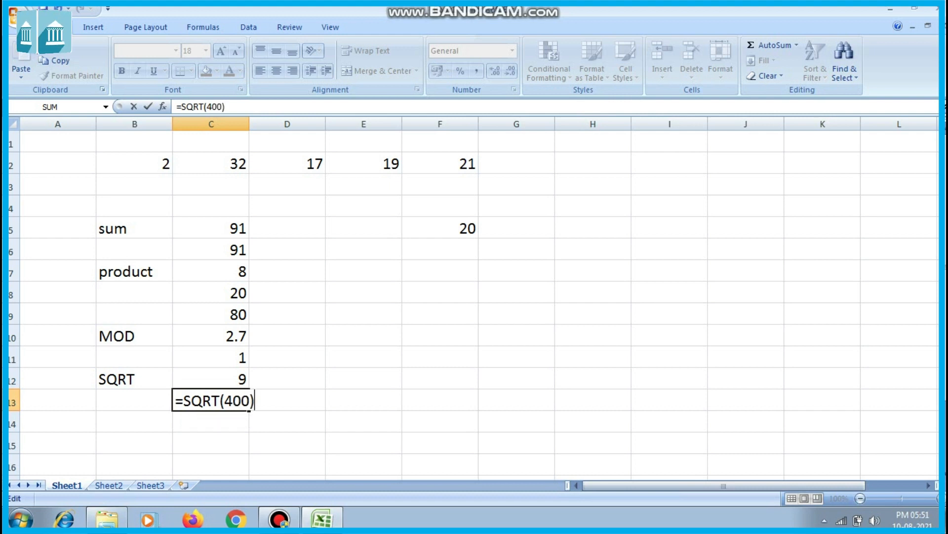
pyautogui.press('Return')
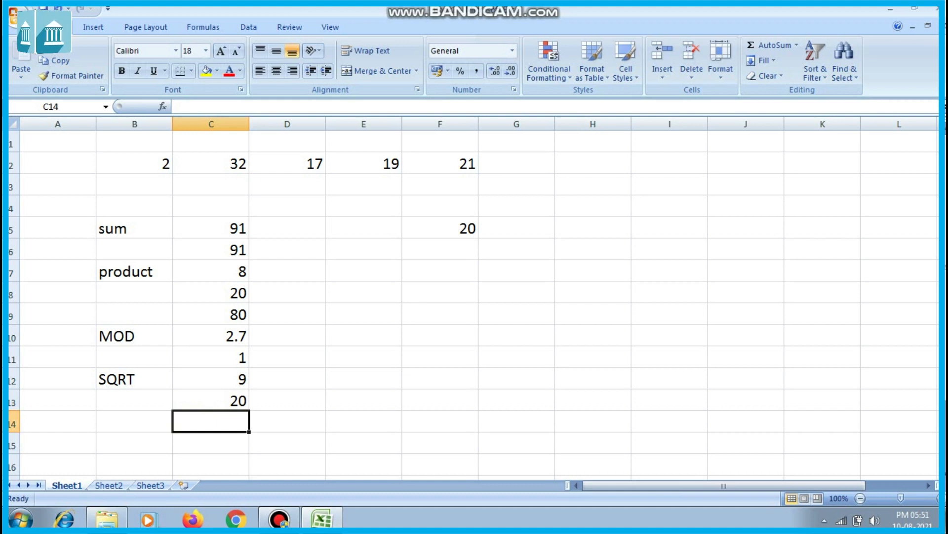
# Enter =20*20 in cell D13 to verify the square root calculated in C13.
pyautogui.press('Right')
pyautogui.press('Up')
pyautogui.press('Up')
pyautogui.press('Down')
pyautogui.press('Left')
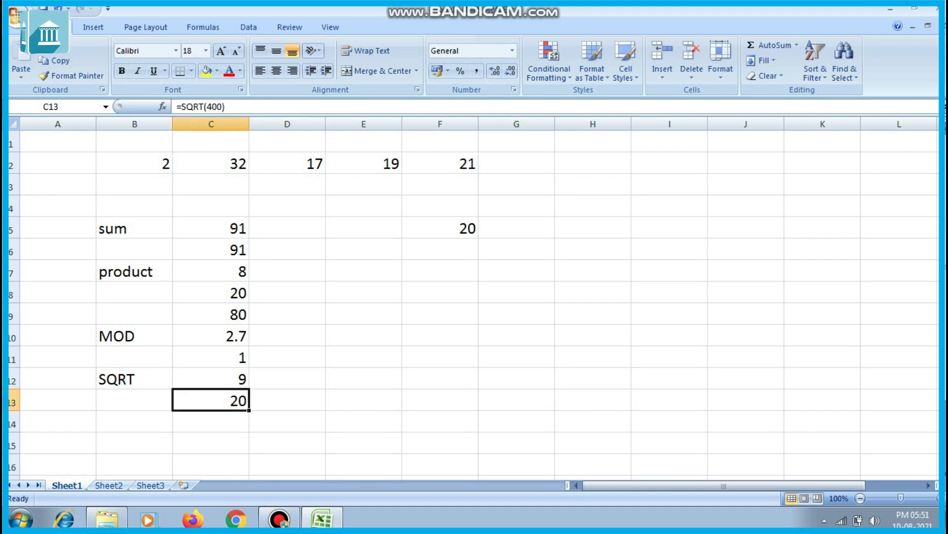
pyautogui.press('Right')
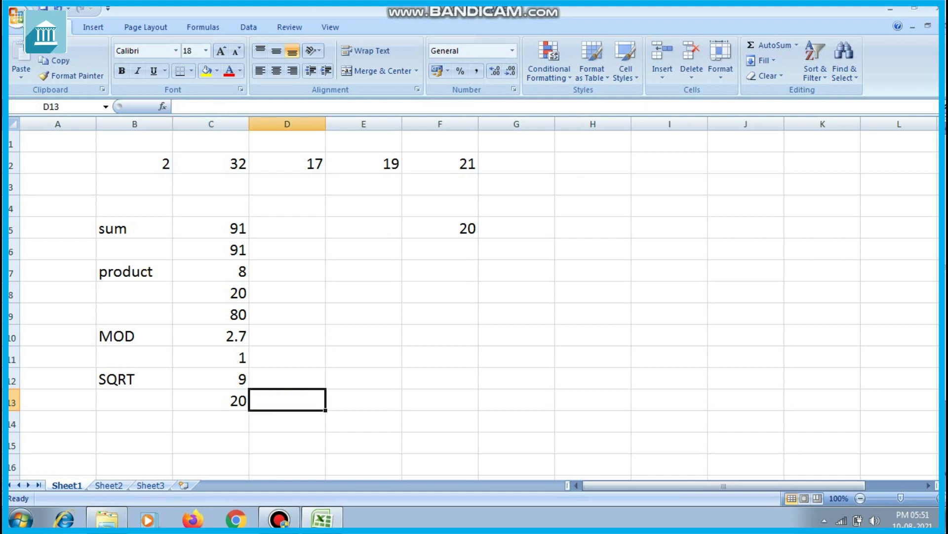
pyautogui.write('=20*20')
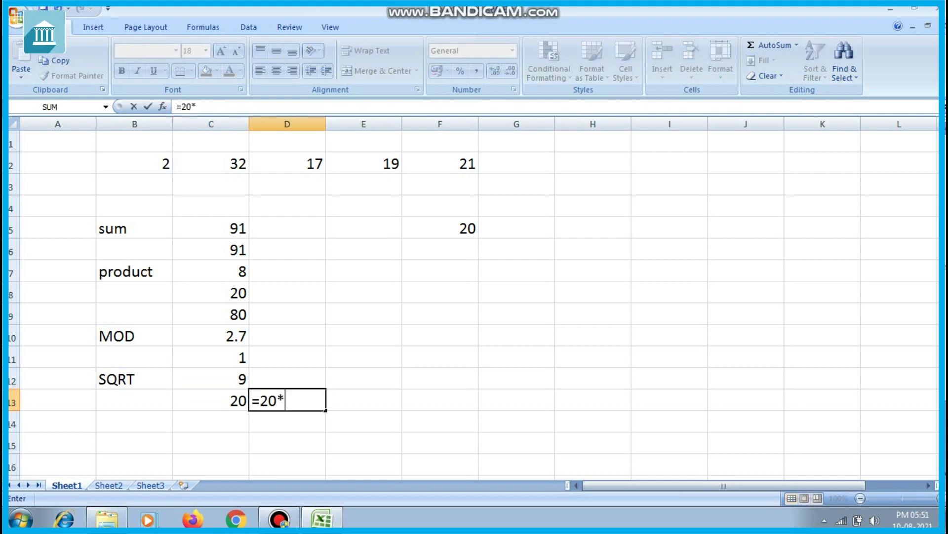
pyautogui.press('Return')
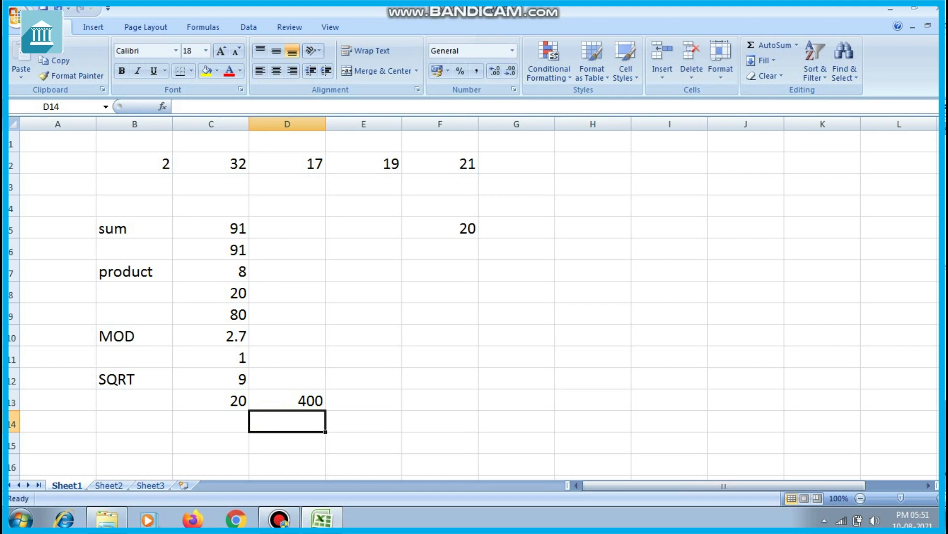
# Compare C13 with the check in D13, and clear the multiplication from D13.
pyautogui.press('Up')
pyautogui.press('Left')
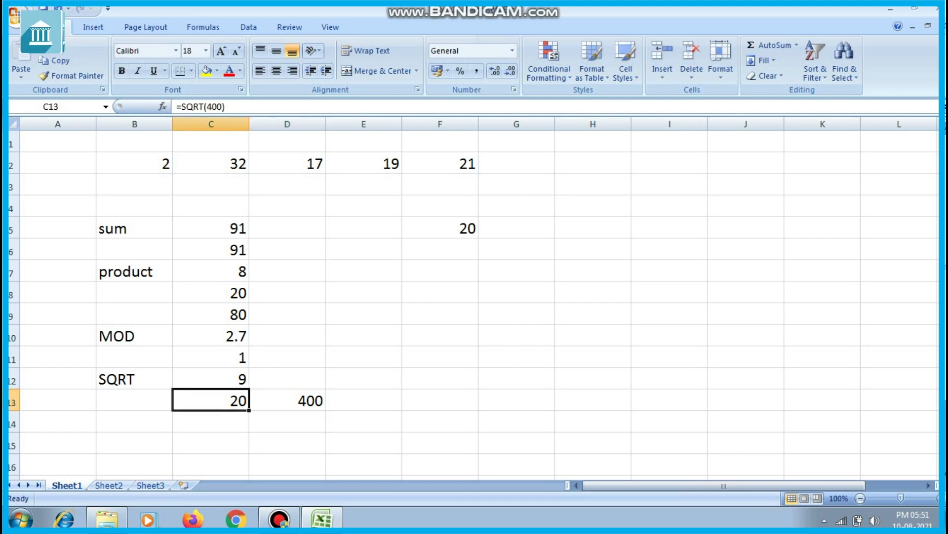
pyautogui.press('Right')
pyautogui.press('Left')
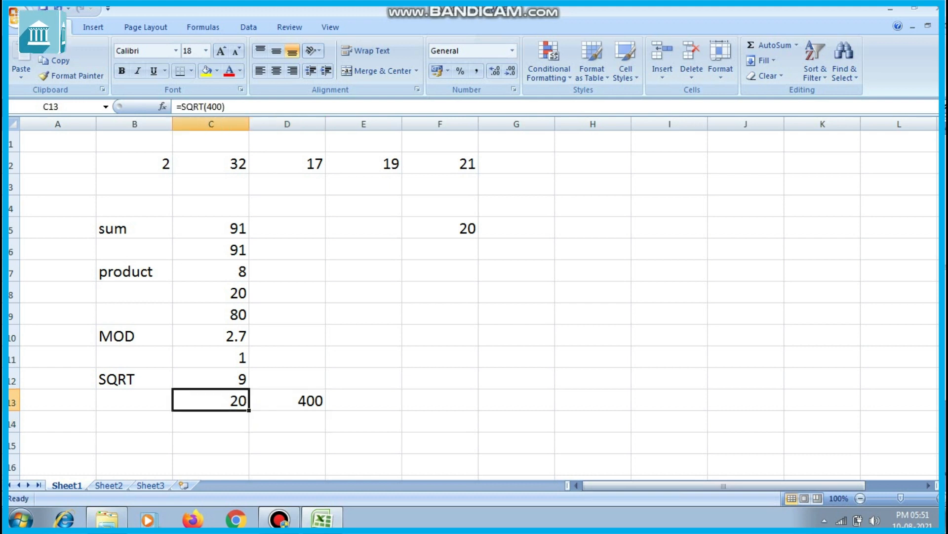
pyautogui.press('Right')
pyautogui.press('Delete')
# Change the formula in C13 to =SQRT(1000) to find the square root of a number that is not a perfect square.
pyautogui.press('Down')
pyautogui.press('Left')
pyautogui.press('Up')
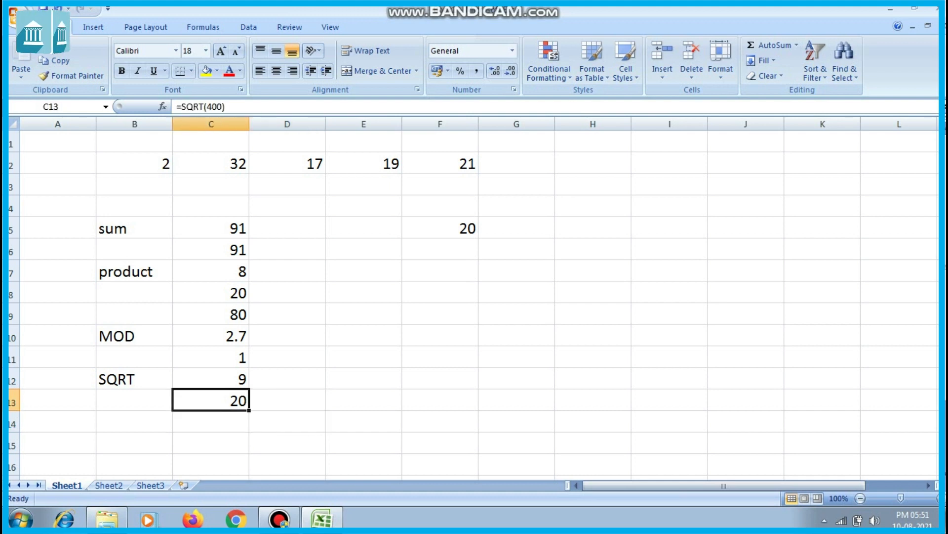
pyautogui.press('F2')
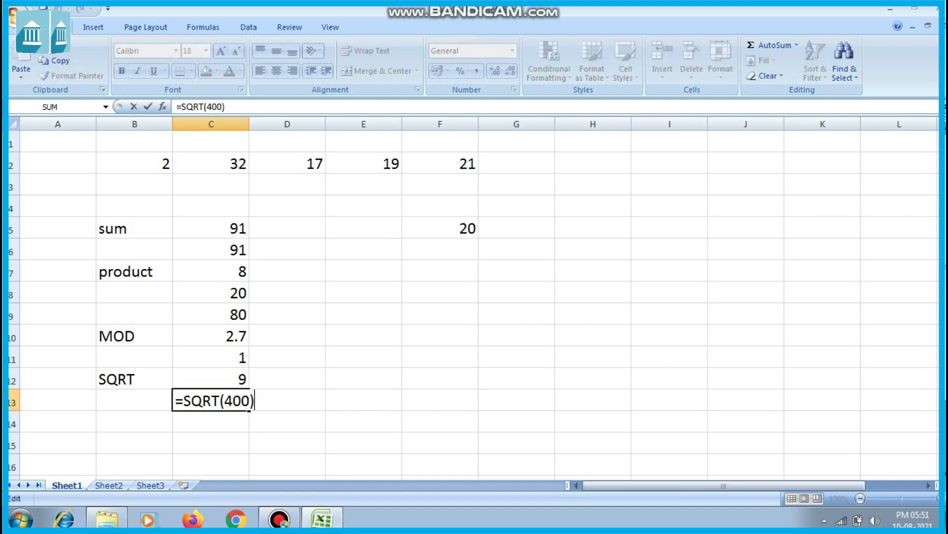
pyautogui.press('Left')
pyautogui.press('BackSpace')
pyautogui.press('BackSpace')
pyautogui.press('BackSpace')
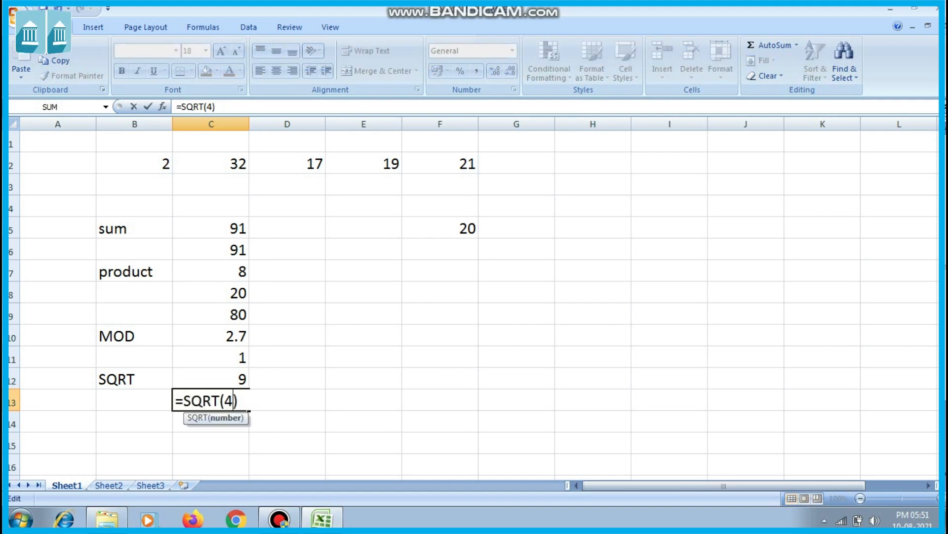
pyautogui.write('1000')
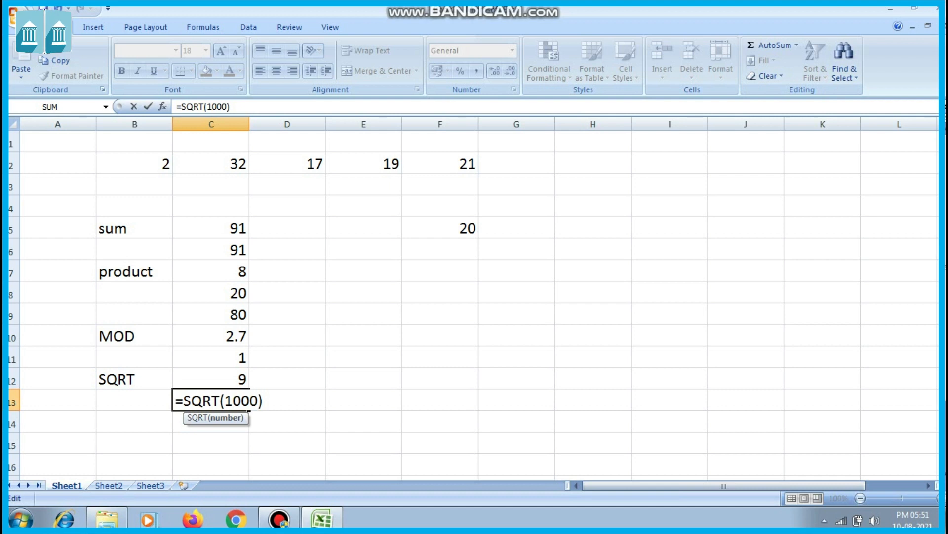
pyautogui.press('Right')
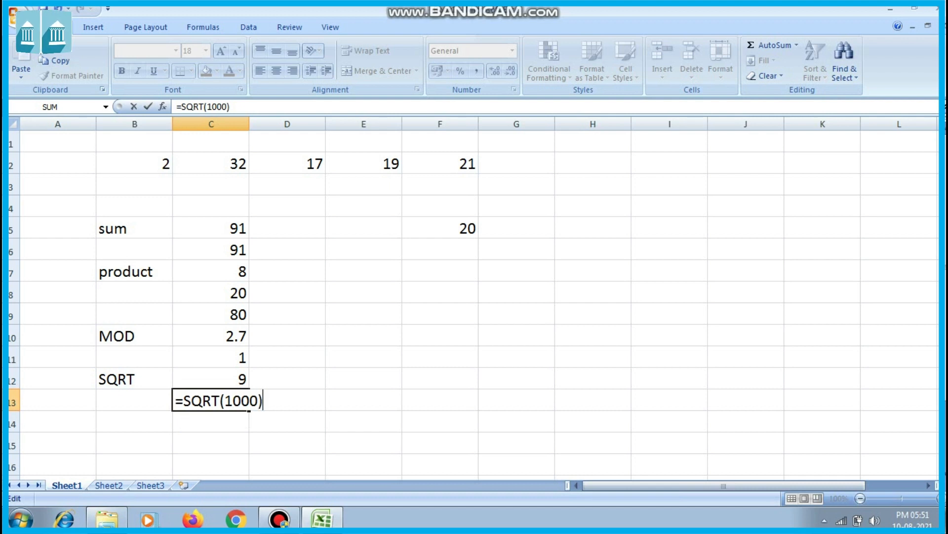
pyautogui.press('Return')
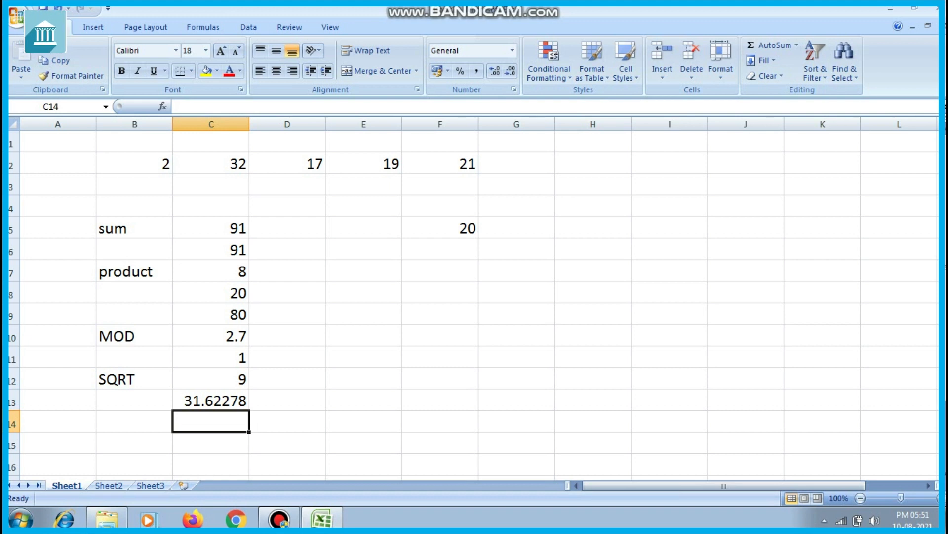
# Add the label INT in cell E7 to start a section for the integer function.
pyautogui.press('Right')
pyautogui.press('Right')
pyautogui.press('Up')
pyautogui.press('Up')
pyautogui.press('Up')
pyautogui.press('Up')
pyautogui.press('Up')
pyautogui.press('Up')
pyautogui.press('Up')
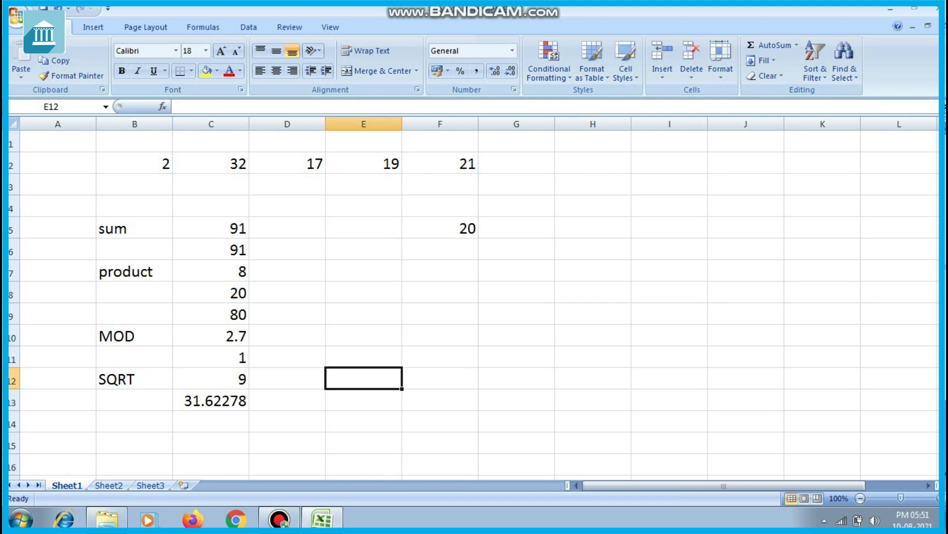
pyautogui.write('INT')
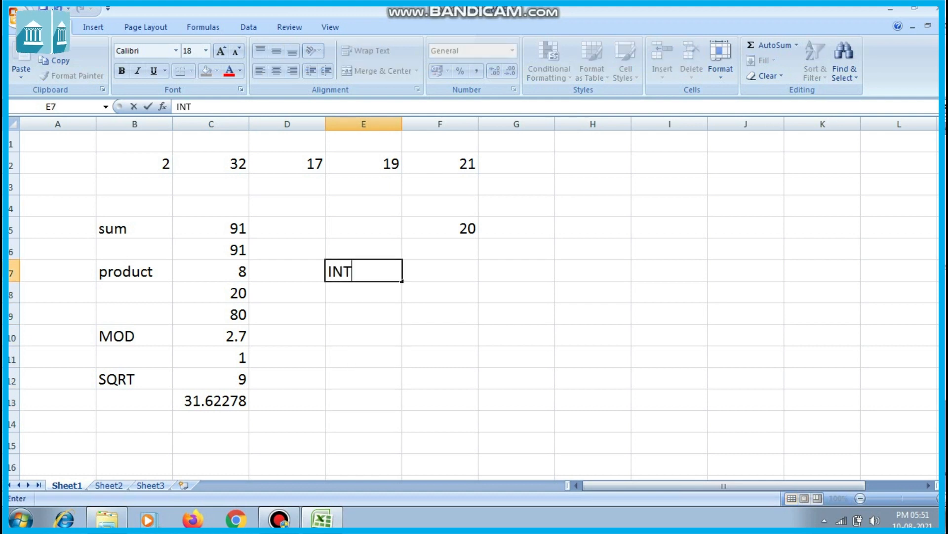
# Enter the formula =INT(14.25) in F7, beside the INT label.
pyautogui.press('Right')
pyautogui.write('=')
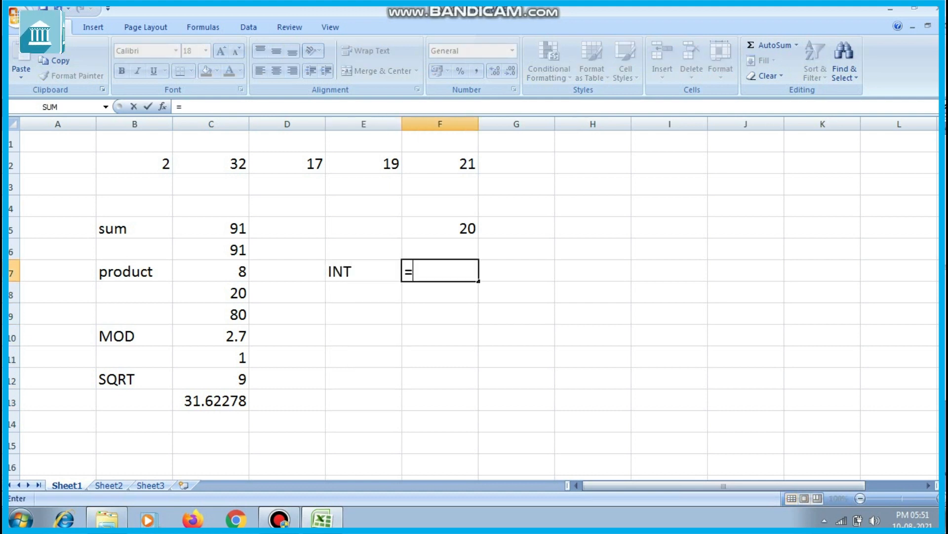
pyautogui.write('INT(')
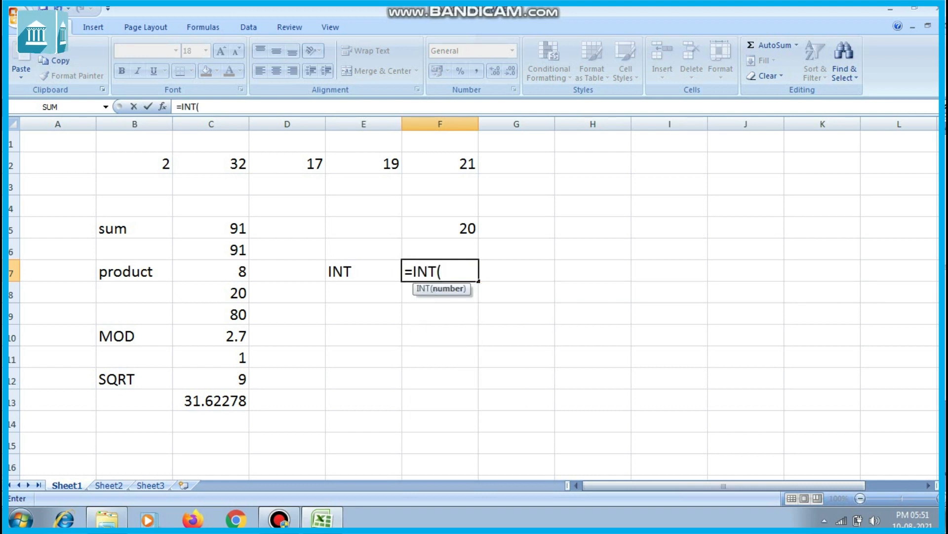
pyautogui.write('14.')
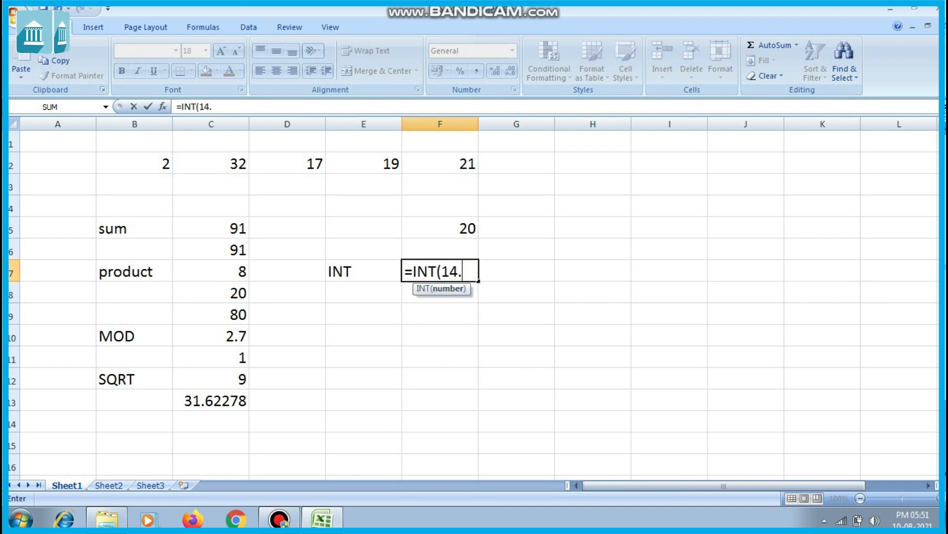
pyautogui.write('25)')
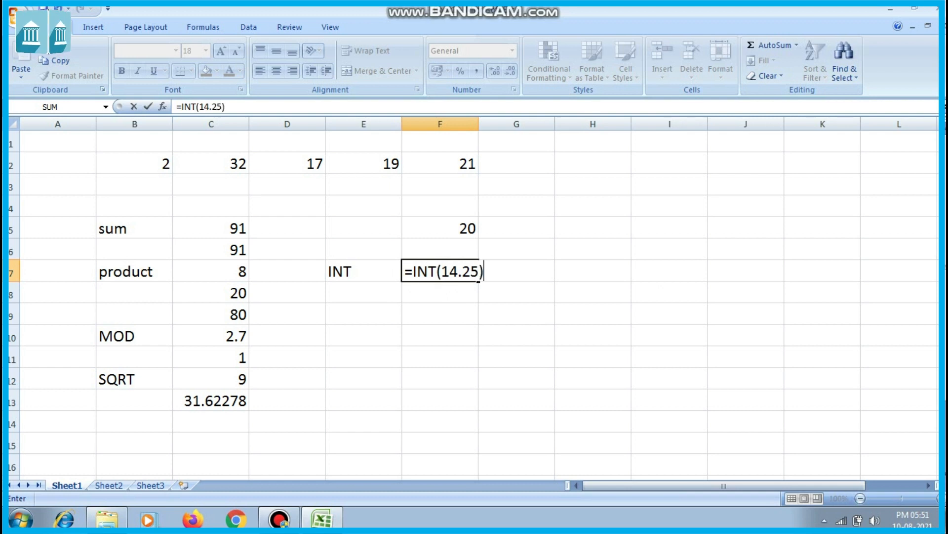
pyautogui.press('Return')
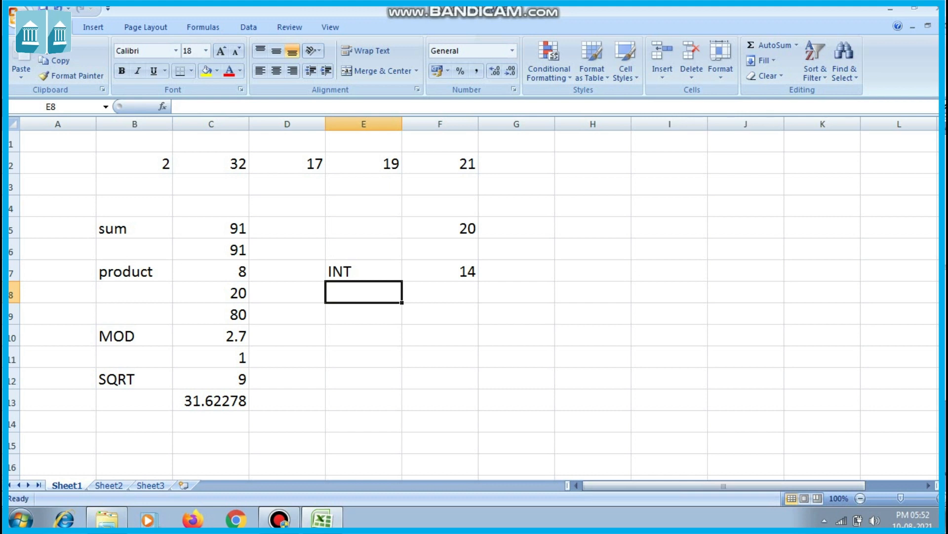
# Enter the formula =INT(14.75) in F8, below the first INT example, to test a larger decimal part.
pyautogui.press('Tab')
pyautogui.write('=')
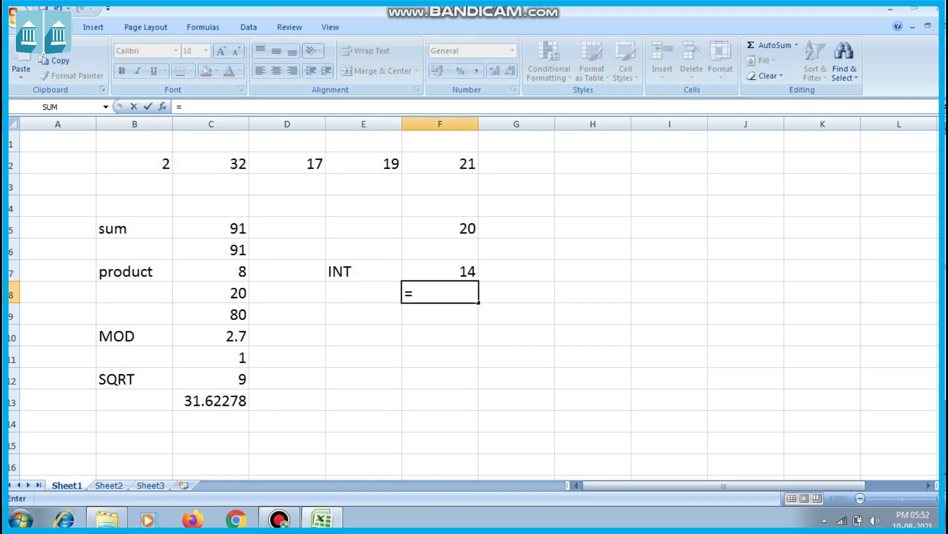
pyautogui.write('INT')
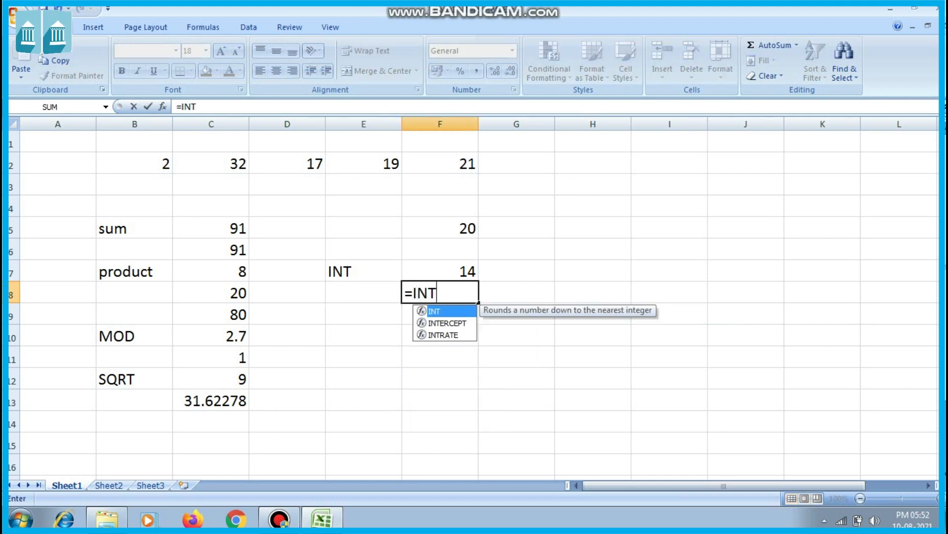
pyautogui.write('(14.75')
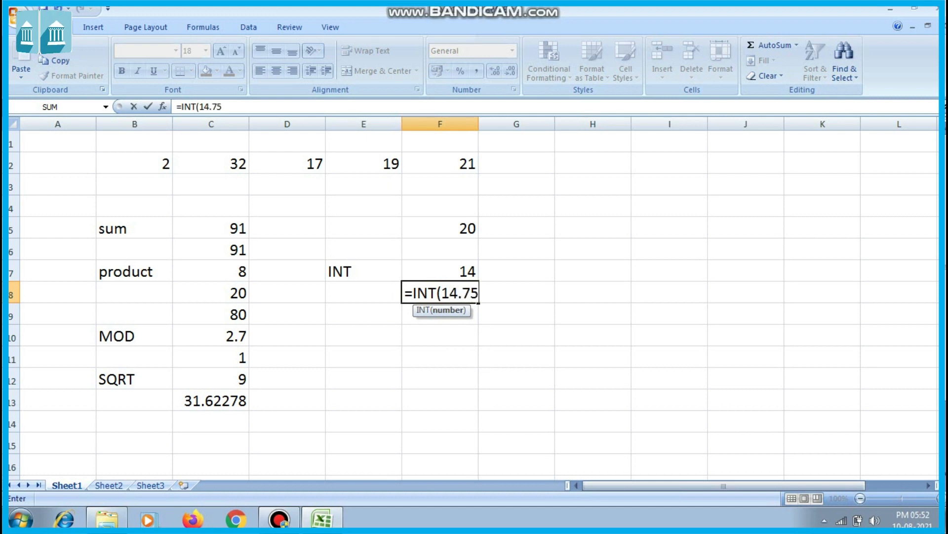
pyautogui.write(')')
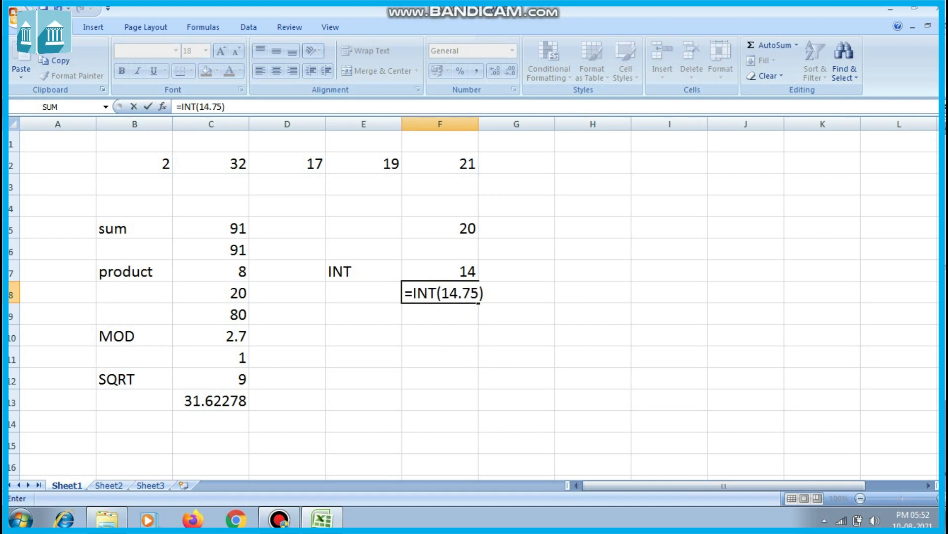
# Change the second INT example in F8 to =INT(14.95).
pyautogui.press('Return')
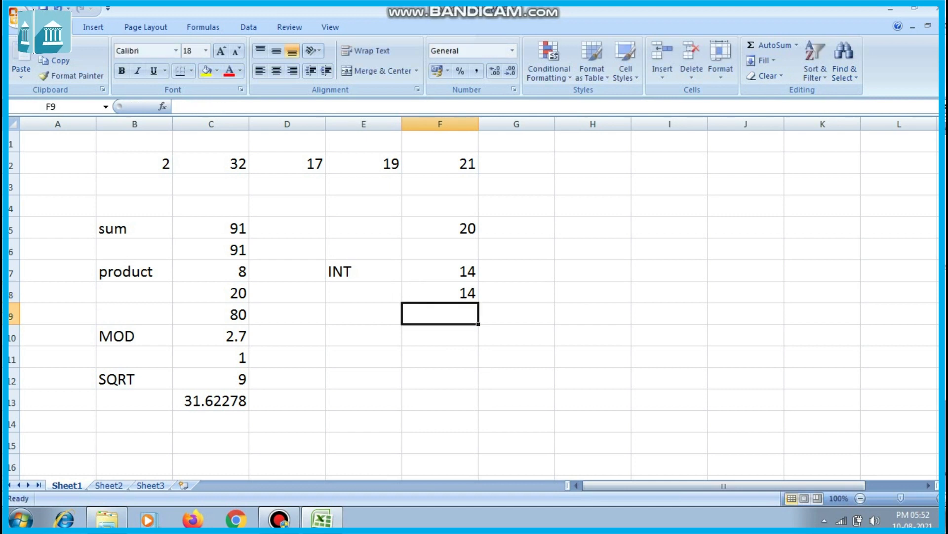
pyautogui.click(439, 293)
pyautogui.press('F2')
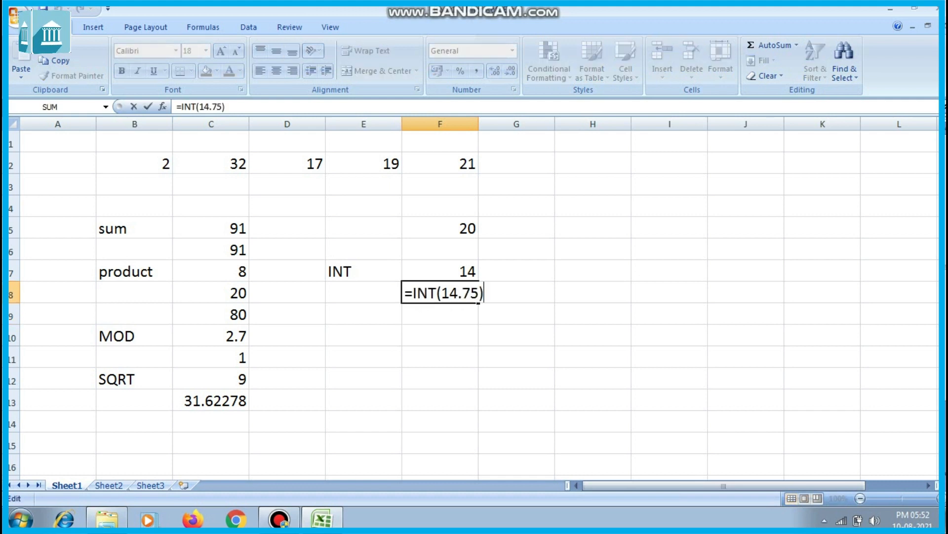
pyautogui.press('BackSpace')
pyautogui.press('BackSpace')
pyautogui.press('BackSpace')
pyautogui.press('BackSpace')
pyautogui.write('.8')
pyautogui.press('BackSpace')
pyautogui.write('95)')
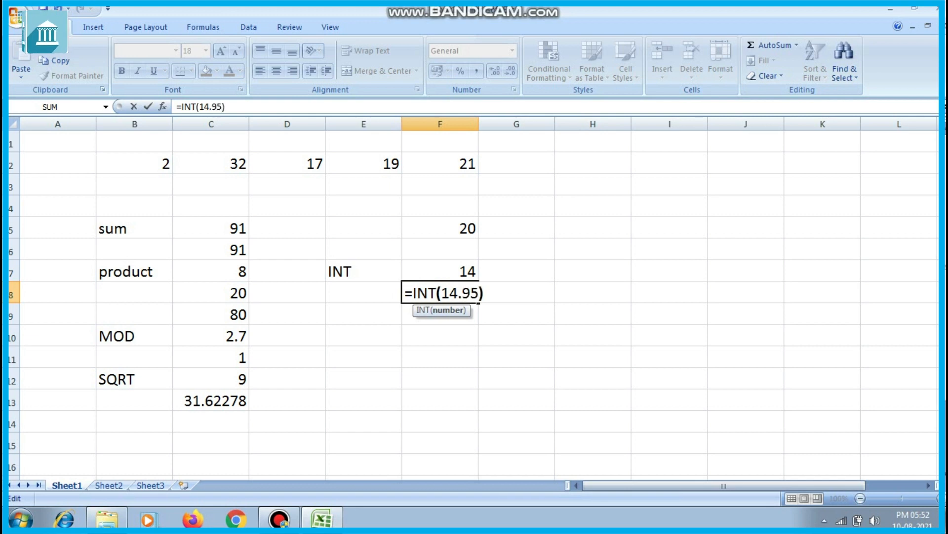
pyautogui.press('Return')
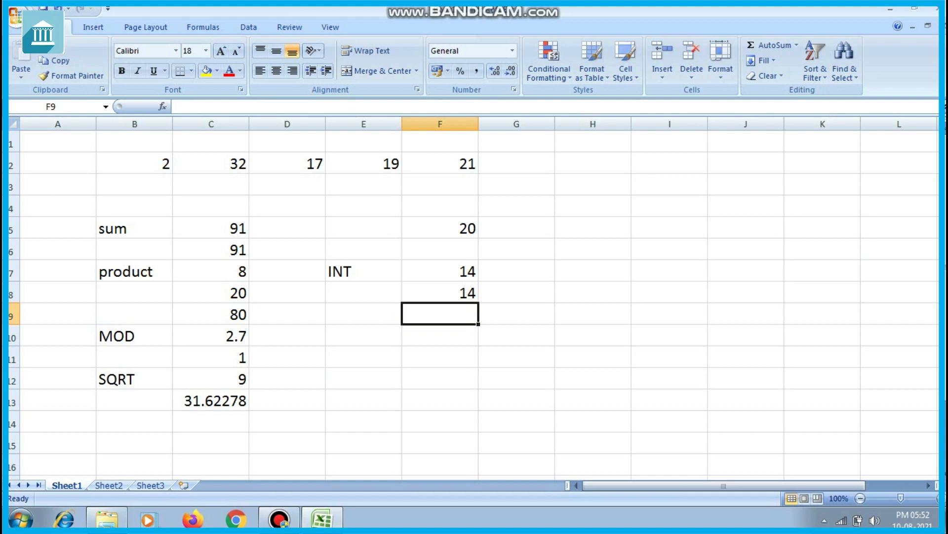
# Add two more INT examples: =INT(3.5) in F9 and =INT(13.99) in F10.
pyautogui.write('=INT')
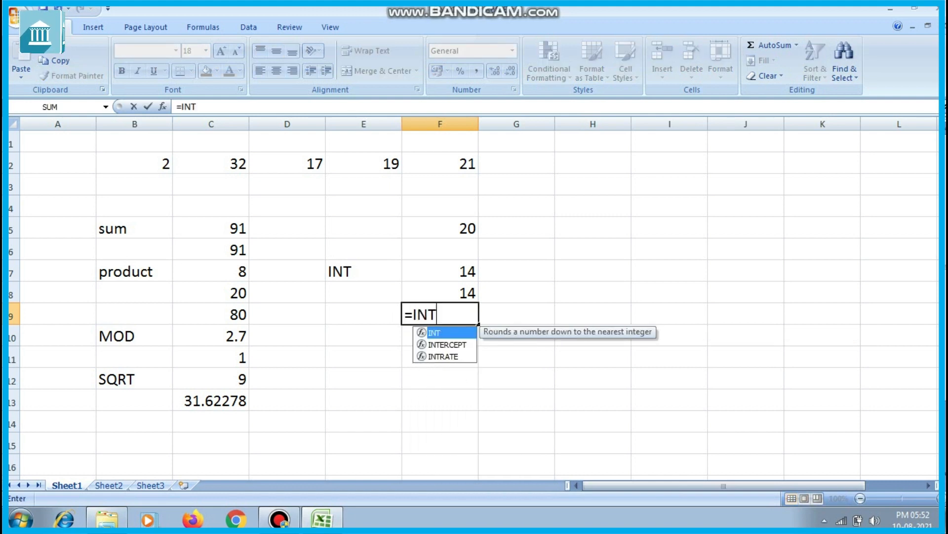
pyautogui.write('(3.')
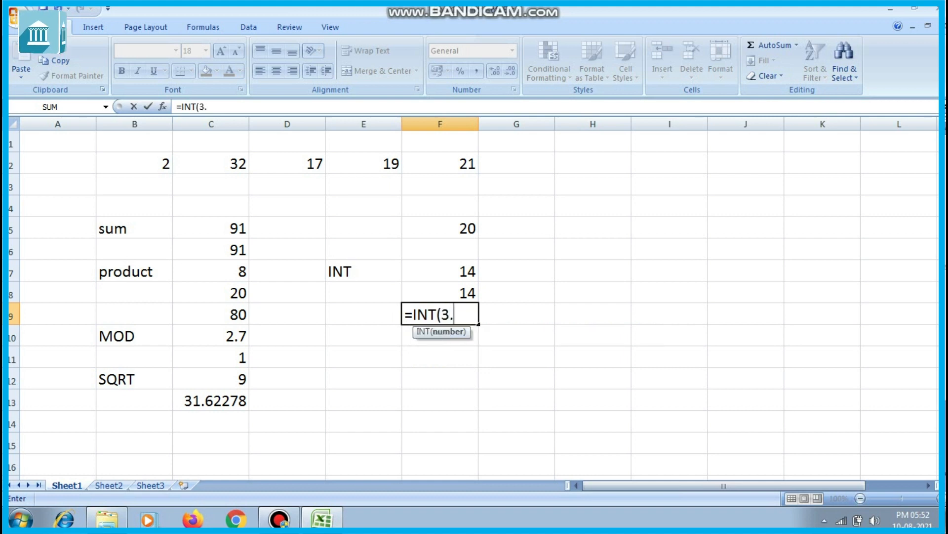
pyautogui.write('5)')
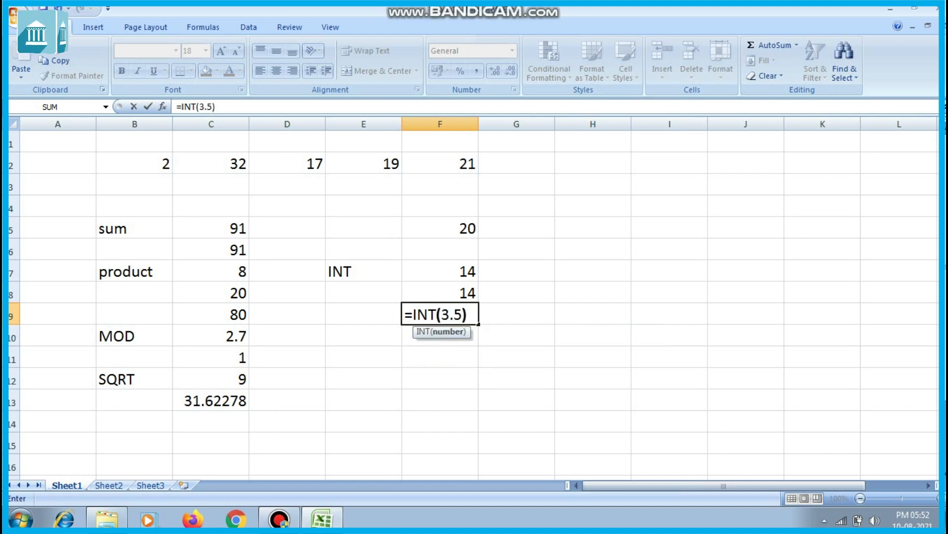
pyautogui.press('Return')
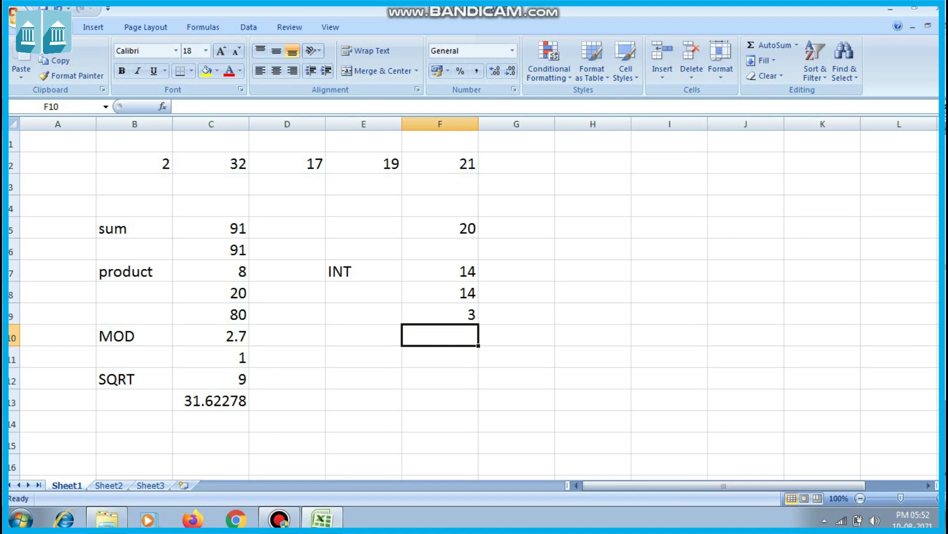
pyautogui.write('=')
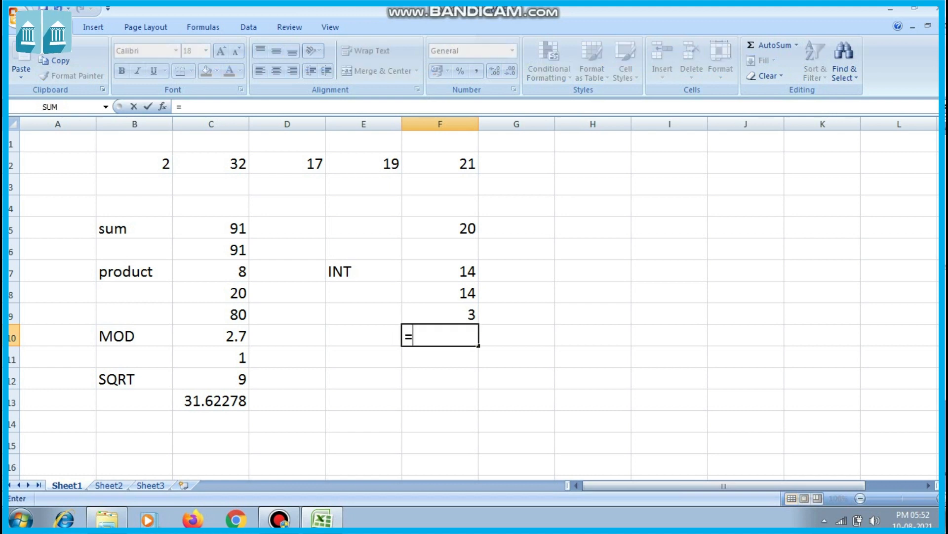
pyautogui.write('INT(')
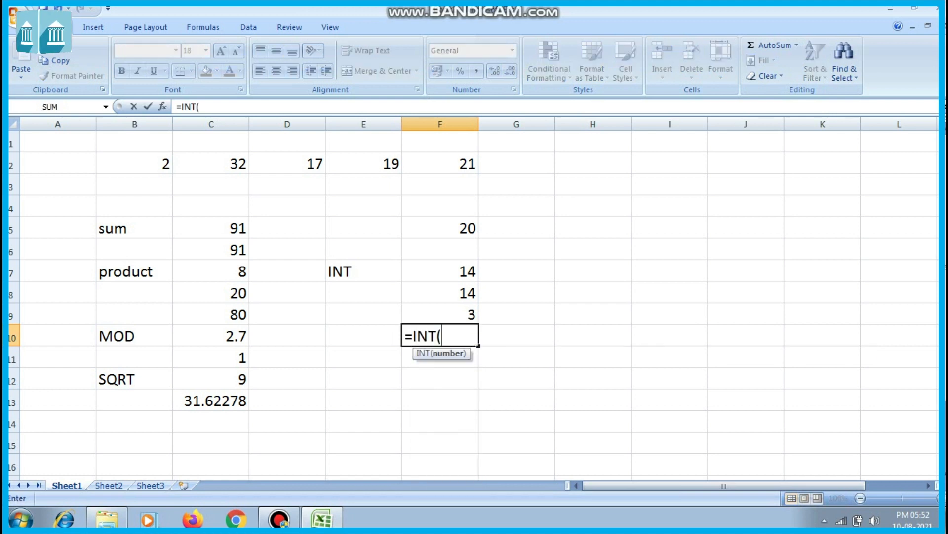
pyautogui.write('13.99)')
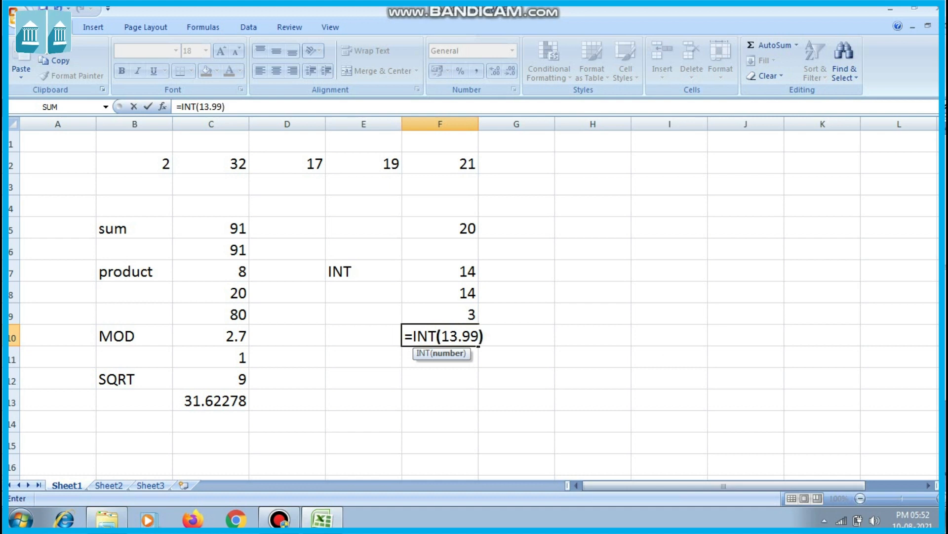
pyautogui.press('Return')
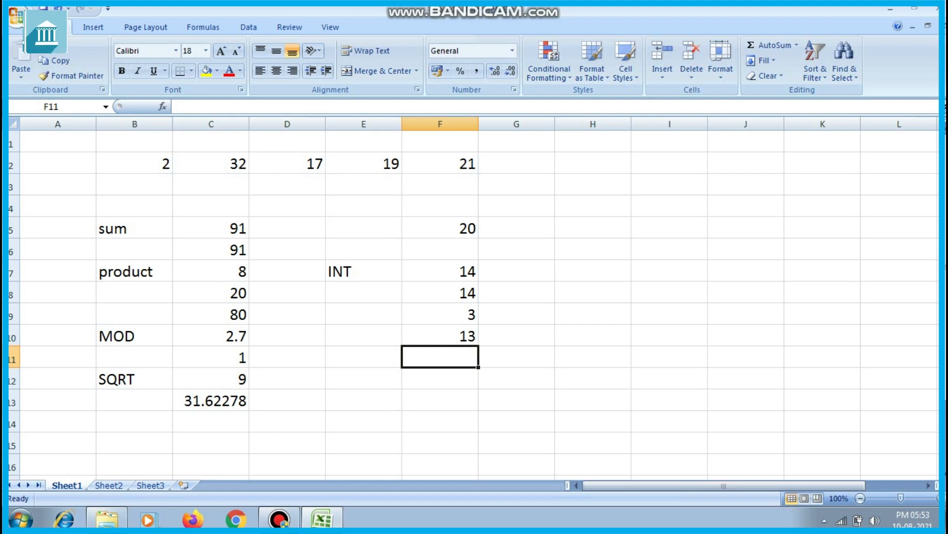
# Label cell E11 POWER and enter the repeated multiplication =5*5*5 in F11.
pyautogui.press('Left')
pyautogui.write('POWER')
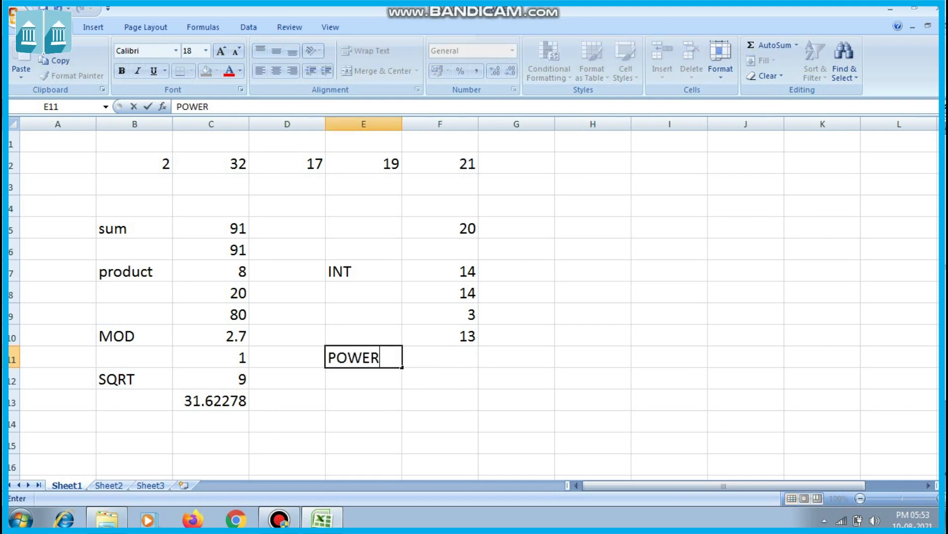
pyautogui.press('Tab')
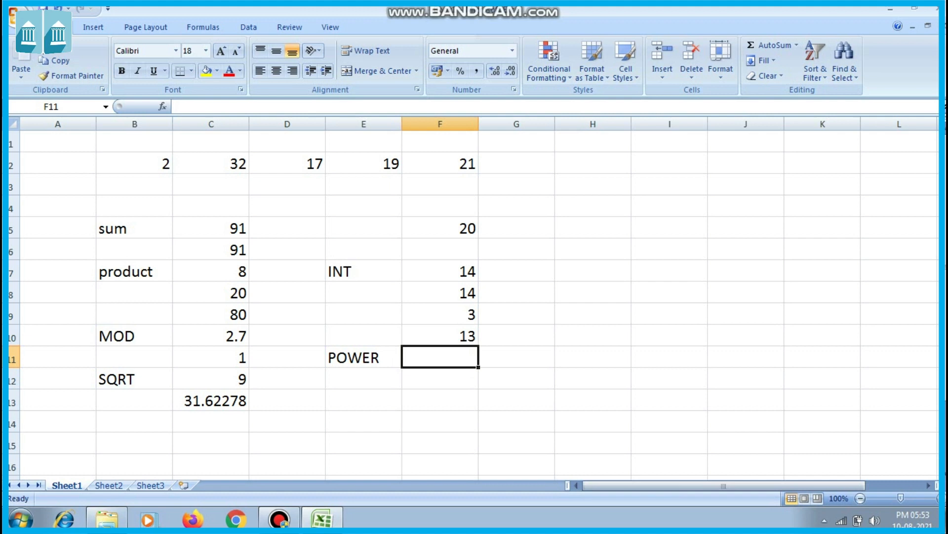
pyautogui.doubleClick(440, 357)
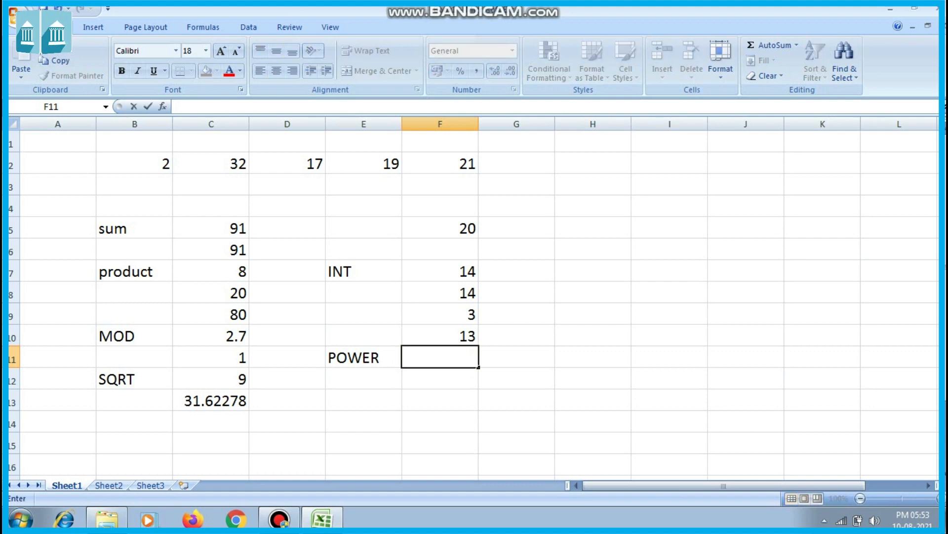
pyautogui.write('=5*5*5')
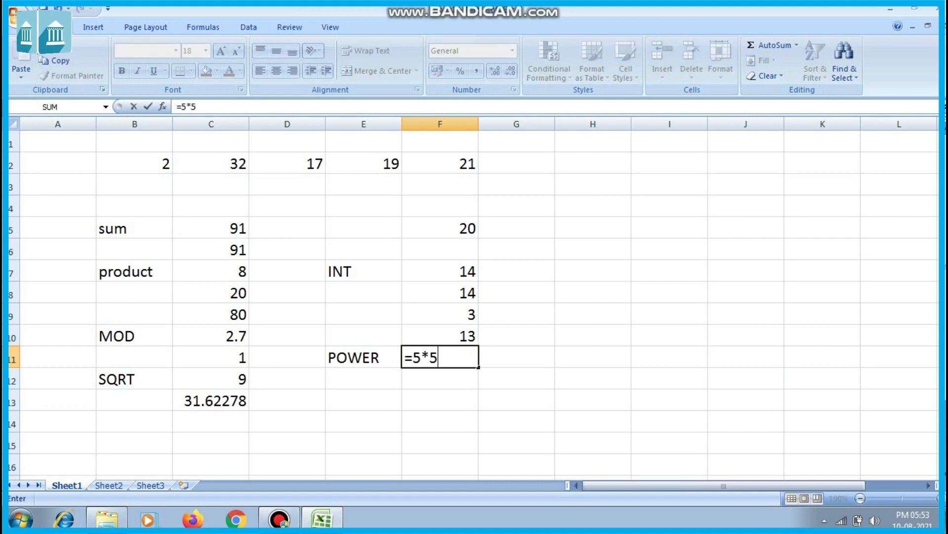
pyautogui.press('Return')
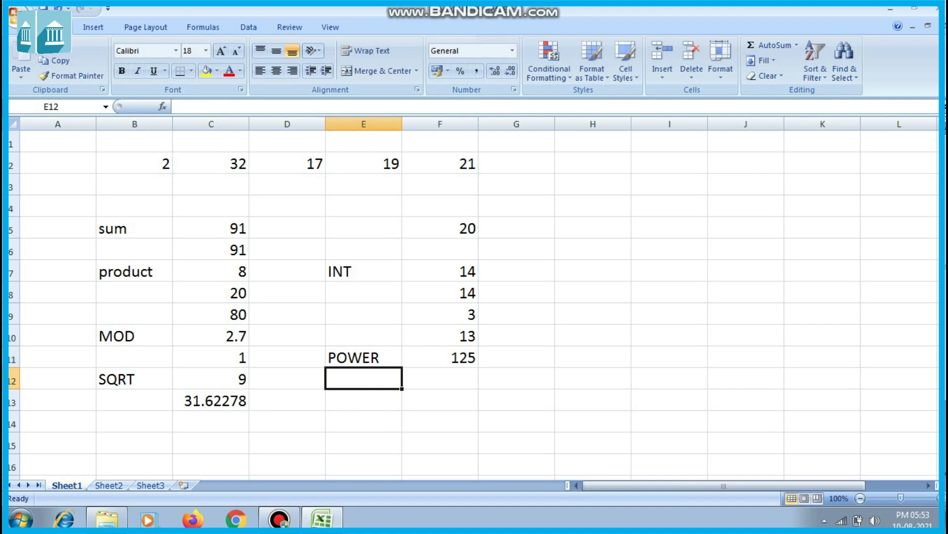
# Enter =POWER(5,2) in F12, below the multiplication formula.
pyautogui.press('Up')
pyautogui.press('Right')
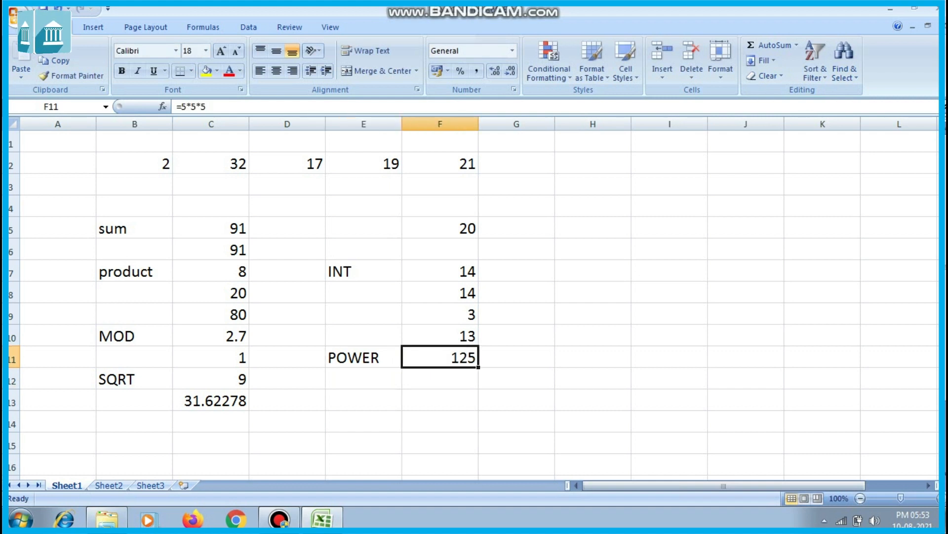
pyautogui.press('Down')
pyautogui.write('=')
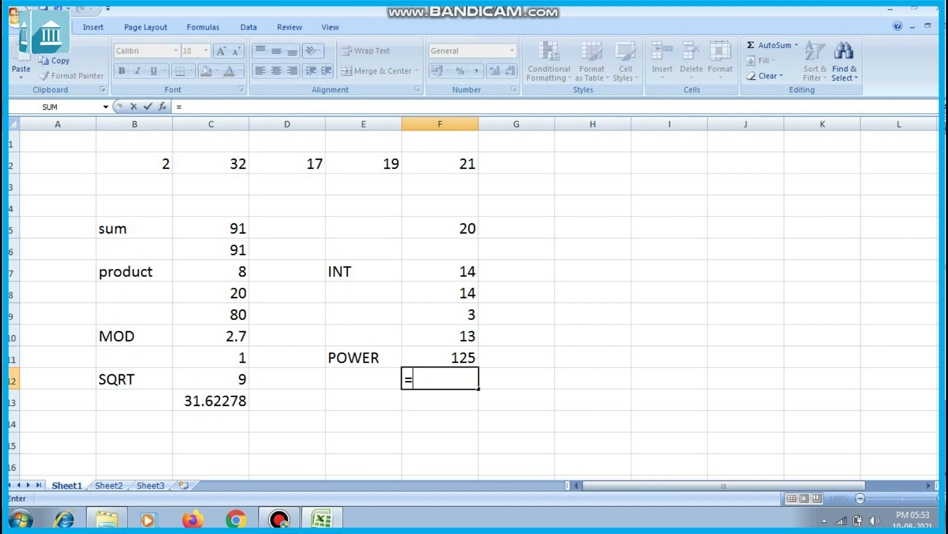
pyautogui.write('POWER')
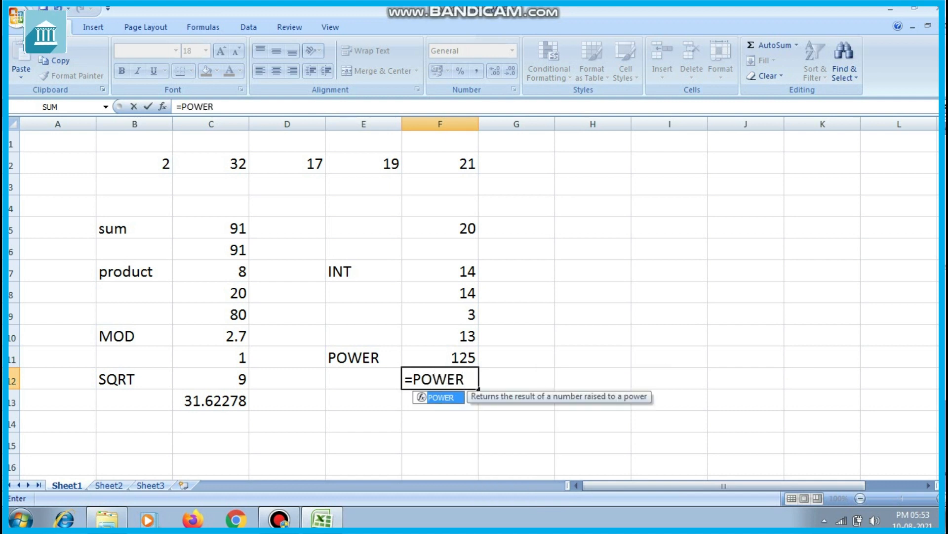
pyautogui.write('(5,3')
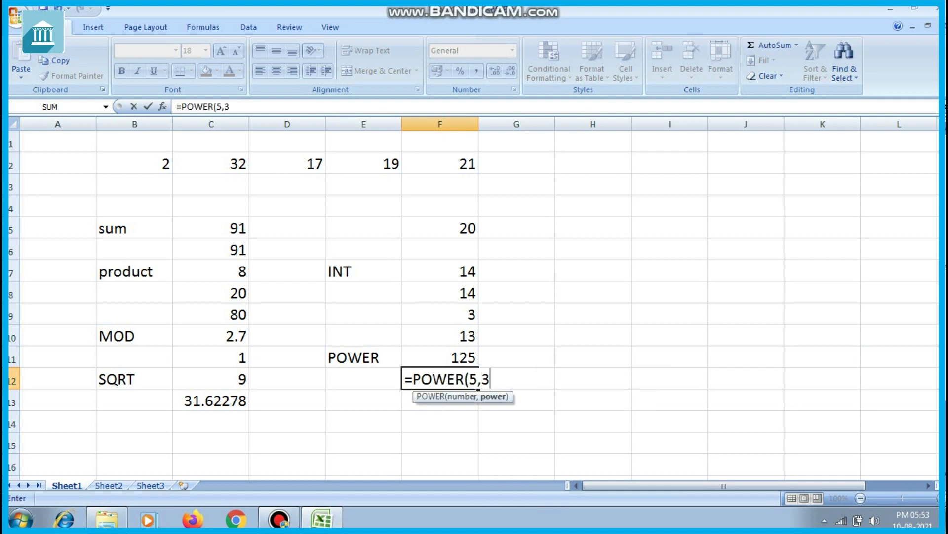
pyautogui.press('BackSpace')
pyautogui.press('BackSpace')
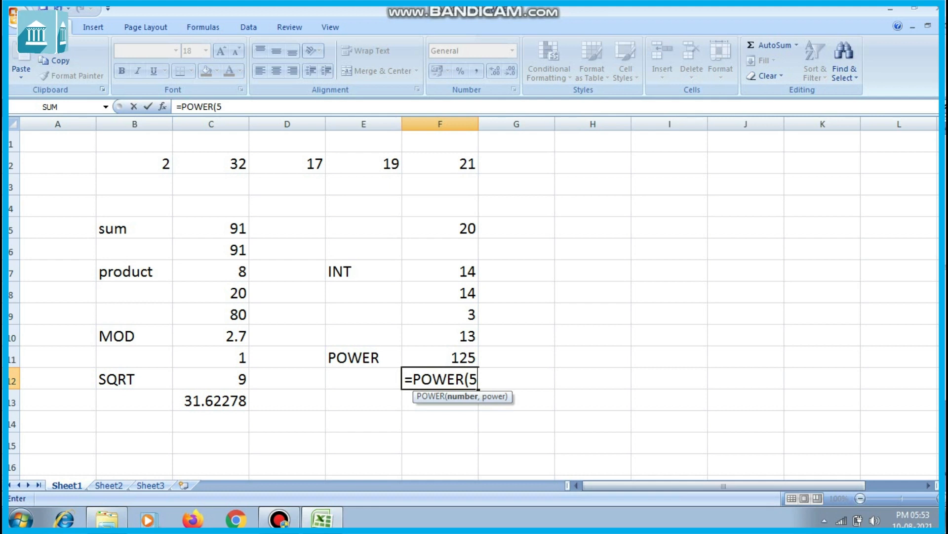
pyautogui.write(',2')
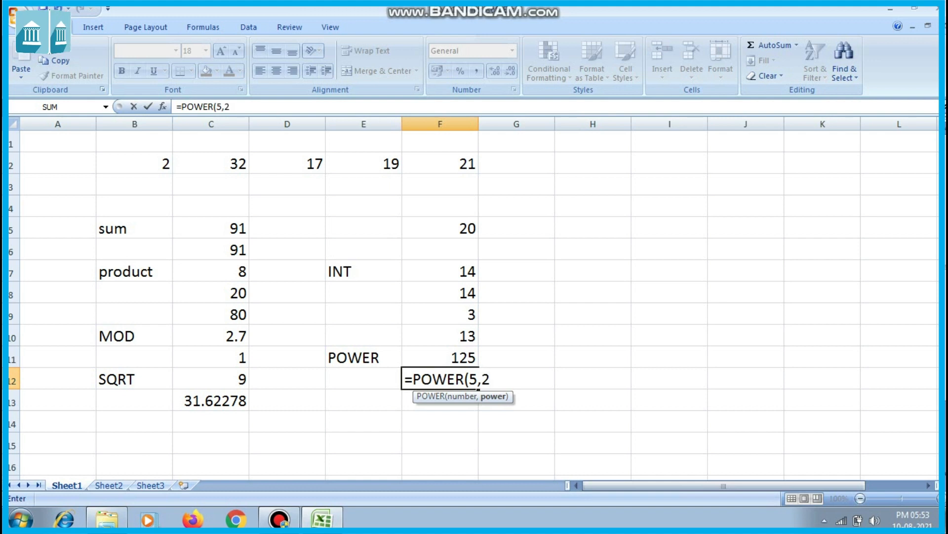
pyautogui.write(')')
pyautogui.press('Return')
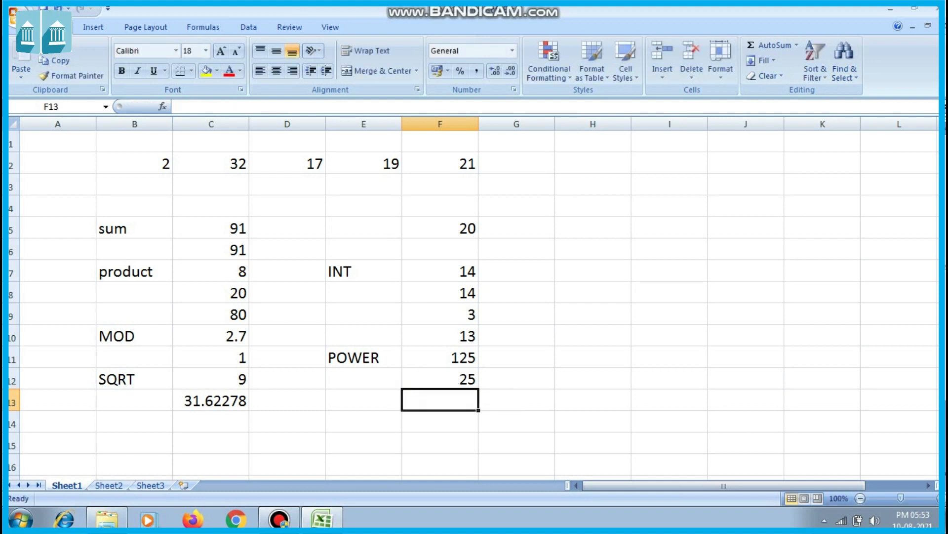
# Enter =POWER(25,3) in F13 to raise 25 to the third power.
pyautogui.write('=POW')
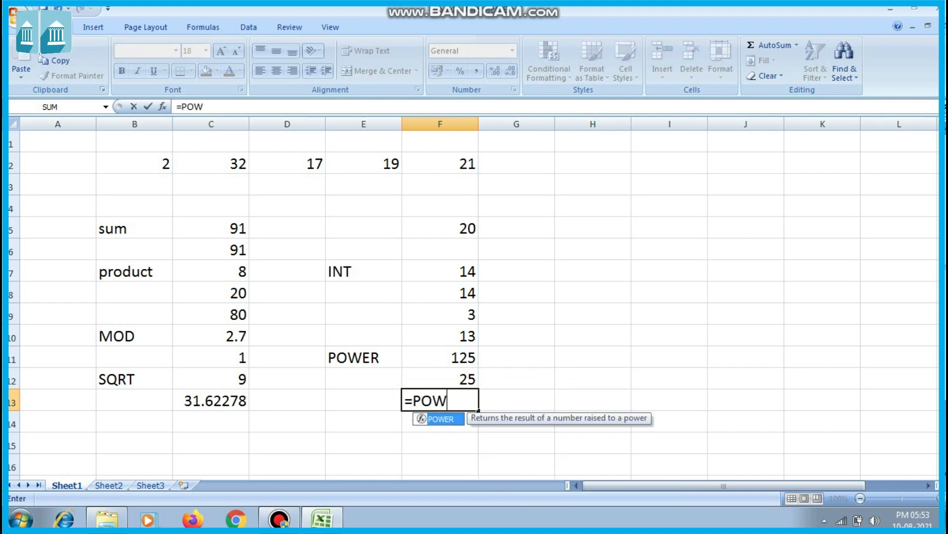
pyautogui.write('ER(25,2')
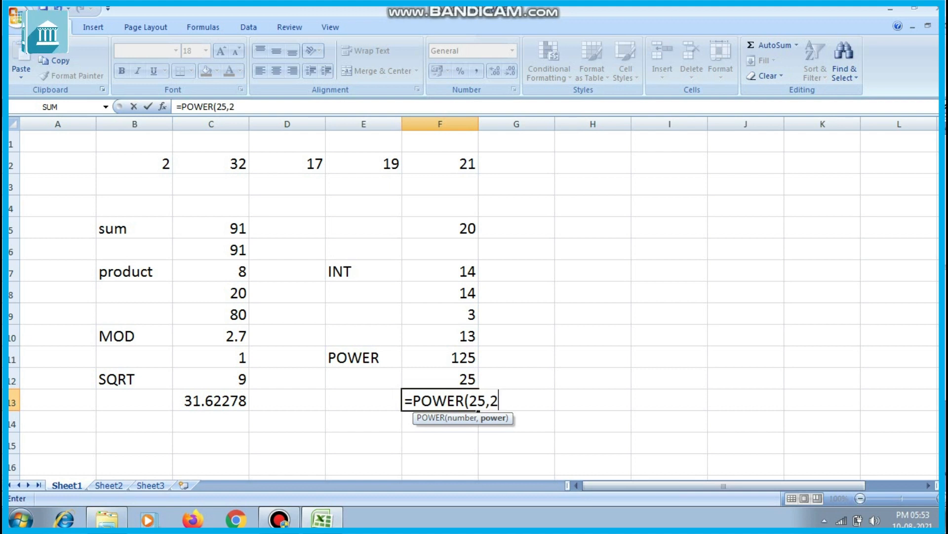
pyautogui.press('BackSpace')
pyautogui.write('3')
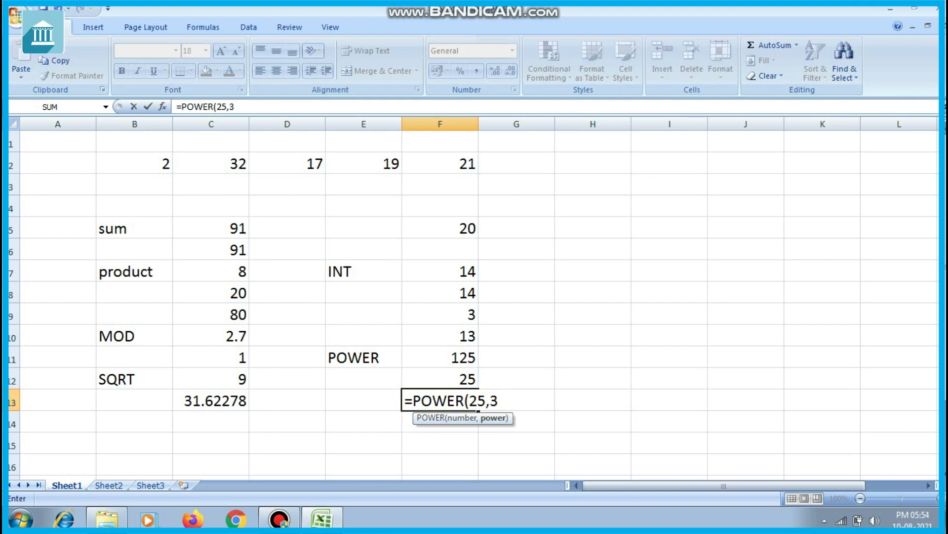
pyautogui.write(')')
pyautogui.press('Return')
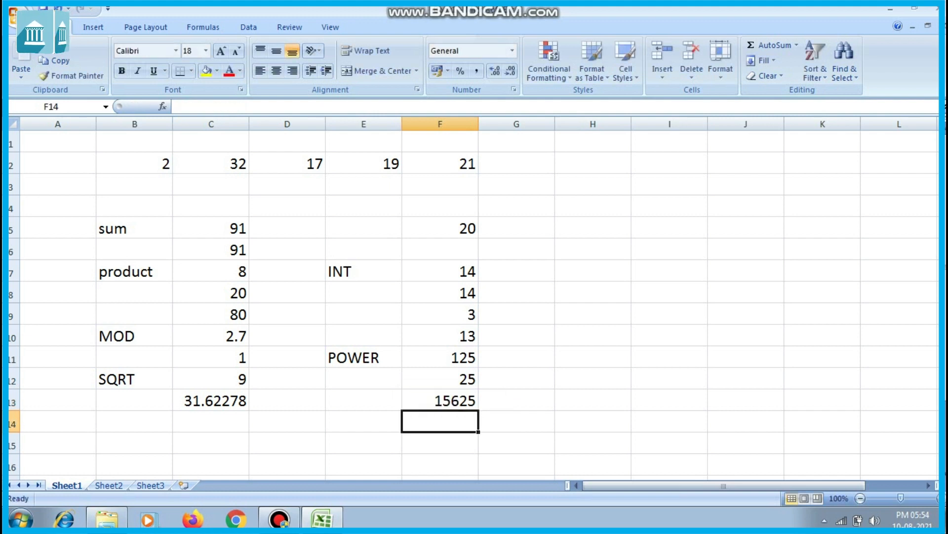
# Enter =POWER(5,3) in F14 to raise 5 to the third power.
pyautogui.write('=POWE')
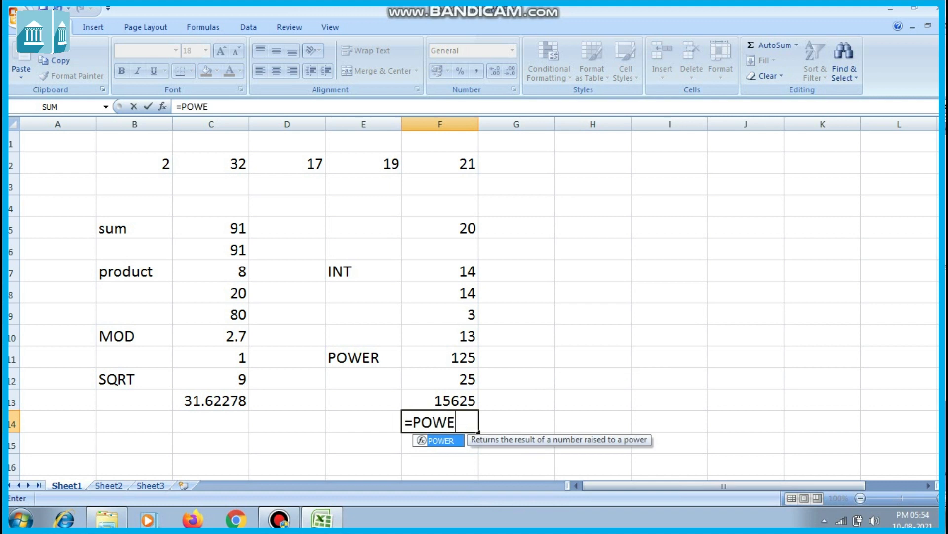
pyautogui.write('R(5,')
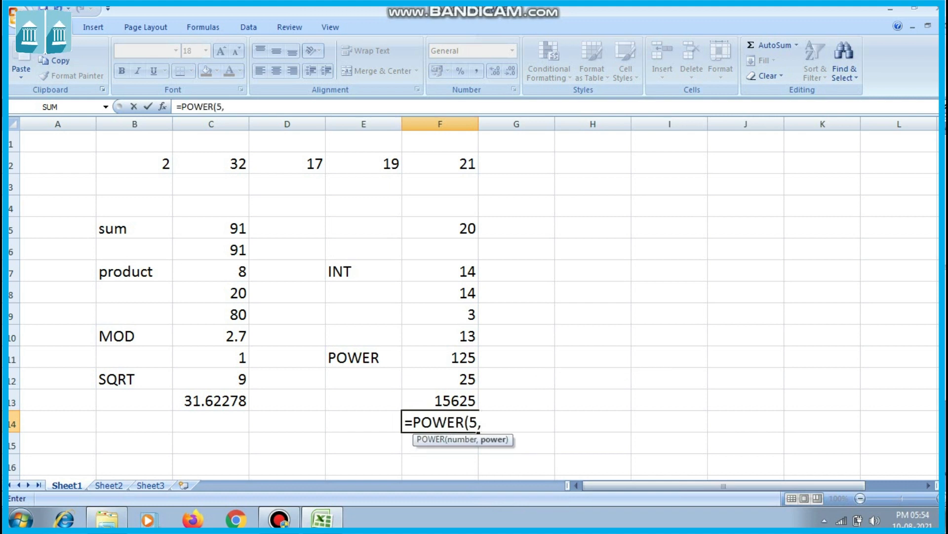
pyautogui.write('3')
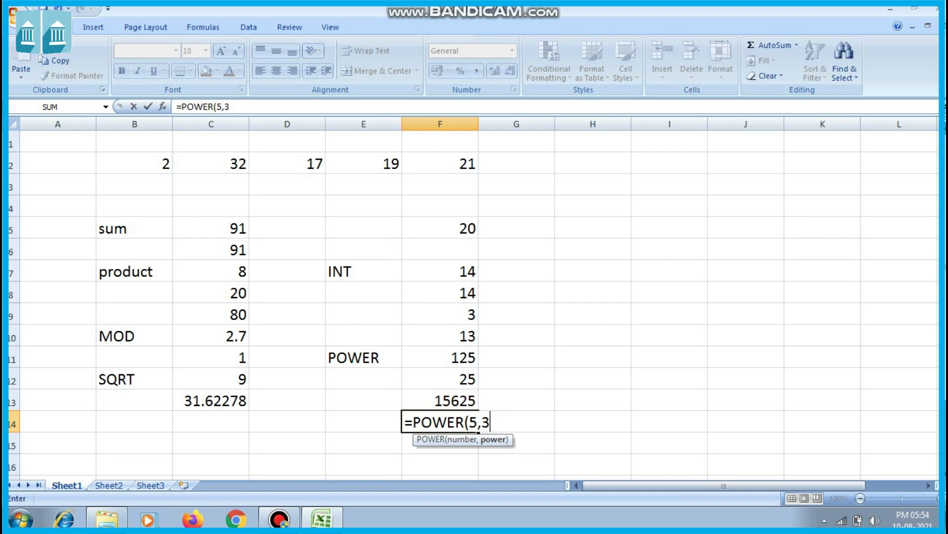
pyautogui.write(')')
pyautogui.press('Return')
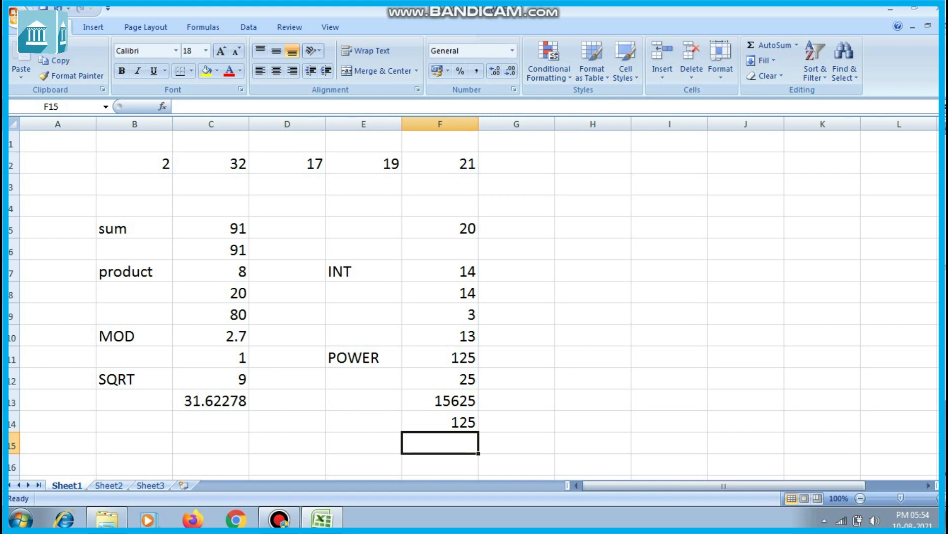
# Label cell B15 COUNT, below the SQRT examples.
pyautogui.click(134, 163)
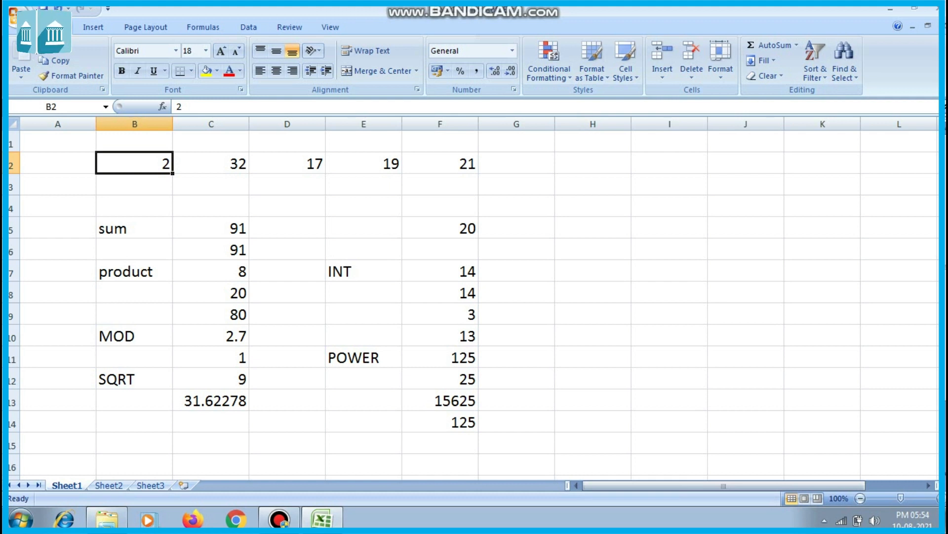
pyautogui.press('Down')
pyautogui.press('Down')
pyautogui.press('Down')
pyautogui.press('Down')
pyautogui.press('Down')
pyautogui.press('Down')
pyautogui.press('Down')
pyautogui.press('Down')
pyautogui.press('Down')
pyautogui.press('Down')
pyautogui.press('Down')
pyautogui.press('Down')
pyautogui.press('Down')
pyautogui.write('OUNT')
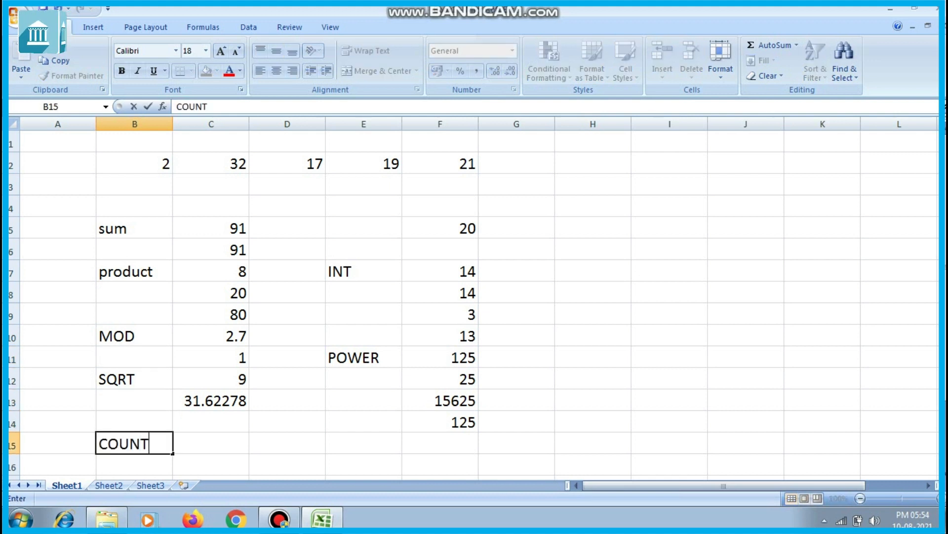
# Enter =COUNT(C5:C13) in C15 to count the numeric cells in that range.
pyautogui.press('Tab')
pyautogui.write('=COUNT')
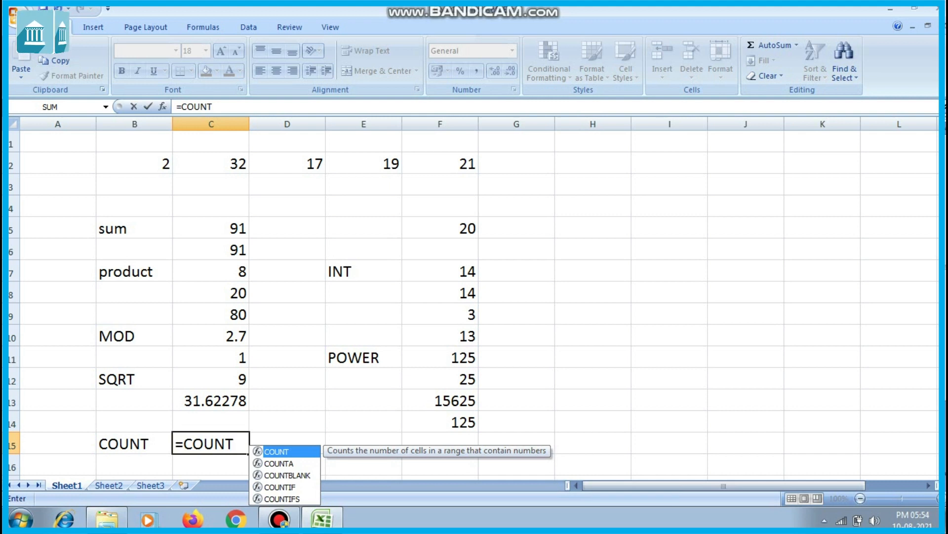
pyautogui.write('(')
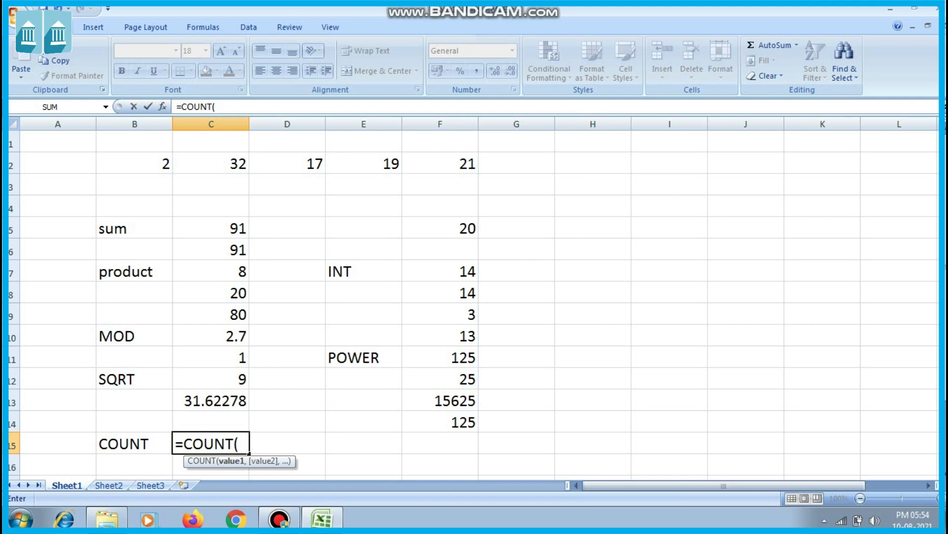
pyautogui.write('C5')
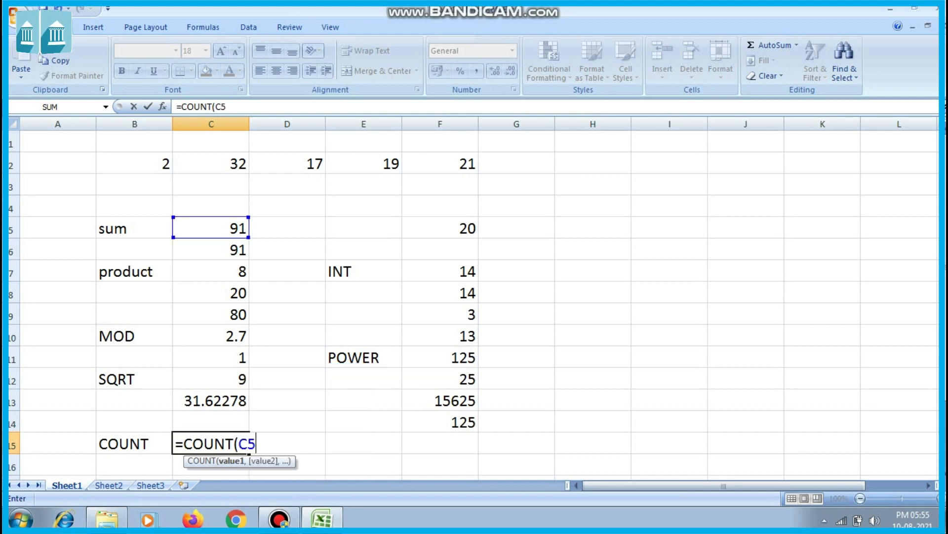
pyautogui.write(':C')
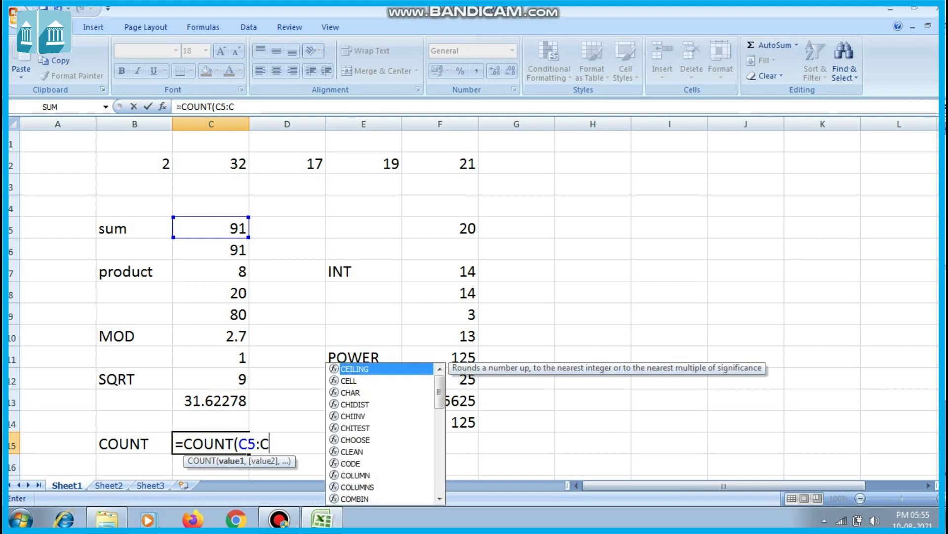
pyautogui.write('13')
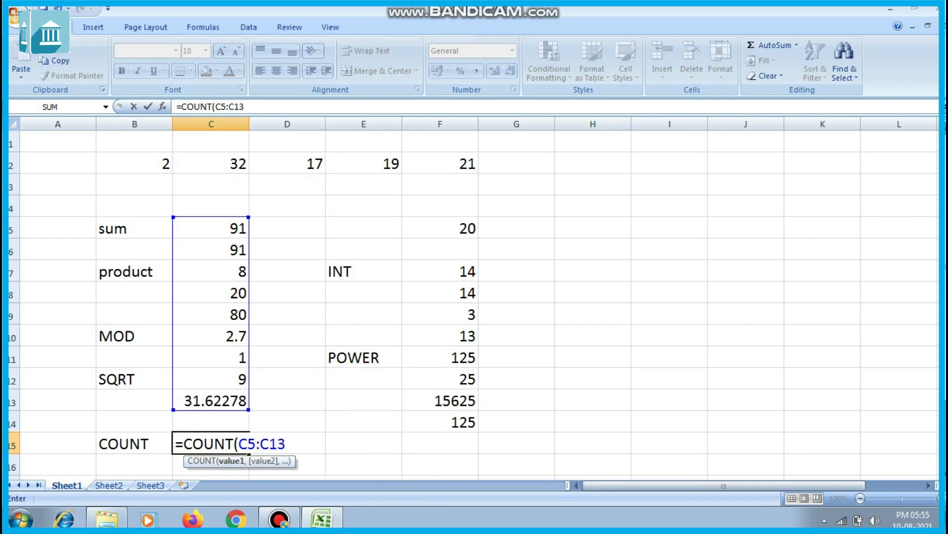
pyautogui.write(')')
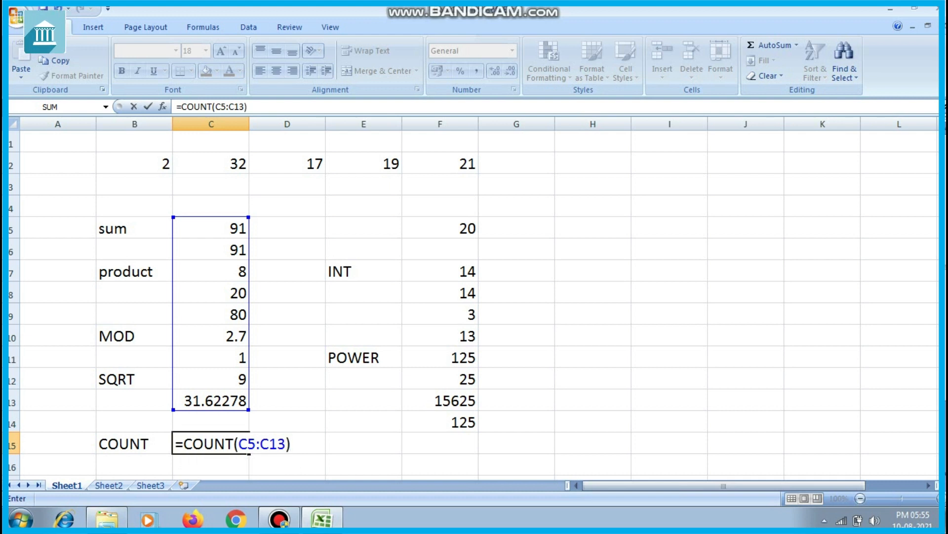
pyautogui.press('Return')
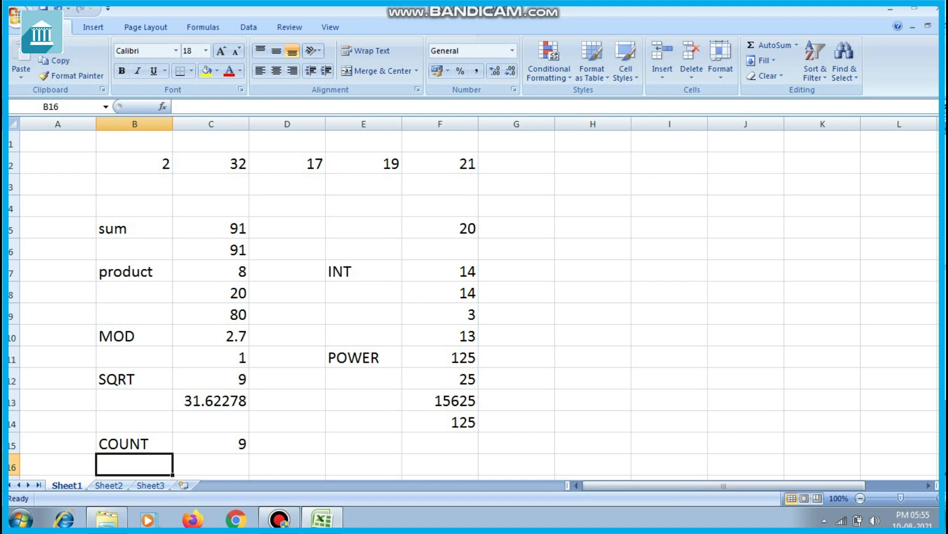
# Step through cells C5 to C13 one by one to examine the entries covered by the COUNT range.
pyautogui.click(211, 228)
pyautogui.click(211, 249)
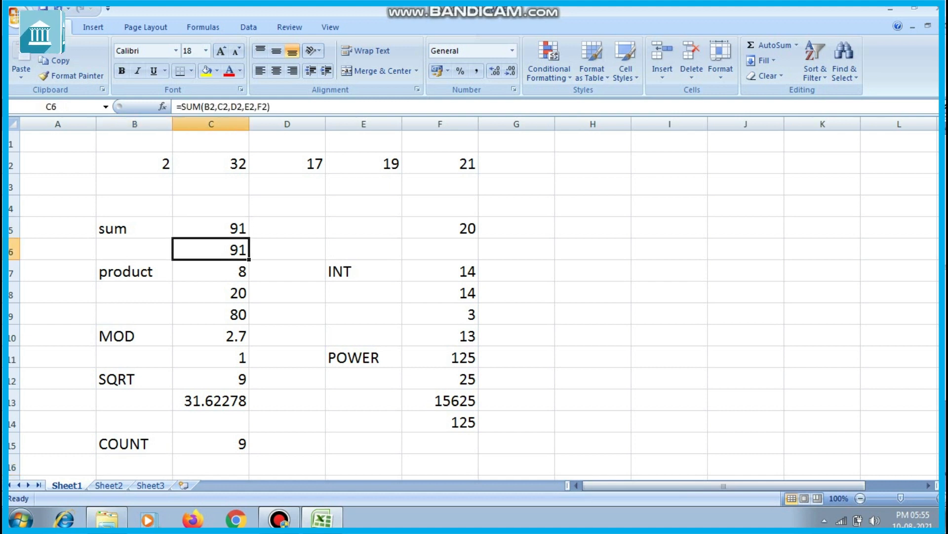
pyautogui.click(211, 271)
pyautogui.click(211, 293)
pyautogui.click(211, 314)
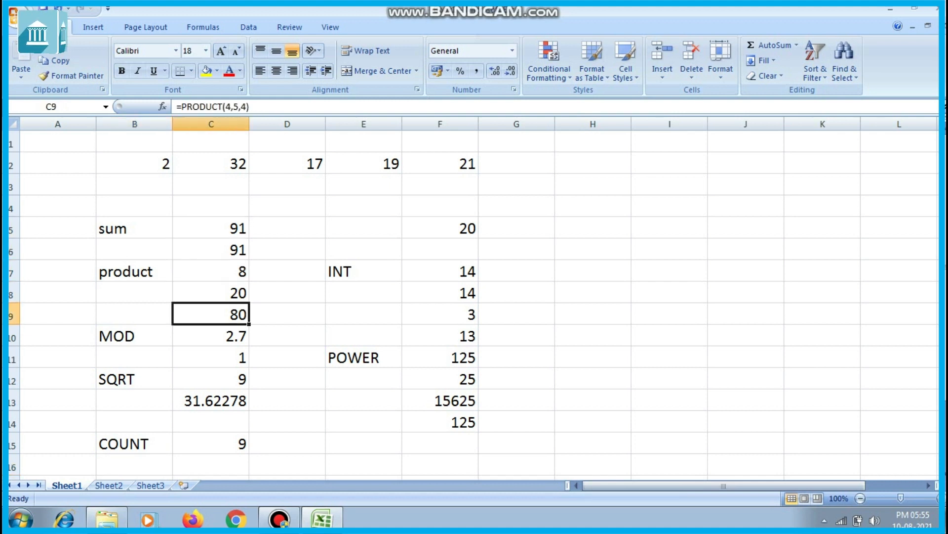
pyautogui.click(211, 336)
pyautogui.click(211, 357)
pyautogui.click(211, 379)
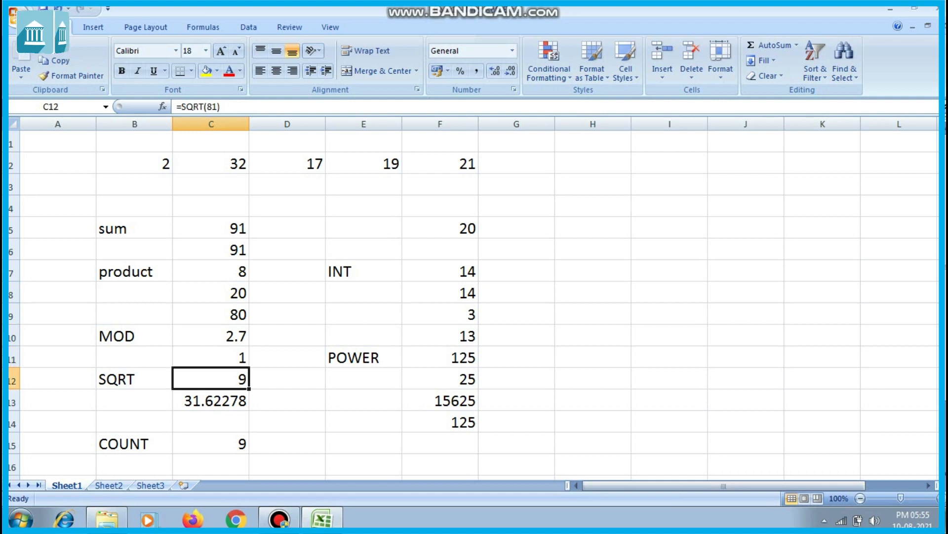
pyautogui.click(211, 400)
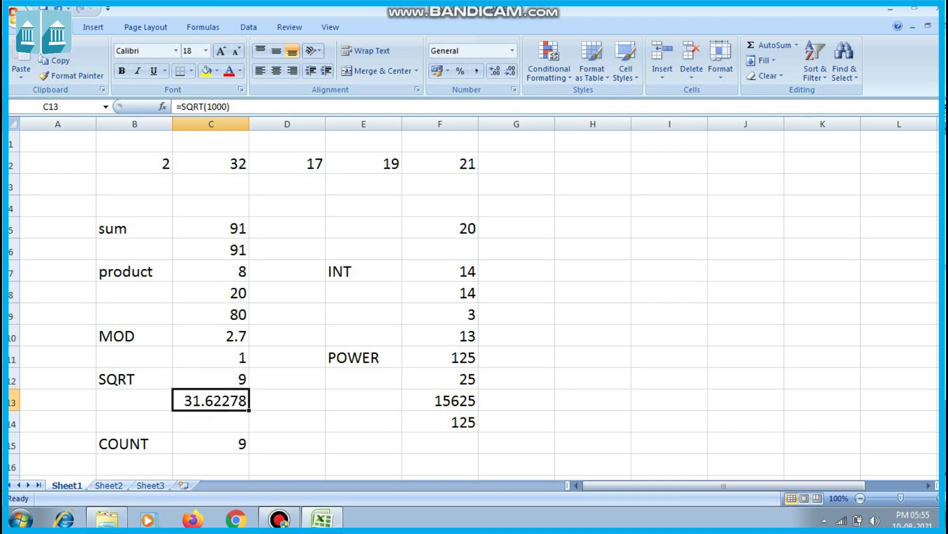
# Replace the formulas in C9 and C10 with the text entries ABC and XYZ.
pyautogui.press('Up')
pyautogui.press('Up')
pyautogui.press('Up')
pyautogui.press('Up')
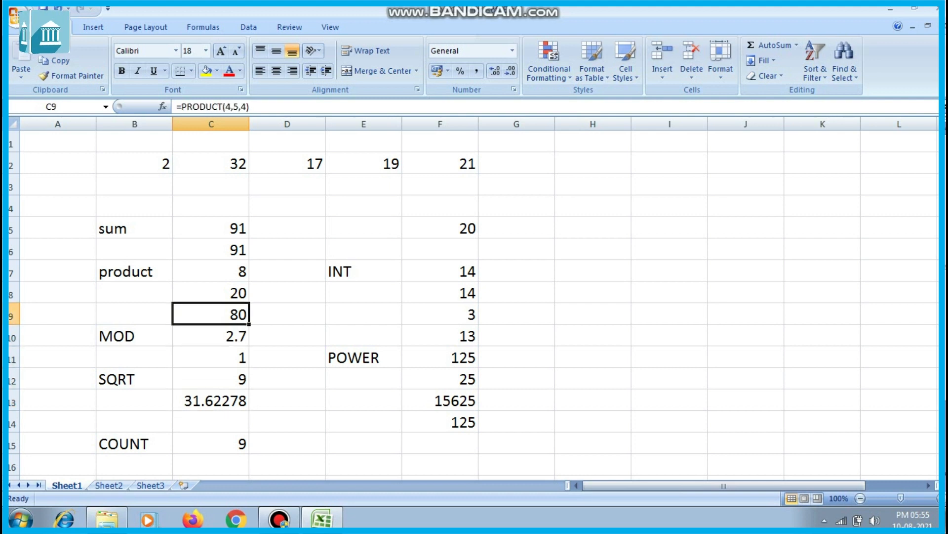
pyautogui.write('ABC')
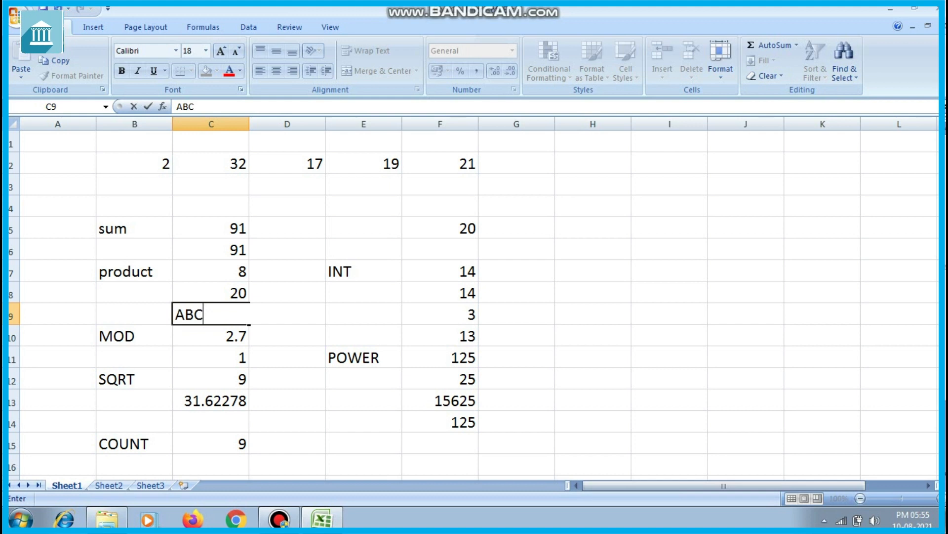
pyautogui.press('Return')
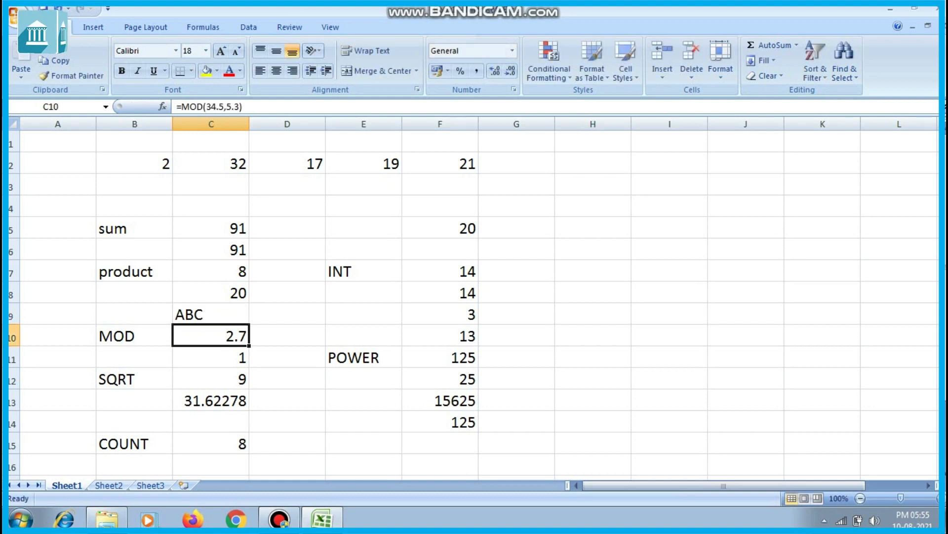
pyautogui.write('XYZ')
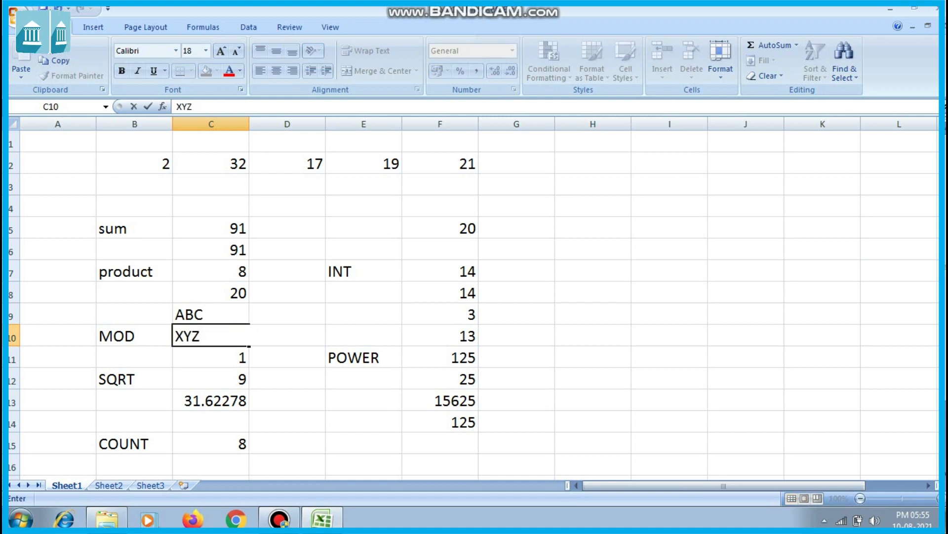
pyautogui.press('Return')
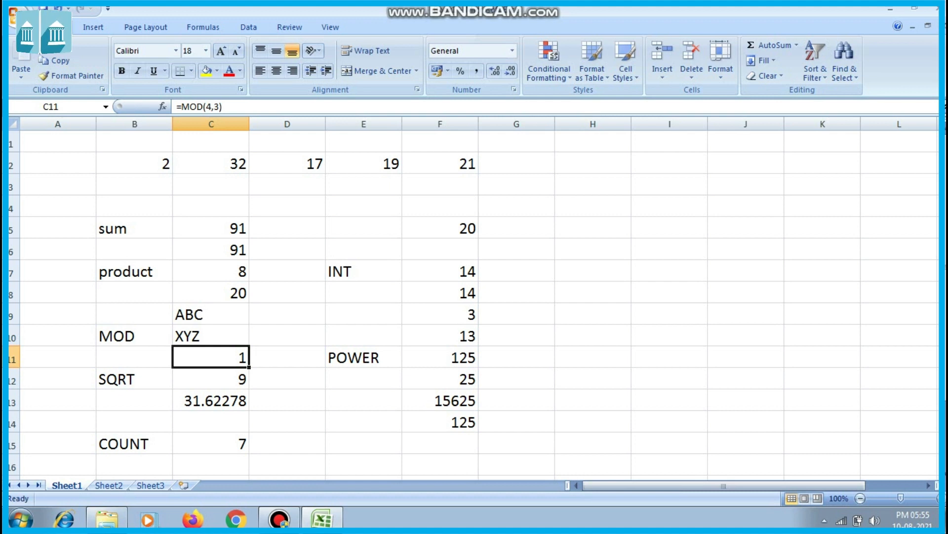
# Examine the SUM, PRODUCT, SQRT and INT formulas in C5, C7, C12 and F7.
pyautogui.click(211, 228)
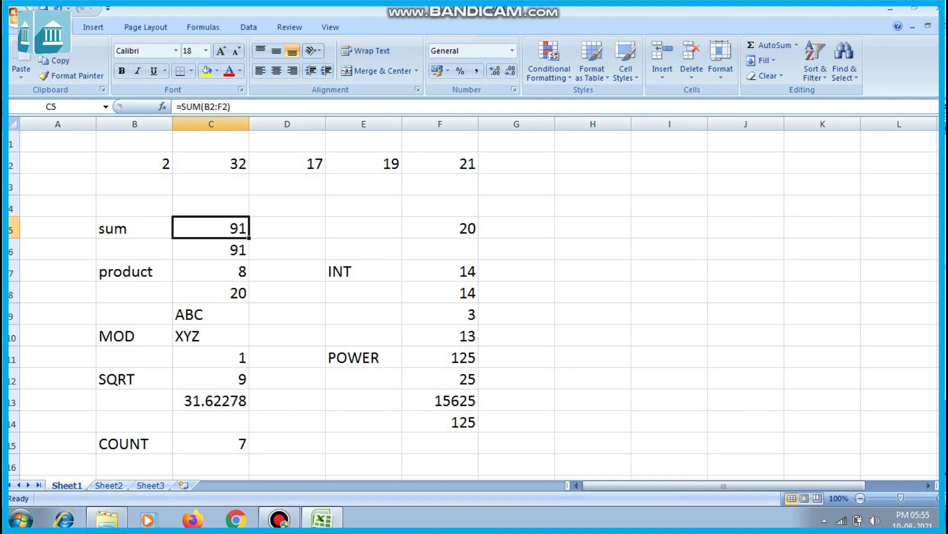
pyautogui.click(211, 271)
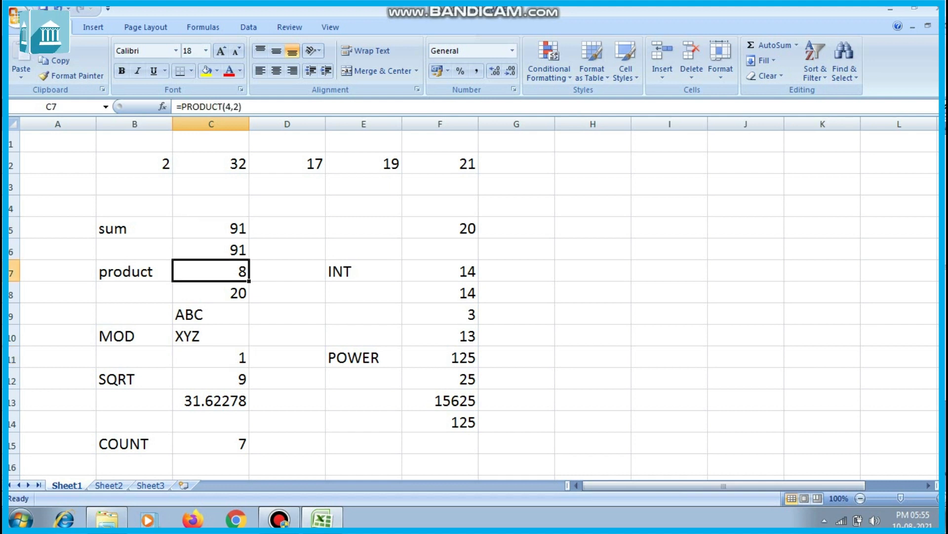
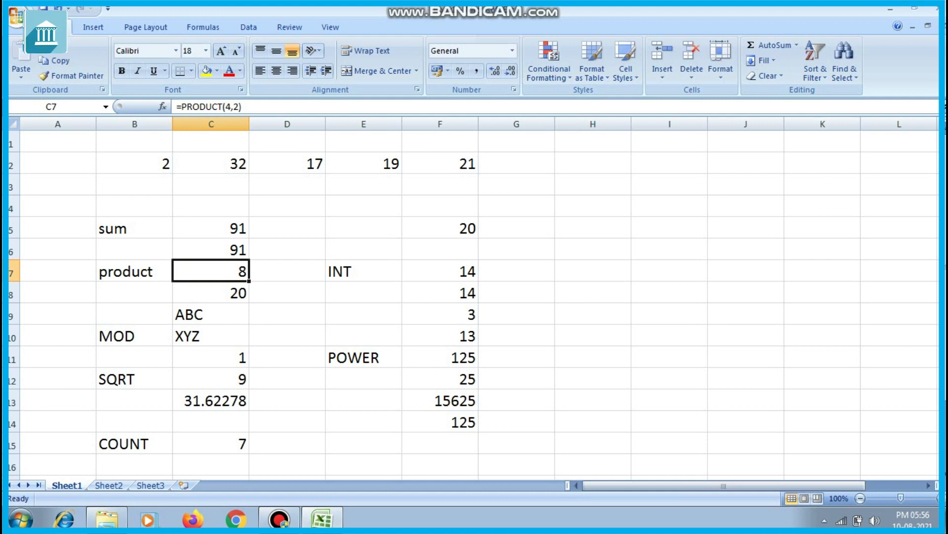
pyautogui.click(211, 379)
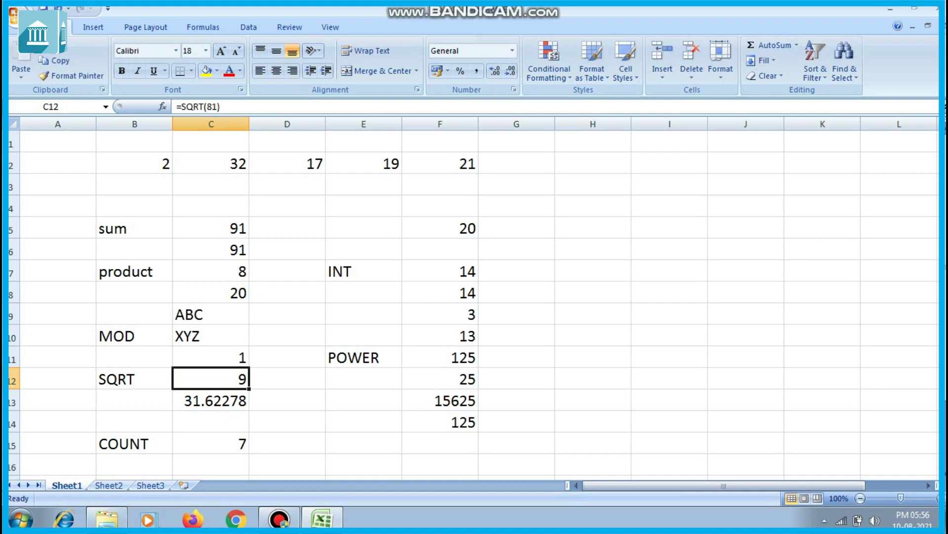
pyautogui.click(517, 271)
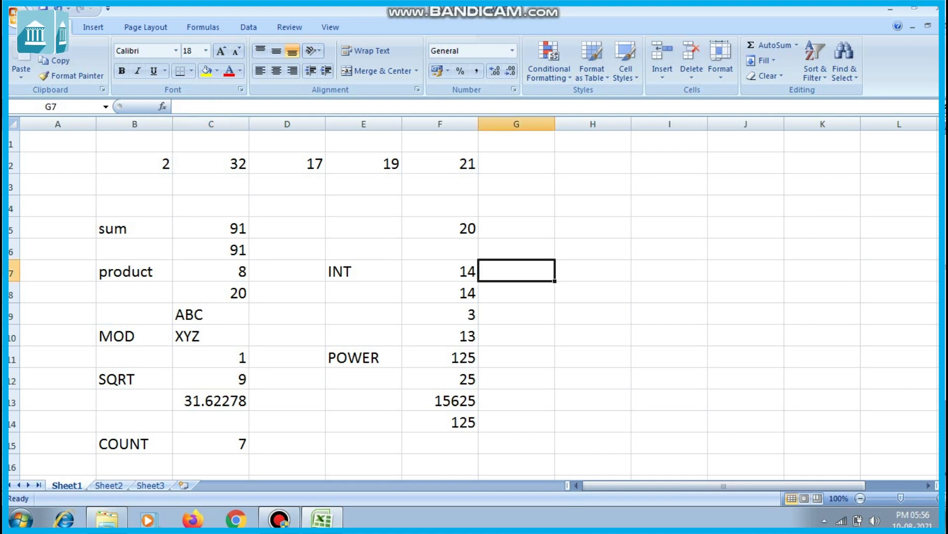
pyautogui.click(440, 271)
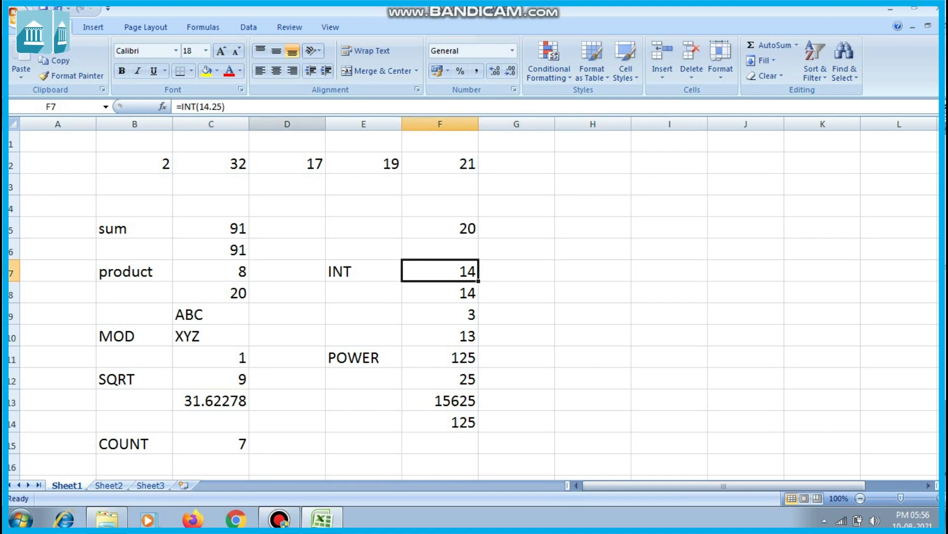
pyautogui.press('F2')
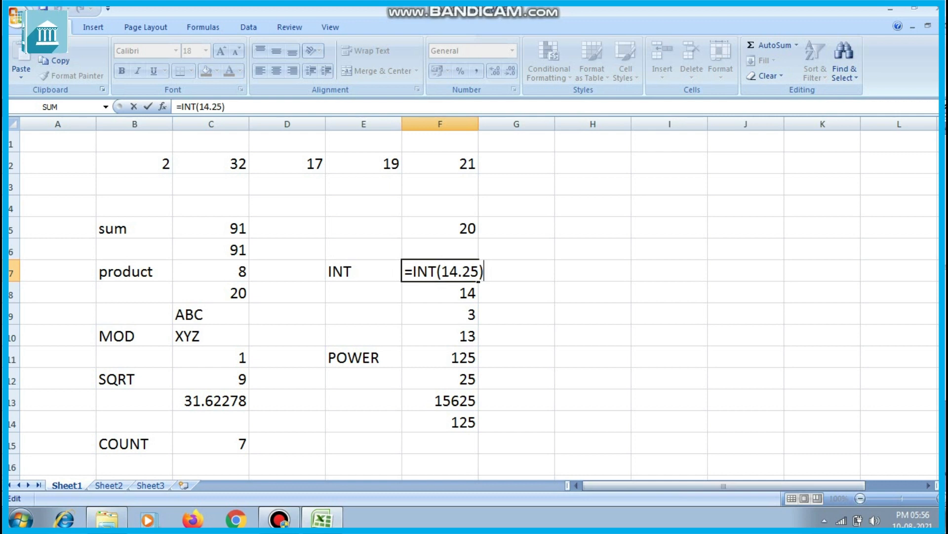
pyautogui.press('Return')
# Replace the multiplication formula in F11 with =POWER(5,4).
pyautogui.press('Down')
pyautogui.press('Down')
pyautogui.press('Down')
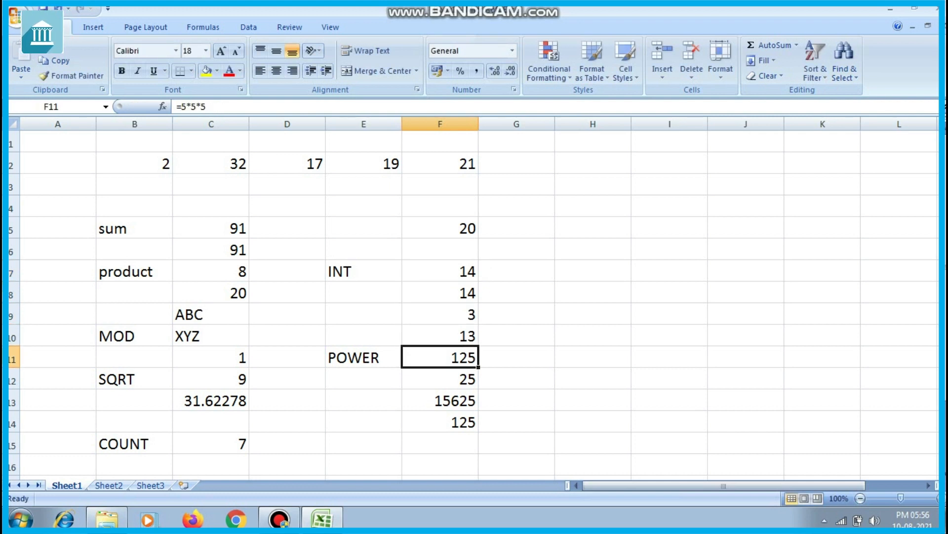
pyautogui.write('=POWER(5,4')
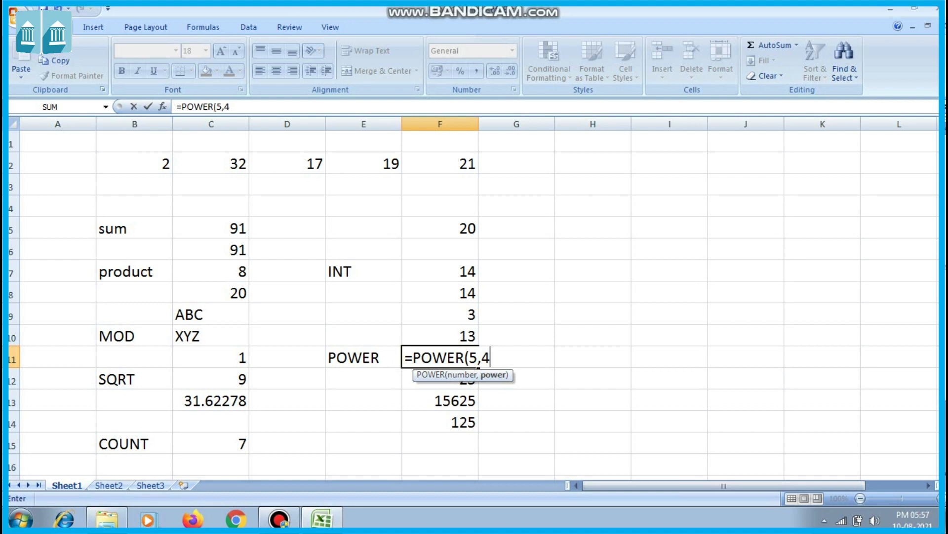
pyautogui.write(')')
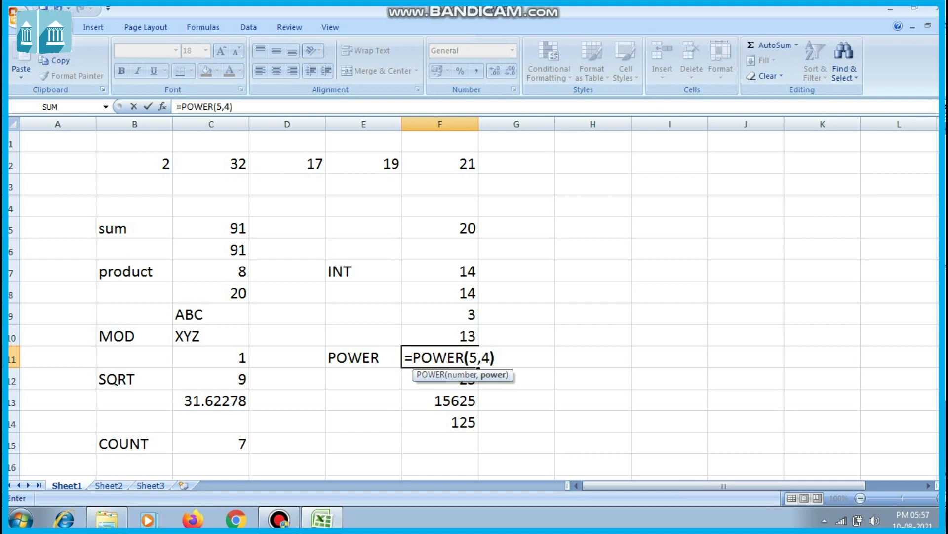
pyautogui.press('Return')
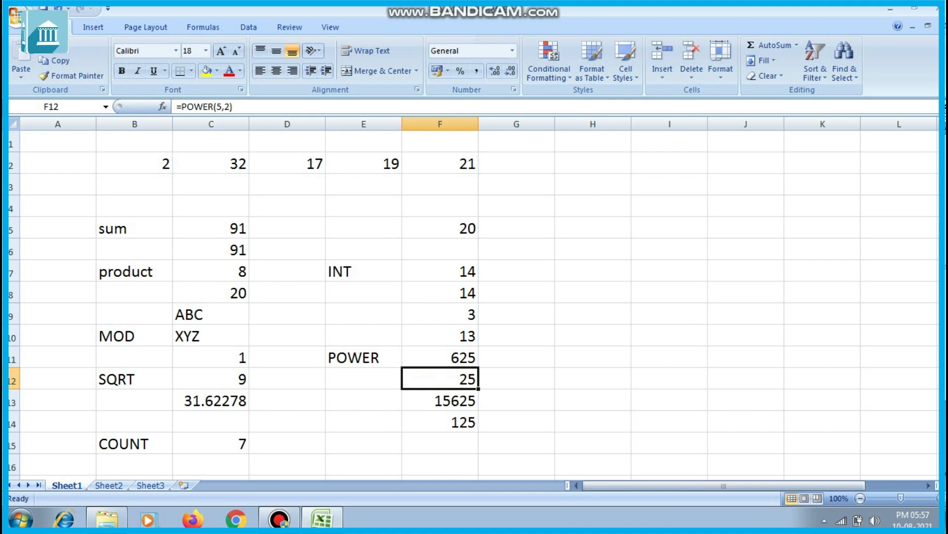
# Launch Microsoft Word with the winword run command to get a blank document.
pyautogui.press('super+r')
pyautogui.write('WIN')
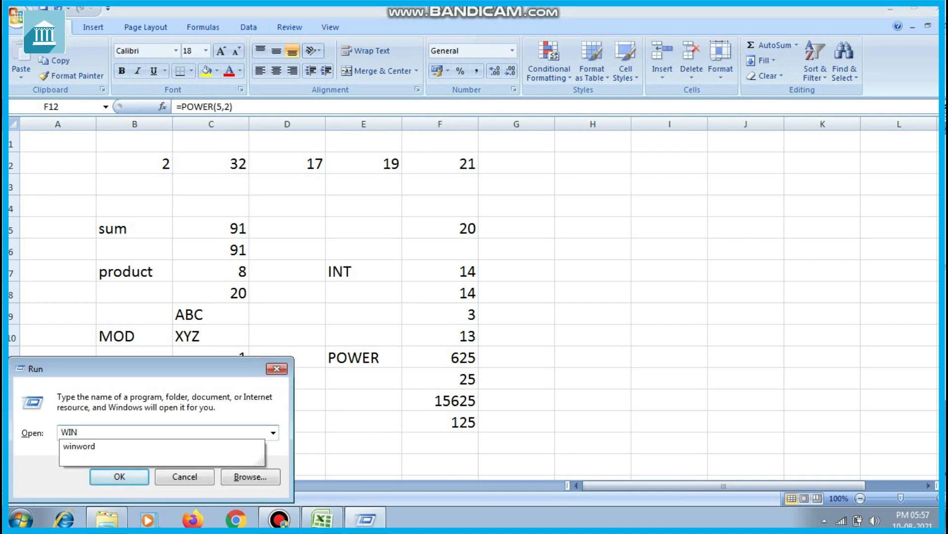
pyautogui.press('Down')
pyautogui.press('Return')
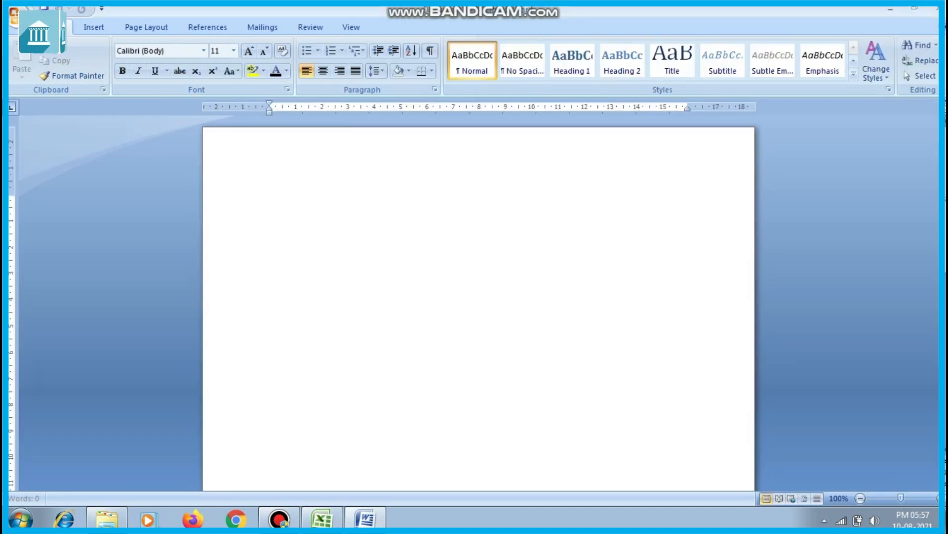
# Set the font size to 25 and write the number 5 in the blank document.
pyautogui.hotkey('alt', 'h')
pyautogui.write('fs25')
pyautogui.press('Return')
pyautogui.write('5')
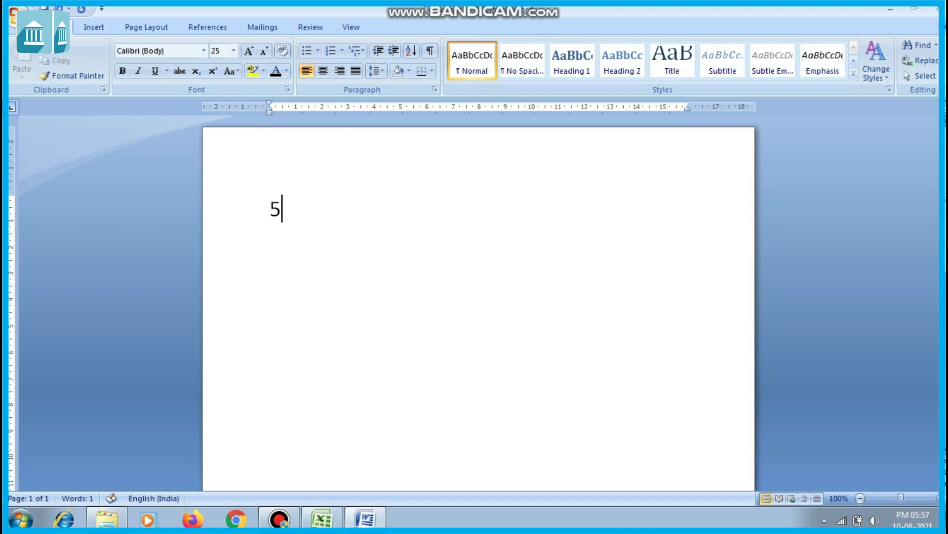
# Add a superscript exponent to the 5, trying 2 and 3 before leaving it as 4.
pyautogui.hotkey('ctrl', 'shift', '=')
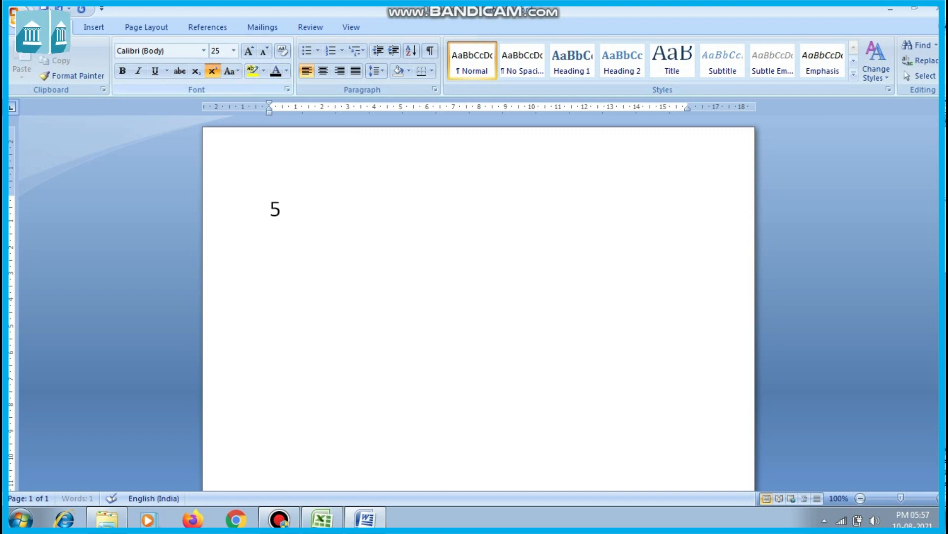
pyautogui.write('2')
pyautogui.press('BackSpace')
pyautogui.write('3')
pyautogui.press('BackSpace')
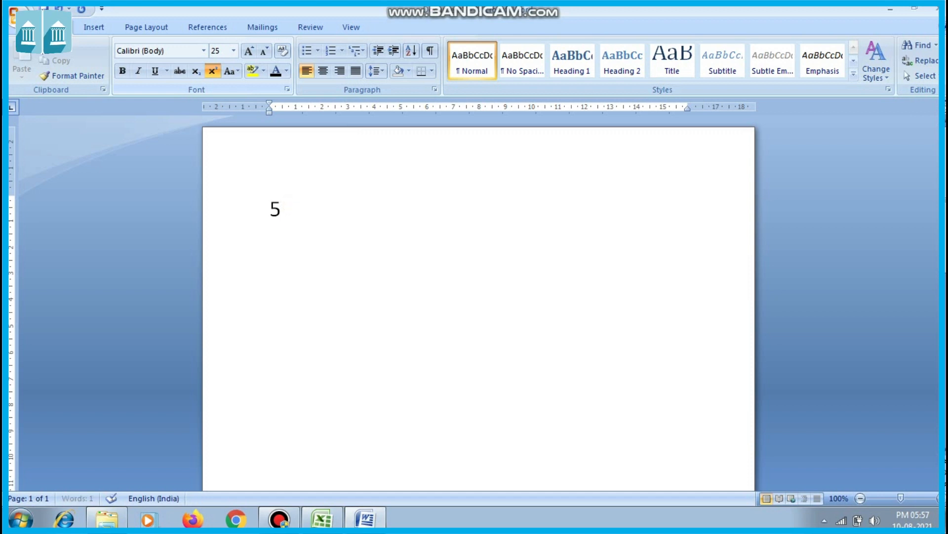
pyautogui.write('4')
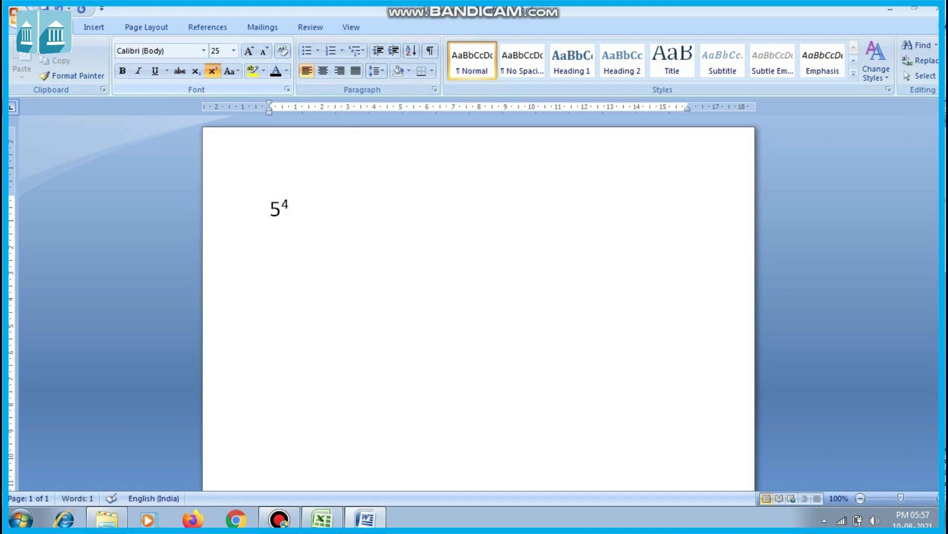
# Extend the power notation in Word with the normal-height text = 5*5*5*5 after the superscript 4.
pyautogui.hotkey('ctrl', 'shift', '+')
pyautogui.write('= 5*5*5*5')
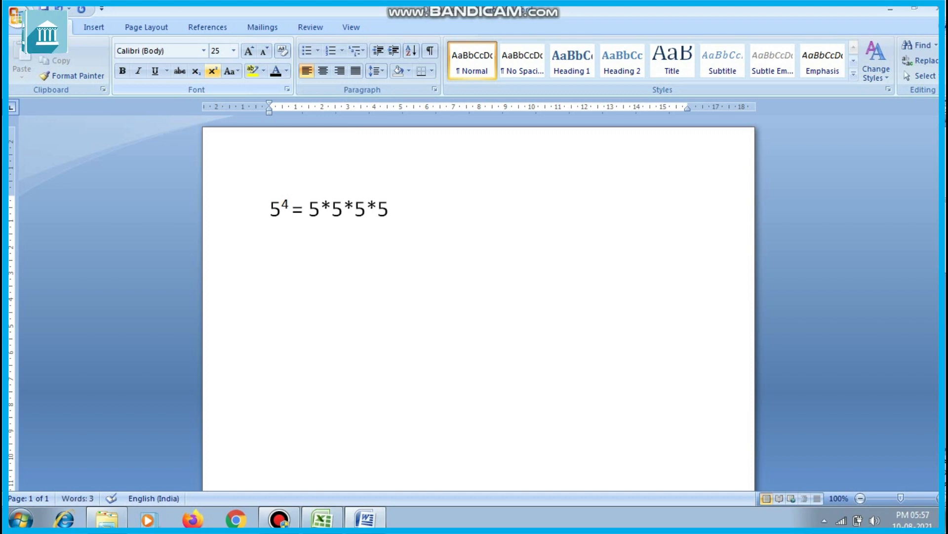
# Switch to Excel and enter the formula =5*5*5*5 in G11 beside the POWER example.
pyautogui.hotkey('alt', 'Tab')
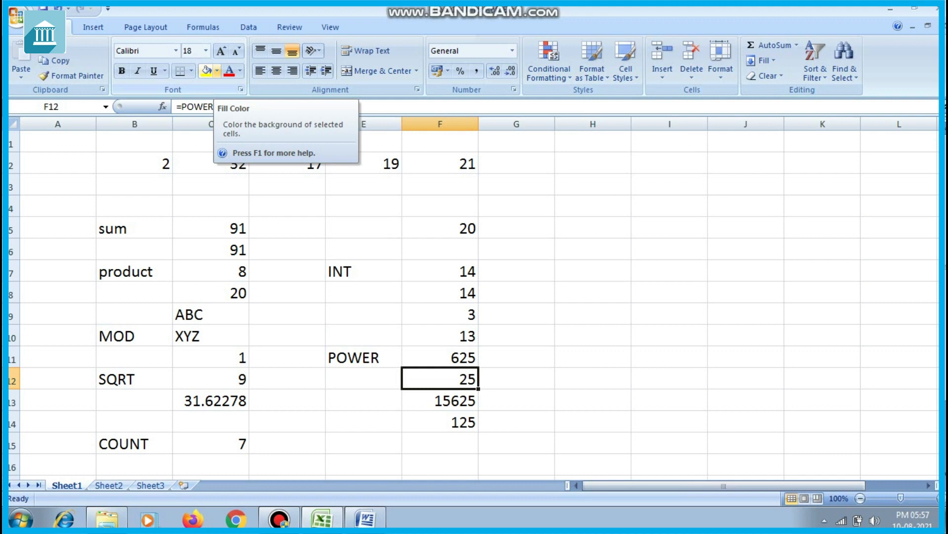
pyautogui.press('Up')
pyautogui.press('Right')
pyautogui.write('=')
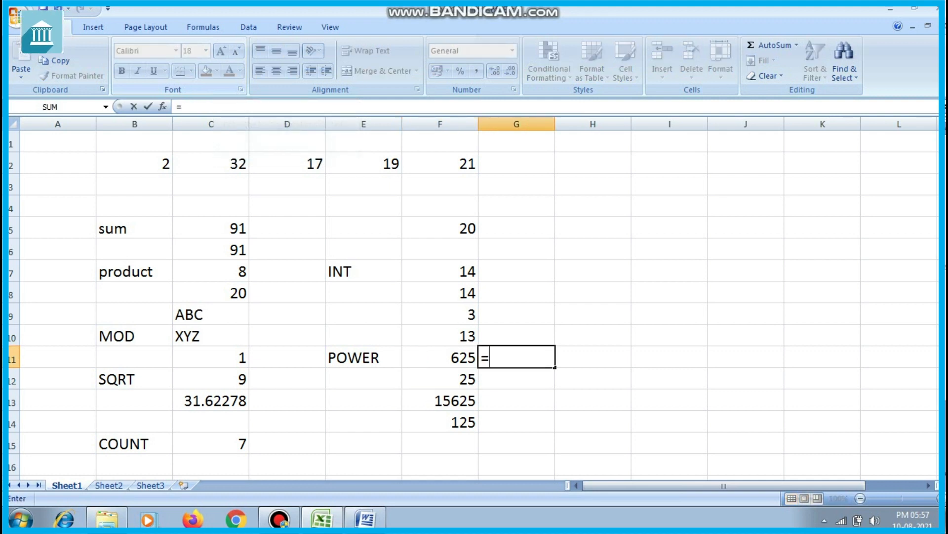
pyautogui.write('5*5*5*')
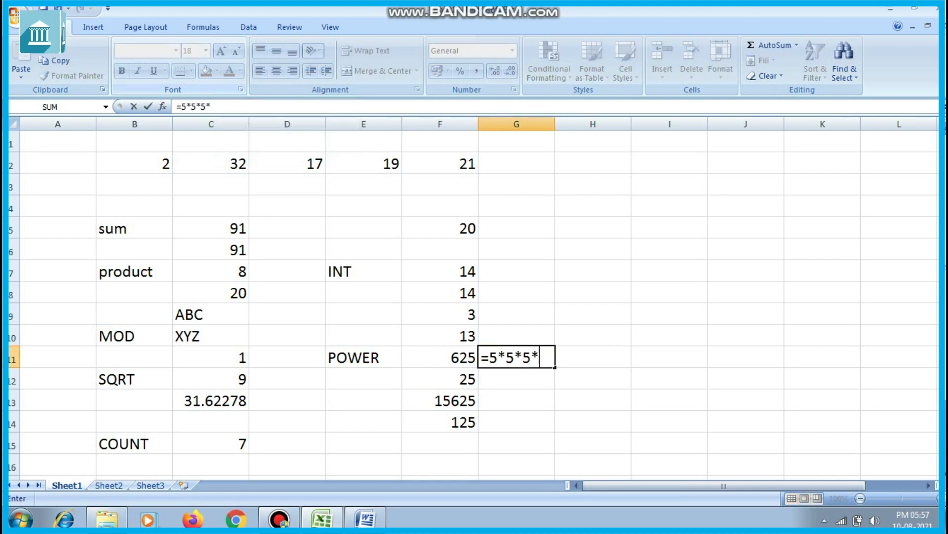
pyautogui.write('5')
pyautogui.press('Return')
pyautogui.press('Up')
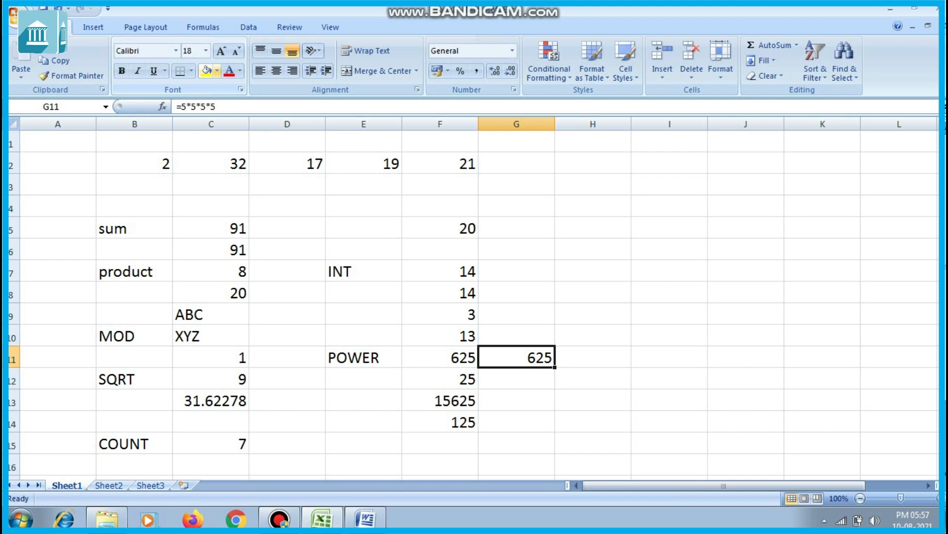
# Compare the POWER formula in F11 with the multiplication formula in G11.
pyautogui.press('Left')
pyautogui.press('F2')
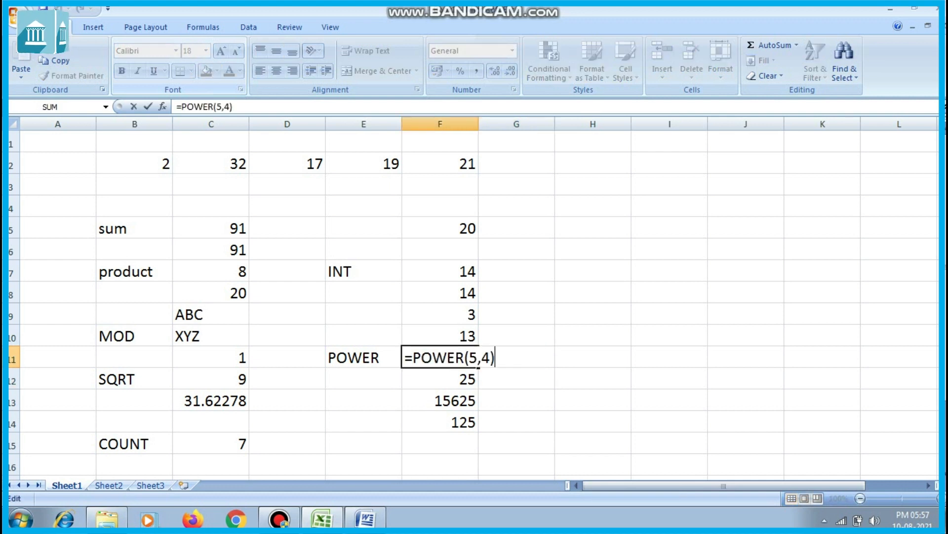
pyautogui.press('Return')
pyautogui.press('Right')
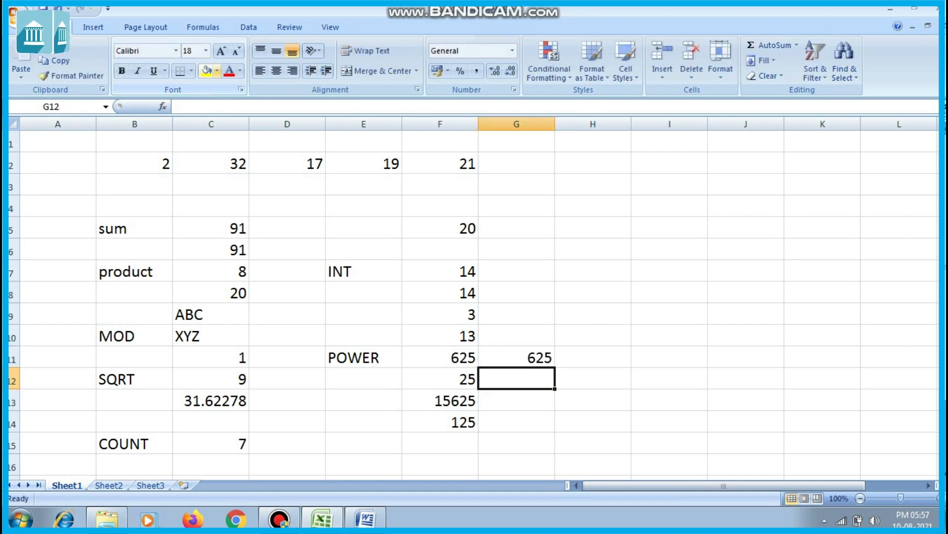
pyautogui.press('Up')
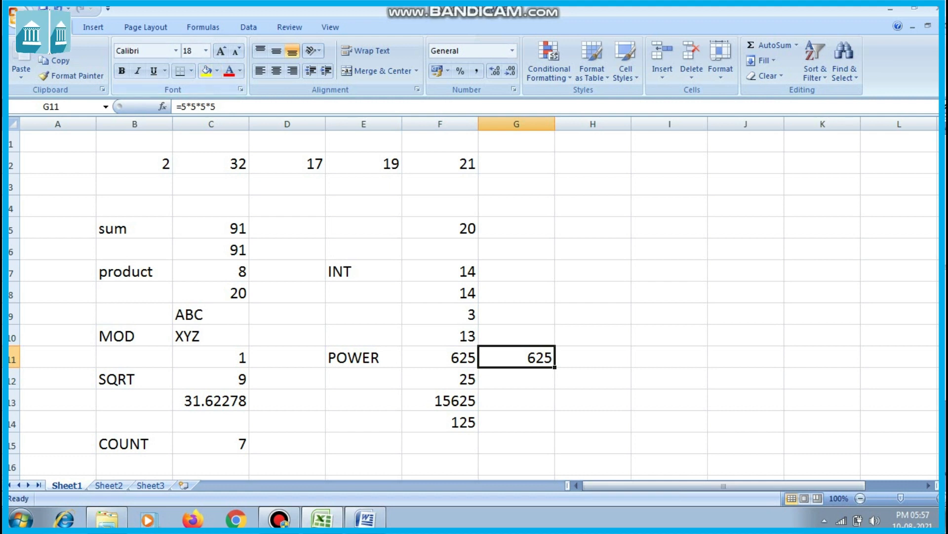
pyautogui.press('F2')
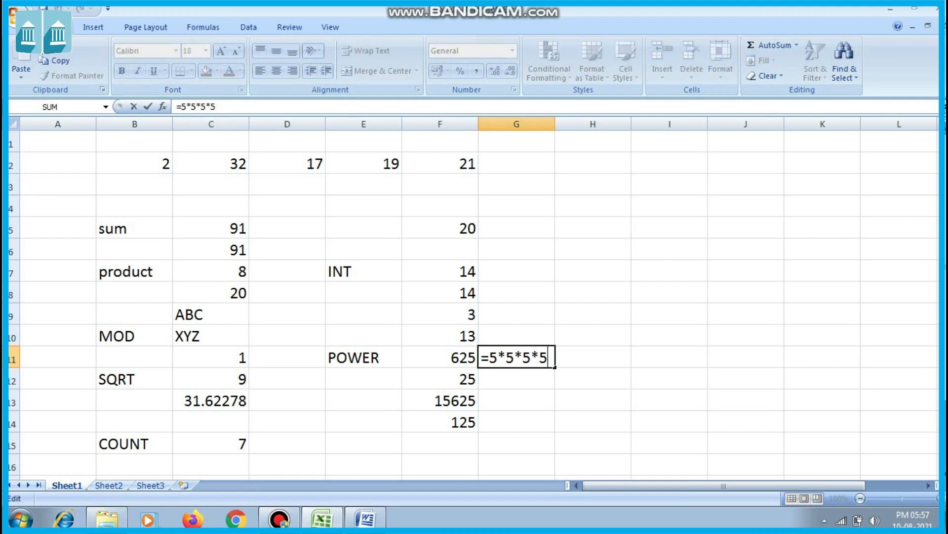
pyautogui.click(147, 107)
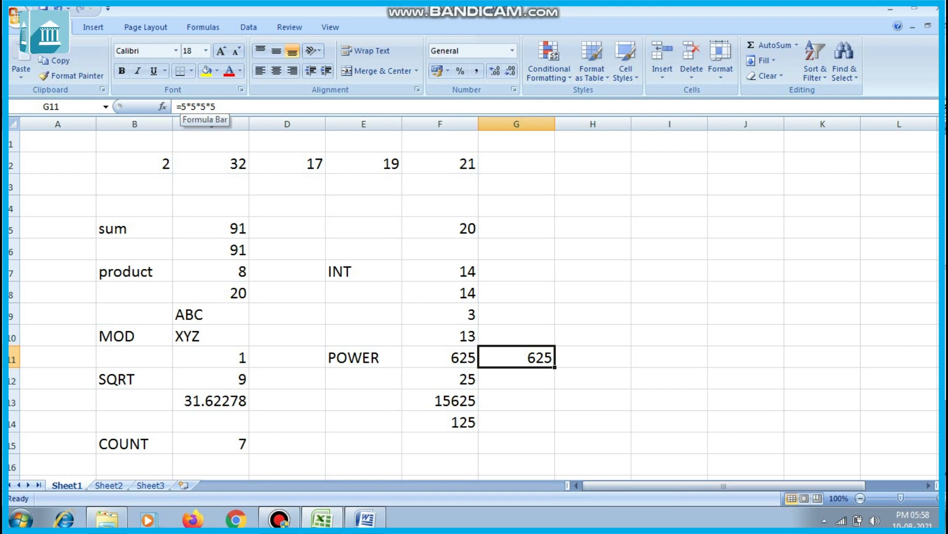
pyautogui.press('F2')
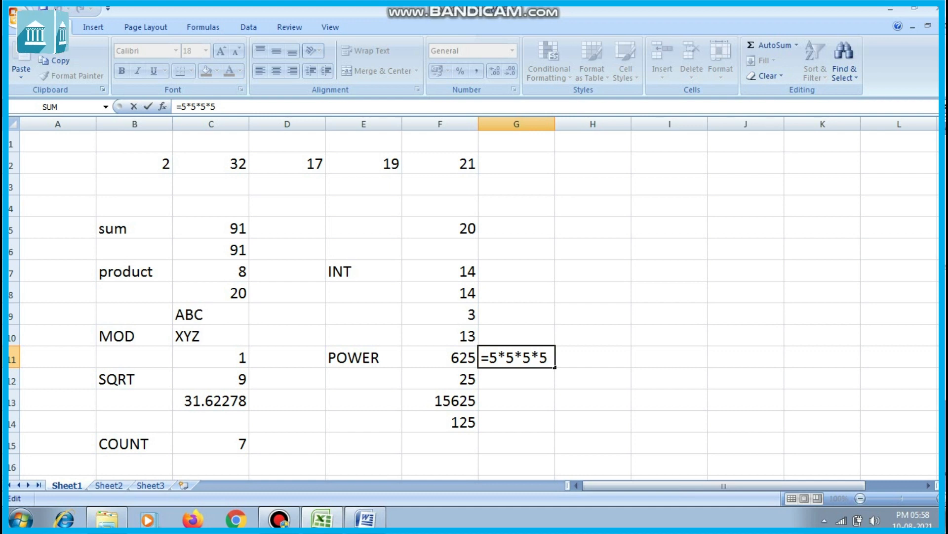
# Inspect the COUNT formula in C15 and the range it refers to.
pyautogui.click(211, 444)
pyautogui.press('F2')
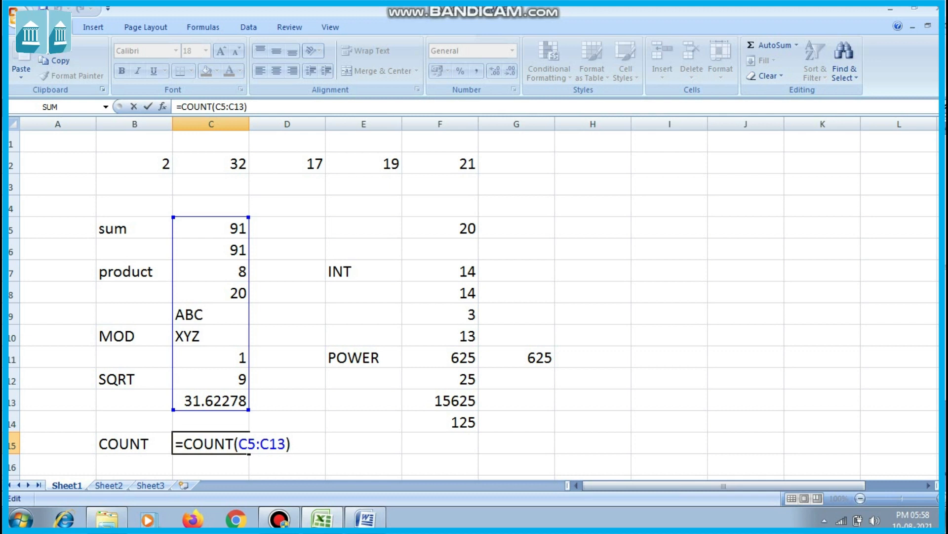
pyautogui.press('Return')
# Replace the MOD formula in C11 with the text P.
pyautogui.press('Up')
pyautogui.press('Up')
pyautogui.press('Up')
pyautogui.press('Up')
pyautogui.press('Up')
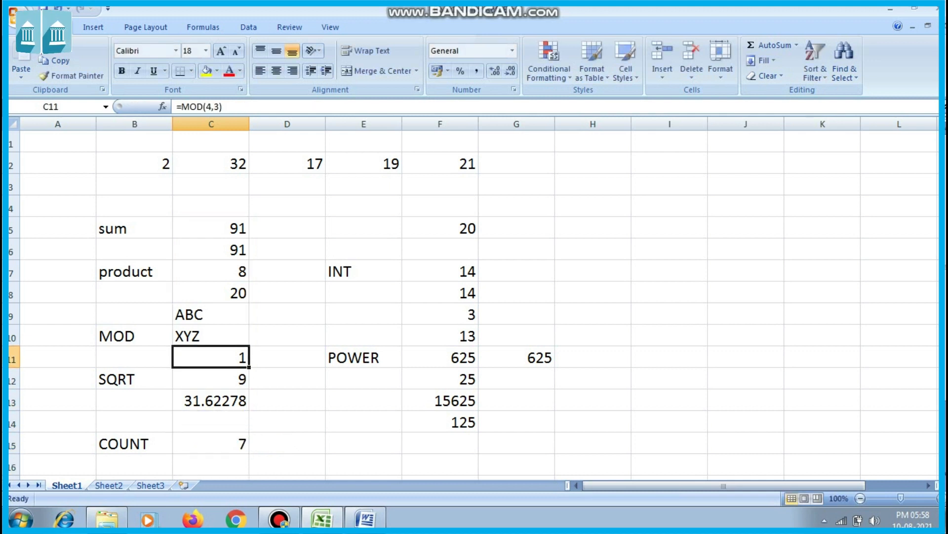
pyautogui.write('P')
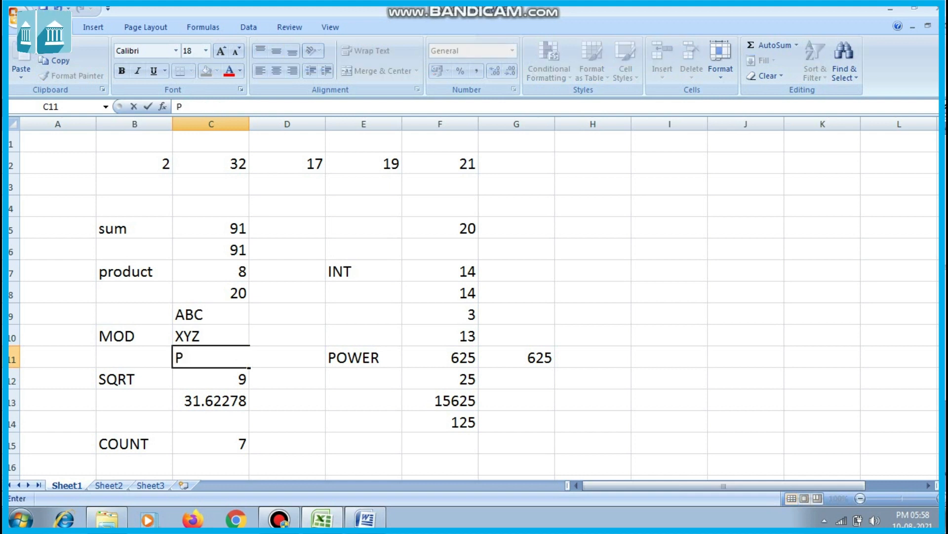
pyautogui.press('Return')
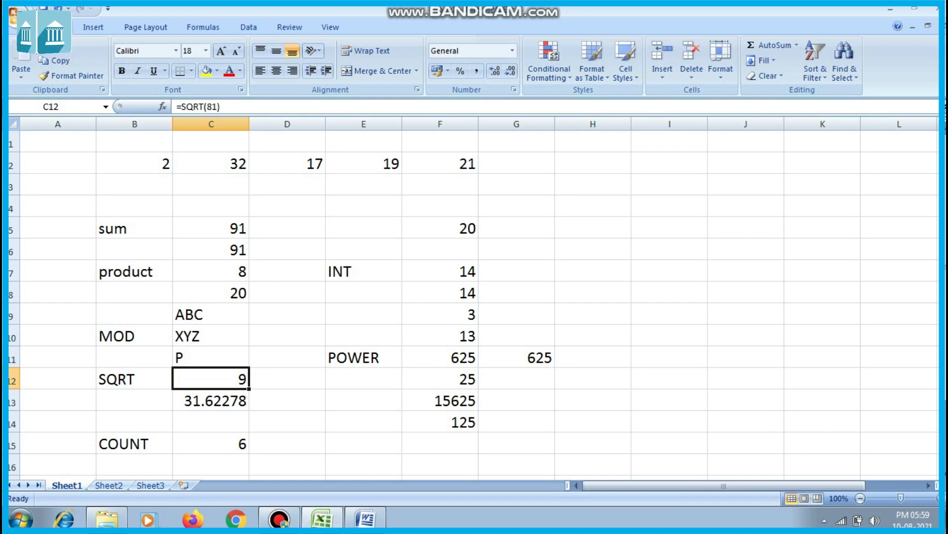
# Clear the contents of the whole Sheet1 worksheet.
pyautogui.hotkey('ctrl', 'a')
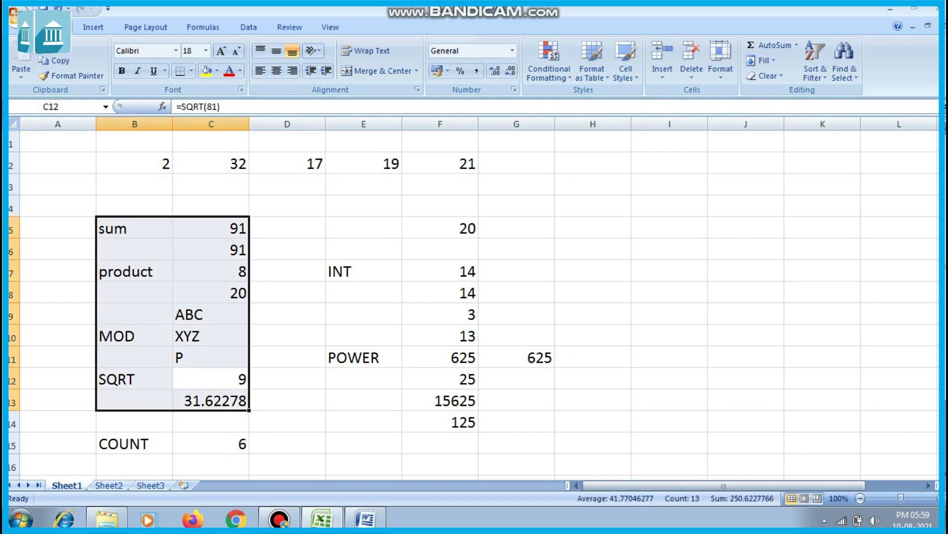
pyautogui.hotkey('ctrl', 'a')
pyautogui.press('Delete')
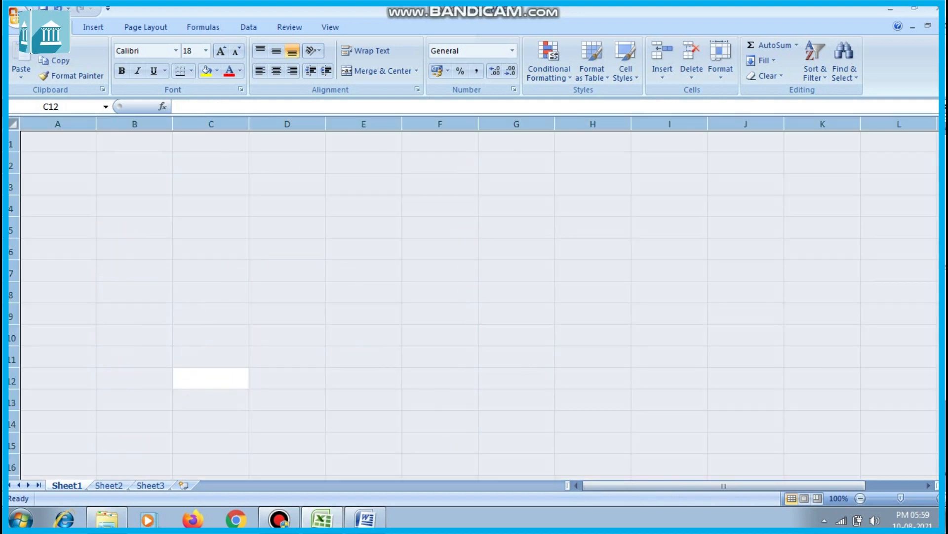
# Enter the heading Text Function in C2 and widen column C to fit it.
pyautogui.click(211, 162)
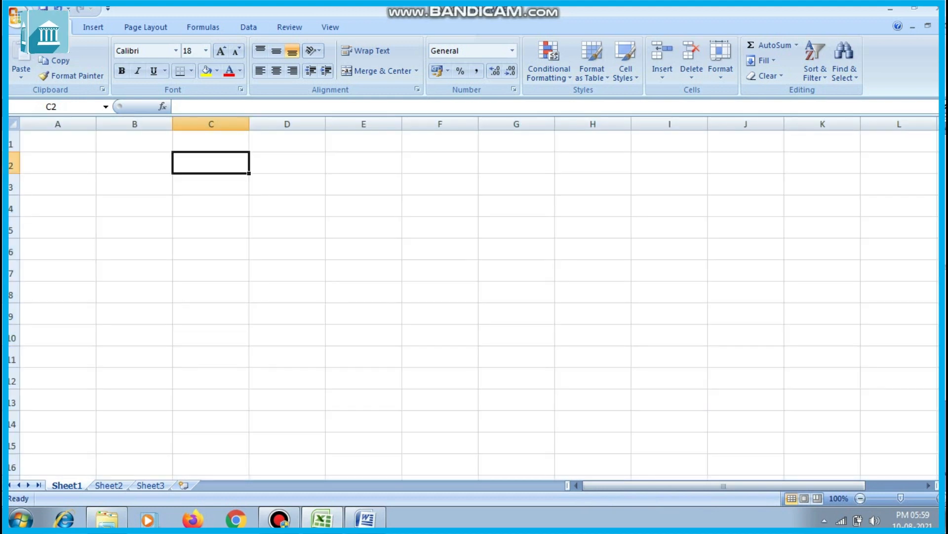
pyautogui.write('tES')
pyautogui.press('BackSpace')
pyautogui.press('BackSpace')
pyautogui.press('BackSpace')
pyautogui.write('Text function')
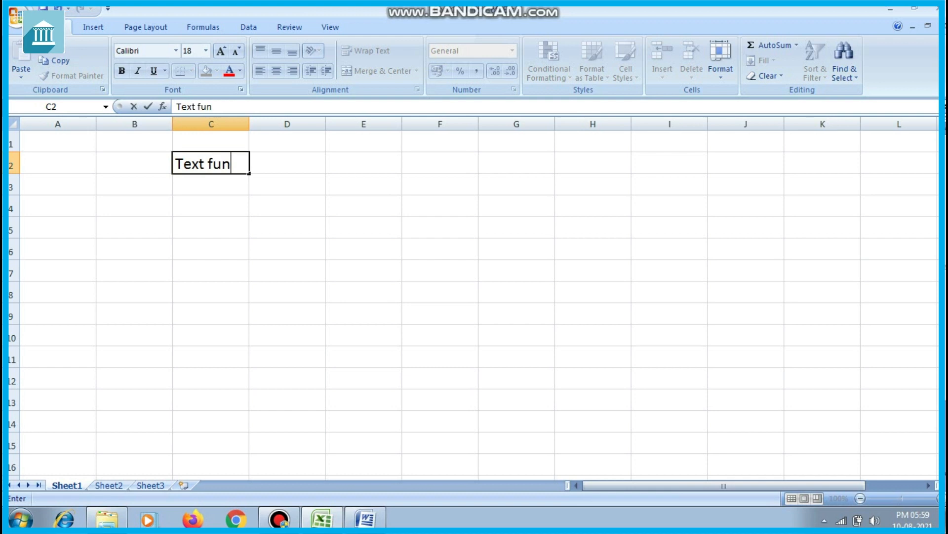
pyautogui.press('BackSpace')
pyautogui.press('BackSpace')
pyautogui.press('BackSpace')
pyautogui.press('BackSpace')
pyautogui.press('BackSpace')
pyautogui.press('BackSpace')
pyautogui.press('BackSpace')
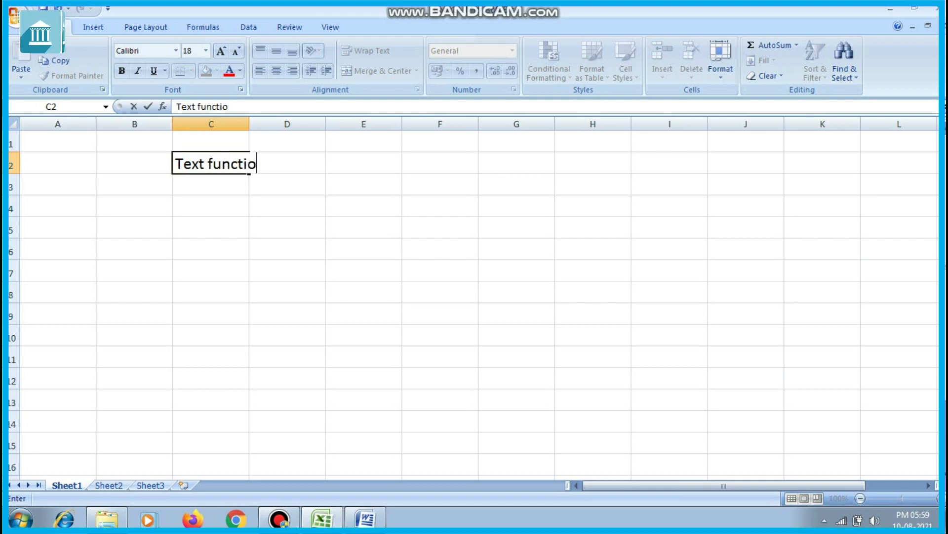
pyautogui.press('BackSpace')
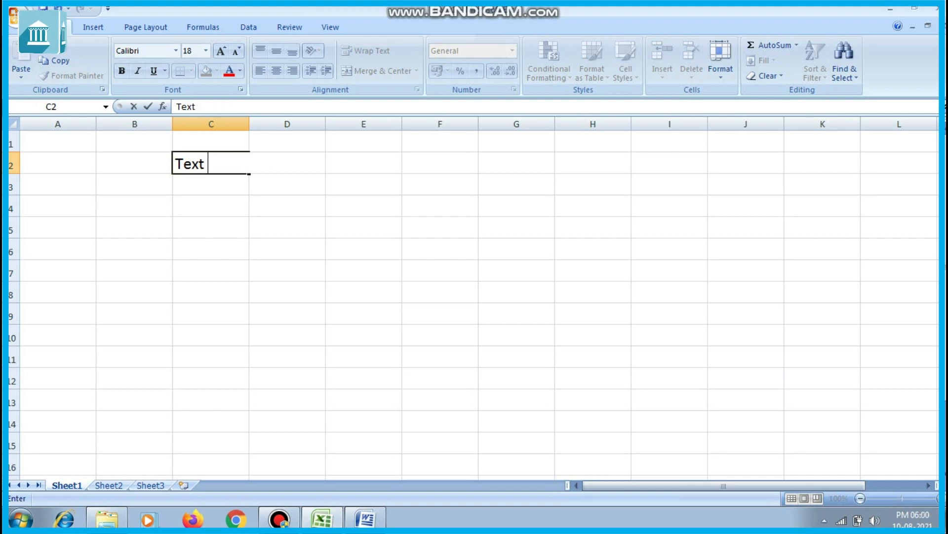
pyautogui.write('Function')
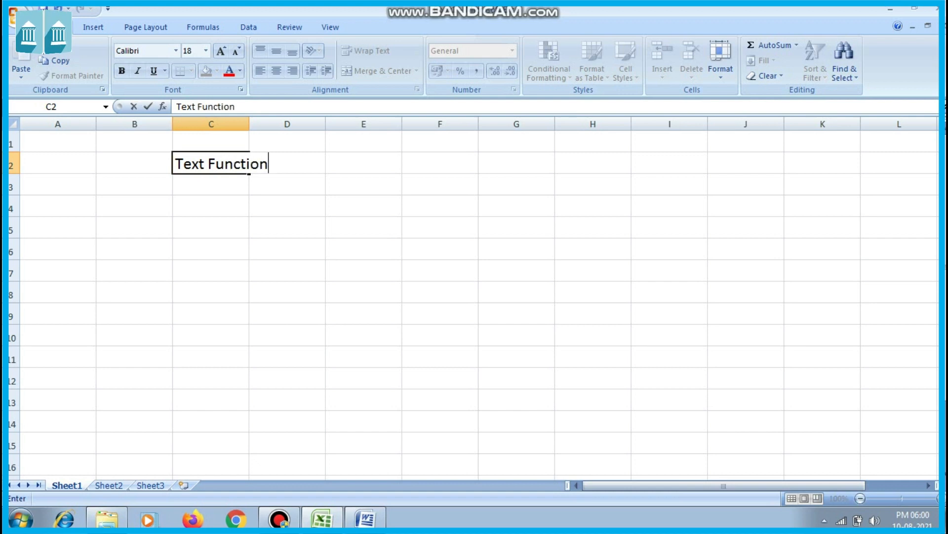
pyautogui.press('Return')
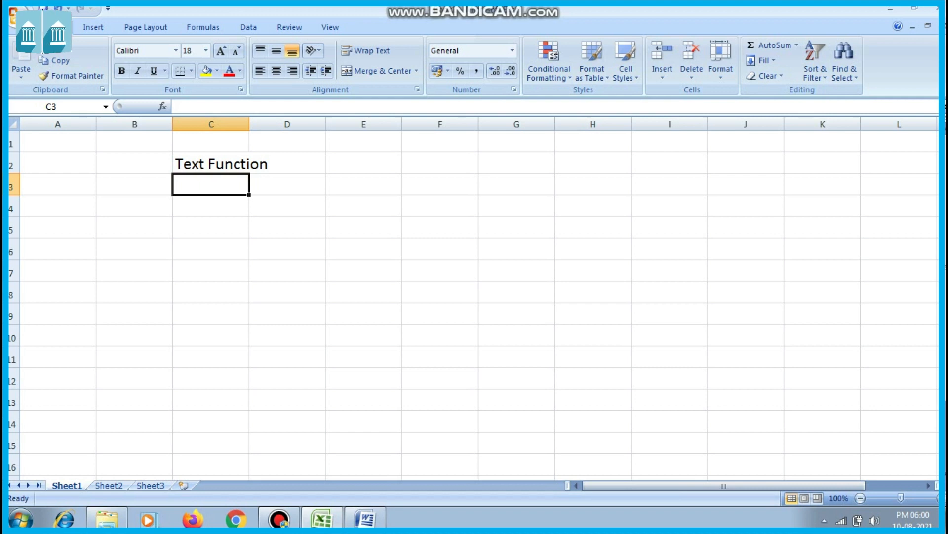
pyautogui.moveTo(249, 123); pyautogui.dragTo(273, 124)
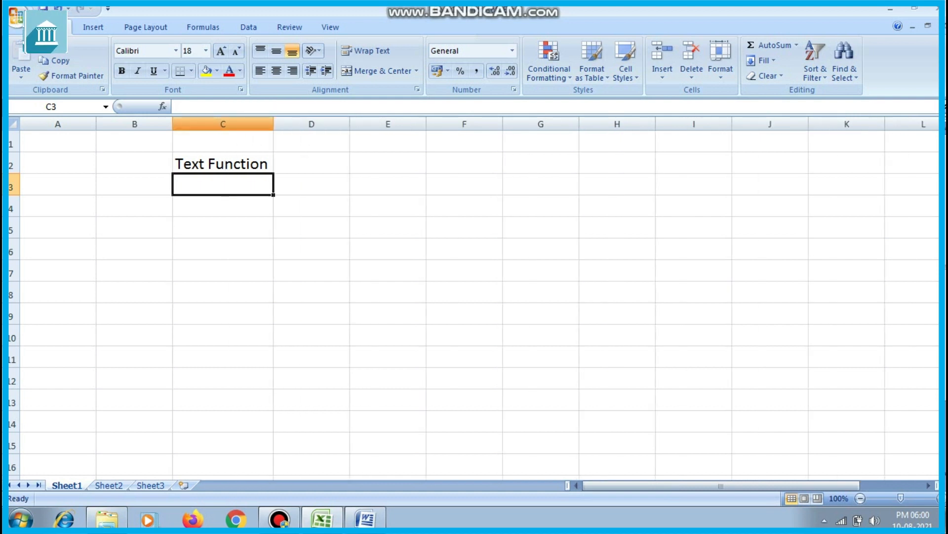
# Enter the text Elect in C4.
pyautogui.press('Down')
pyautogui.press('Right')
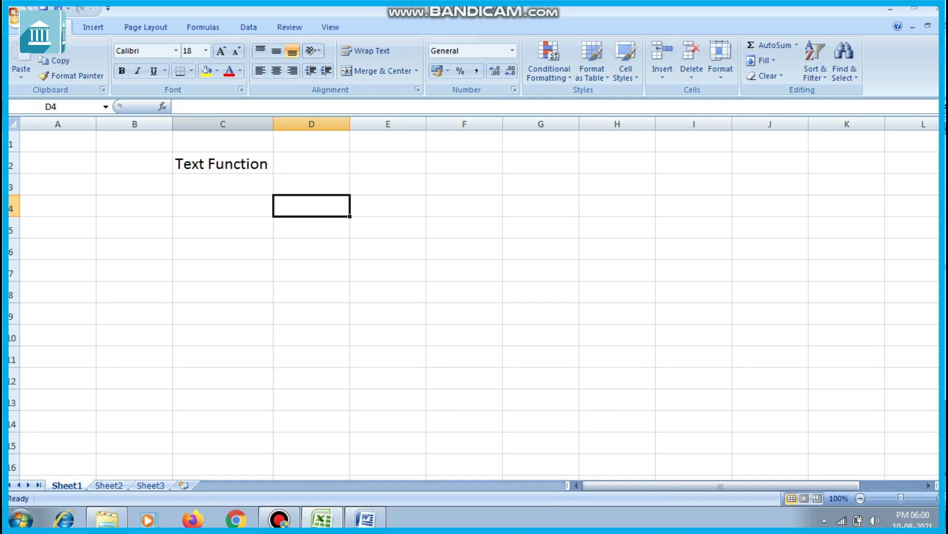
pyautogui.press('Up')
pyautogui.press('Left')
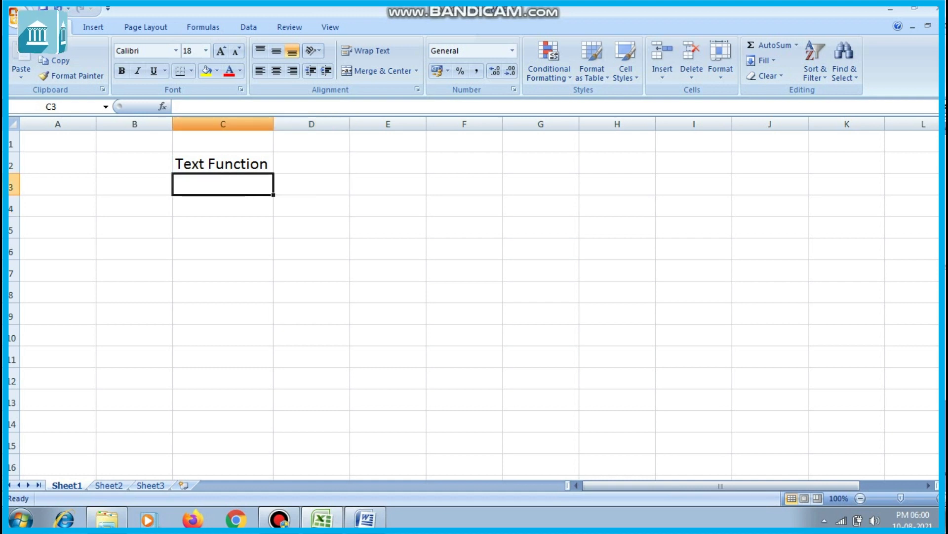
pyautogui.press('Down')
pyautogui.write('Elect')
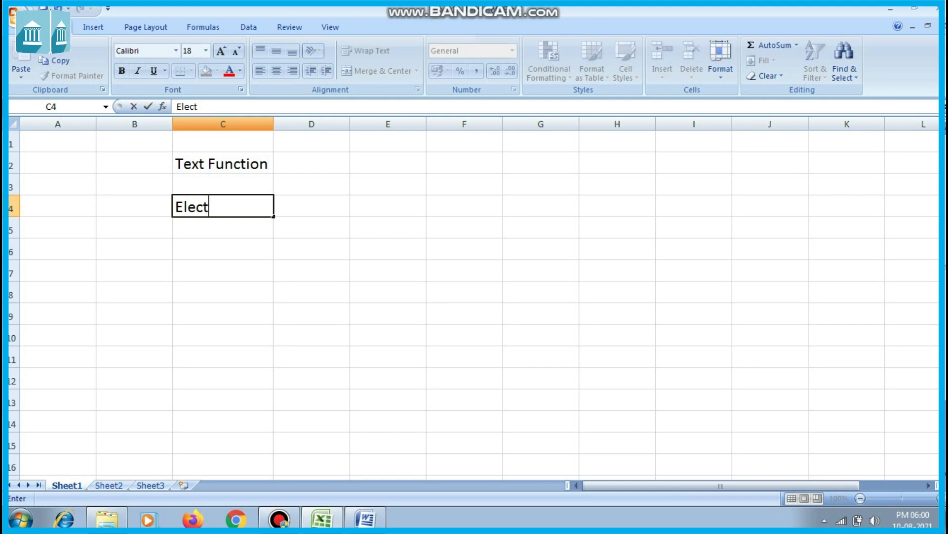
# Enter the word ELECTRONIC in capitals in C3 below the heading.
pyautogui.press('Up')
pyautogui.write('e')
pyautogui.press('BackSpace')
pyautogui.press('BackSpace')
pyautogui.write('ELE')
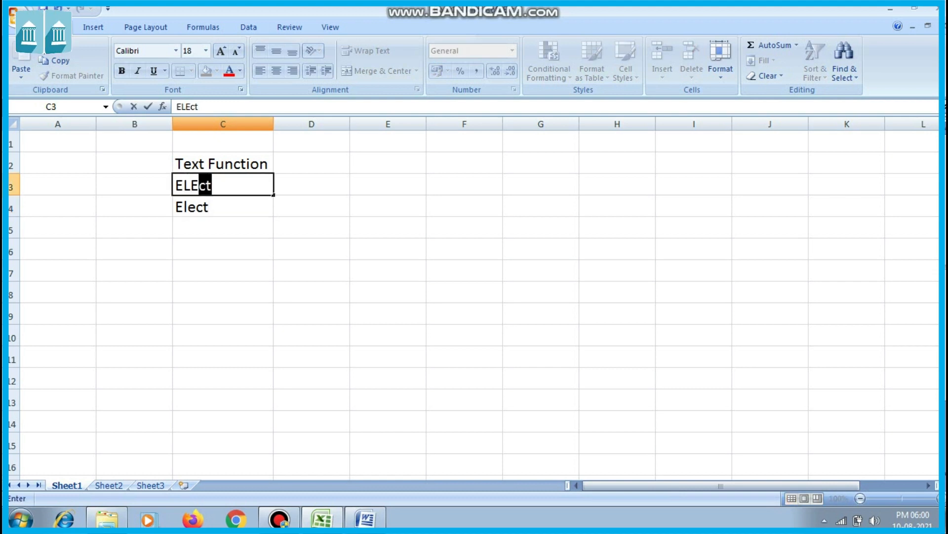
pyautogui.write('CTRONIC')
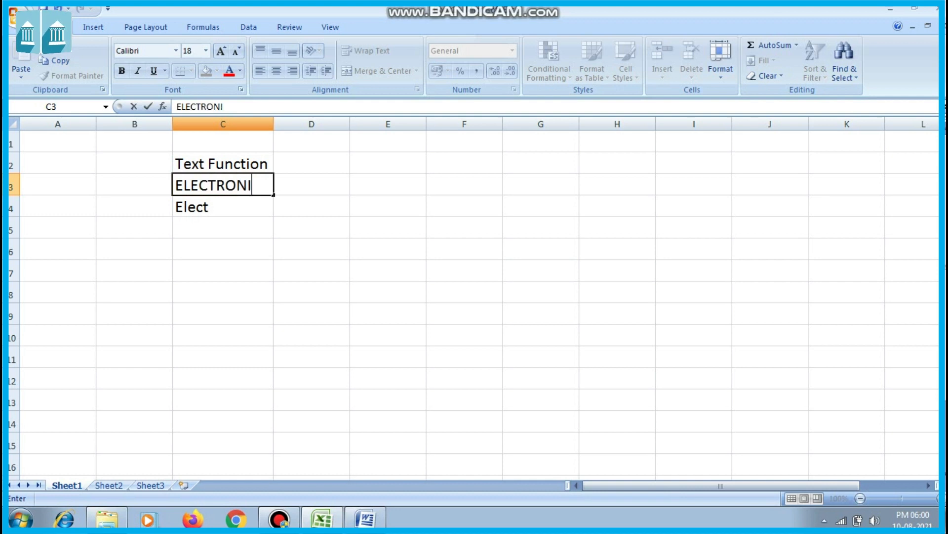
pyautogui.press('Return')
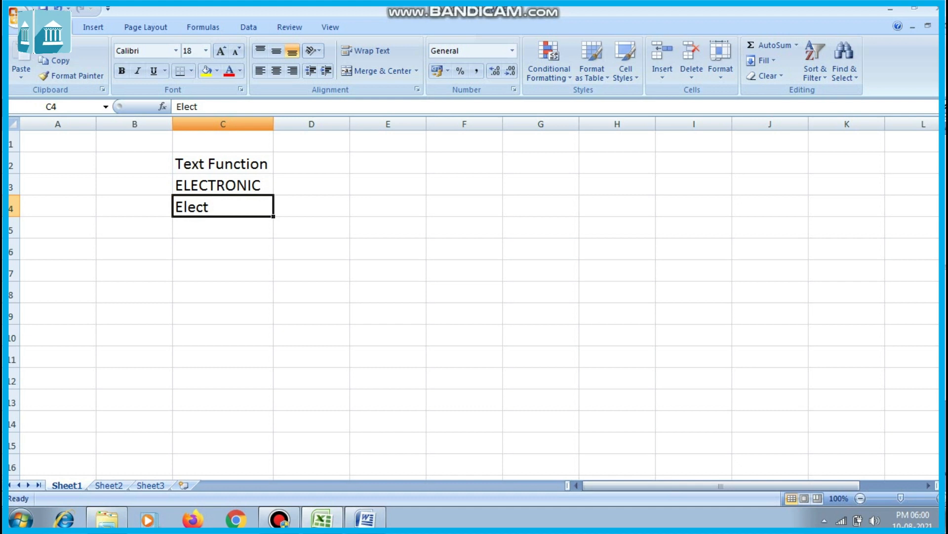
pyautogui.press('Right')
pyautogui.write('RO')
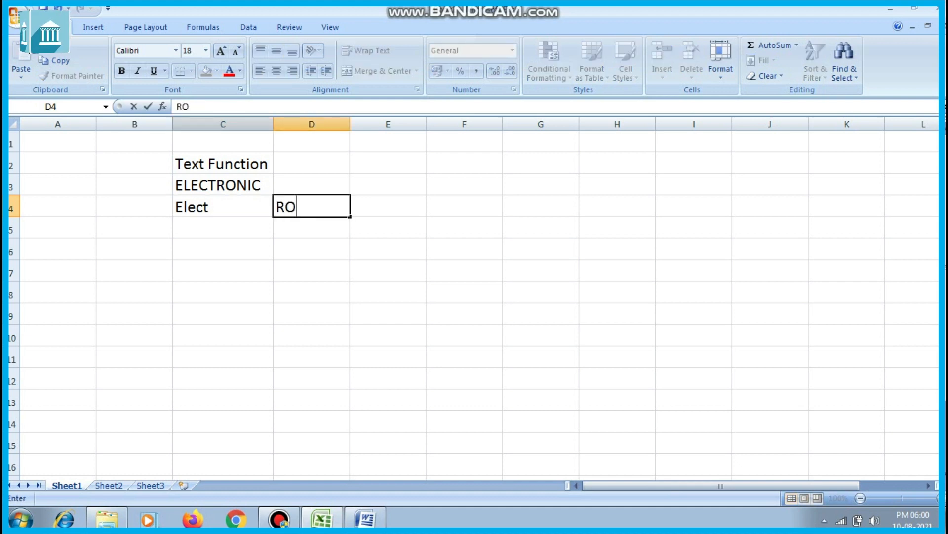
pyautogui.press('BackSpace')
pyautogui.press('BackSpace')
pyautogui.press('Left')
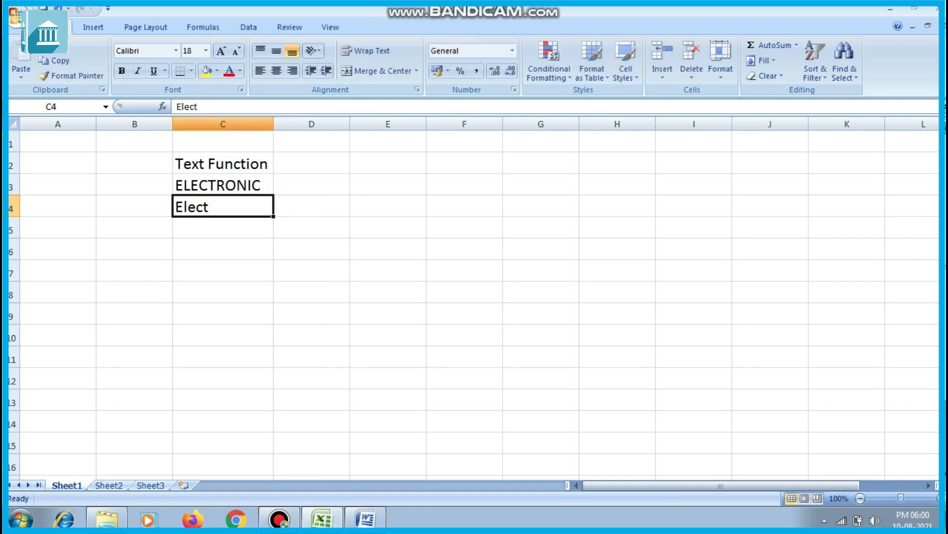
# Split the word across row 4 by entering ELECT in C4 and RONIC in D4.
pyautogui.write('ELECT')
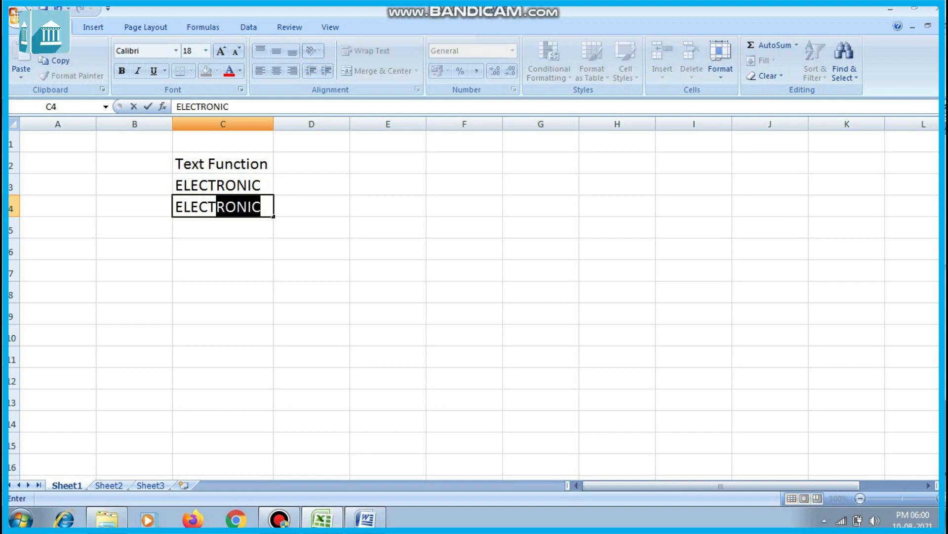
pyautogui.press('Delete')
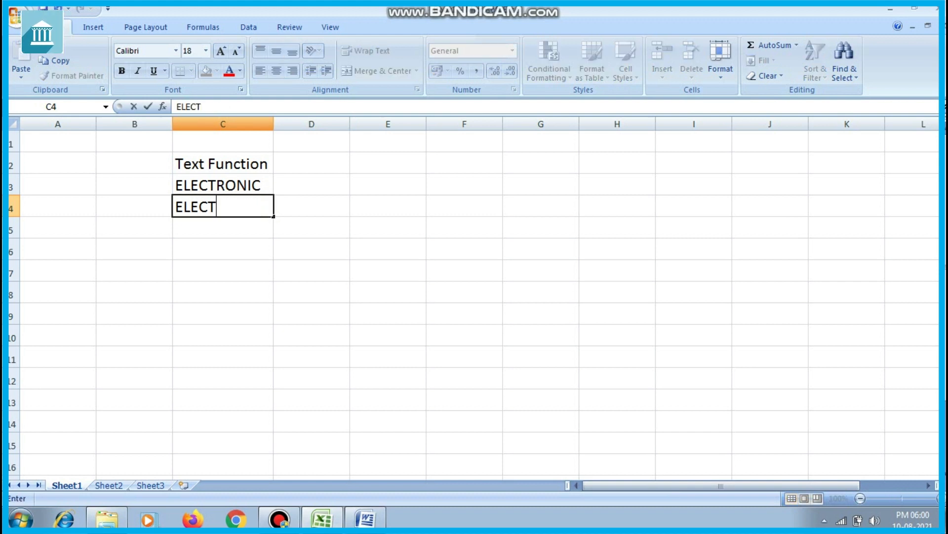
pyautogui.press('Right')
pyautogui.write('RONIC')
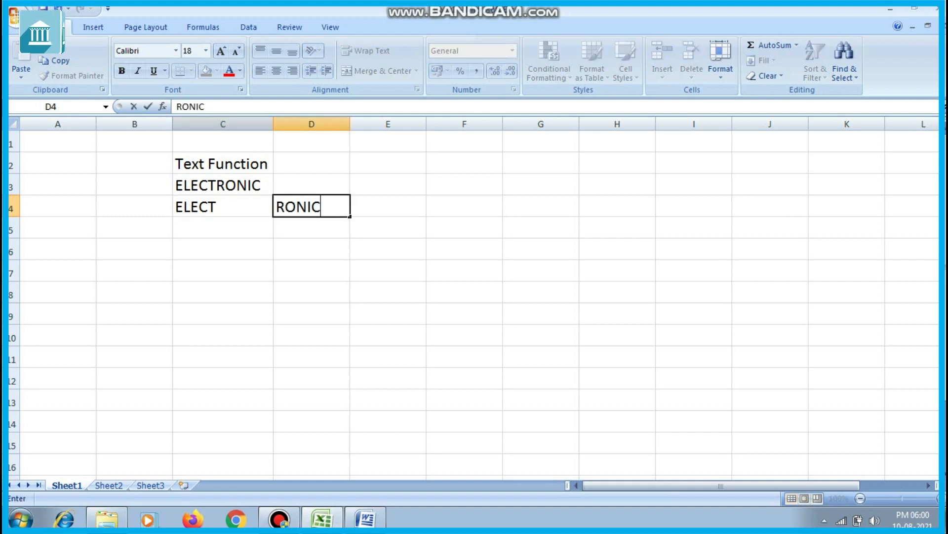
# Commit RONIC in D4 and clear the word ELECTRONIC from C3.
pyautogui.press('Return')
pyautogui.press('Left')
pyautogui.press('Down')
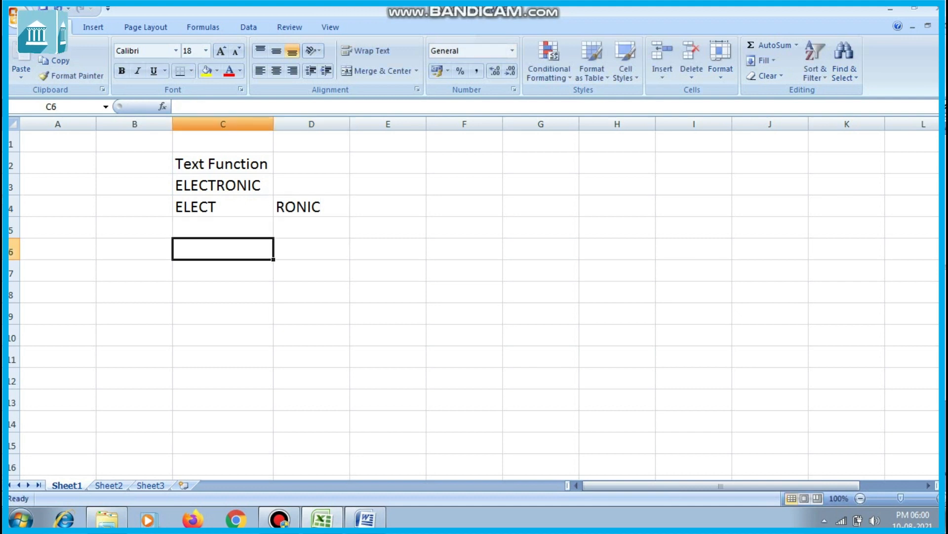
pyautogui.press('Left')
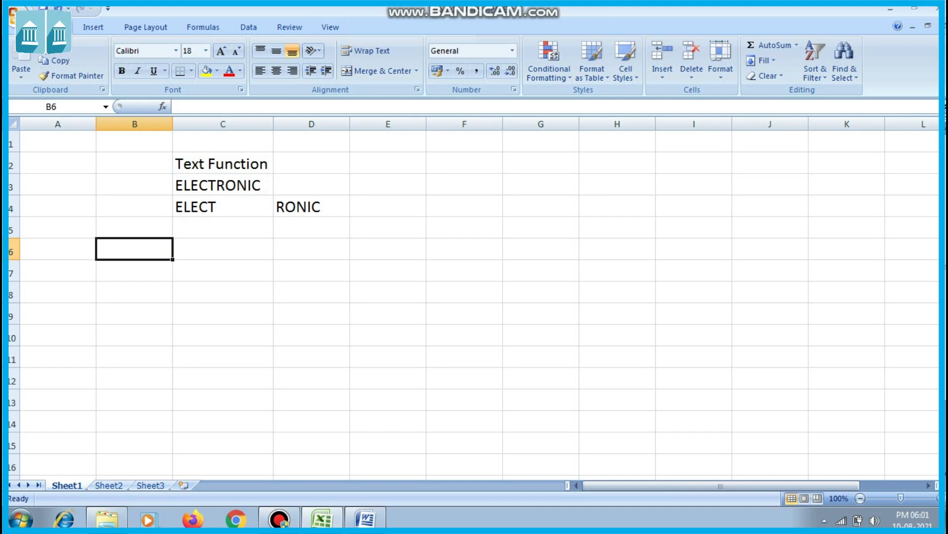
pyautogui.click(222, 206)
pyautogui.press('Up')
pyautogui.press('Delete')
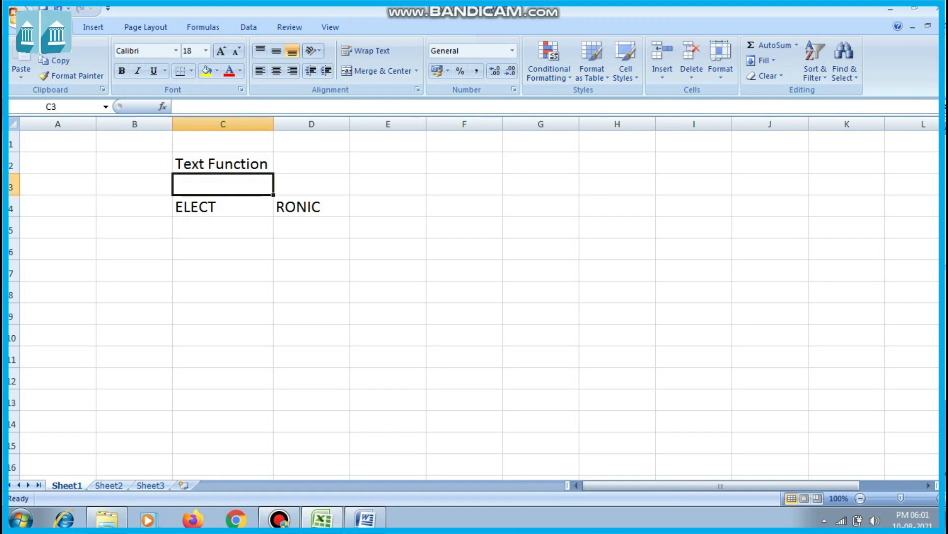
# Enter the label CONCATENATE in B6 and widen column B to fit it.
pyautogui.press('Down')
pyautogui.press('Right')
pyautogui.press('Left')
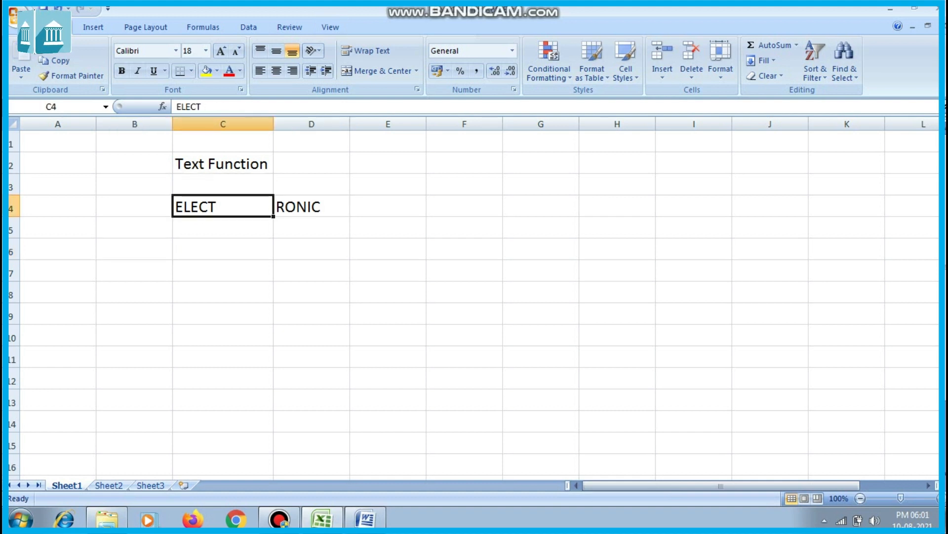
pyautogui.press('Right')
pyautogui.press('Down')
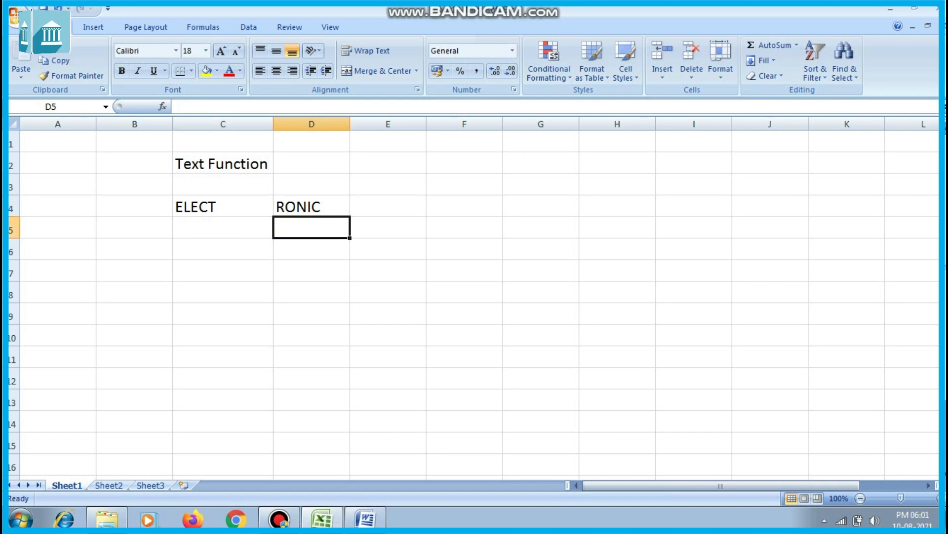
pyautogui.press('Left')
pyautogui.press('Down')
pyautogui.press('Left')
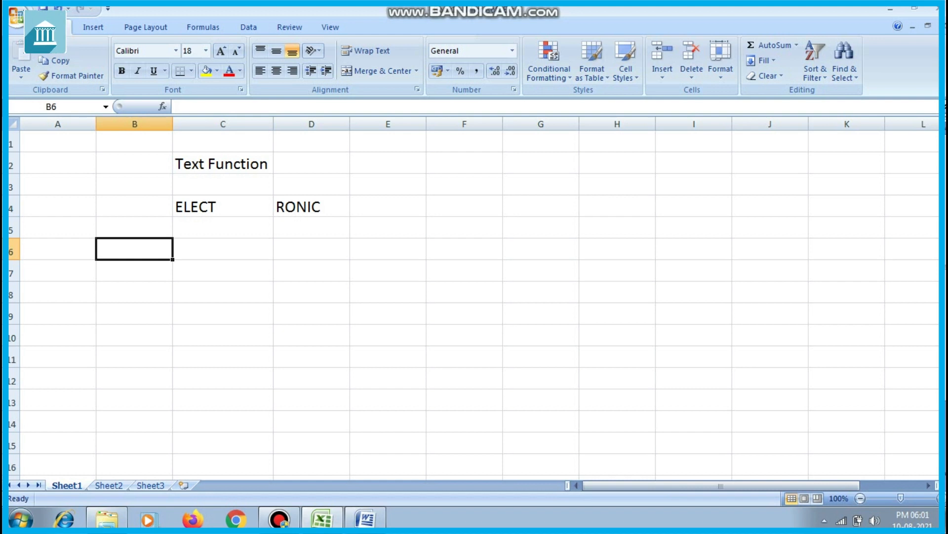
pyautogui.write('CON')
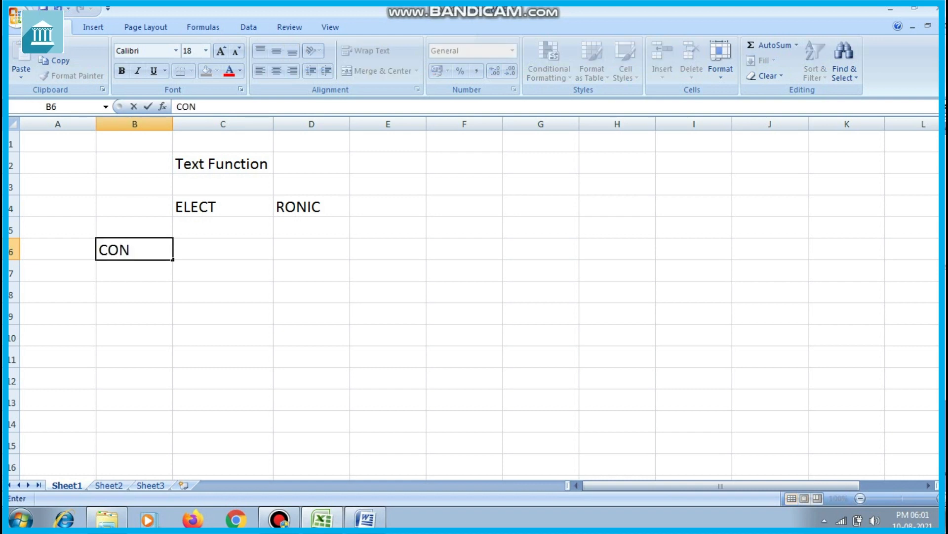
pyautogui.write('CATE')
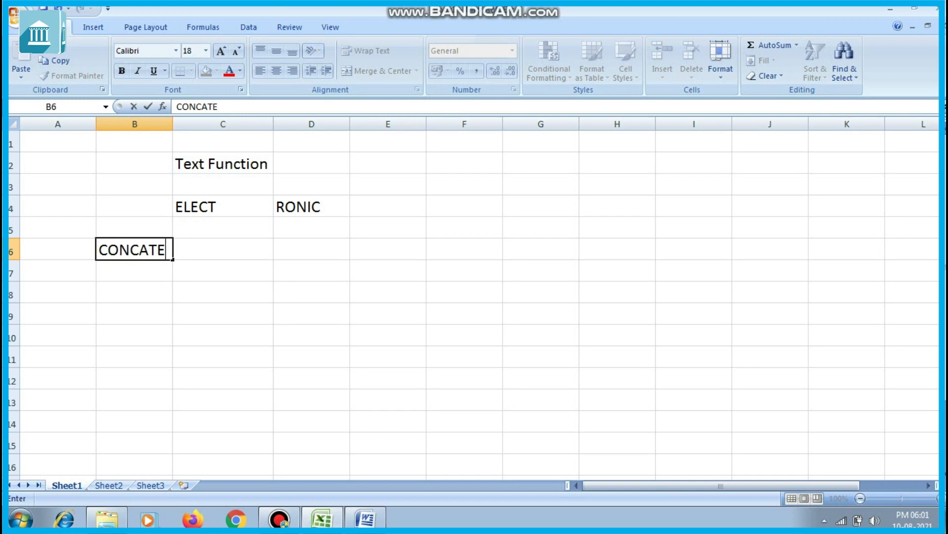
pyautogui.write('NATE')
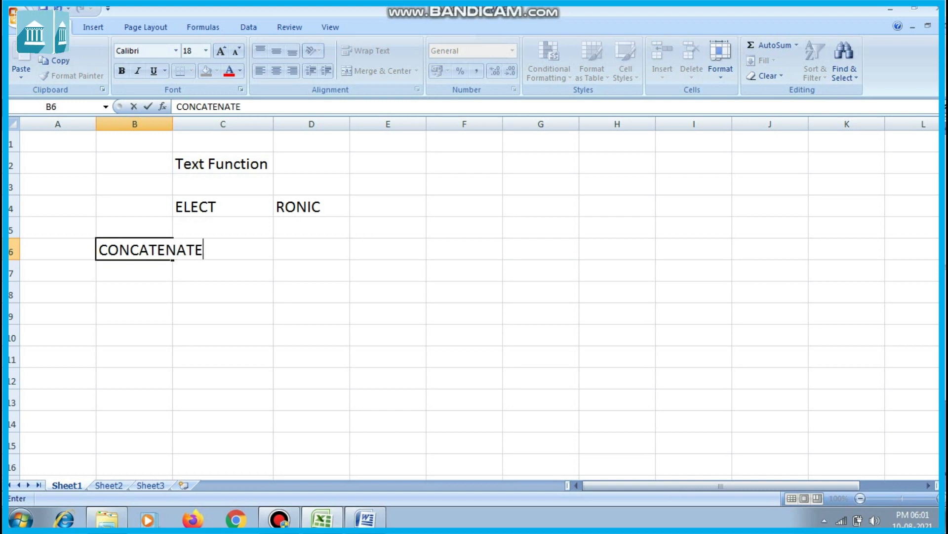
pyautogui.doubleClick(174, 124)
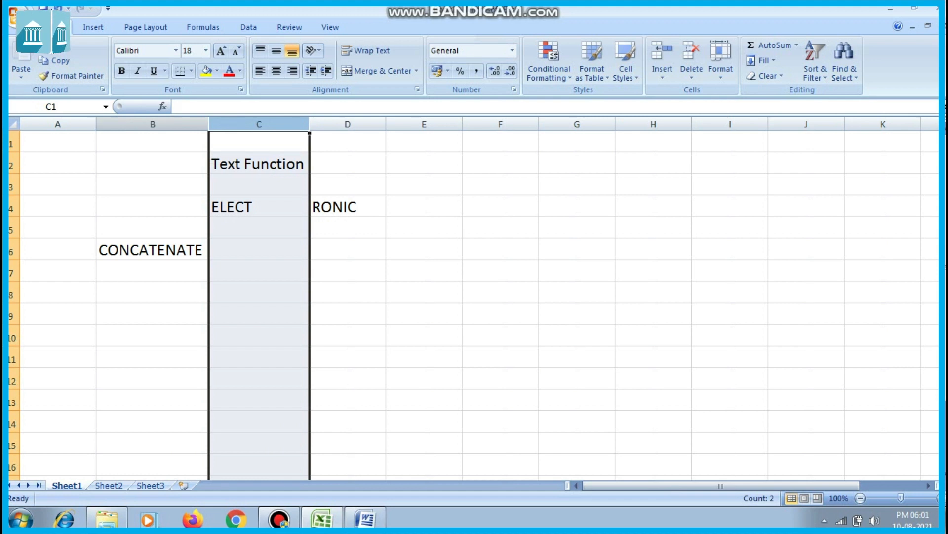
# Join the two word parts from row 4 in C6 with the formula =CONCATENATE(C4,D4).
pyautogui.press('Right')
pyautogui.press('Down')
pyautogui.press('Down')
pyautogui.press('Down')
pyautogui.press('Down')
pyautogui.press('Left')
pyautogui.press('Up')
pyautogui.press('Down')
pyautogui.press('Down')
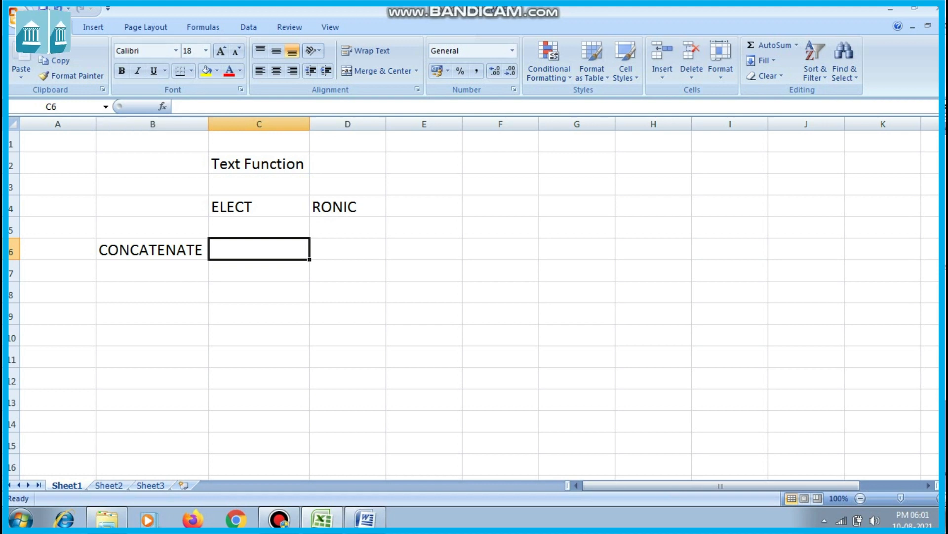
pyautogui.write('=CON')
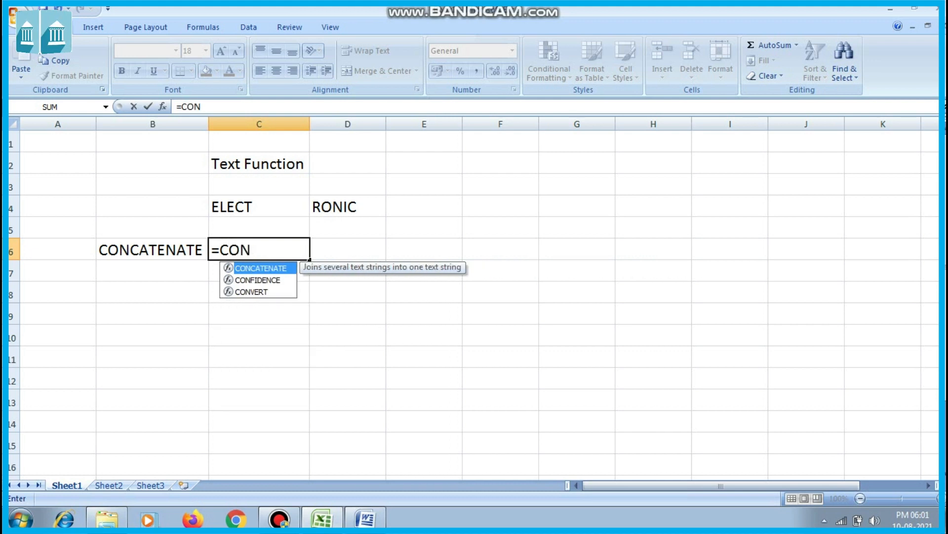
pyautogui.press('Tab')
pyautogui.write('C1')
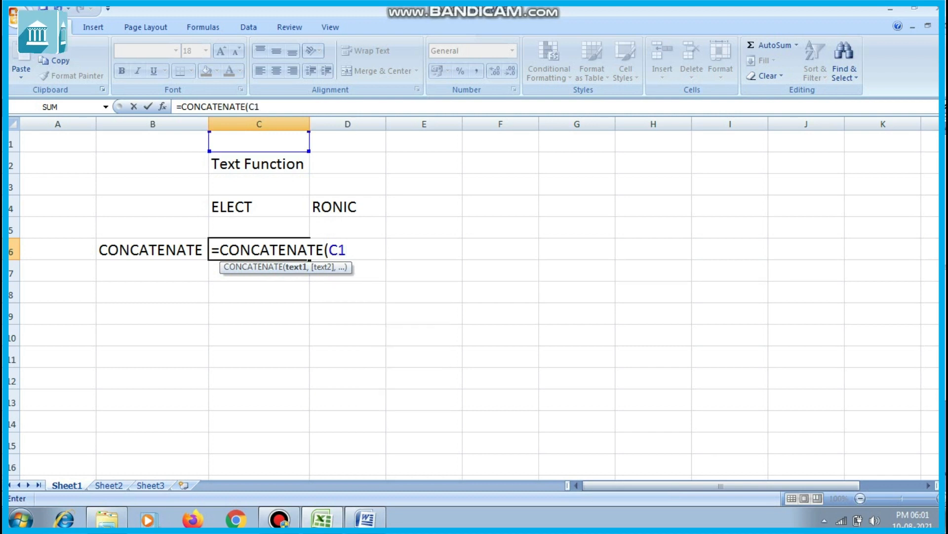
pyautogui.press('BackSpace')
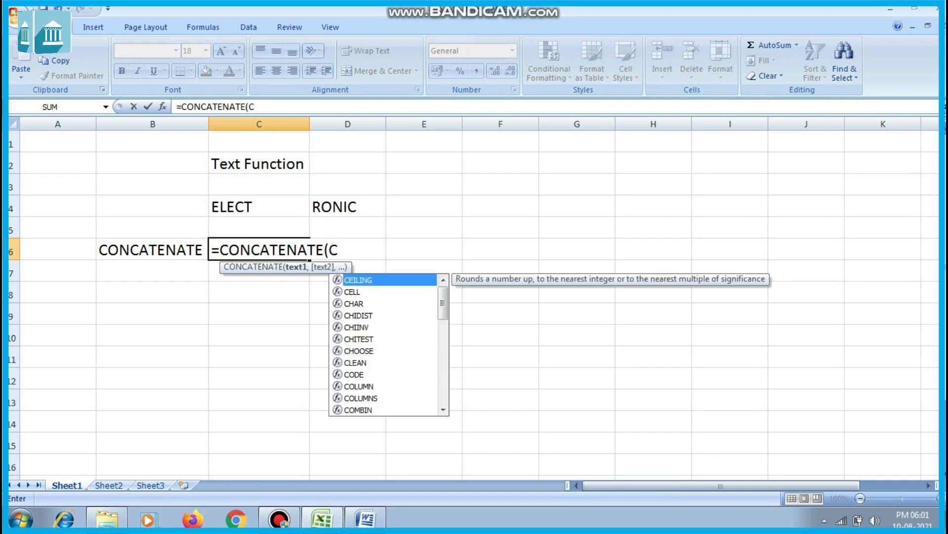
pyautogui.write('4,')
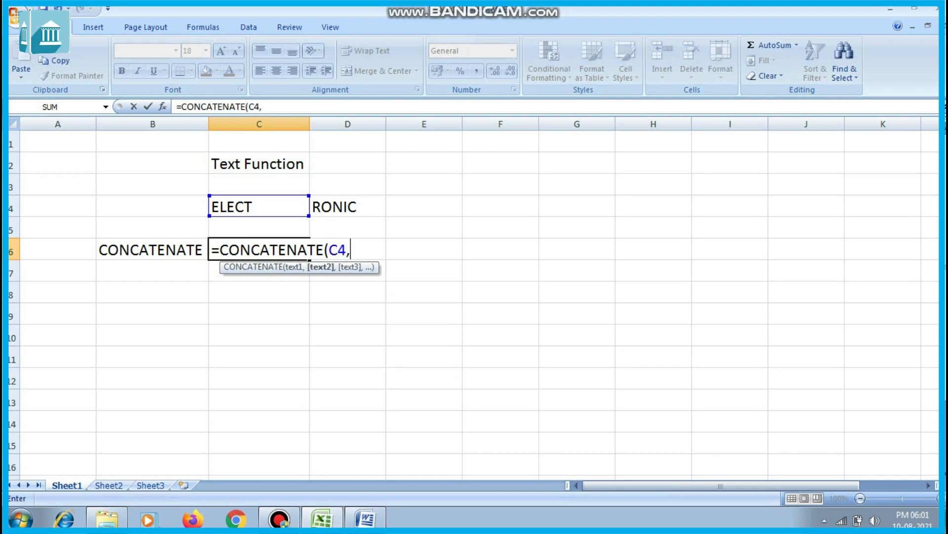
pyautogui.write('4)')
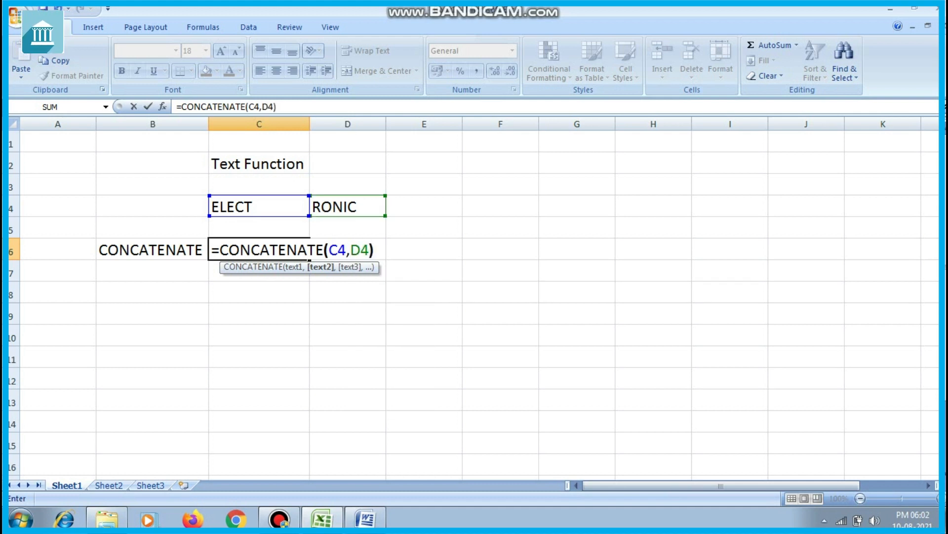
pyautogui.press('Return')
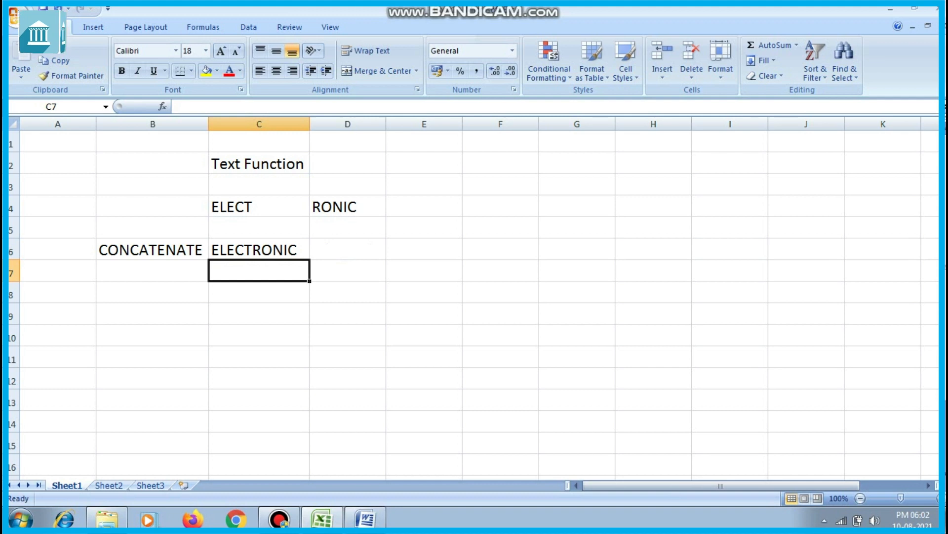
pyautogui.press('Up')
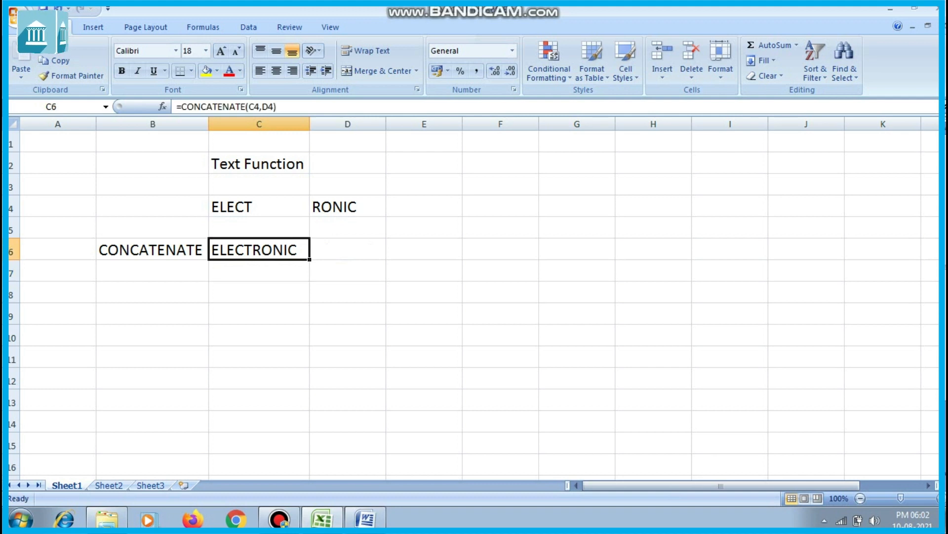
# Join two literal text strings in C7 with the formula =CONCATENATE("COMP","UTER").
pyautogui.press('Down')
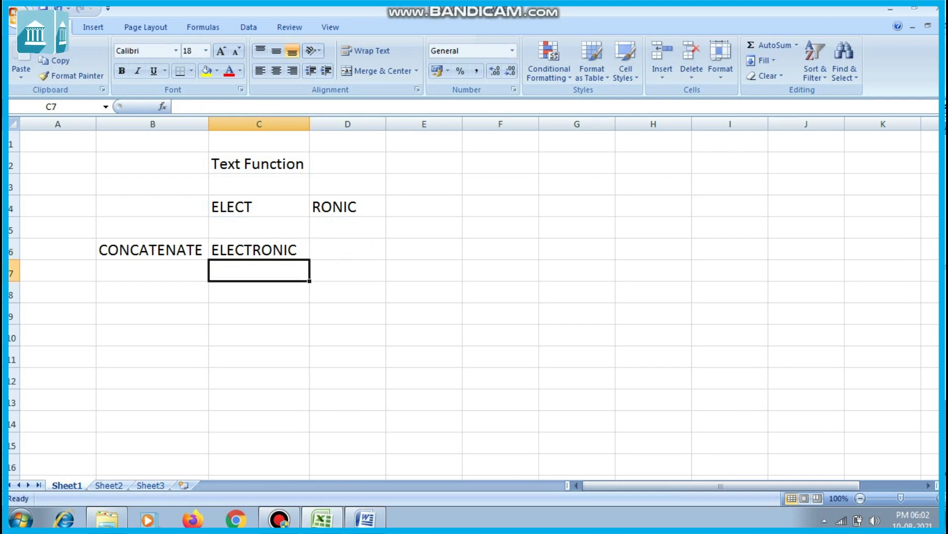
pyautogui.write('=CON')
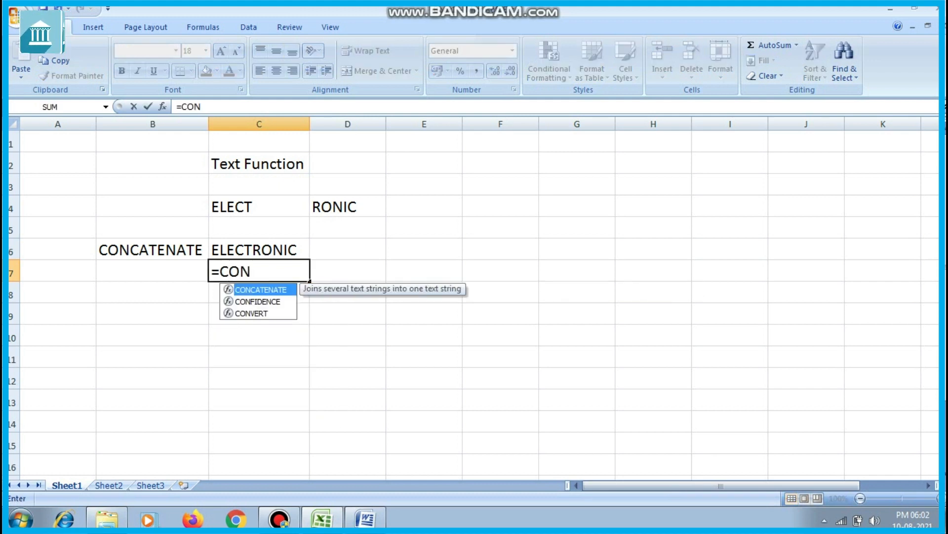
pyautogui.press('Tab')
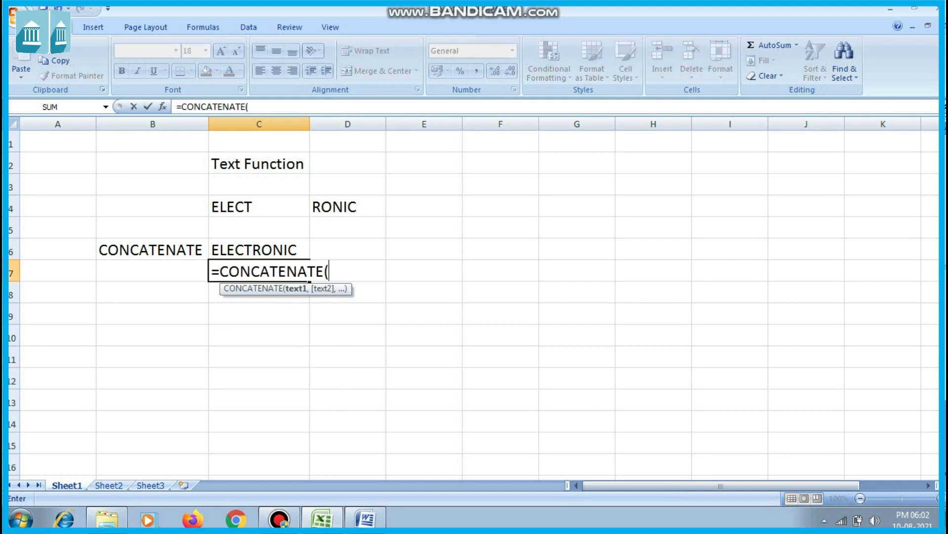
pyautogui.write('(')
pyautogui.press('BackSpace')
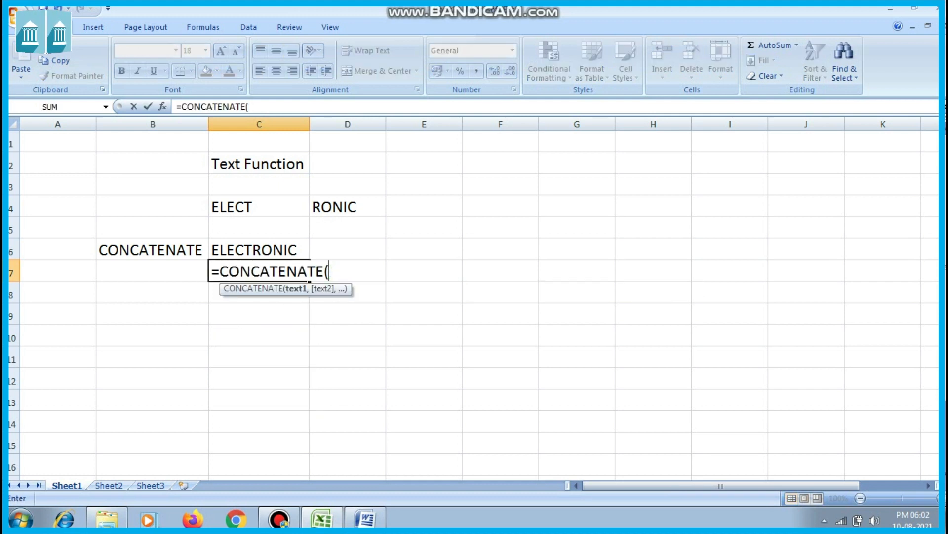
pyautogui.write('""')
pyautogui.press('BackSpace')
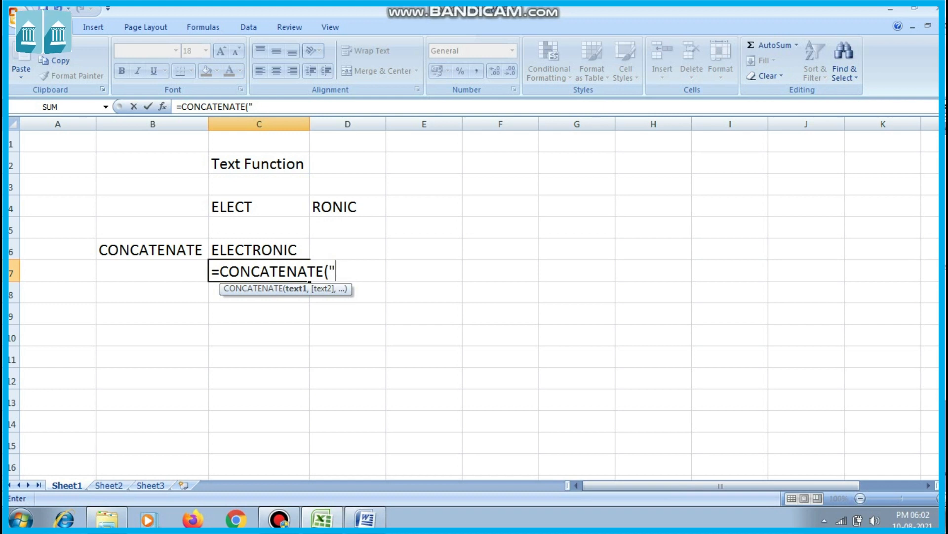
pyautogui.write('c')
pyautogui.press('BackSpace')
pyautogui.write('COMP","')
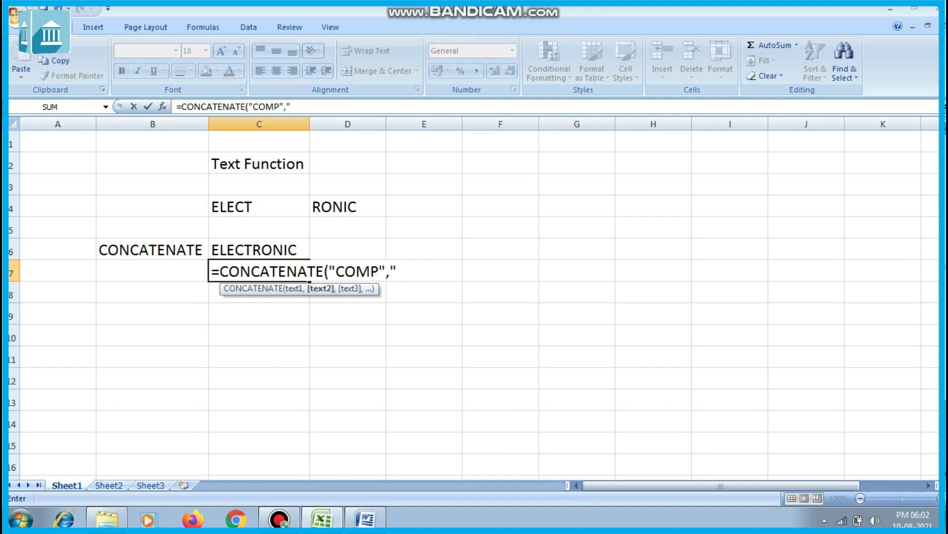
pyautogui.write('UTER"')
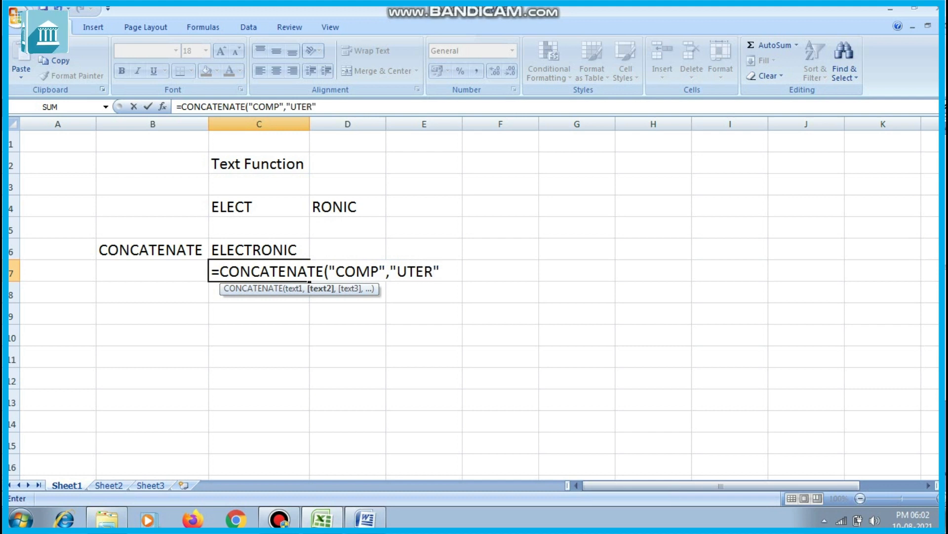
pyautogui.write(')')
pyautogui.press('Return')
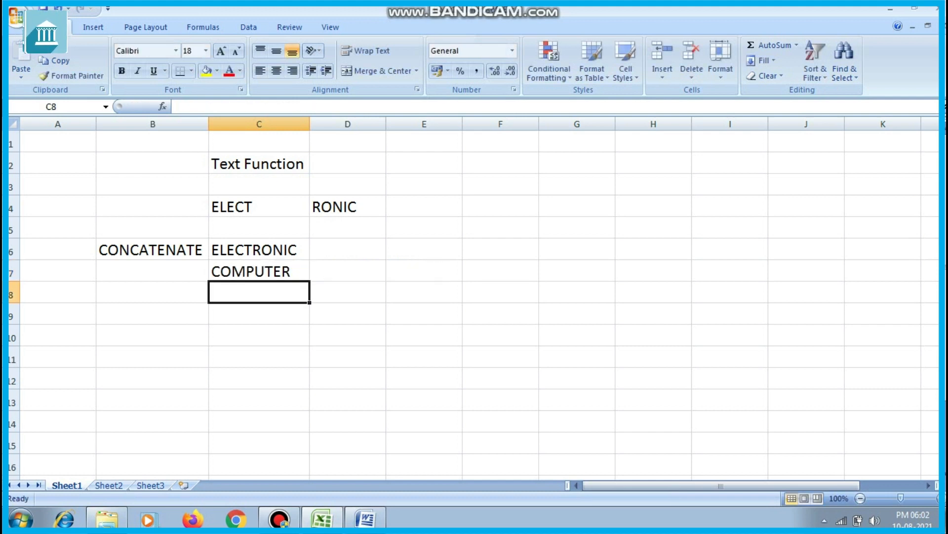
pyautogui.press('Up')
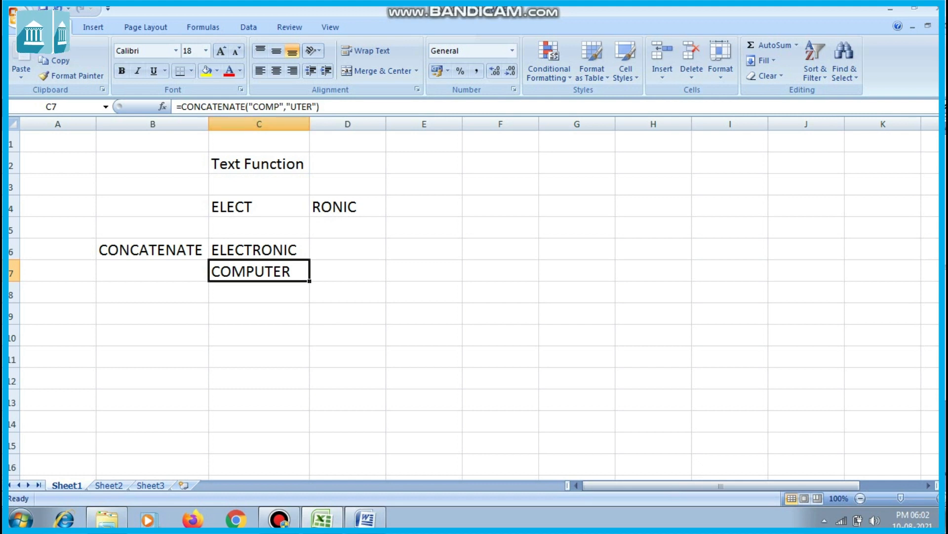
# Enter the label LEFT in B8 below the CONCATENATE examples.
pyautogui.click(153, 292)
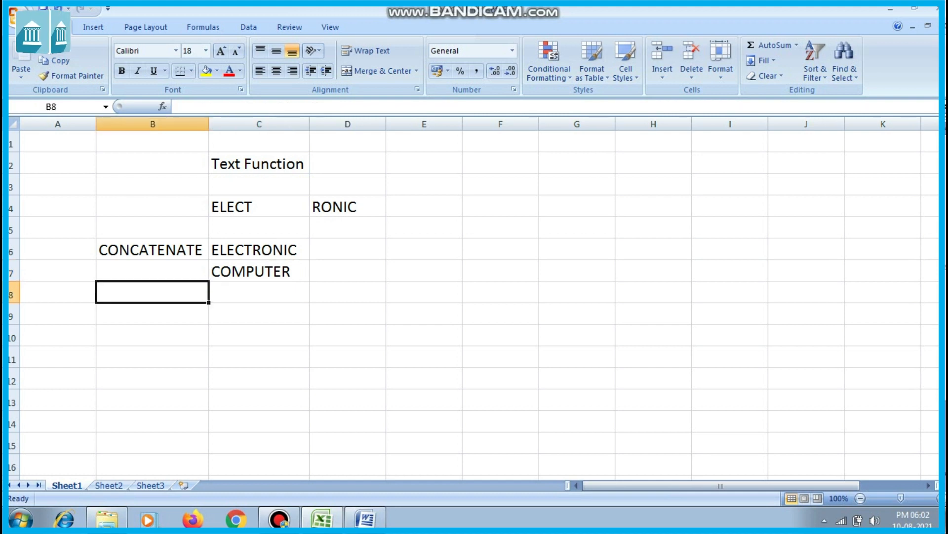
pyautogui.write('LEFT')
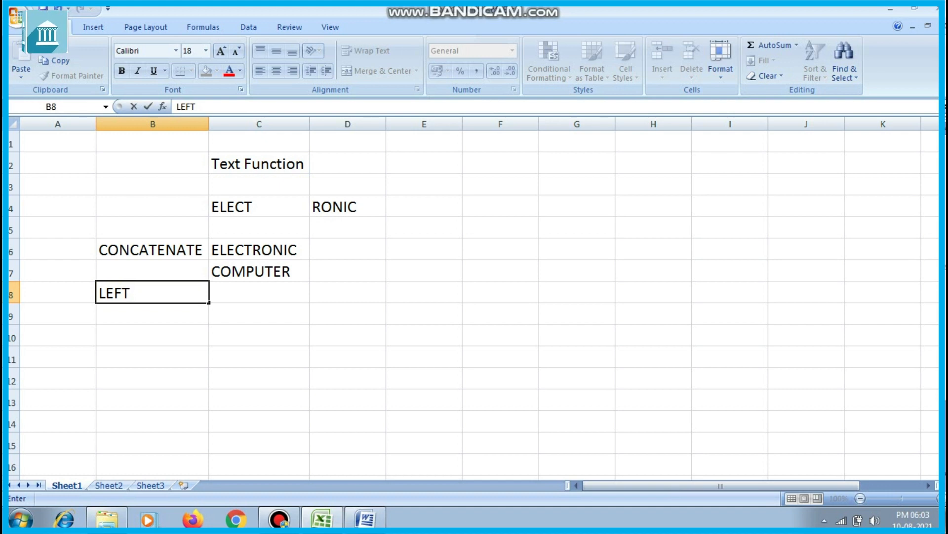
pyautogui.press('Right')
# Extract the first four characters of a literal word in C8 with the formula =LEFT("COMPUTER",4).
pyautogui.write('=LEFT')
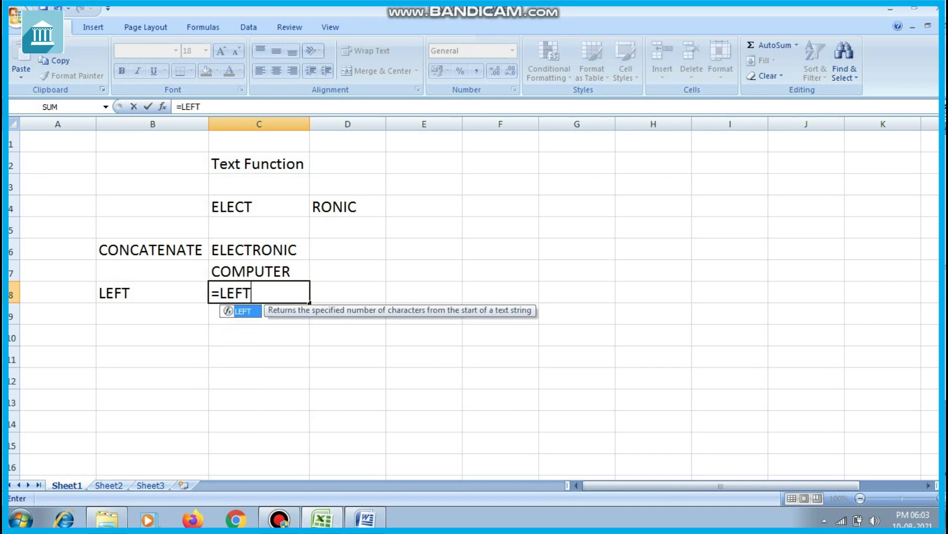
pyautogui.write('("CO')
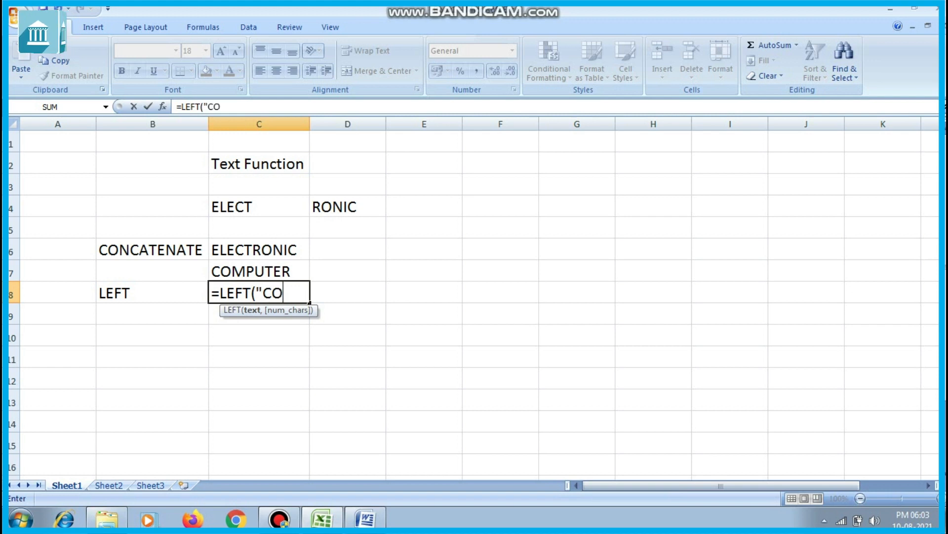
pyautogui.write('MPUT')
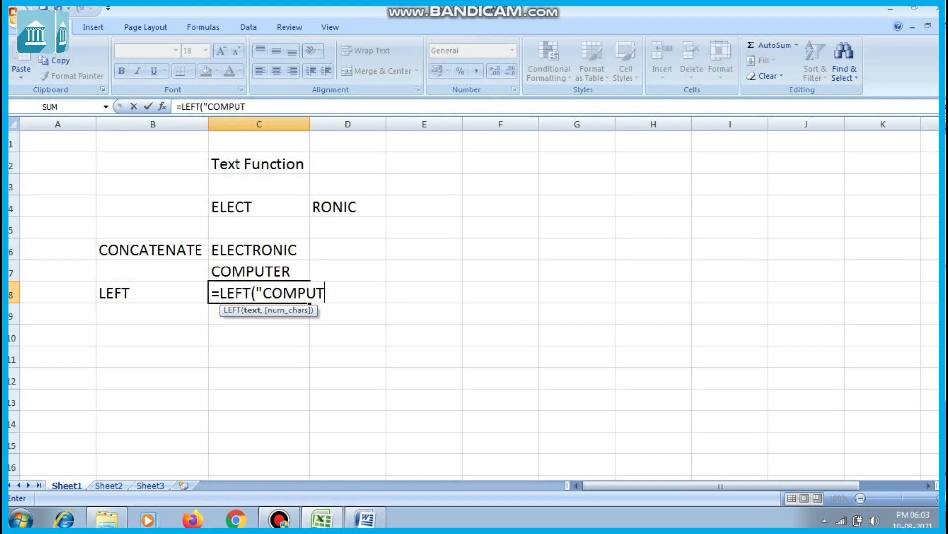
pyautogui.write('ER",')
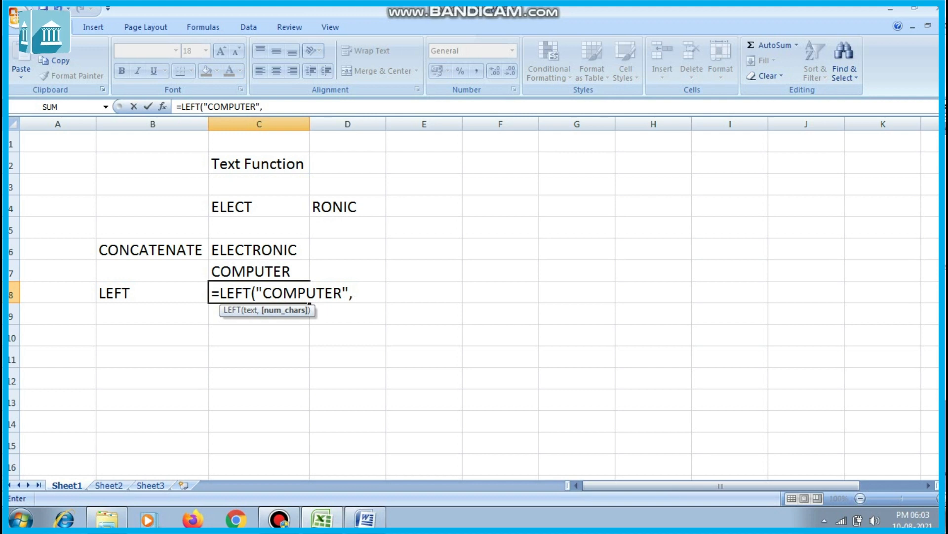
pyautogui.write('4')
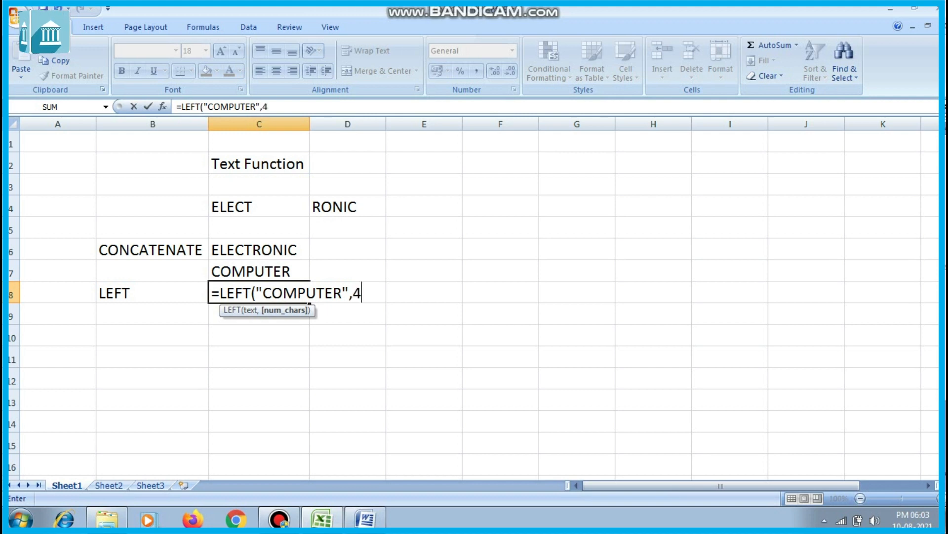
pyautogui.write(')')
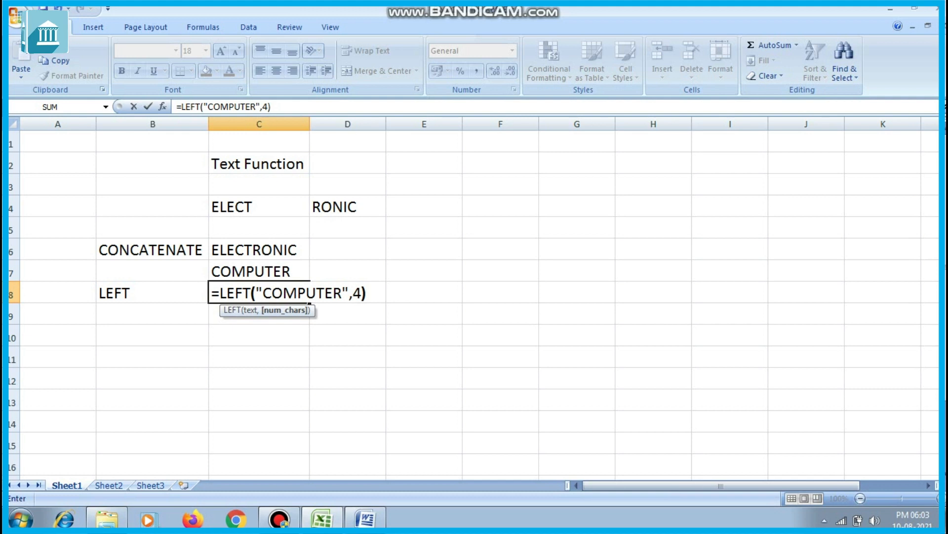
pyautogui.press('Return')
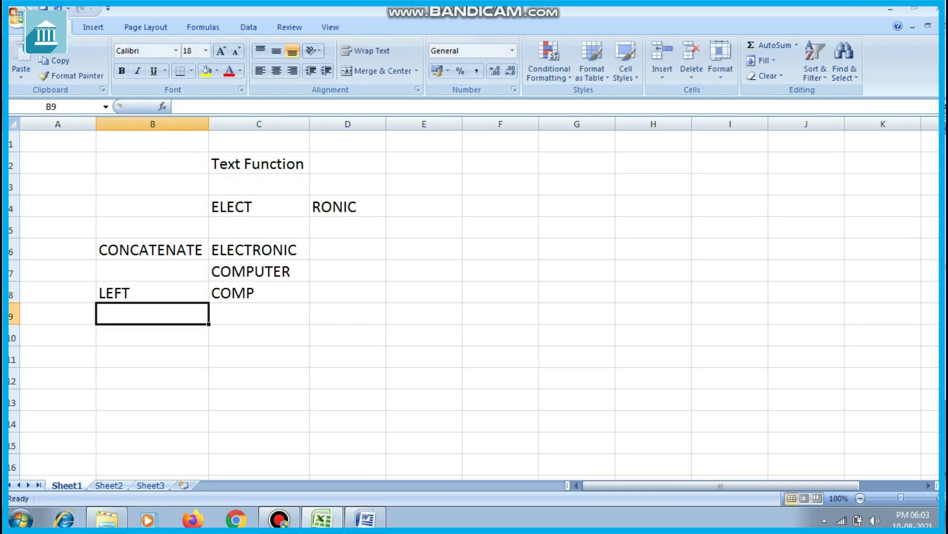
# Change the number of characters in C8's LEFT formula to 2.
pyautogui.press('Up')
pyautogui.press('Right')
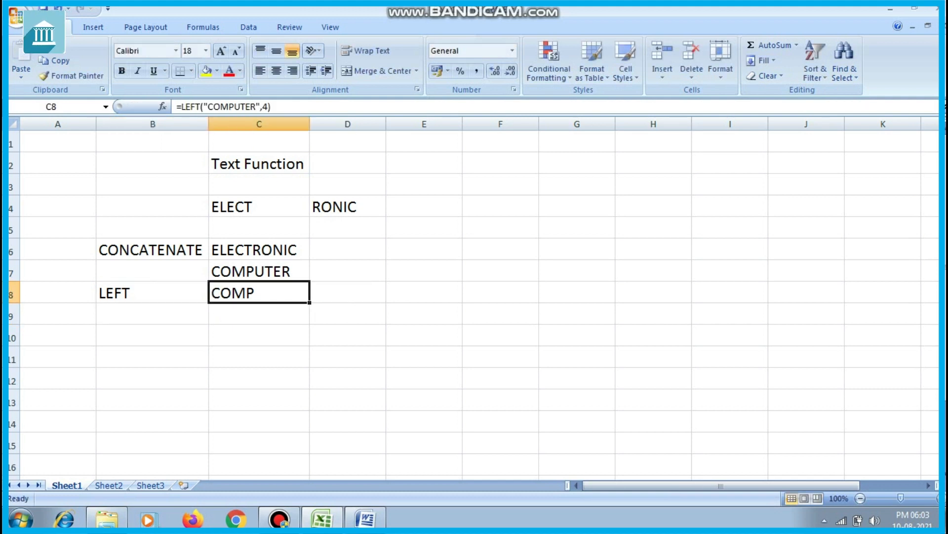
pyautogui.press('F2')
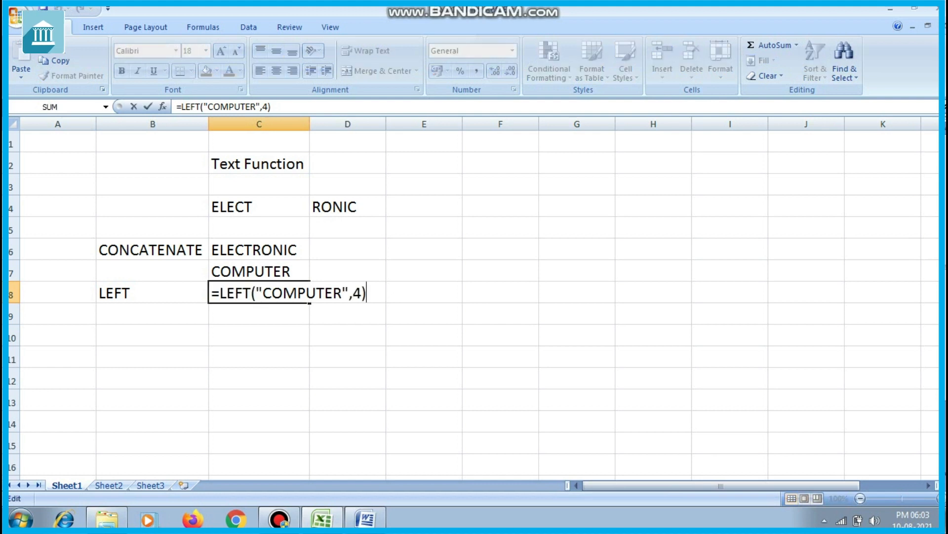
pyautogui.press('Left')
pyautogui.press('BackSpace')
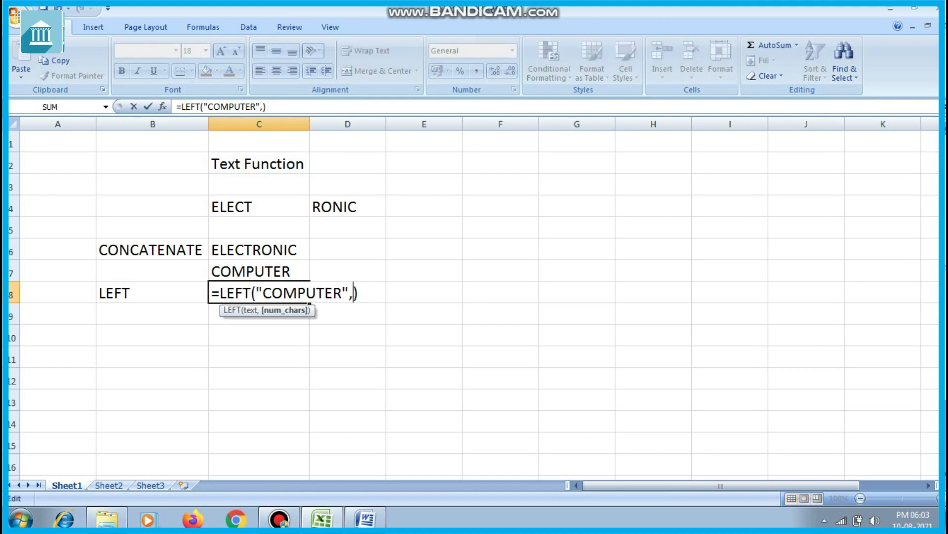
pyautogui.write('2')
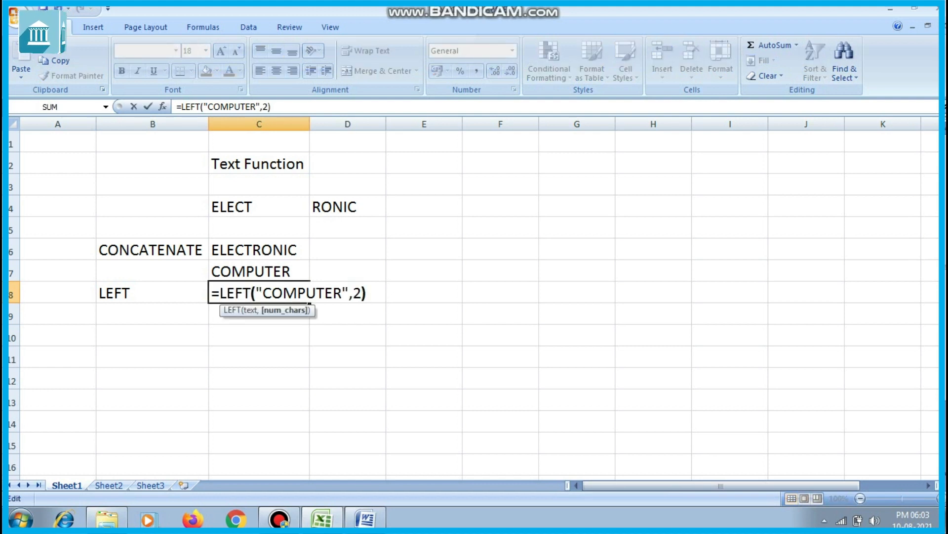
pyautogui.press('Return')
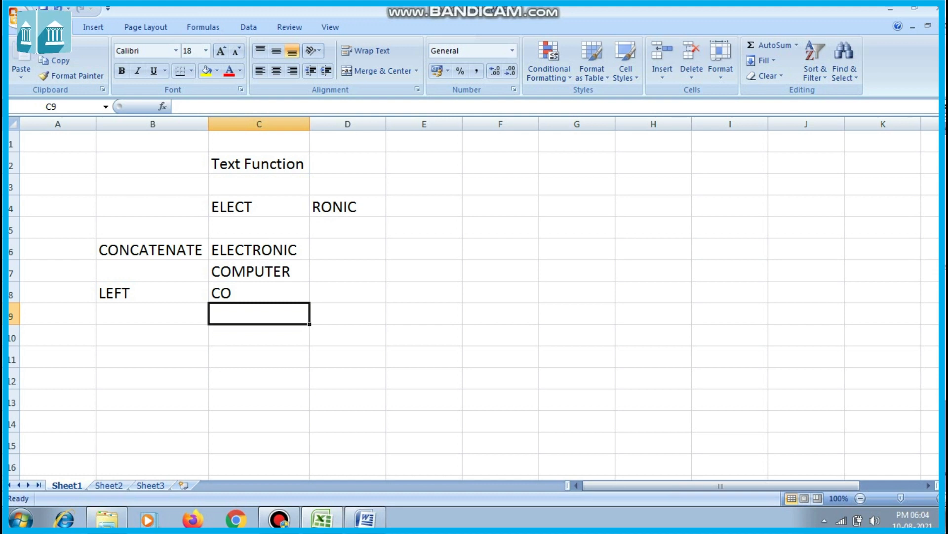
# Enter the label RIGHT in B9 below the LEFT label.
pyautogui.press('Left')
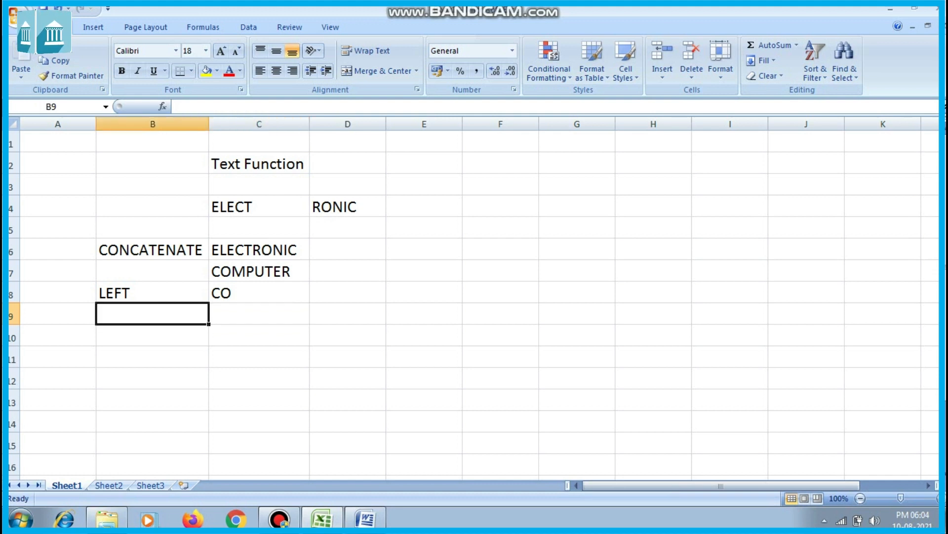
pyautogui.write('RIGHT')
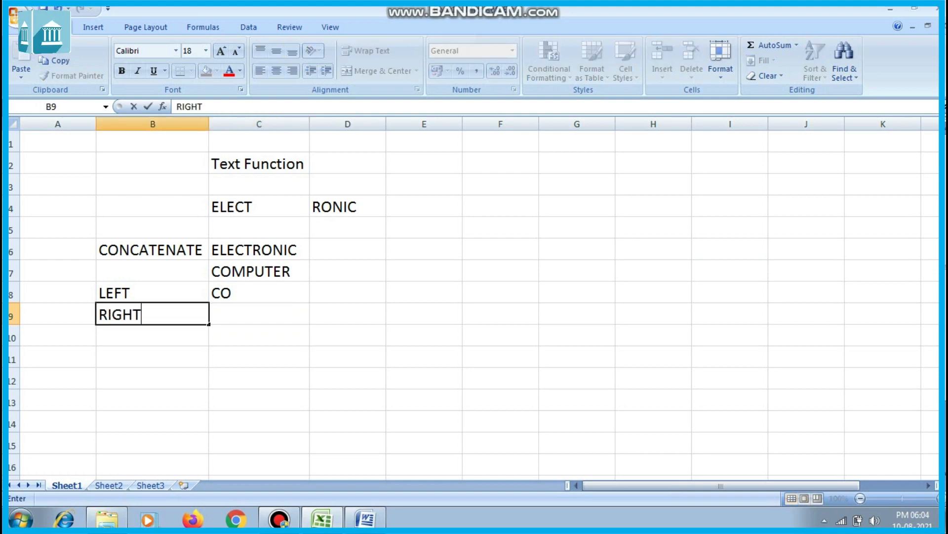
pyautogui.press('Tab')
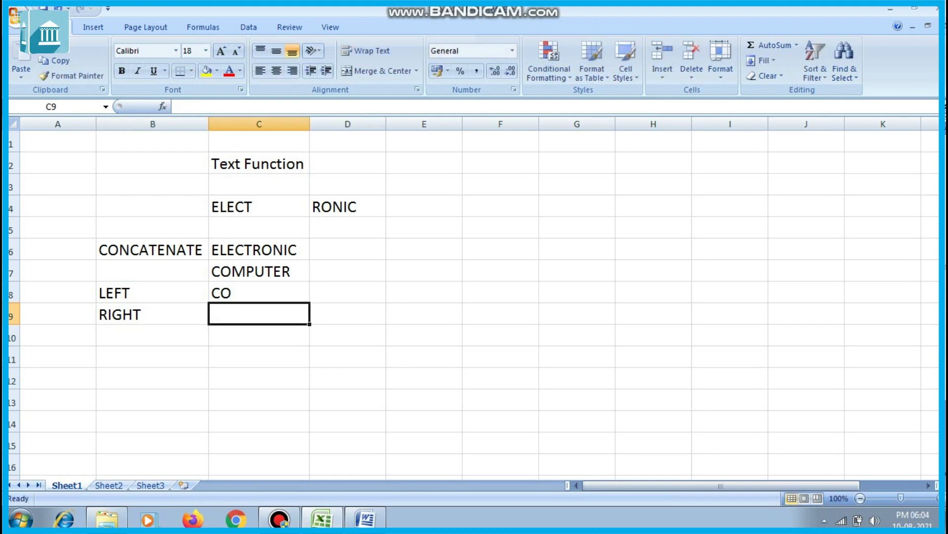
# Extract the last three characters of the word in C7 by entering =RIGHT(C7,3) in C9.
pyautogui.write('=R')
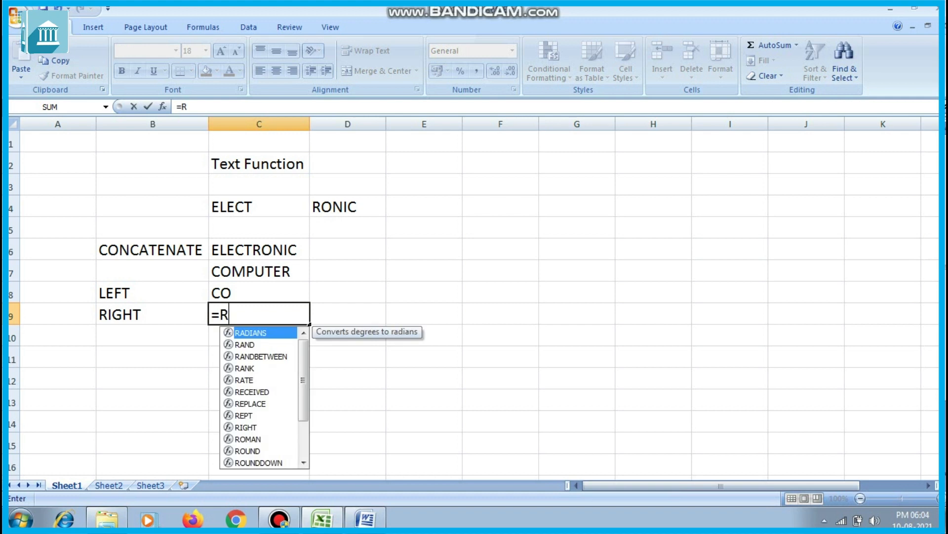
pyautogui.write('IGHT(')
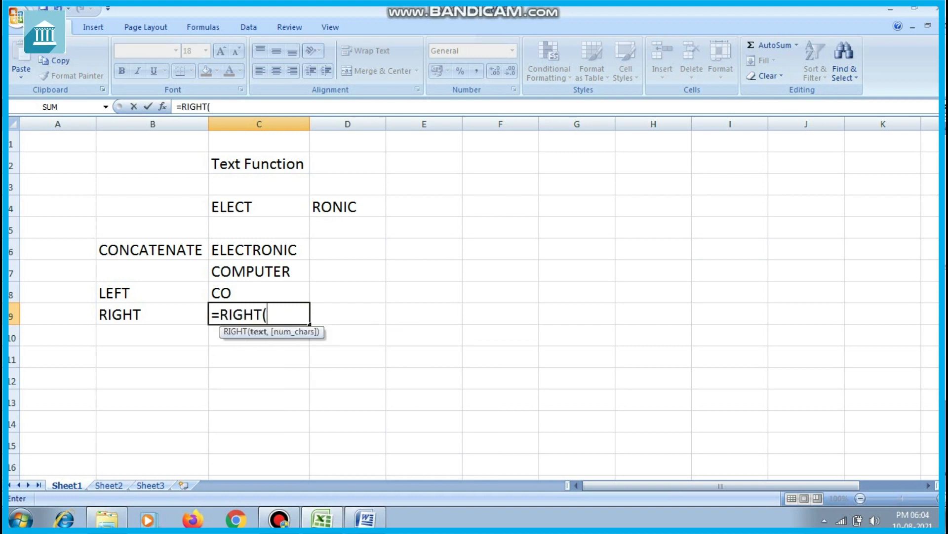
pyautogui.write('C')
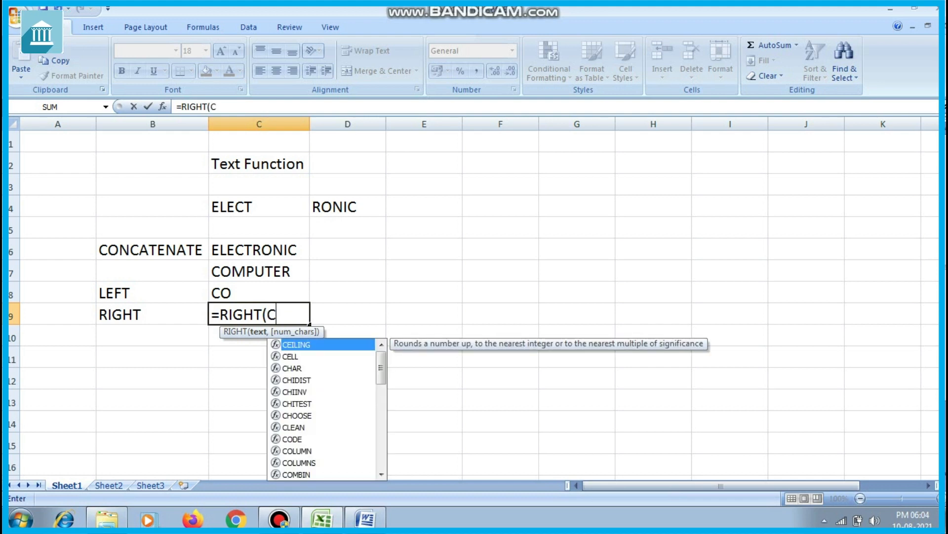
pyautogui.write('7,5')
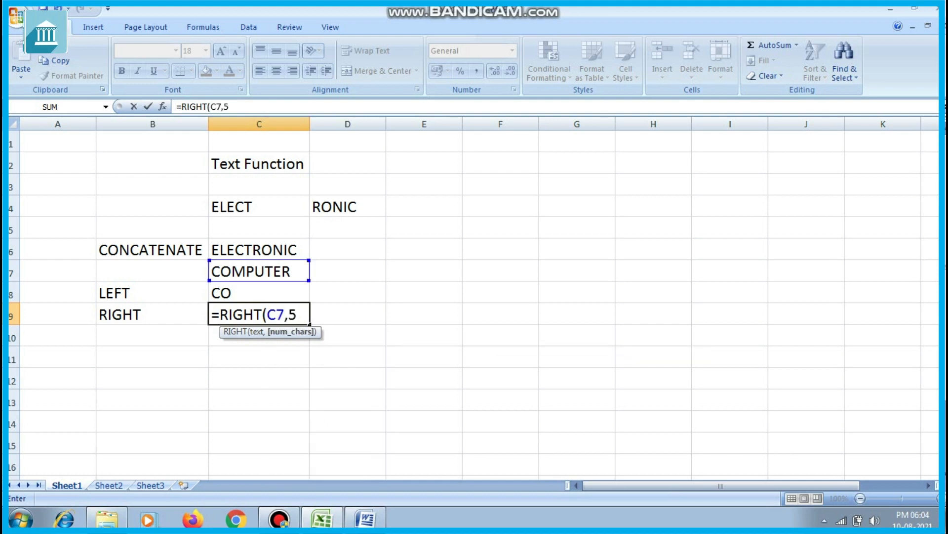
pyautogui.press('BackSpace')
pyautogui.write('3)')
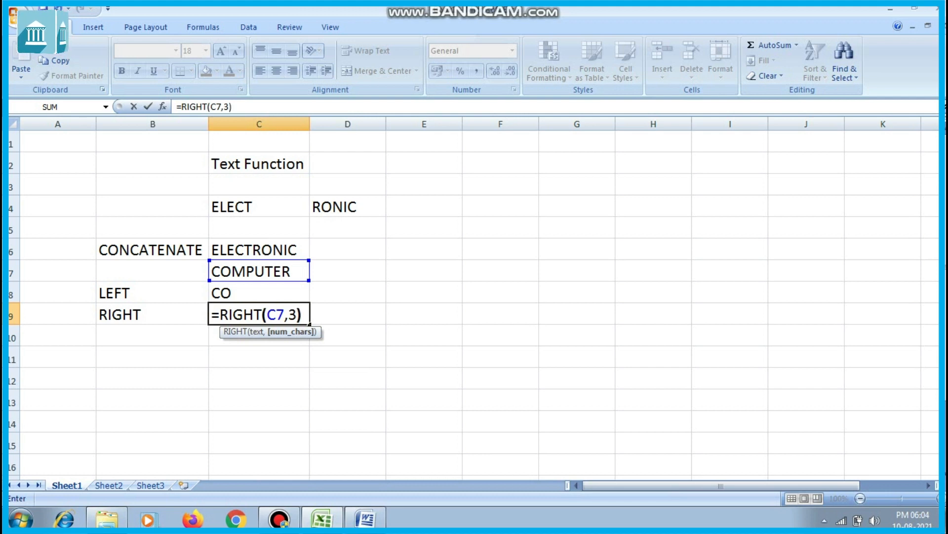
pyautogui.press('Return')
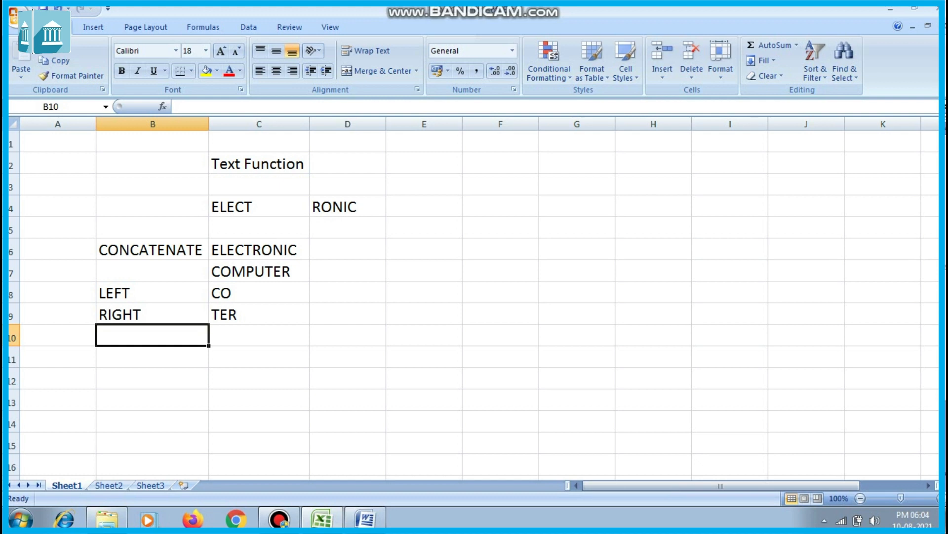
# Enter the label LENGTH in B10 below the RIGHT label.
pyautogui.click(259, 249)
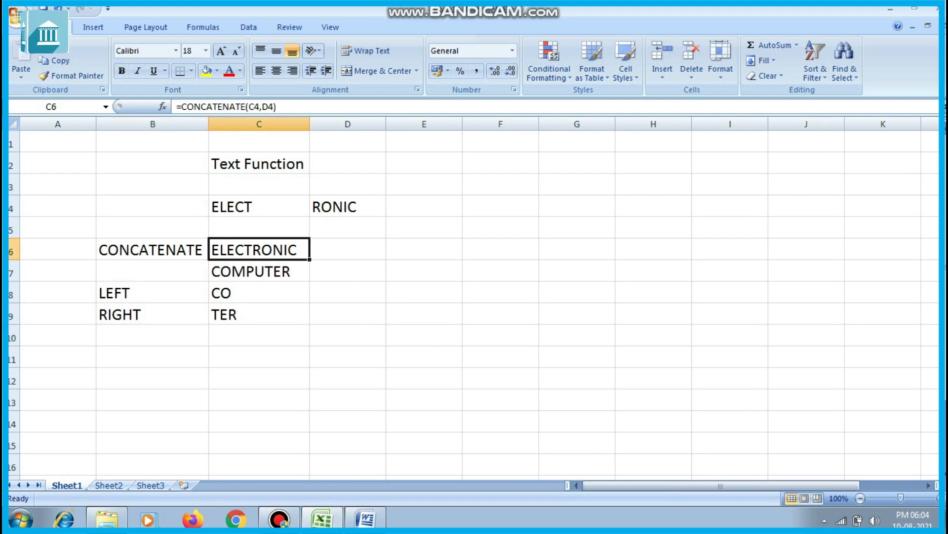
pyautogui.press('Down')
pyautogui.press('Down')
pyautogui.press('Down')
pyautogui.press('Down')
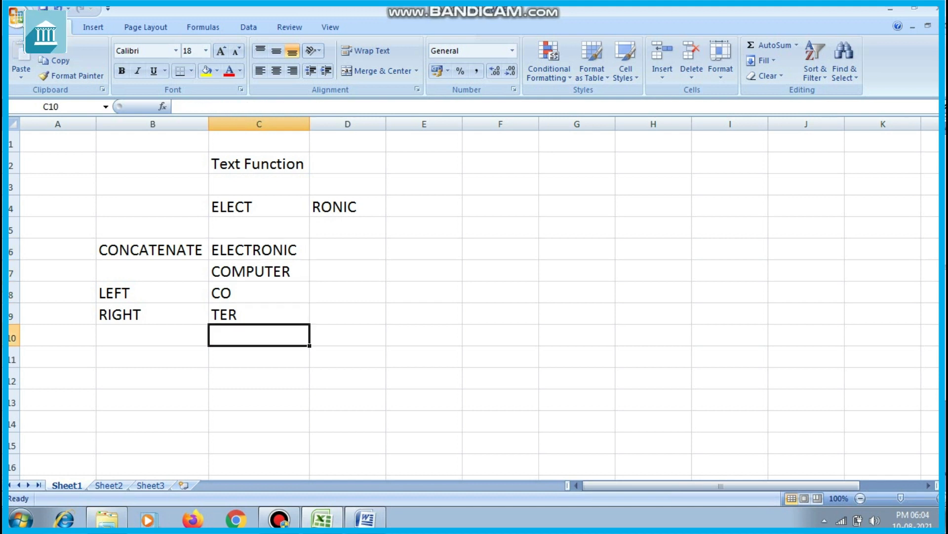
pyautogui.press('Left')
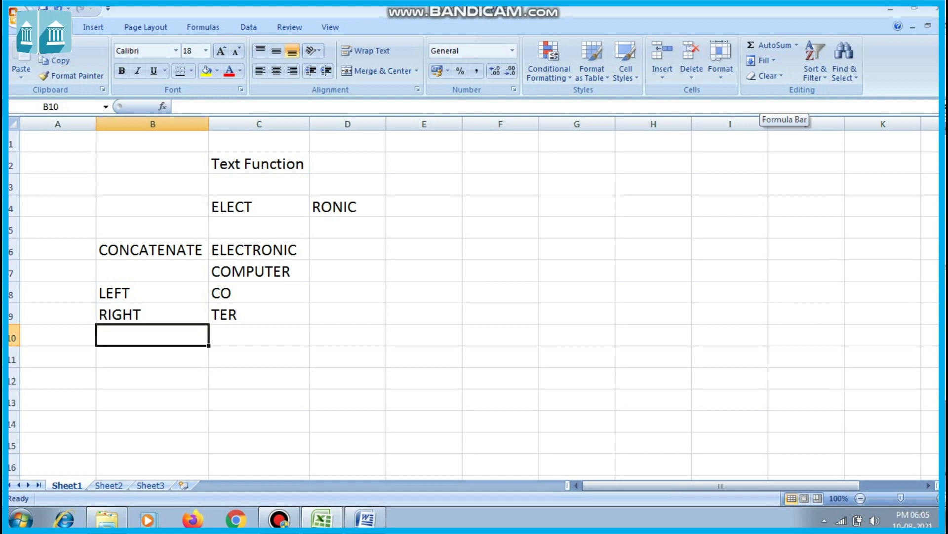
pyautogui.write('LENGTH')
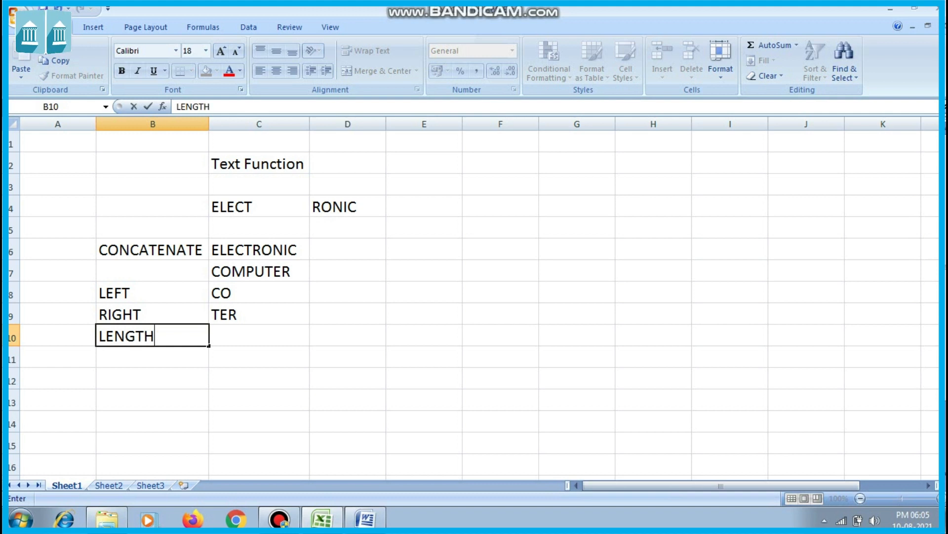
pyautogui.press('Right')
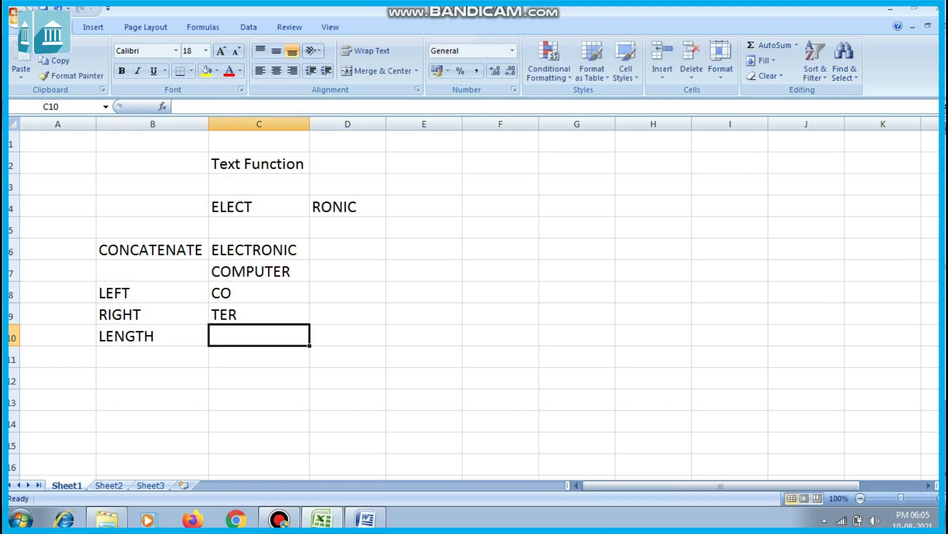
# Count the characters of the word in C7 by entering =LEN(C7) in C10.
pyautogui.write('=')
pyautogui.write('LENG')
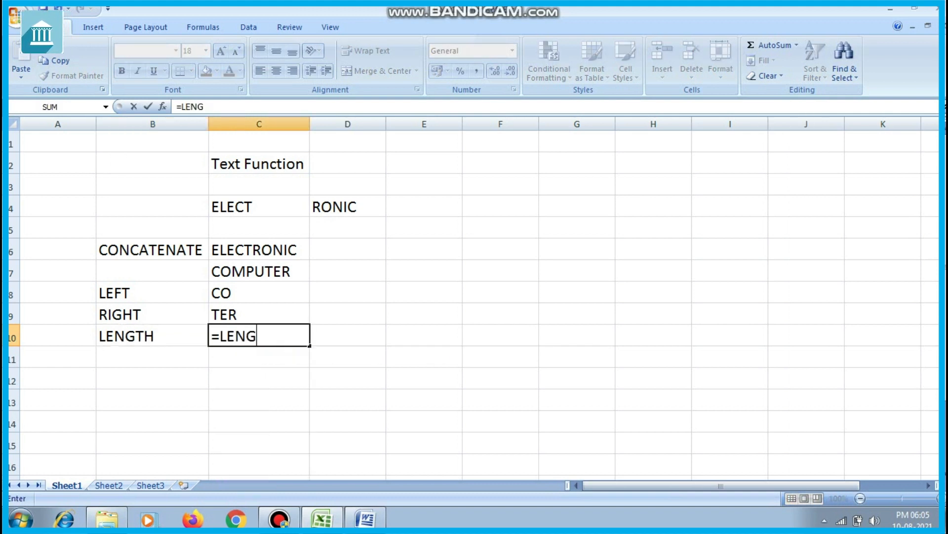
pyautogui.press('BackSpace')
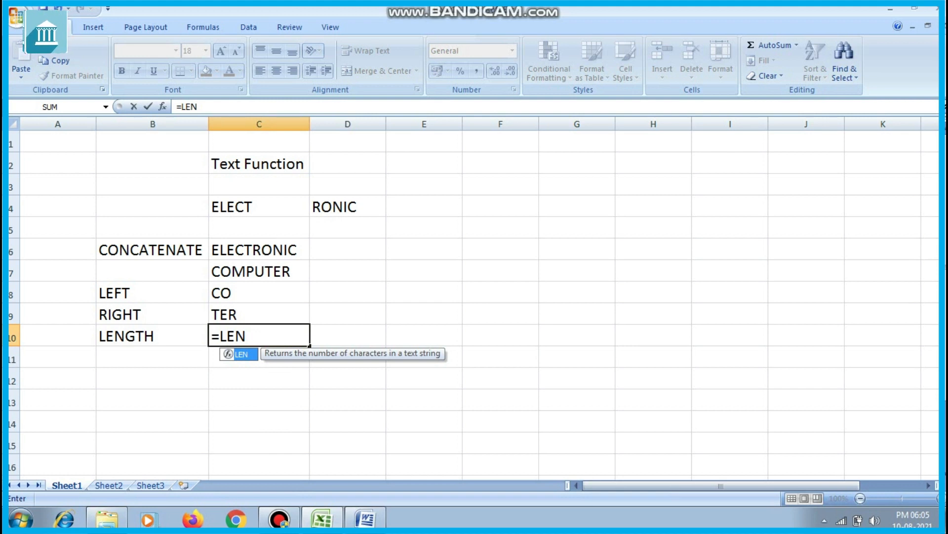
pyautogui.write('GTH')
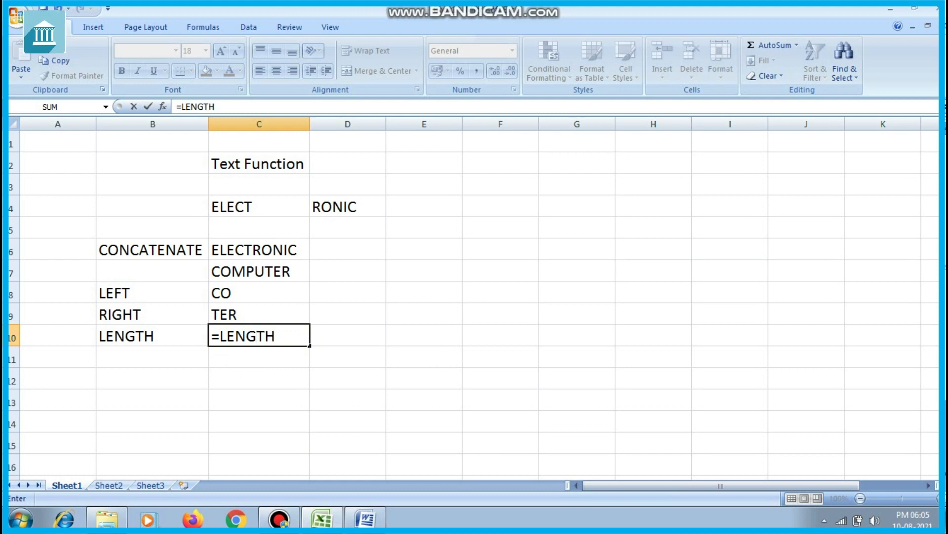
pyautogui.press('BackSpace')
pyautogui.press('BackSpace')
pyautogui.press('BackSpace')
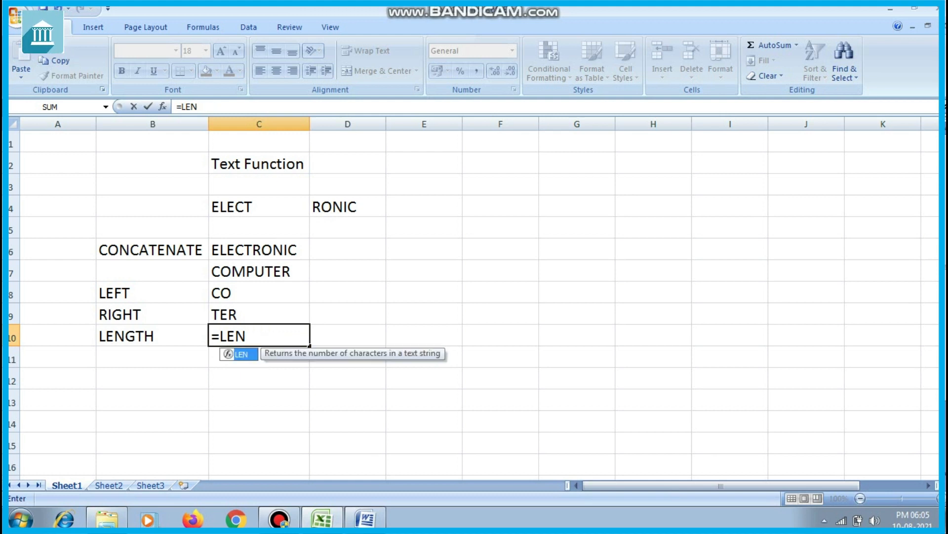
pyautogui.write('(C')
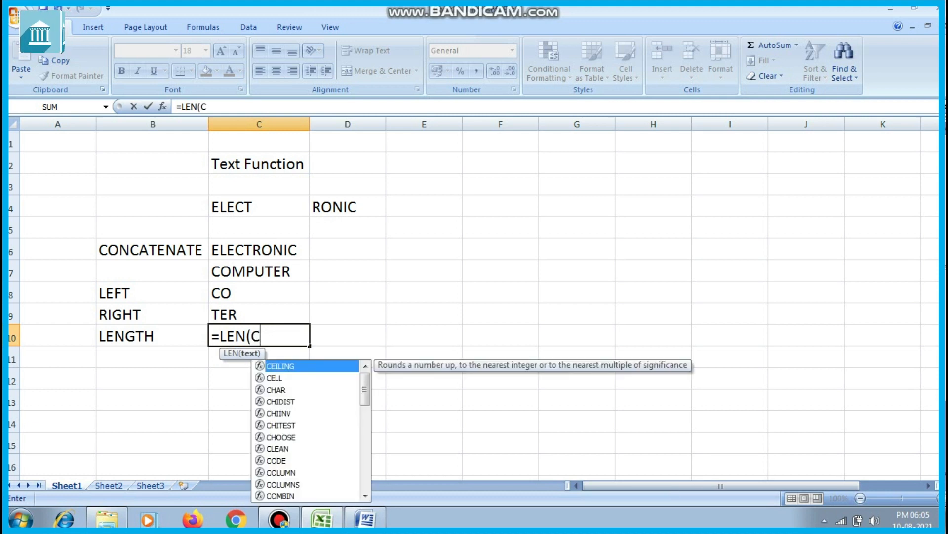
pyautogui.write('7)')
pyautogui.press('Return')
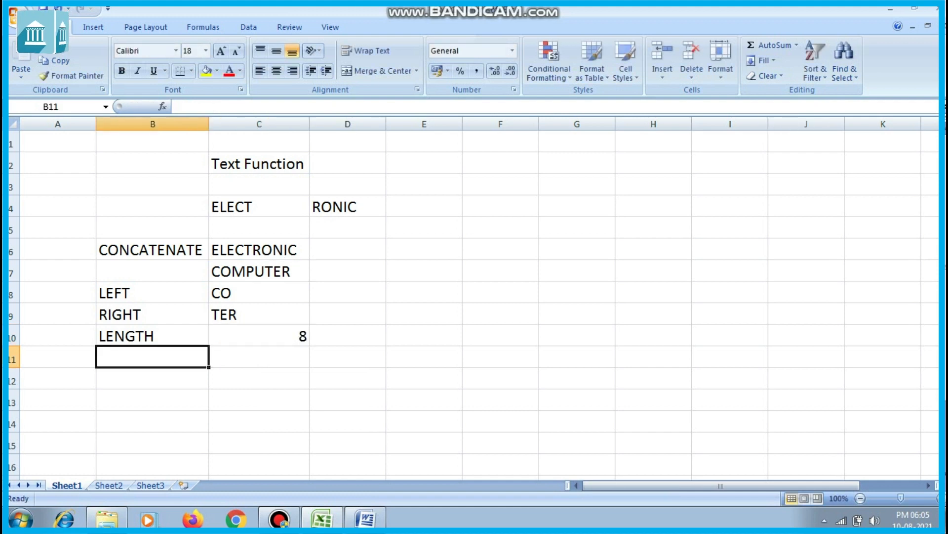
# Count the characters of the joined word in C6 by entering =LEN(C6) in C11, and review both LEN formulas.
pyautogui.click(259, 356)
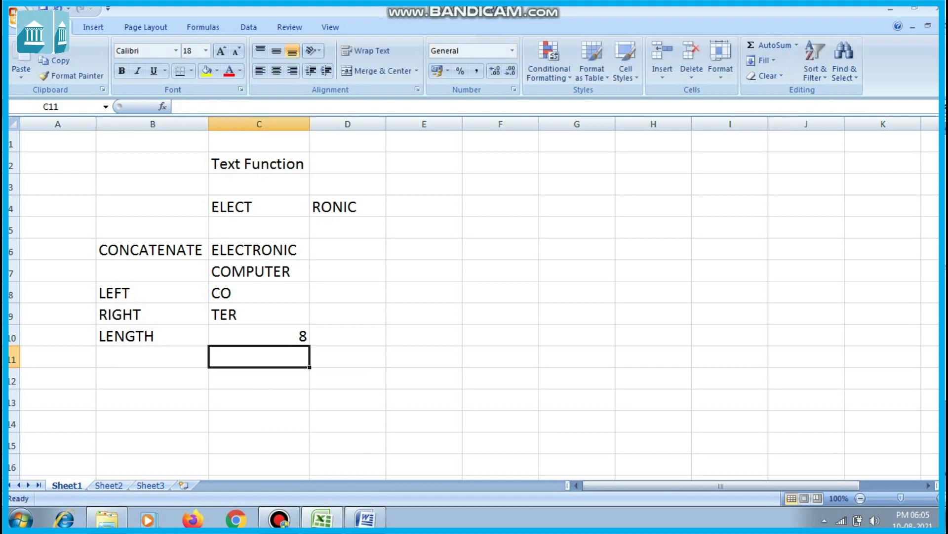
pyautogui.write('=LEN(')
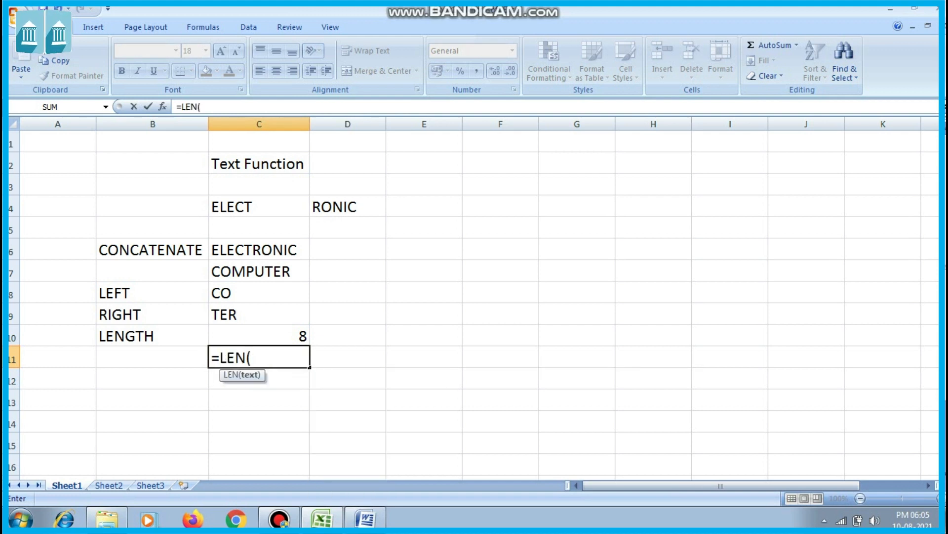
pyautogui.write('C7')
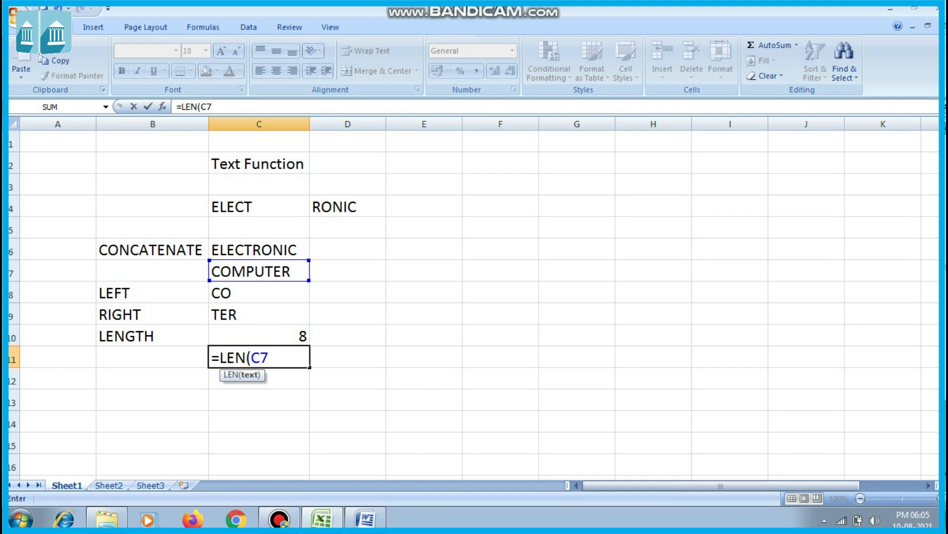
pyautogui.press('BackSpace')
pyautogui.write('6)')
pyautogui.press('Return')
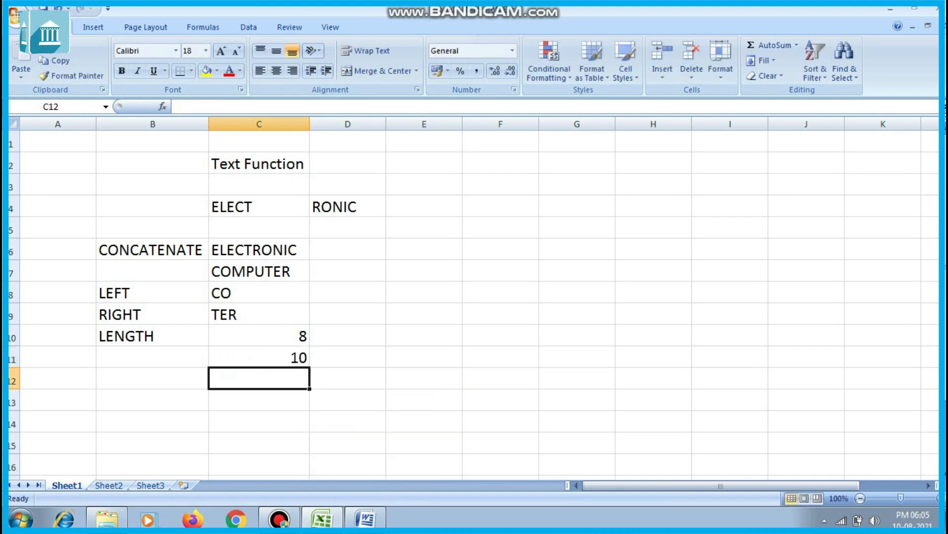
pyautogui.press('Up')
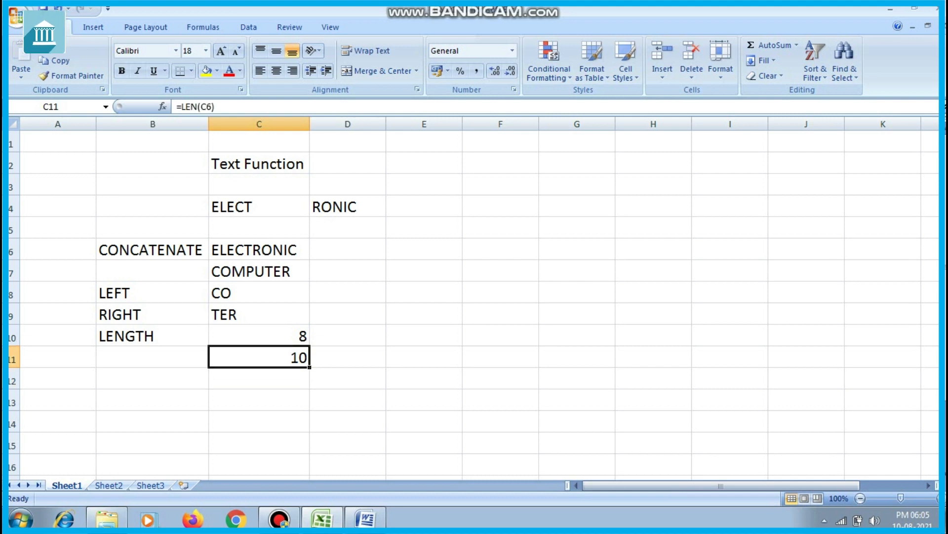
pyautogui.press('Up')
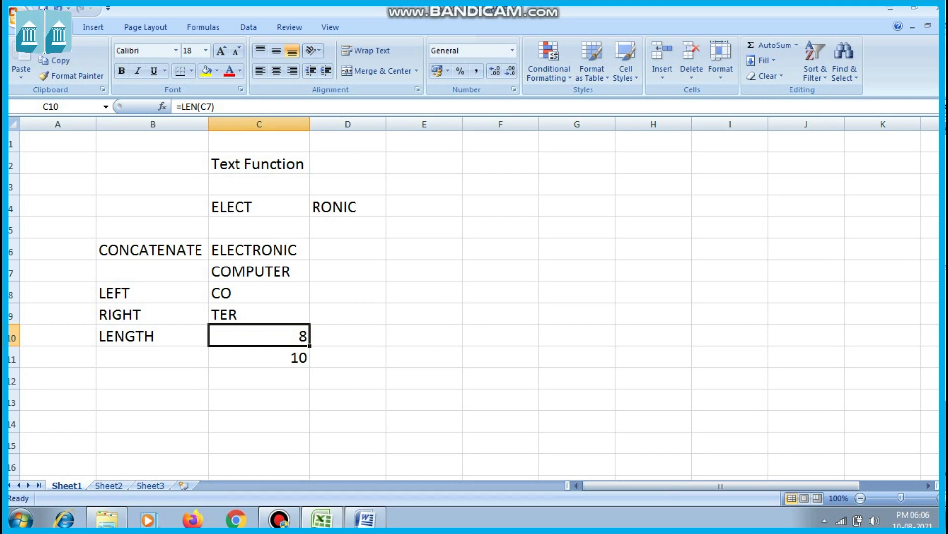
# Enter the label UPPER in B12, below and to the left of the second LEN result.
pyautogui.press('Down')
pyautogui.press('Down')
pyautogui.press('Left')
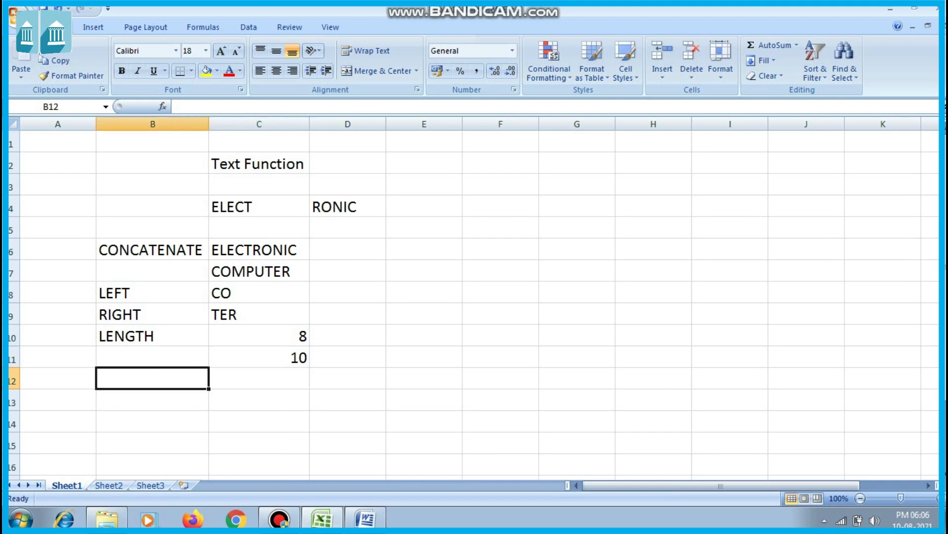
pyautogui.write('UPPER')
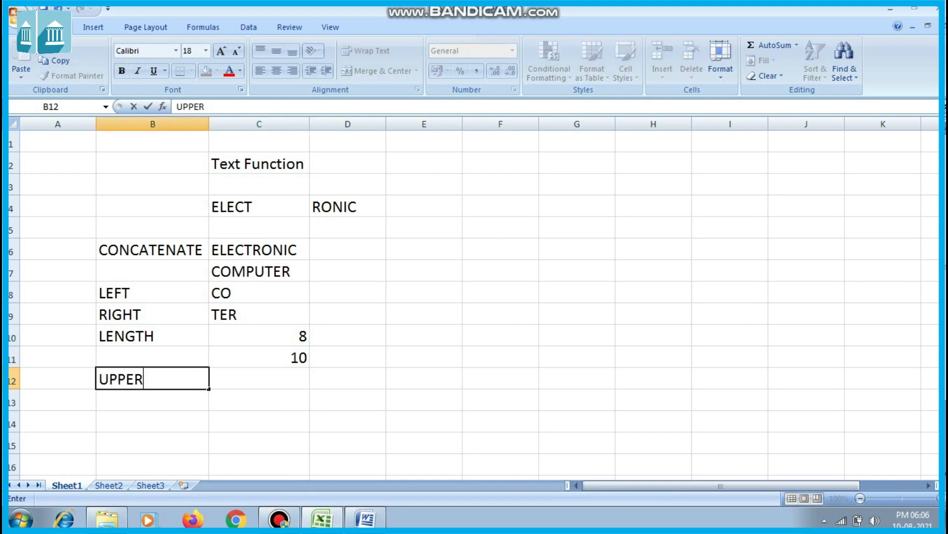
pyautogui.press('Right')
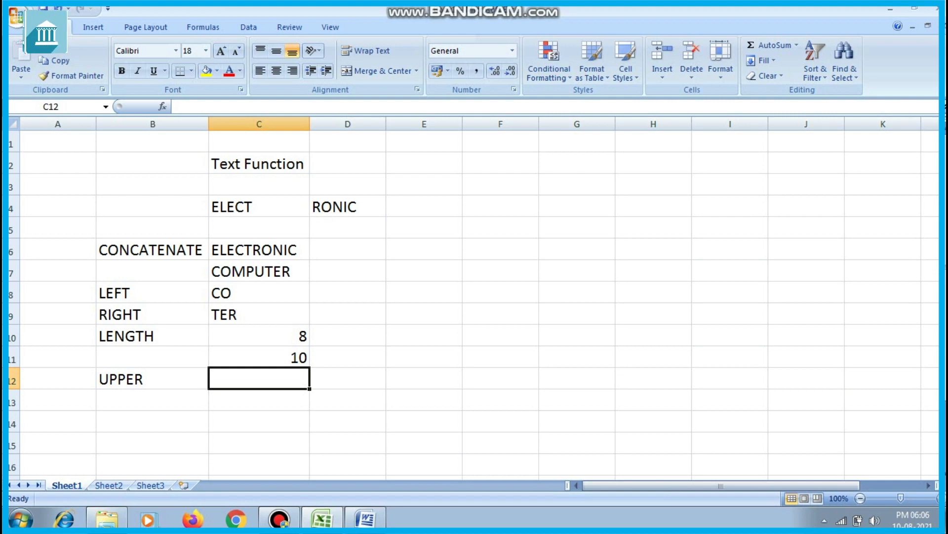
# Enter the sample word upper in lowercase in C12 and UPPER in capitals in D12.
pyautogui.write('uppper')
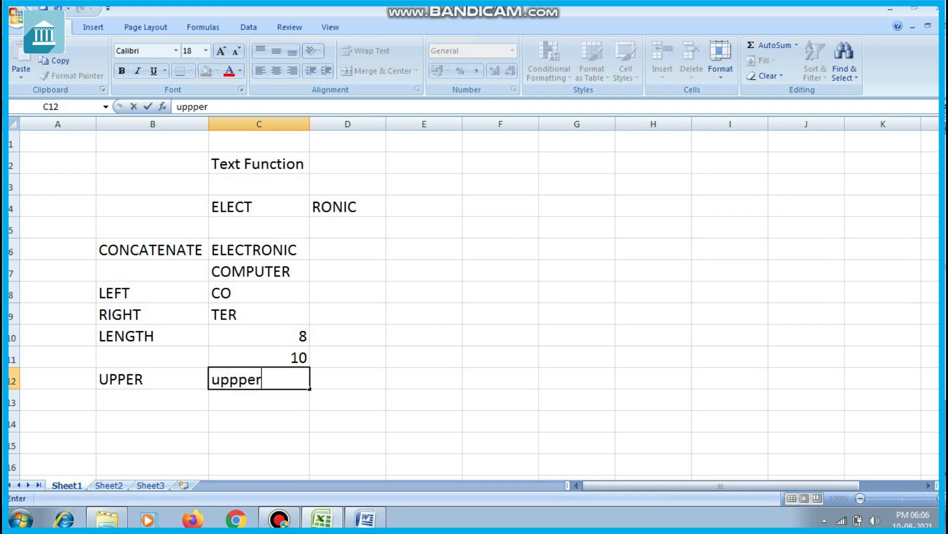
pyautogui.press('BackSpace')
pyautogui.press('BackSpace')
pyautogui.press('BackSpace')
pyautogui.write('er')
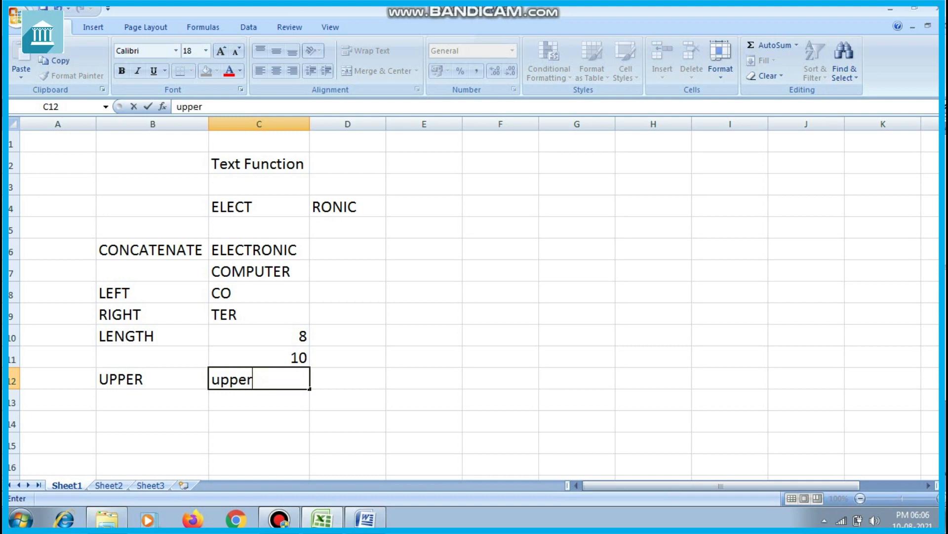
pyautogui.press('Tab')
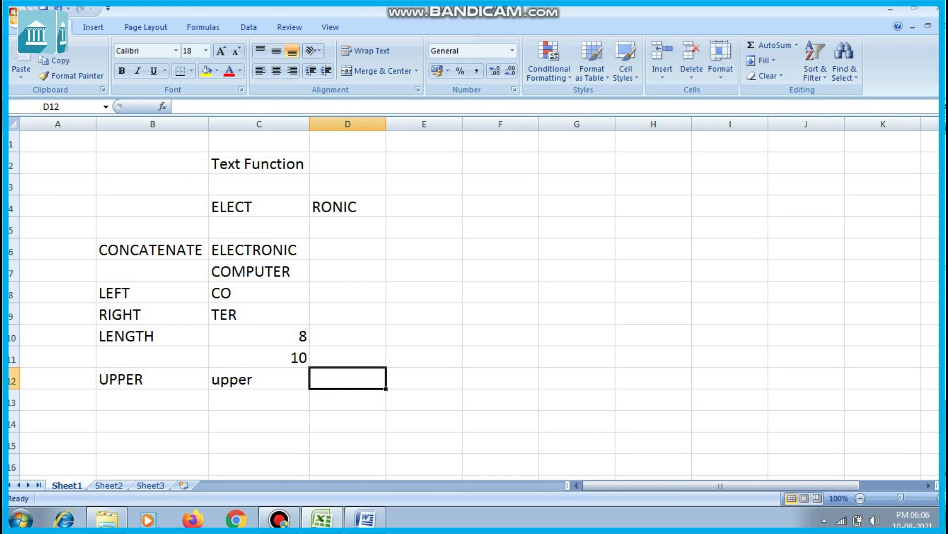
pyautogui.write('UPPER')
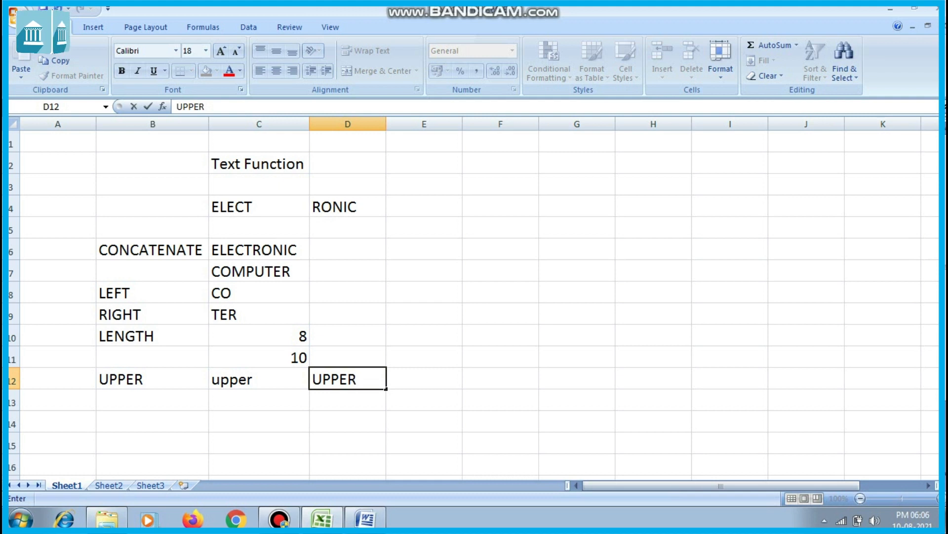
pyautogui.press('Return')
# Convert the lowercase word in C12 to capitals by entering =UPPER(C12) in C13.
pyautogui.press('Left')
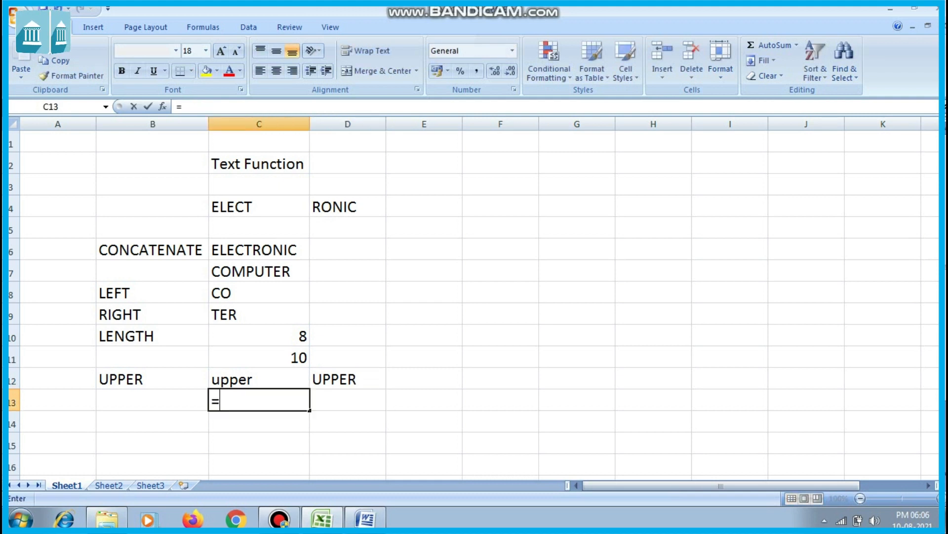
pyautogui.write('=UP')
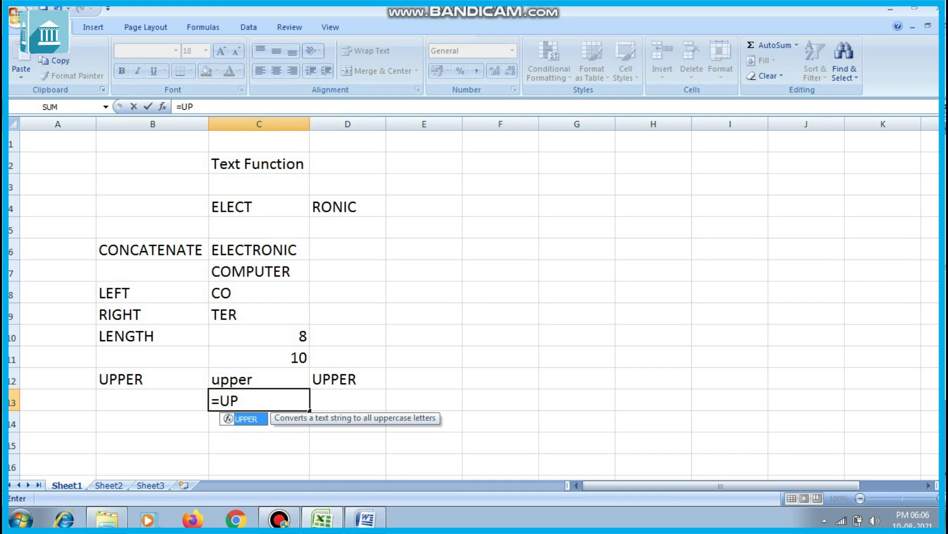
pyautogui.press('Tab')
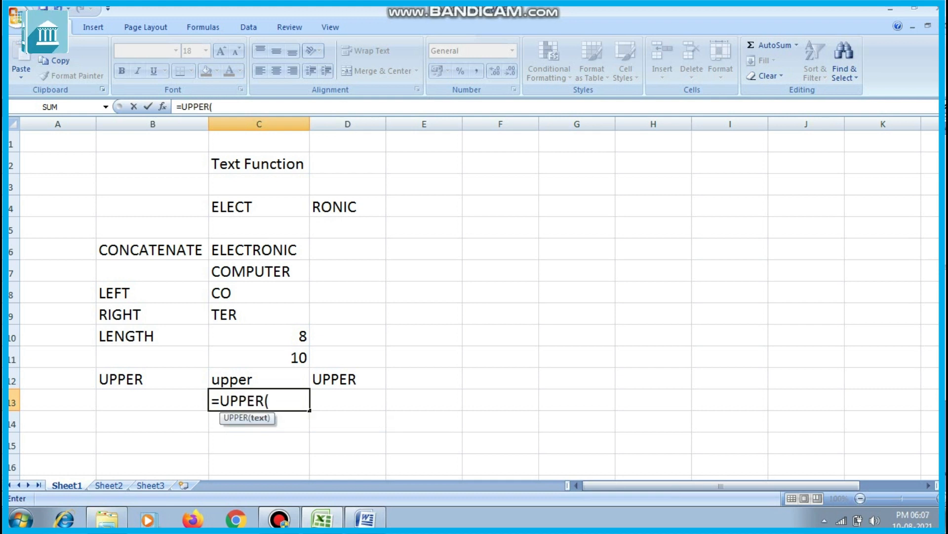
pyautogui.press('Up')
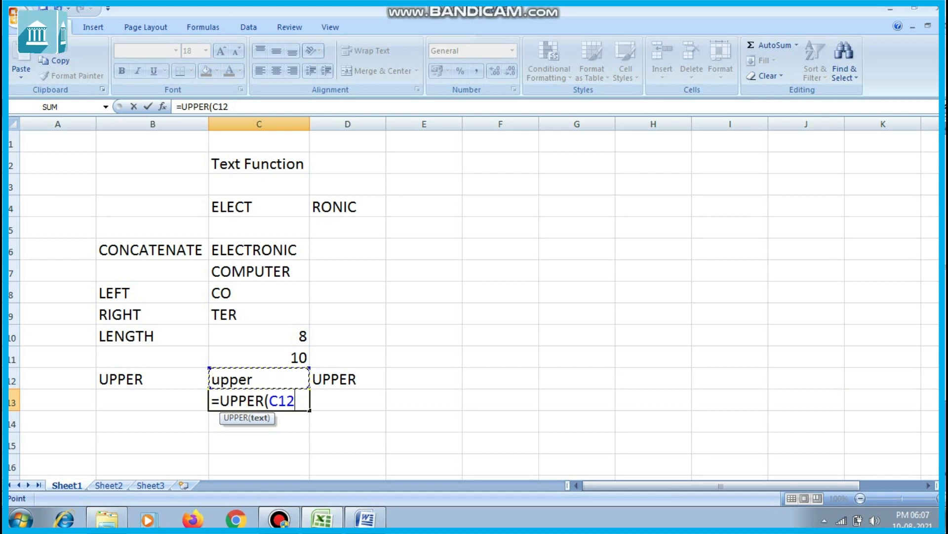
pyautogui.write(')')
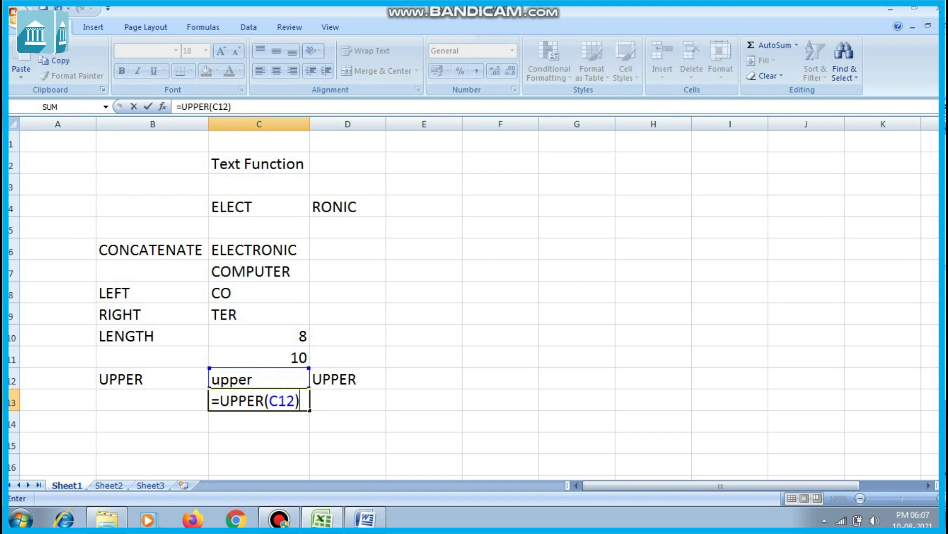
pyautogui.press('Return')
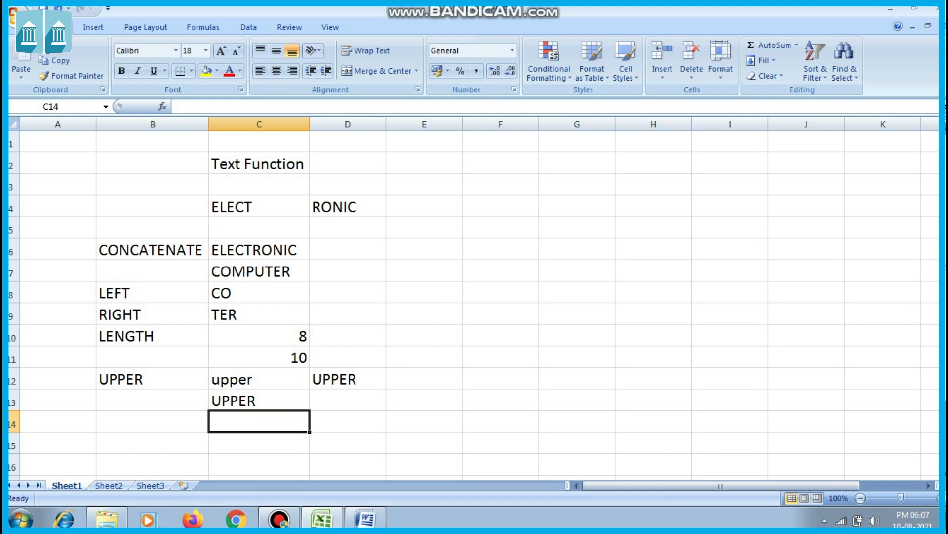
# Convert a literal text to capitals by entering =UPPER("string") in C14, and review the formula.
pyautogui.write('=UP')
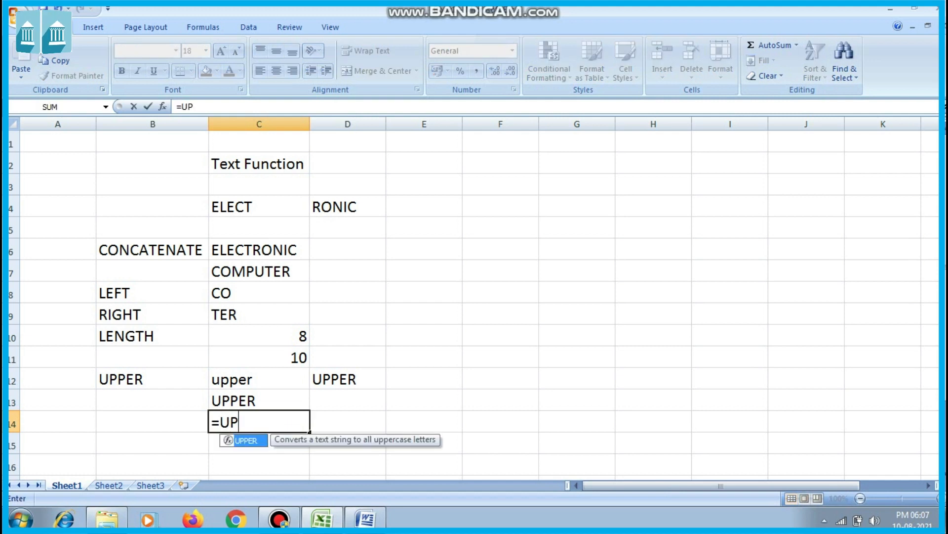
pyautogui.press('Tab')
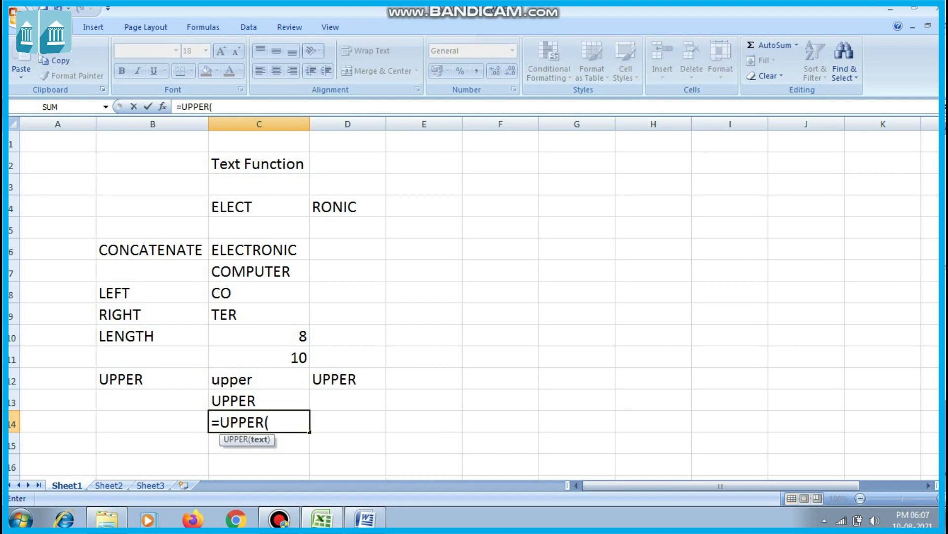
pyautogui.write('"string')
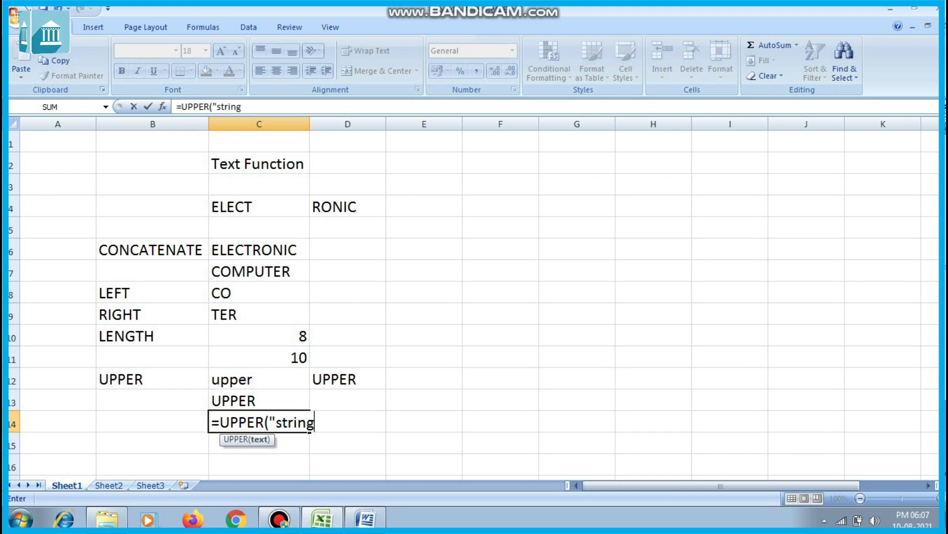
pyautogui.write('"')
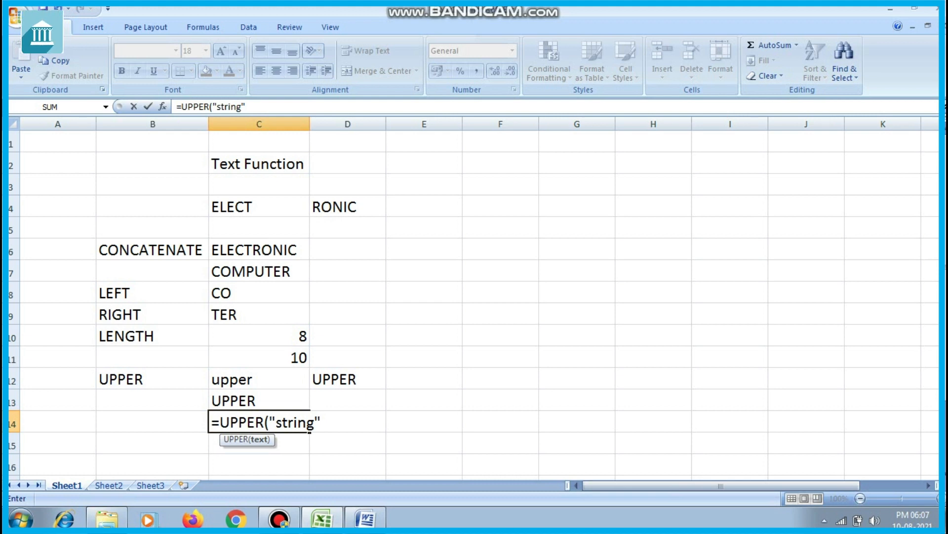
pyautogui.write(')')
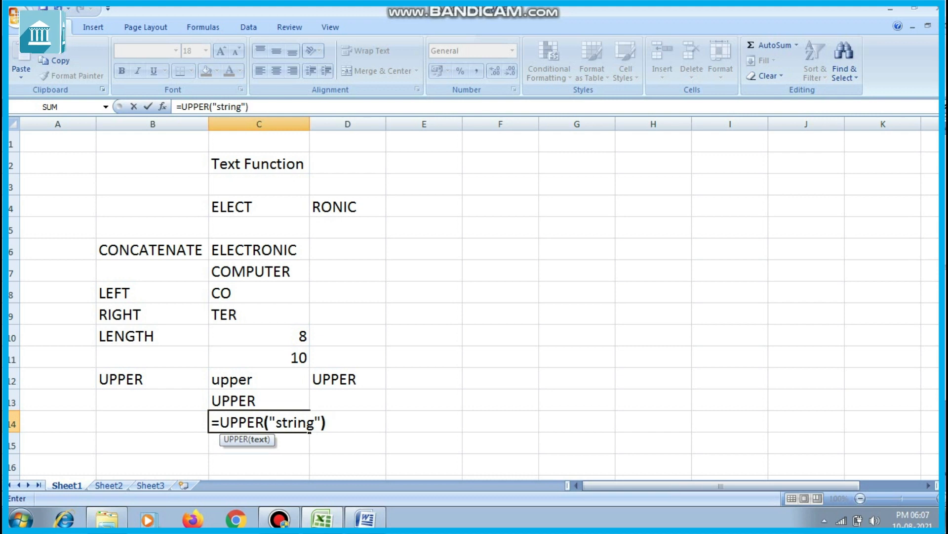
pyautogui.press('Return')
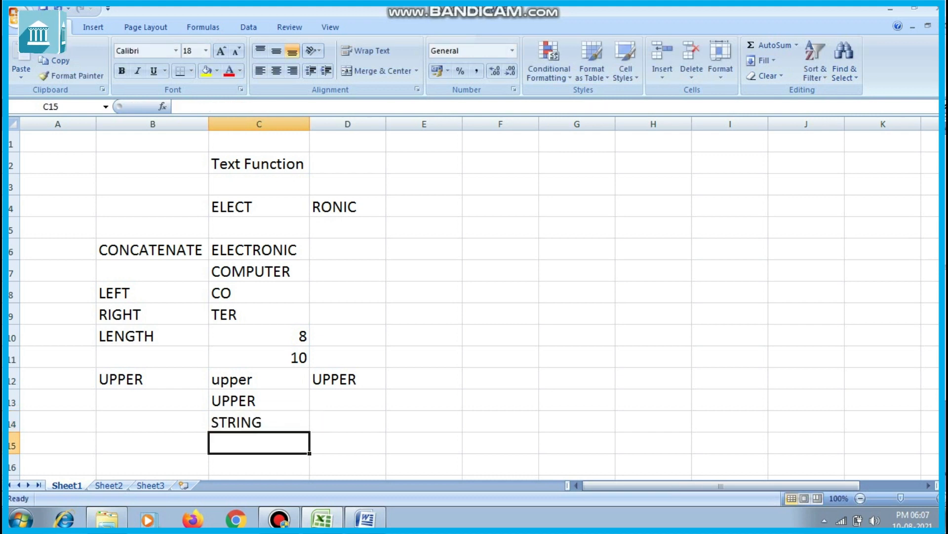
pyautogui.press('Up')
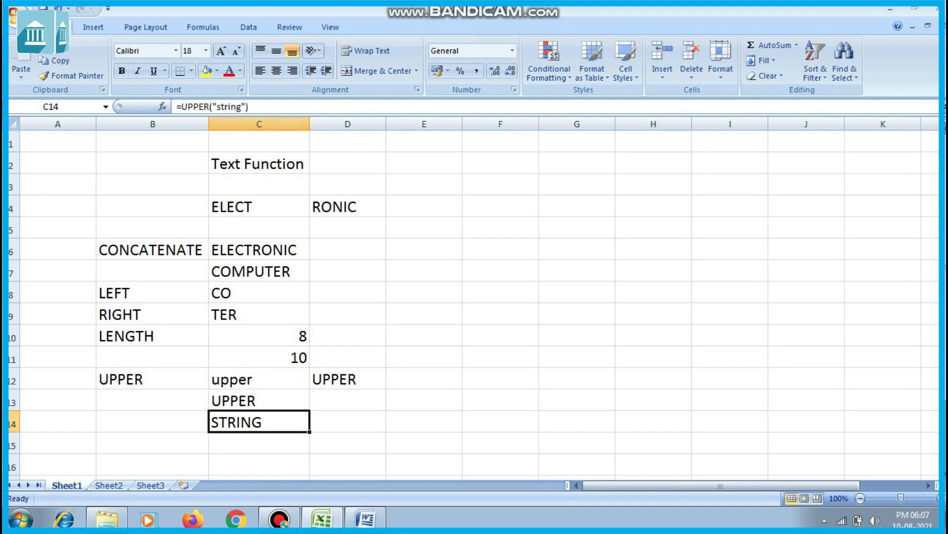
pyautogui.press('Down')
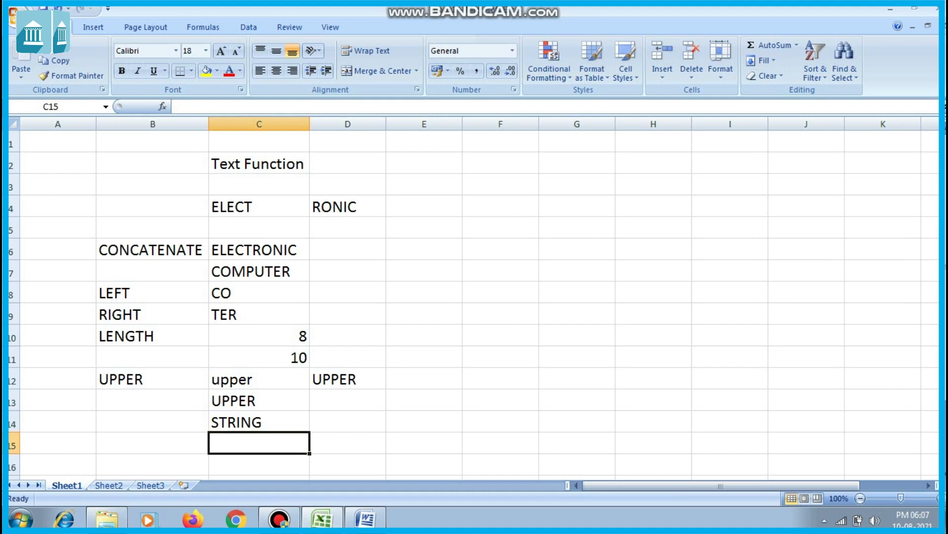
# Repeat the uppercase conversion of the word in C12 by entering =UPPER(C12) in C15.
pyautogui.write('=up')
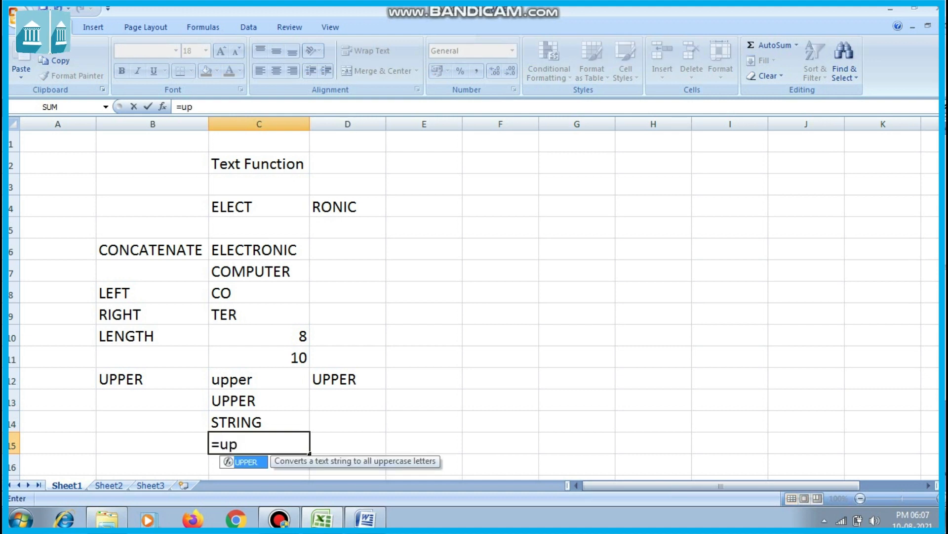
pyautogui.press('Tab')
pyautogui.press('Up')
pyautogui.press('Up')
pyautogui.press('Up')
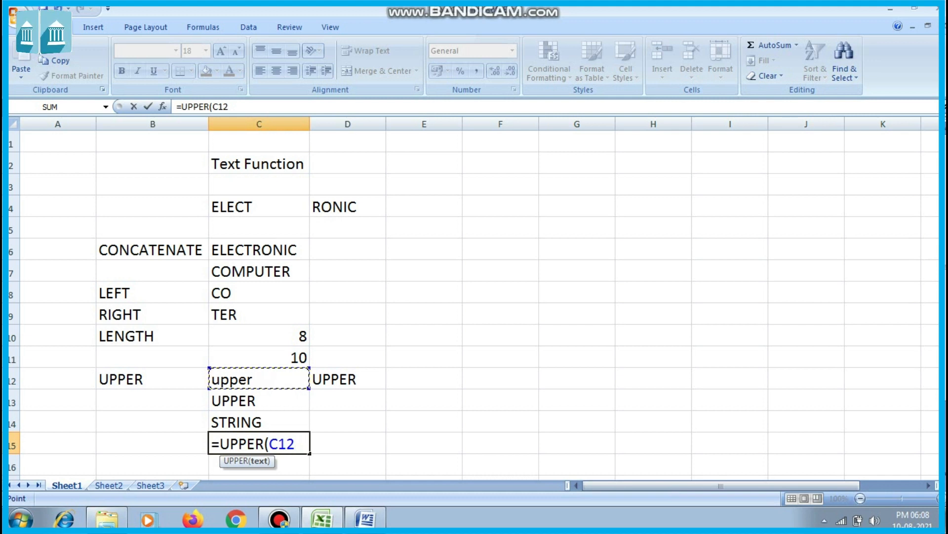
pyautogui.write(')')
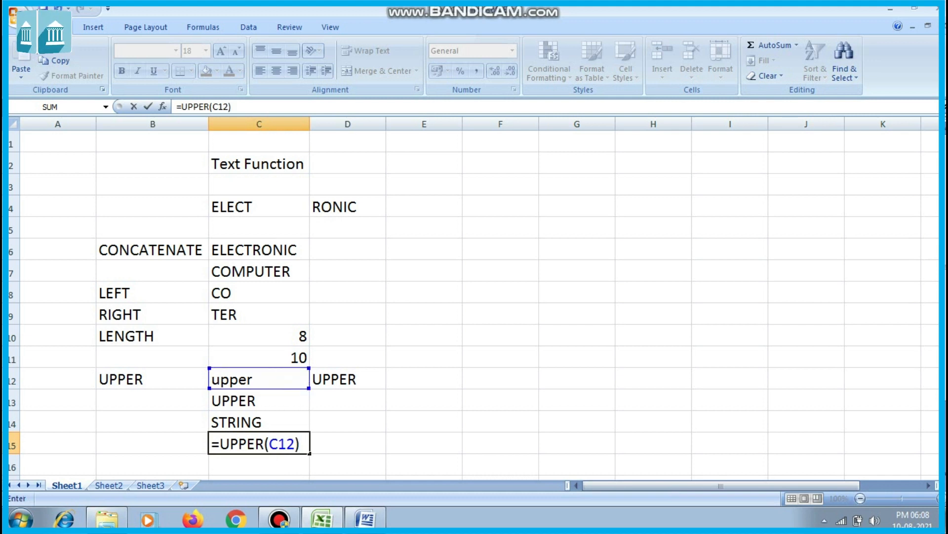
pyautogui.press('Return')
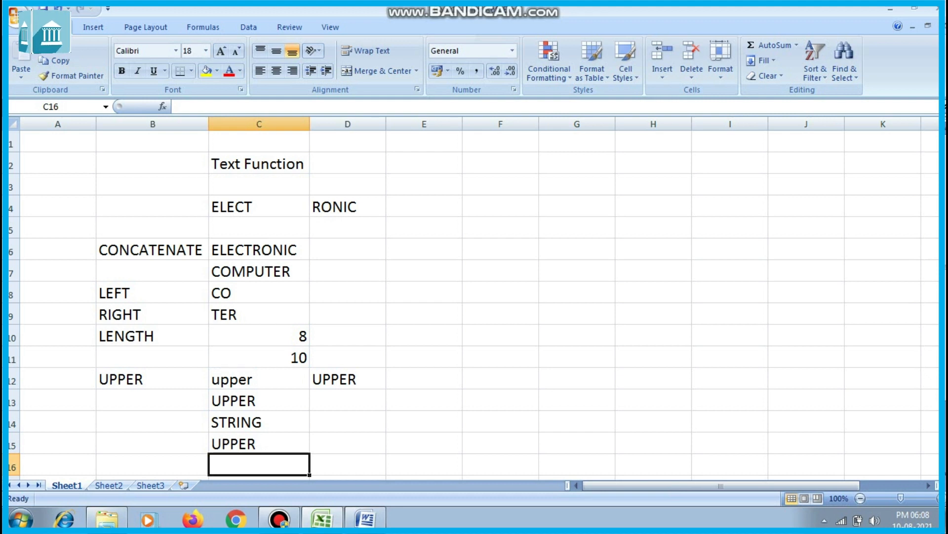
# Enter the label lower in B16 for the next text function example.
pyautogui.press('Left')
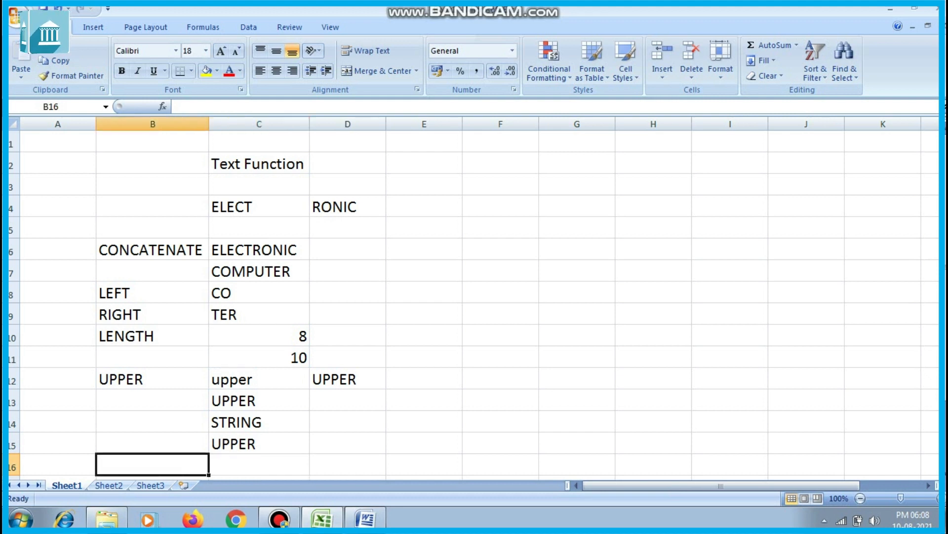
pyautogui.write('lower')
pyautogui.press('Tab')
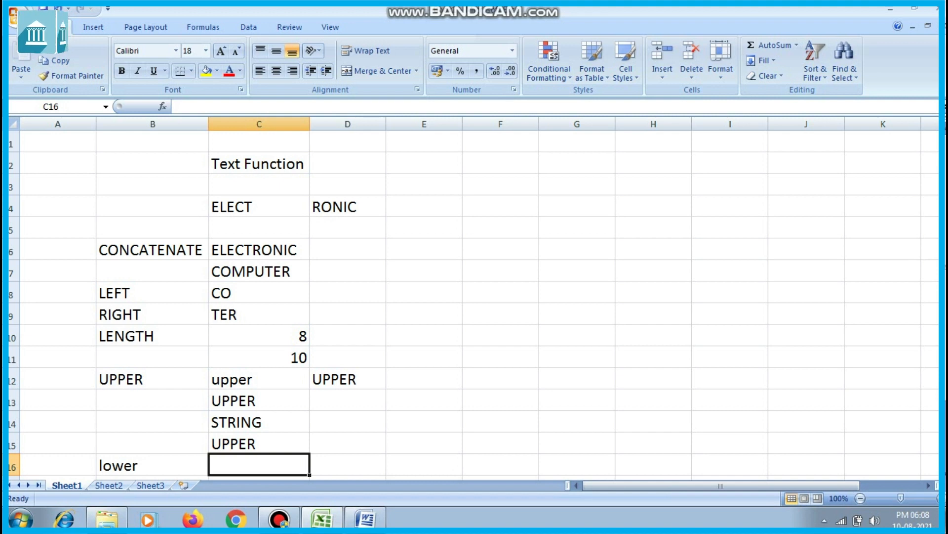
# Convert the capitalized word in C15 to lowercase by entering =LOWER(C15) in C16.
pyautogui.write('=')
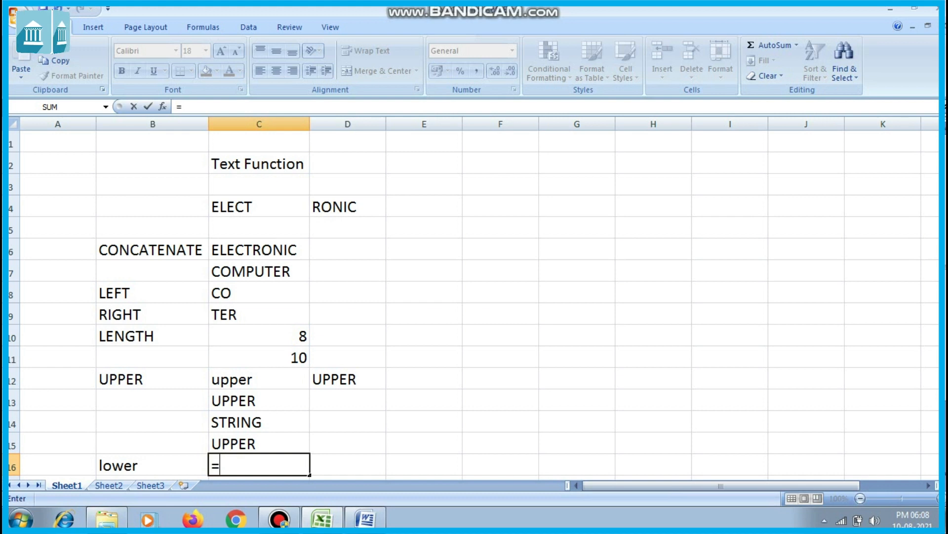
pyautogui.write('lo')
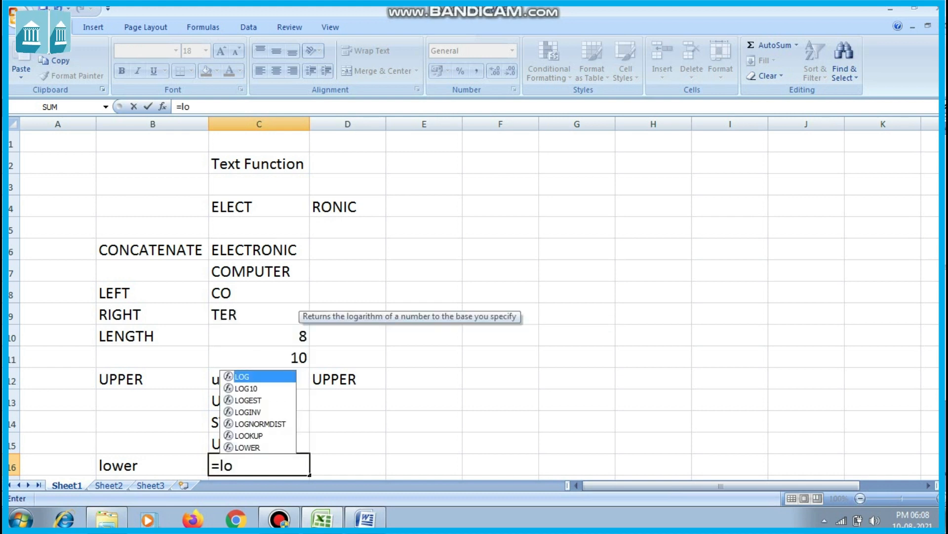
pyautogui.write('w')
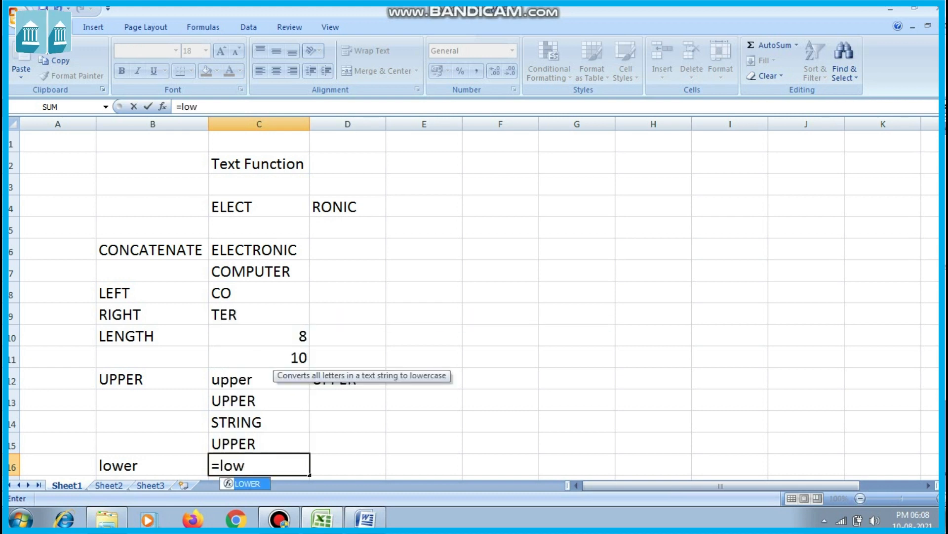
pyautogui.press('Tab')
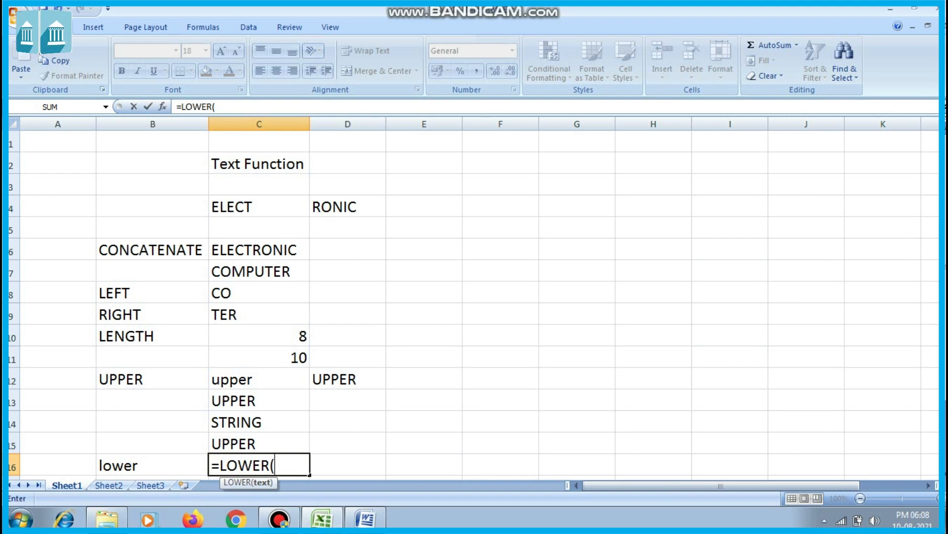
pyautogui.press('Up')
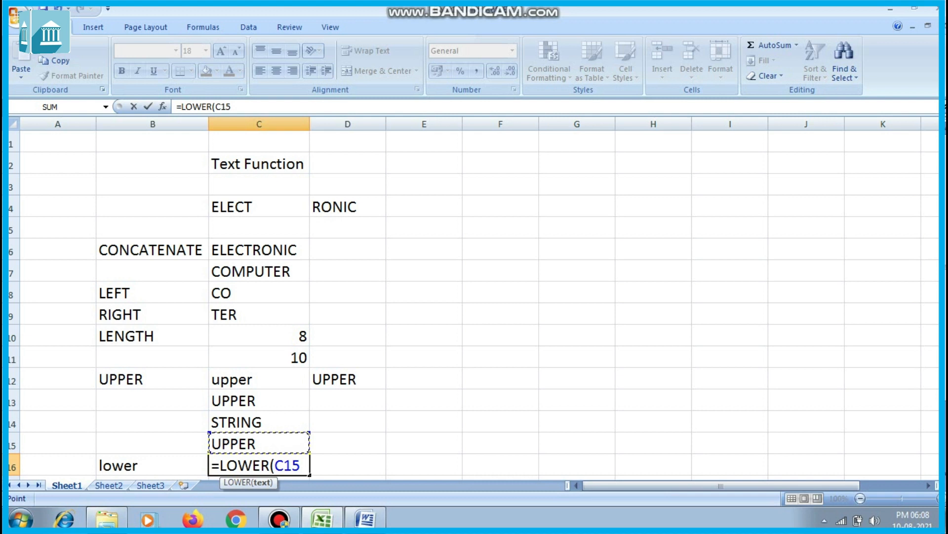
pyautogui.write(')')
pyautogui.press('Return')
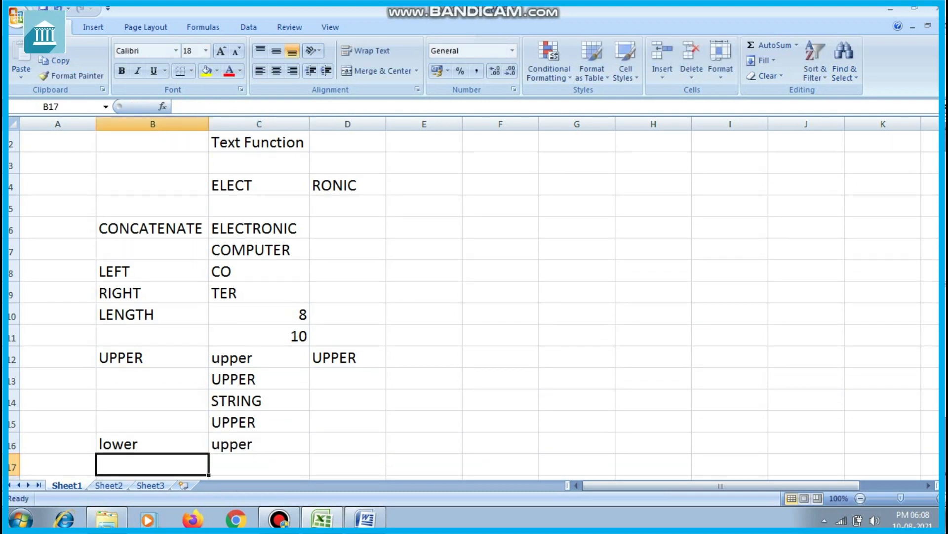
# Convert a literal text to lowercase by entering =LOWER("COMPUTER") in C17, and review the formulas in C16 and C17.
pyautogui.press('Right')
pyautogui.write('=low')
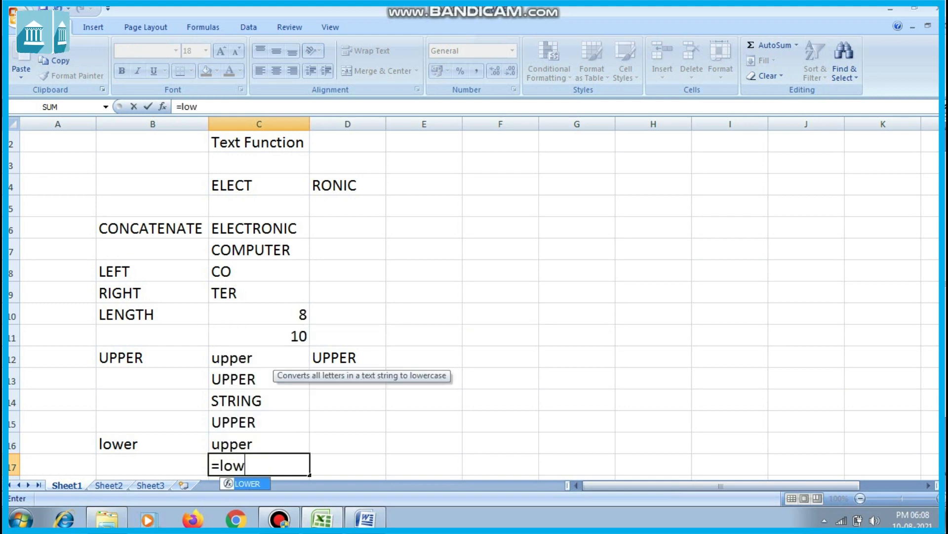
pyautogui.press('Tab')
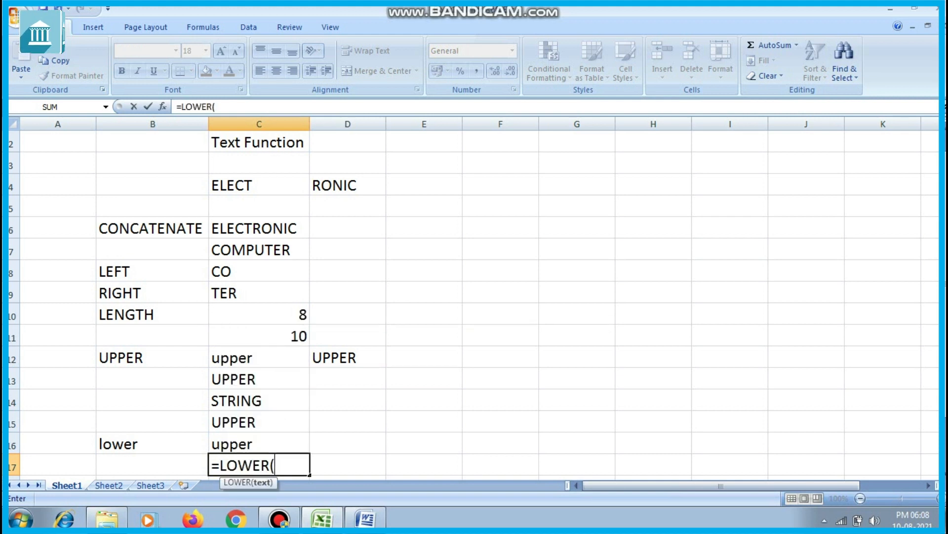
pyautogui.write('""')
pyautogui.press('BackSpace')
pyautogui.write('u')
pyautogui.press('BackSpace')
pyautogui.write('UPPE')
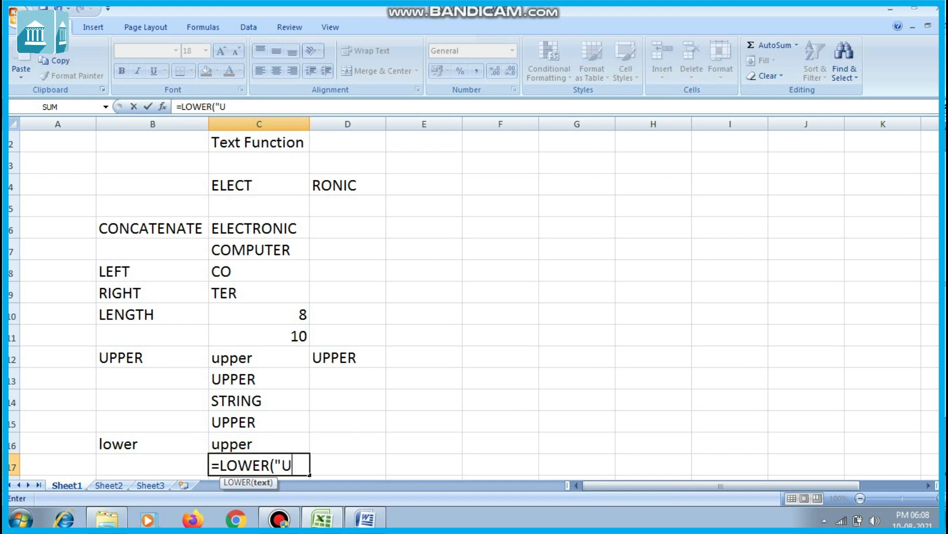
pyautogui.press('BackSpace')
pyautogui.press('BackSpace')
pyautogui.press('BackSpace')
pyautogui.press('BackSpace')
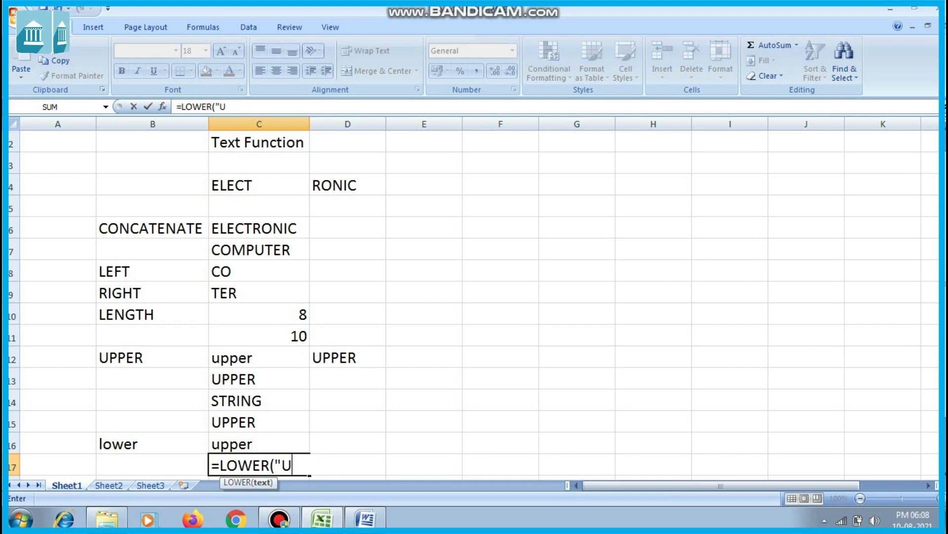
pyautogui.write('COMP')
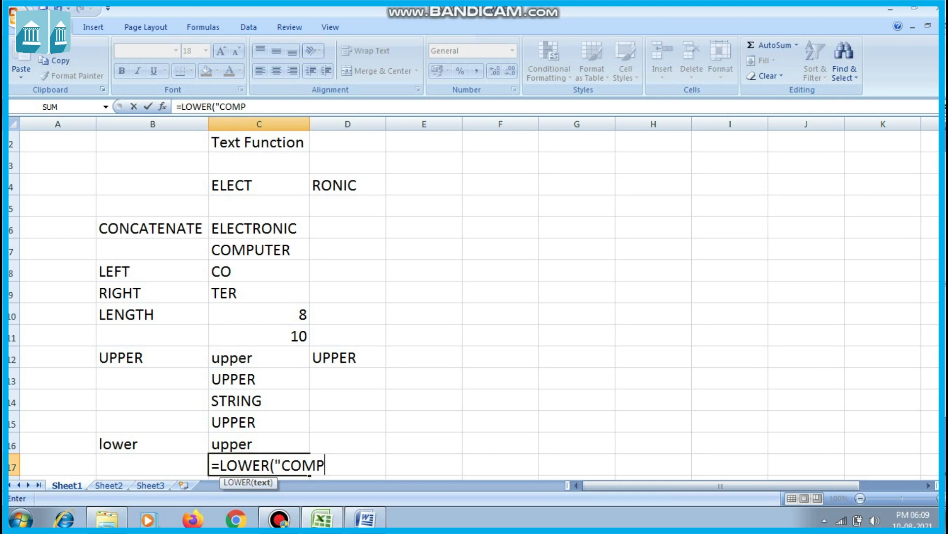
pyautogui.write('UTER")')
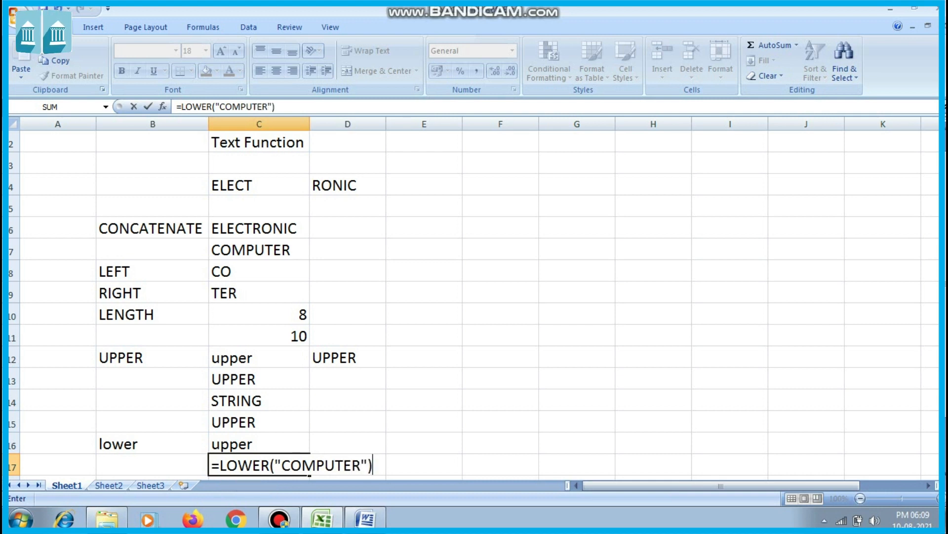
pyautogui.press('Return')
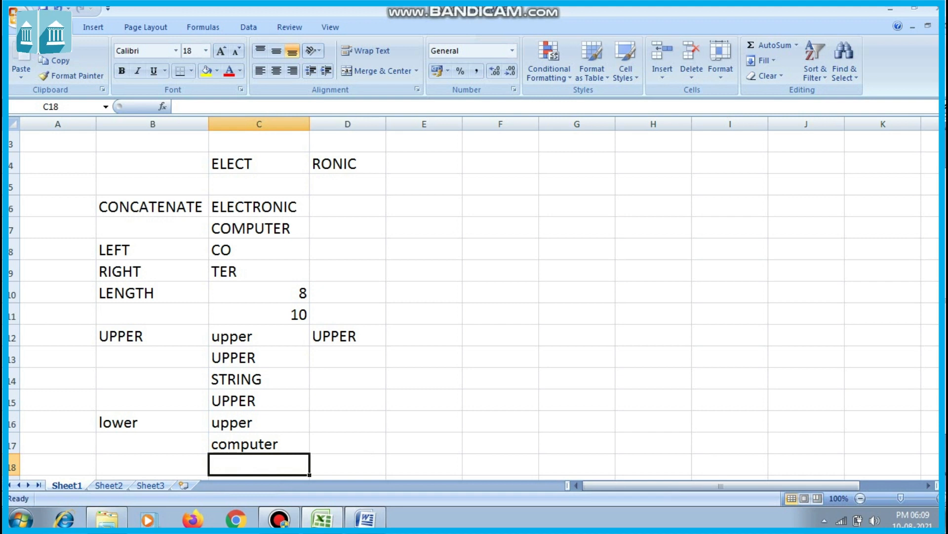
pyautogui.press('Up')
pyautogui.press('Up')
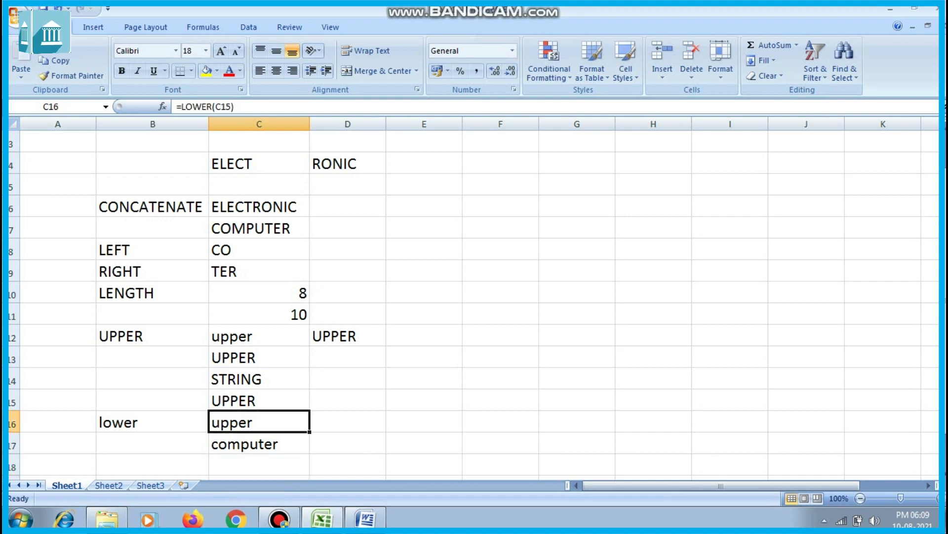
pyautogui.press('Down')
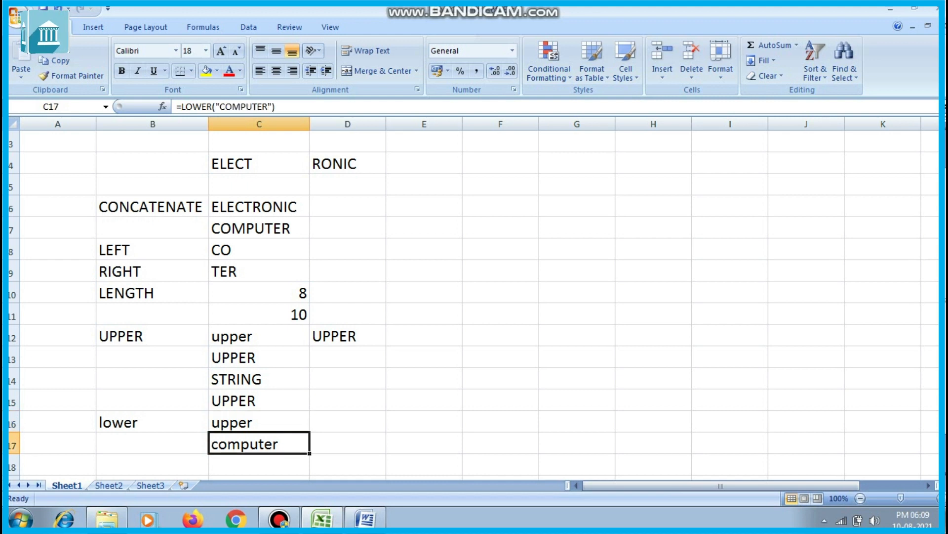
pyautogui.press('Up')
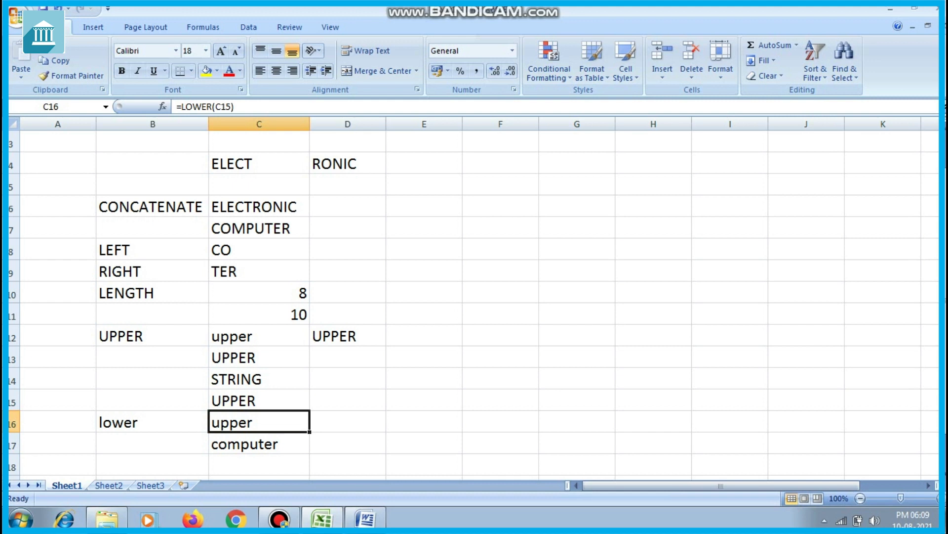
pyautogui.press('Down')
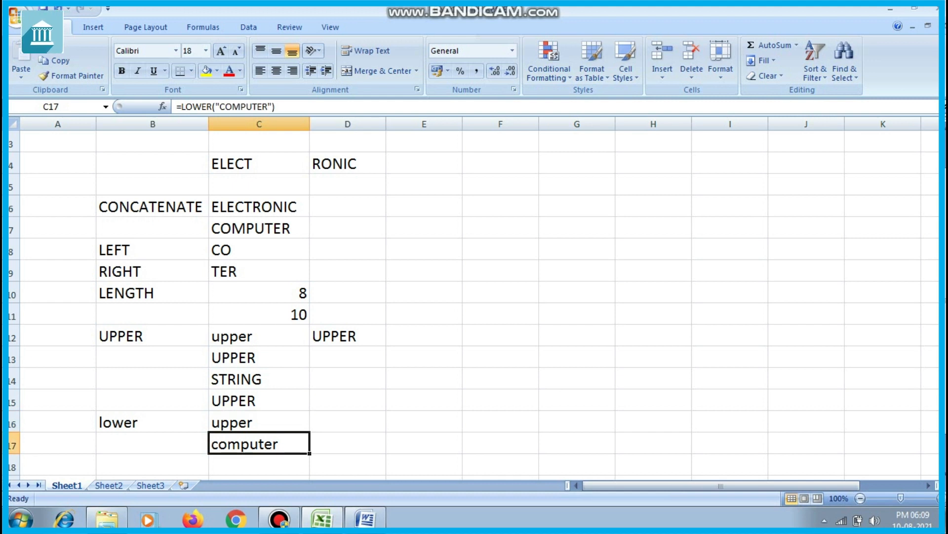